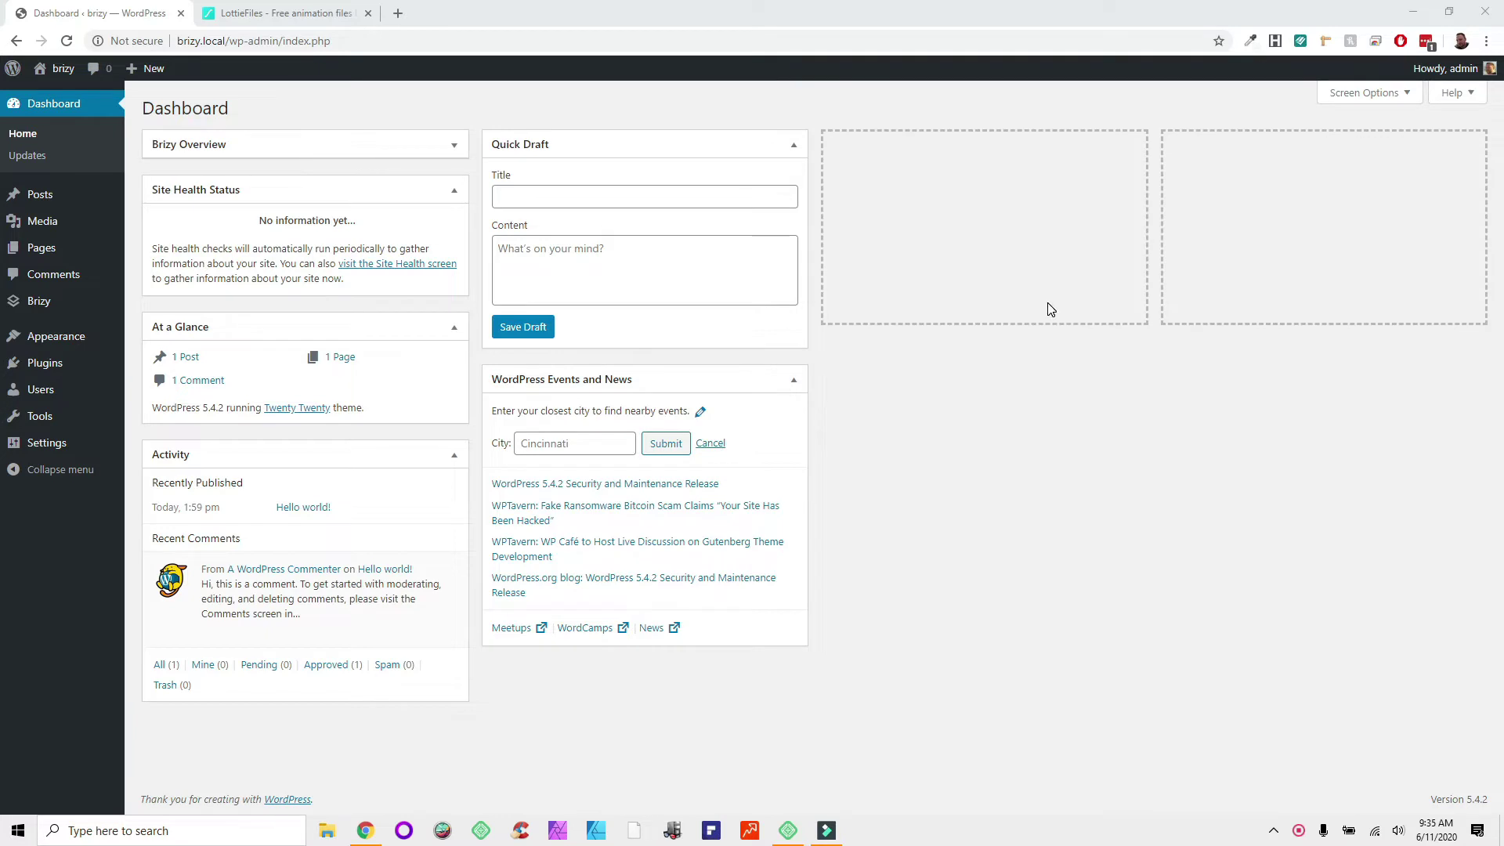
Step: Show the list of installed plugins to check the Brizy and Brizy Pro entries
{"action": "mouse_move", "coordinate": [37, 307]}
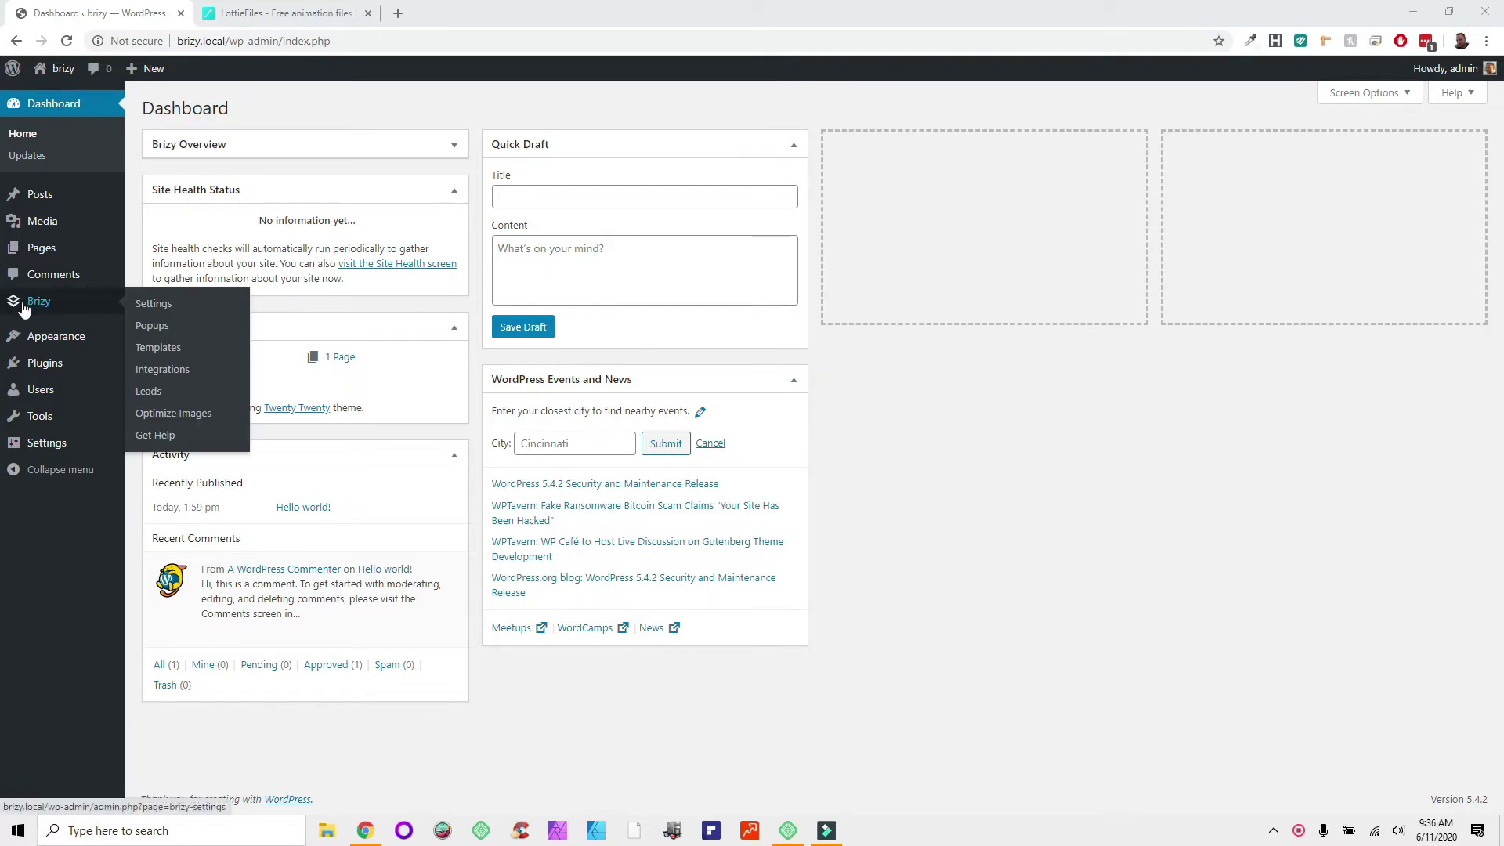
{"action": "mouse_move", "coordinate": [45, 362]}
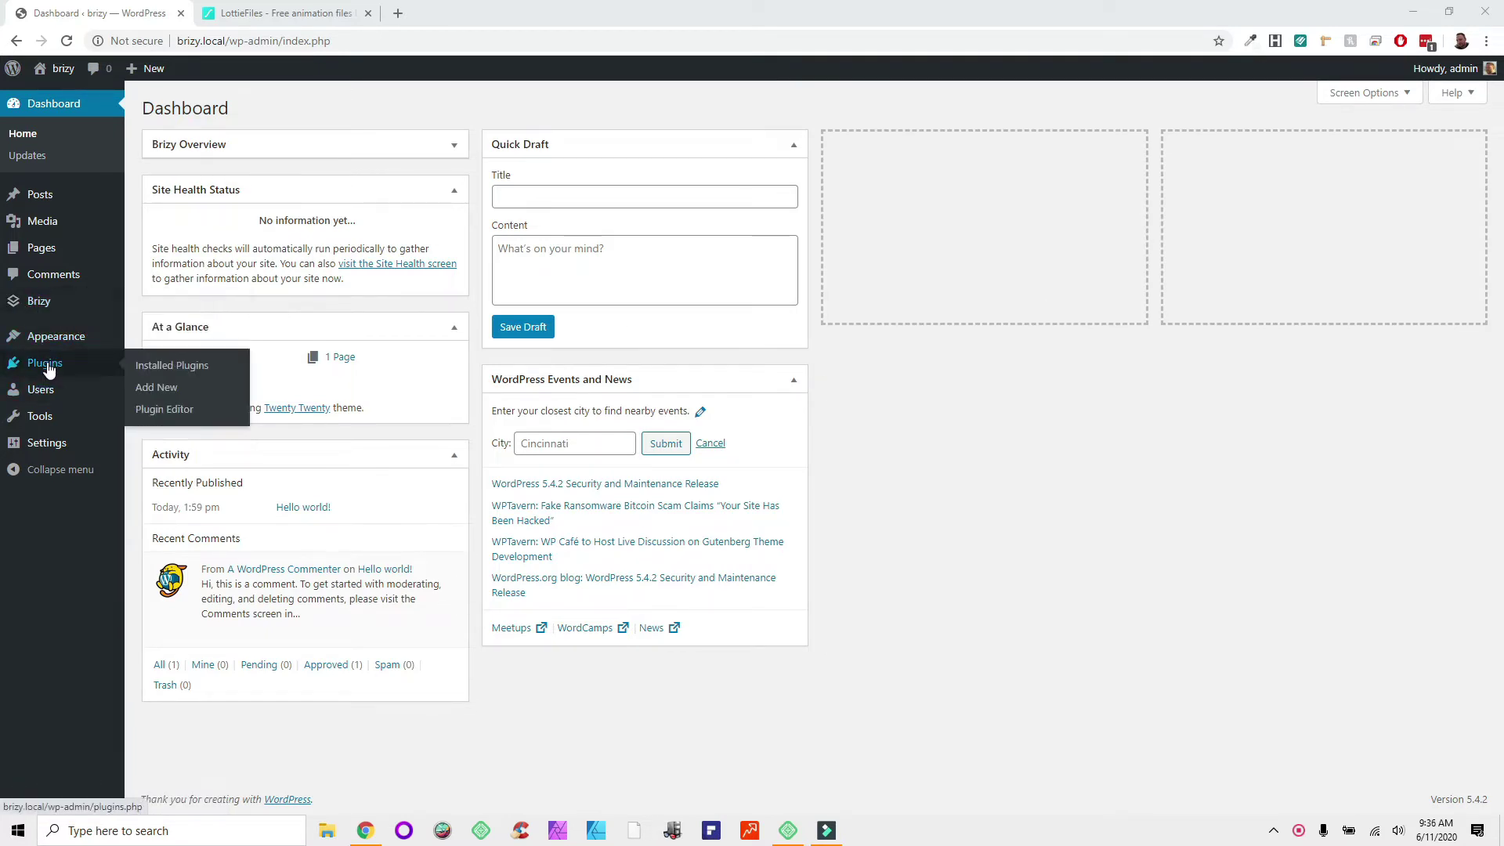
{"action": "left_click", "coordinate": [153, 371]}
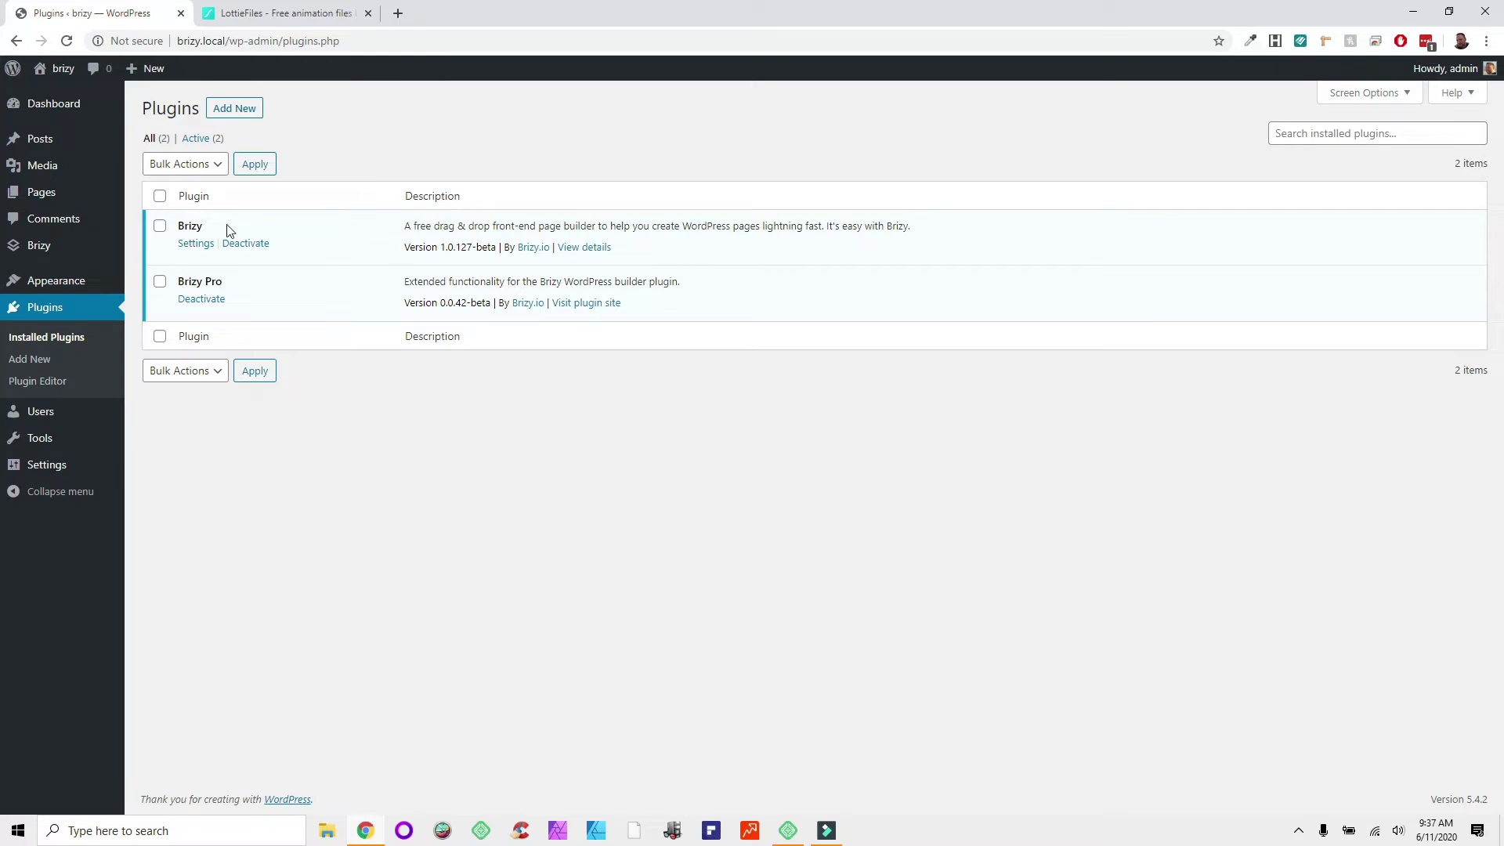
Step: Create a new page titled "home"
{"action": "mouse_move", "coordinate": [56, 145]}
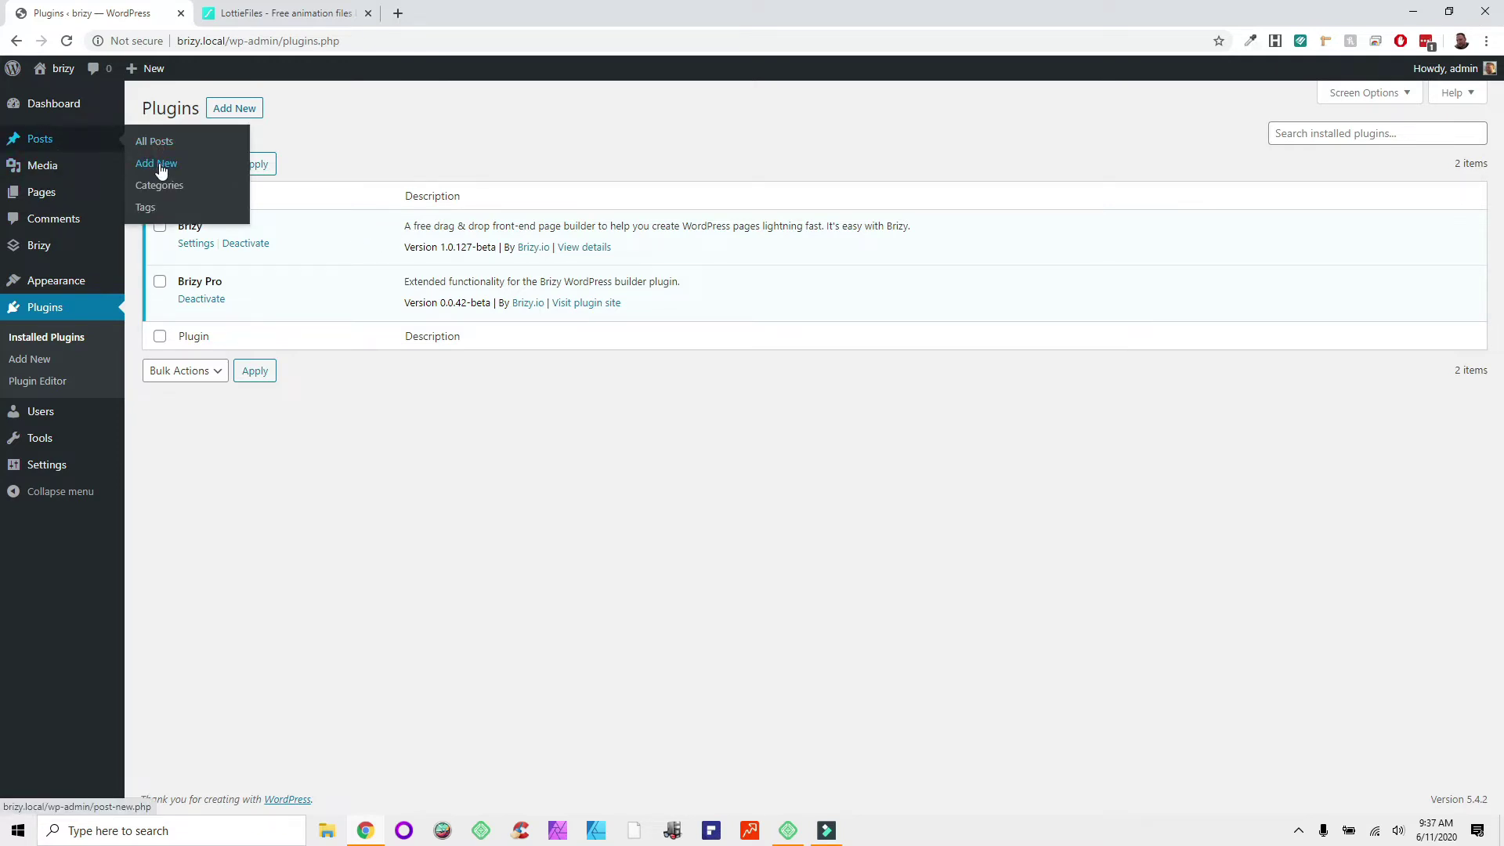
{"action": "mouse_move", "coordinate": [44, 194]}
{"action": "left_click", "coordinate": [158, 196]}
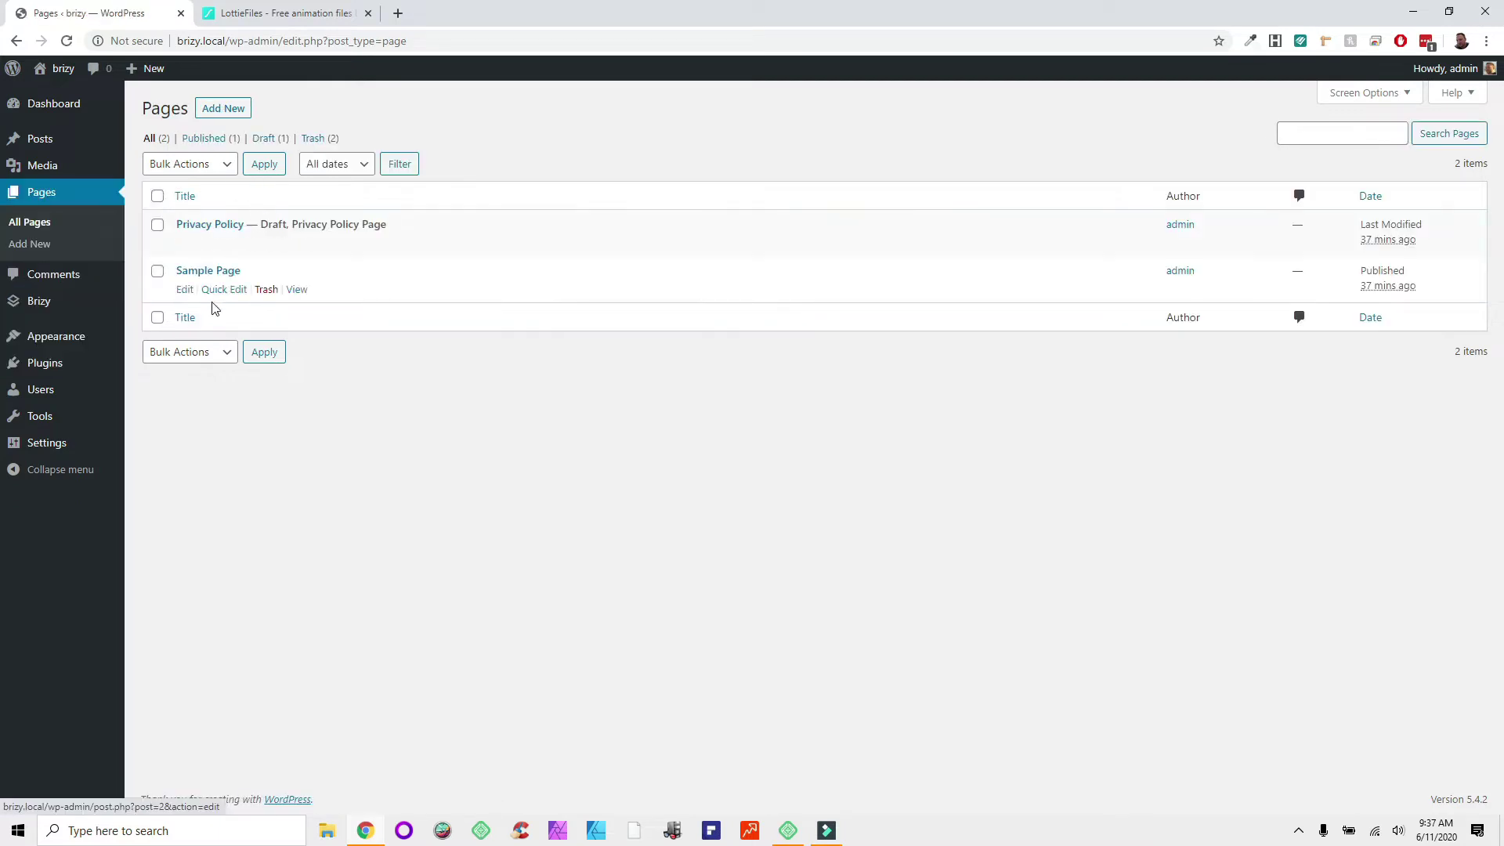
{"action": "left_click", "coordinate": [220, 111]}
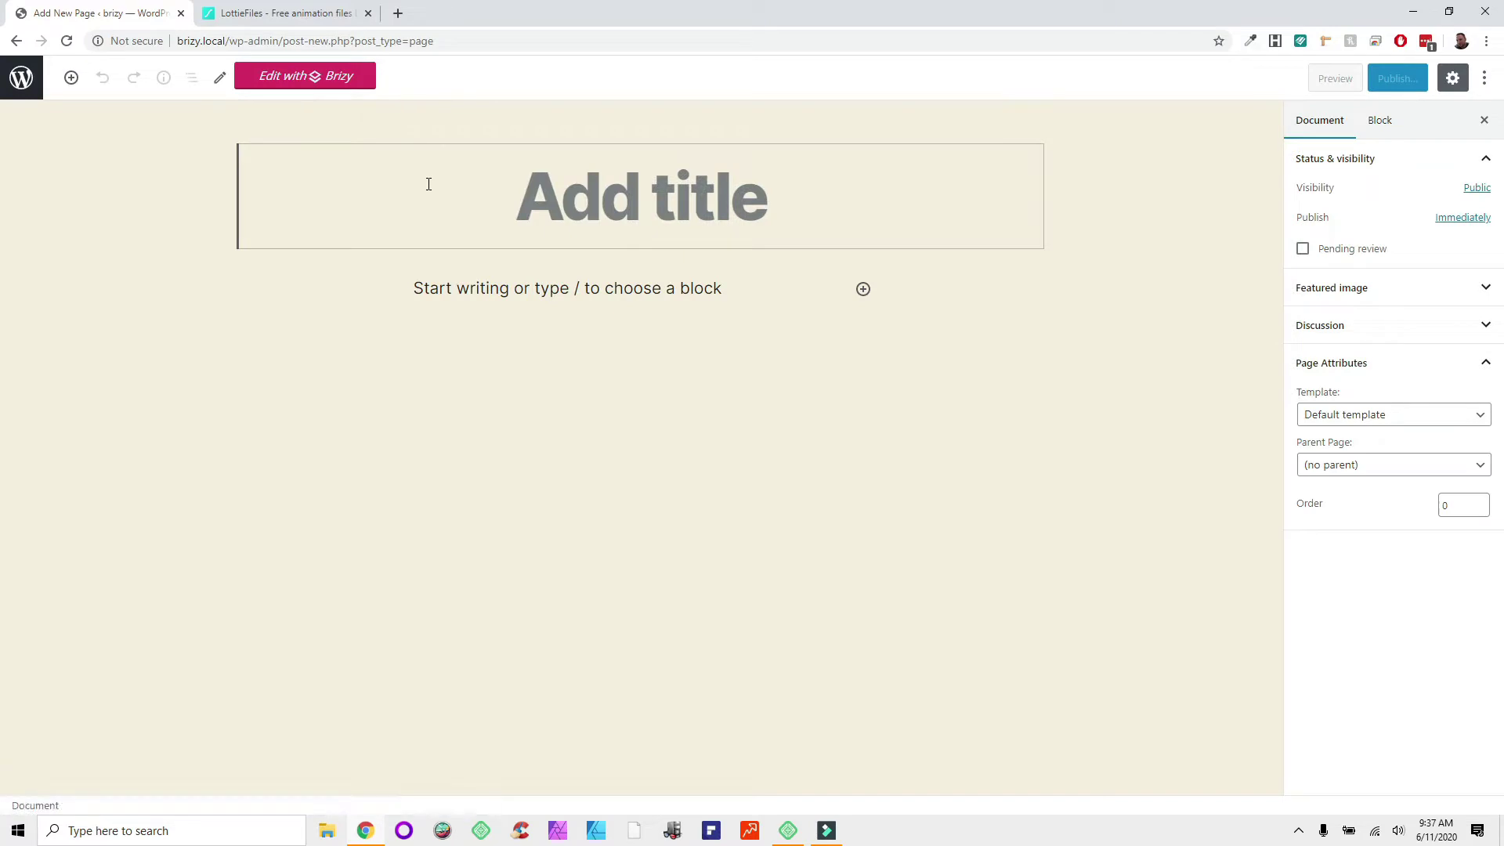
{"action": "type", "text": "home"}
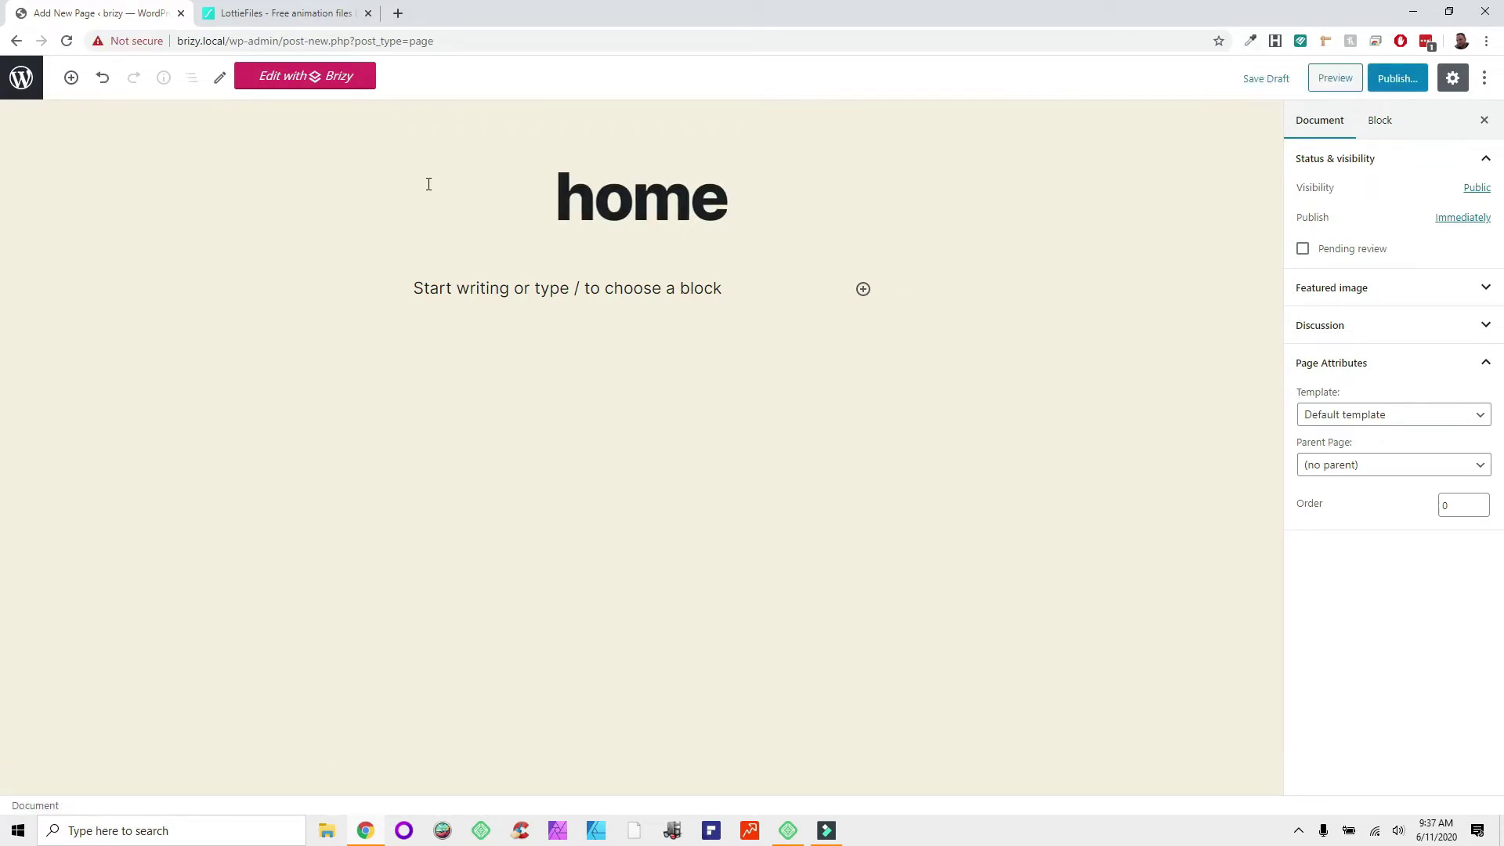
Step: Assign the Brizy Template to the page and publish it
{"action": "left_click", "coordinate": [1413, 414]}
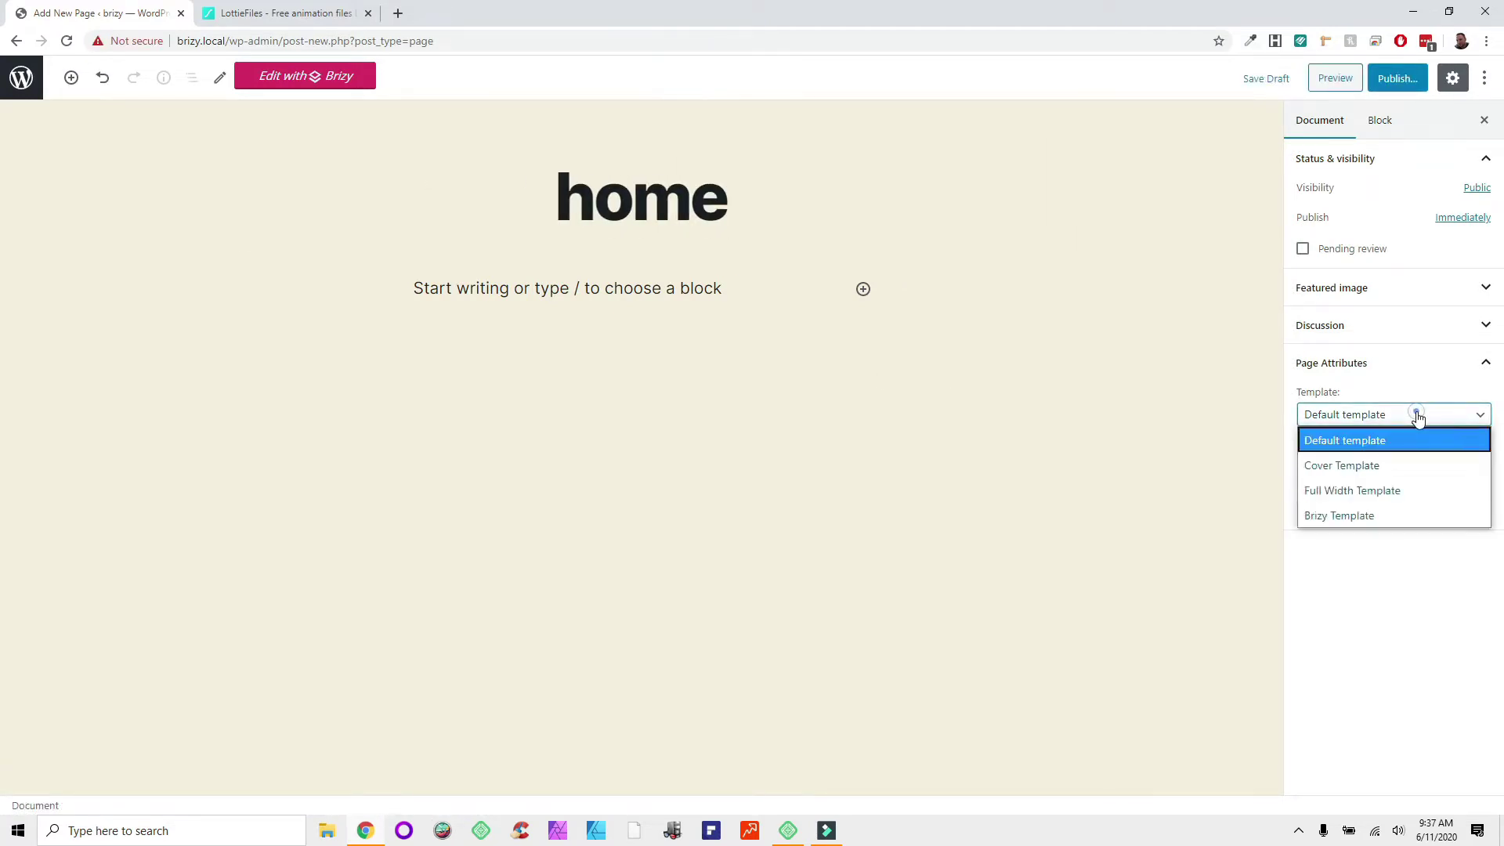
{"action": "left_click", "coordinate": [1396, 513]}
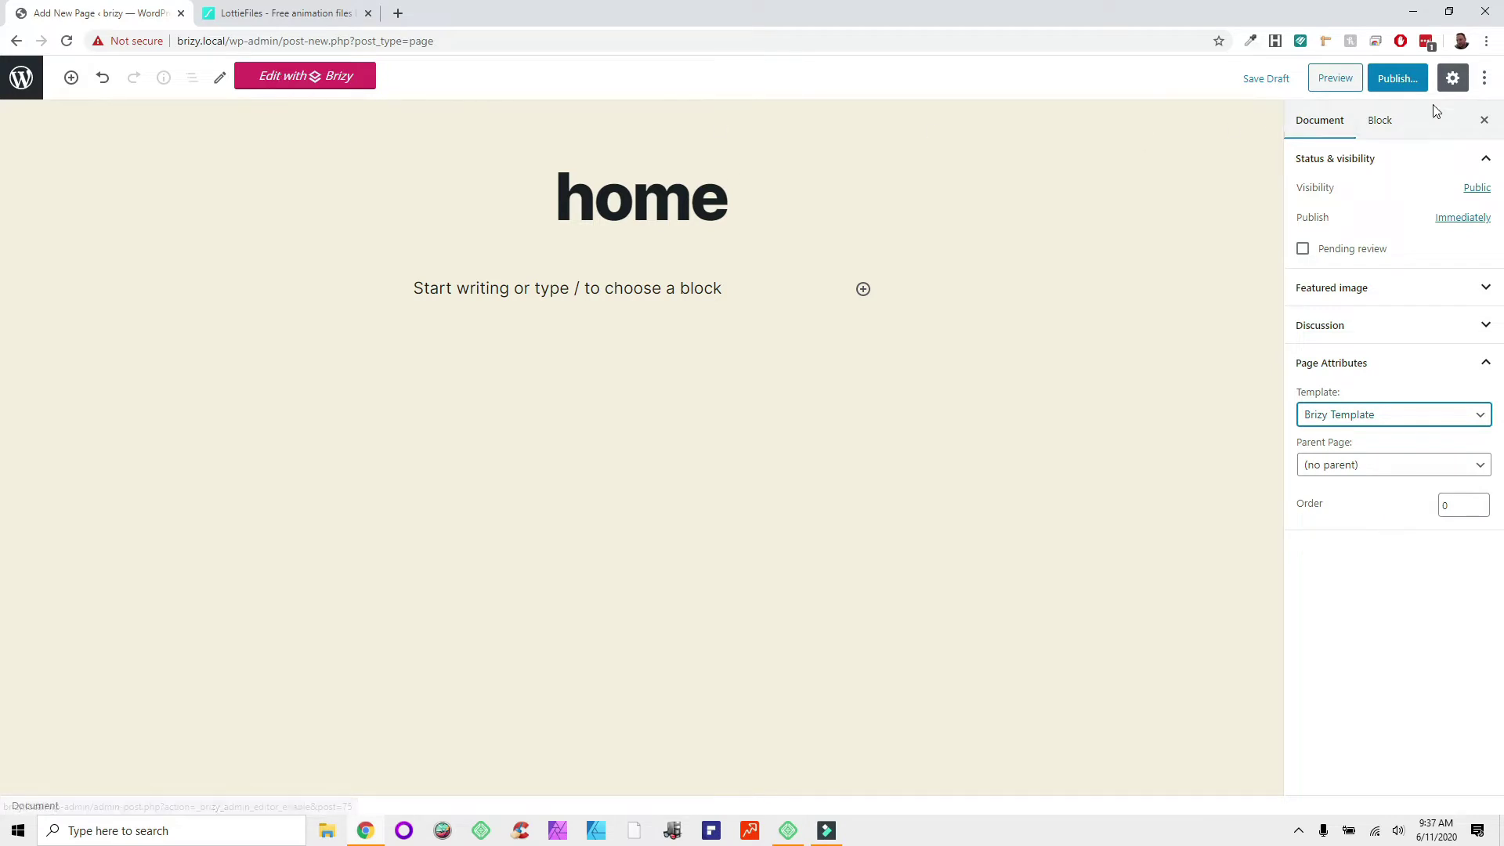
{"action": "left_click", "coordinate": [1397, 79]}
{"action": "left_click", "coordinate": [1394, 78]}
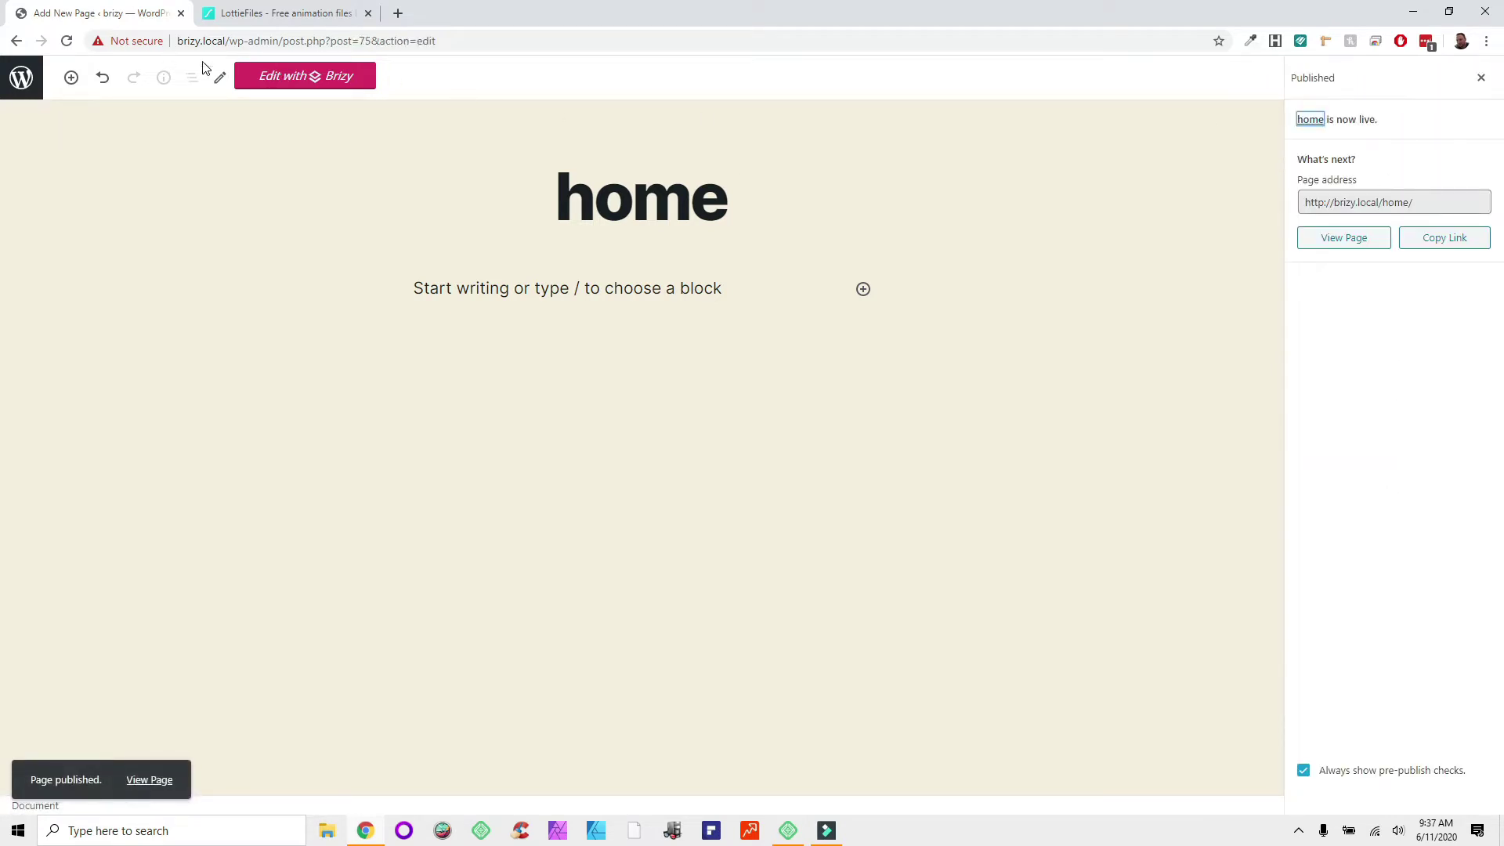
Step: Open the page for editing in Brizy and delete its existing header block
{"action": "left_click", "coordinate": [291, 82]}
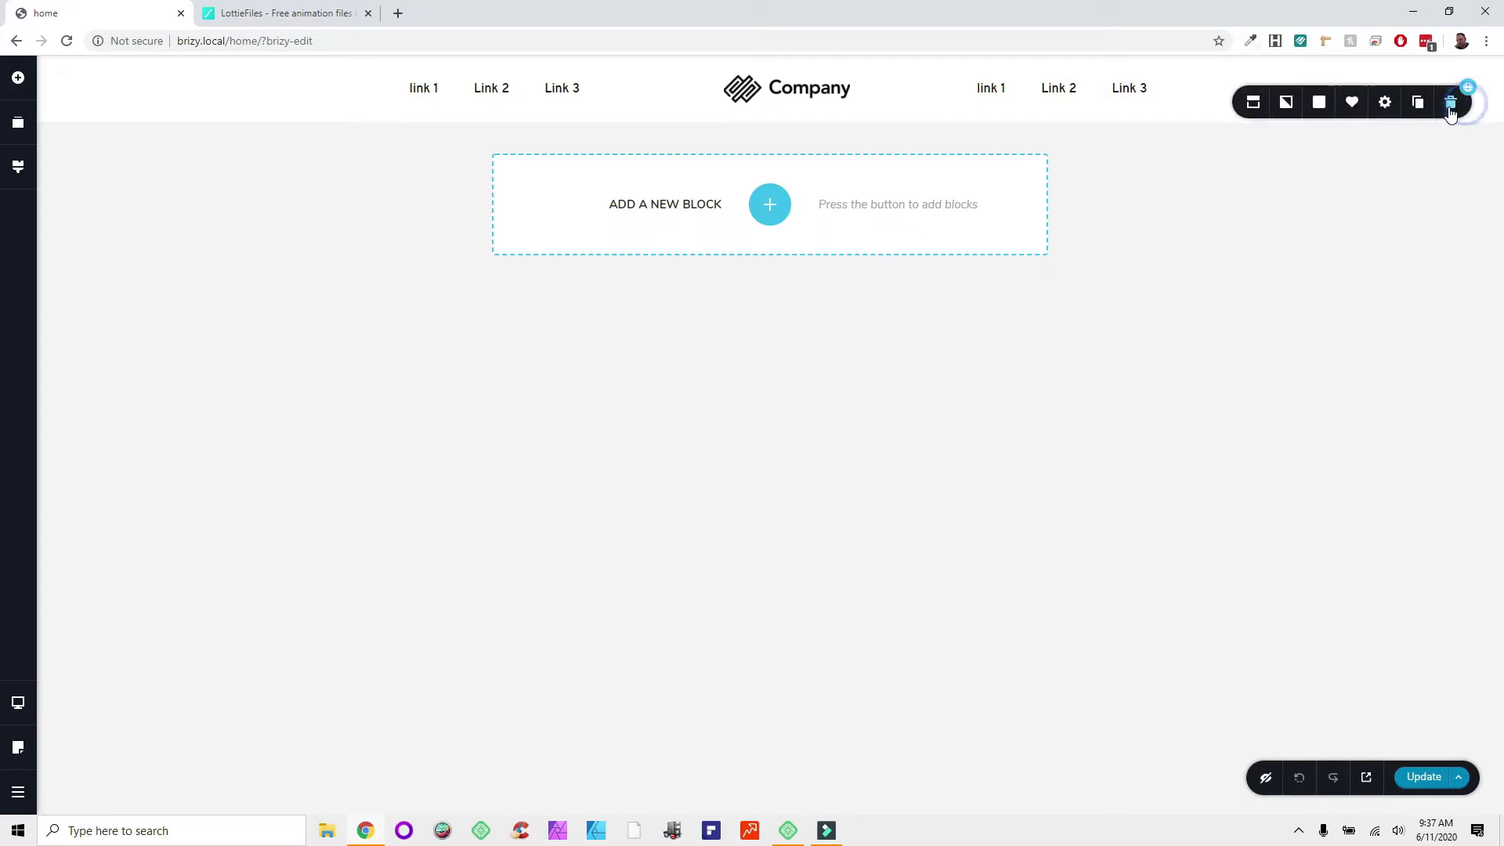
{"action": "left_click", "coordinate": [1452, 106]}
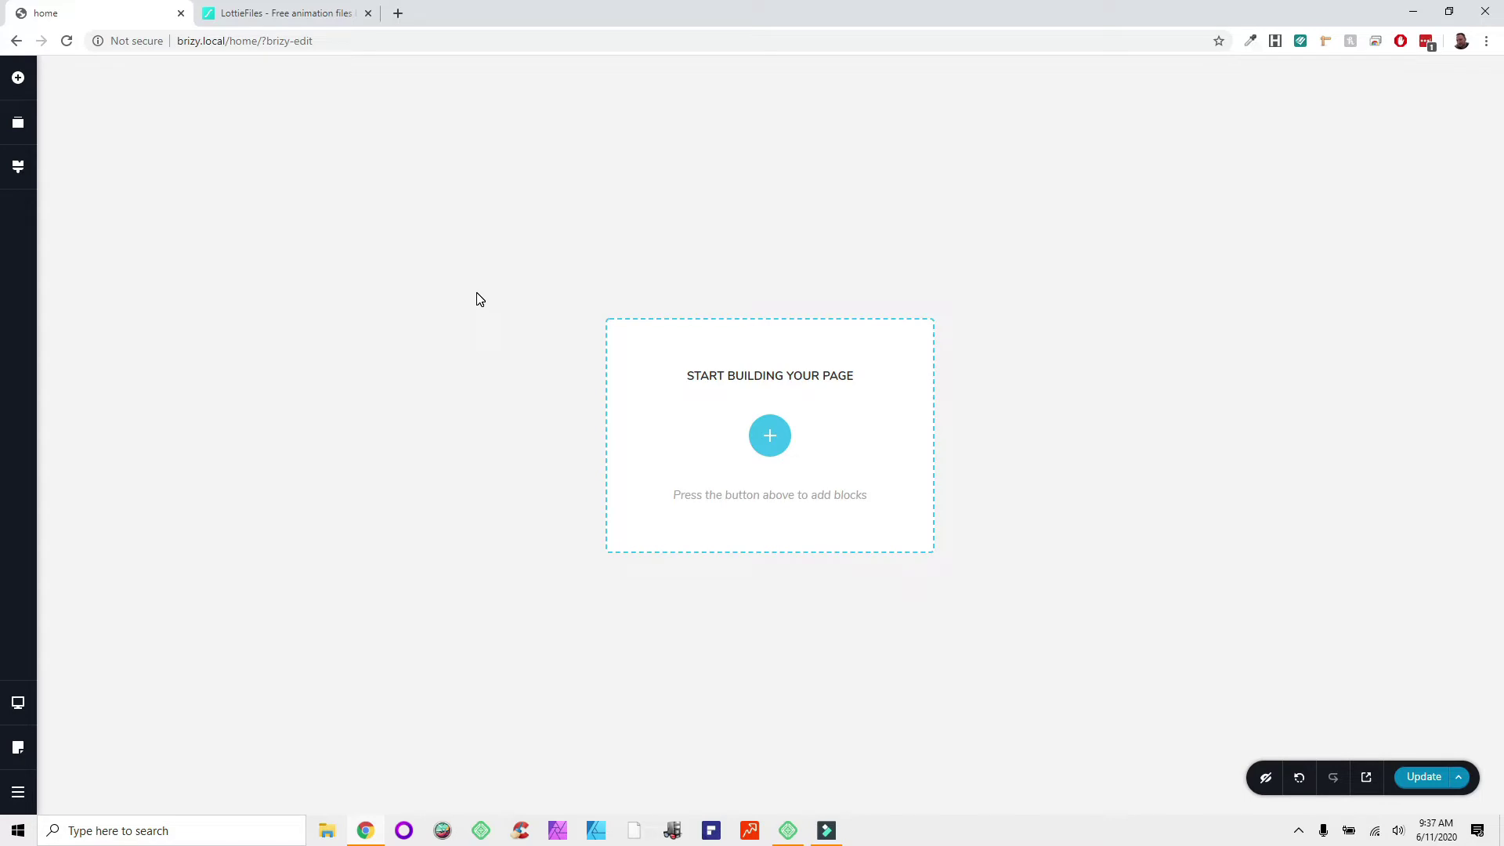
Step: Insert the light Header block with the Company logo above its menu and a phone number beside them
{"action": "left_click", "coordinate": [770, 438]}
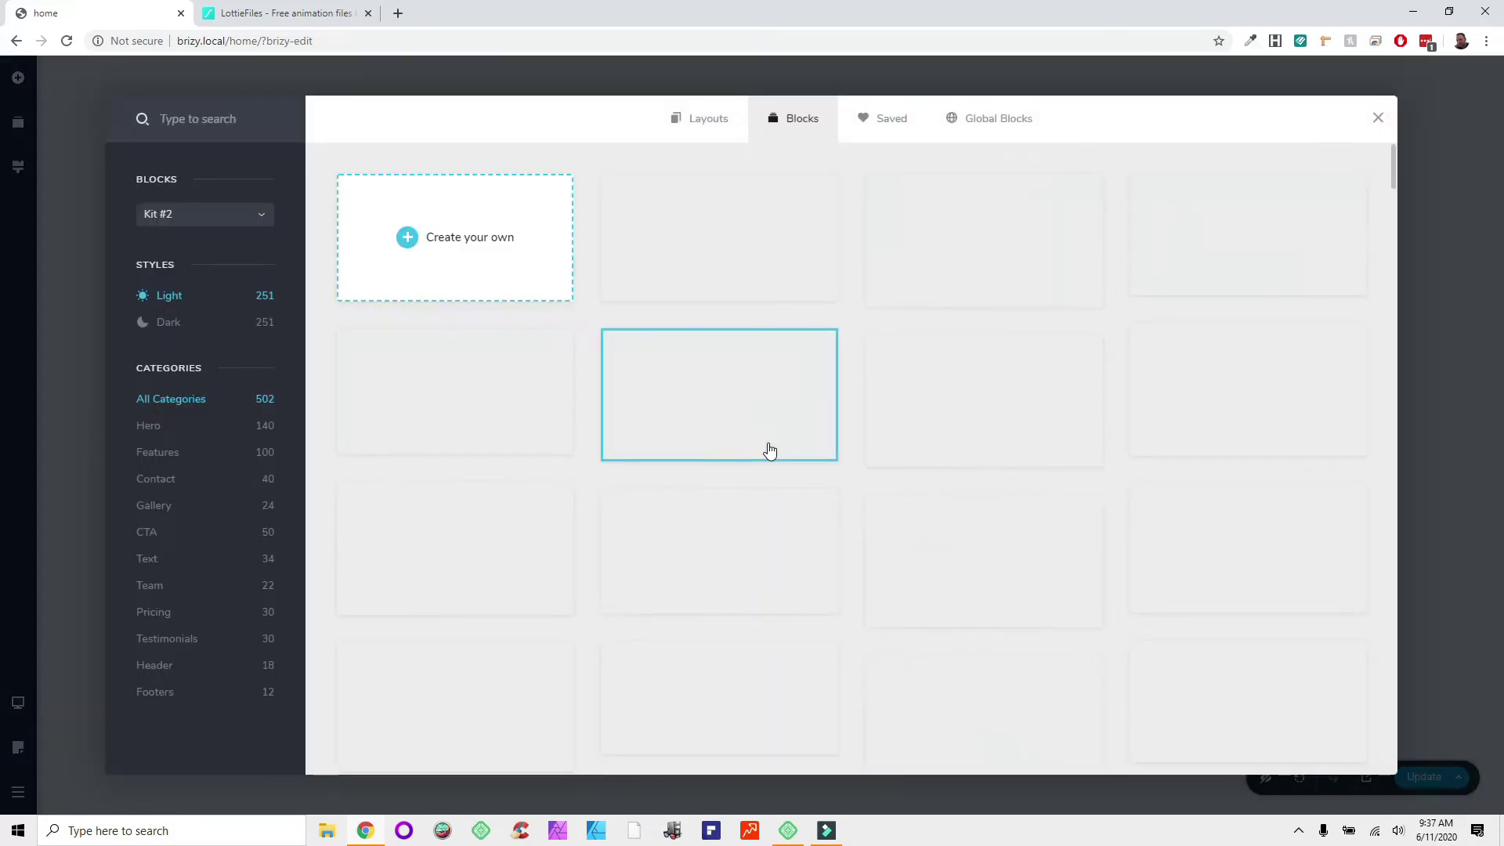
{"action": "left_click", "coordinate": [165, 666]}
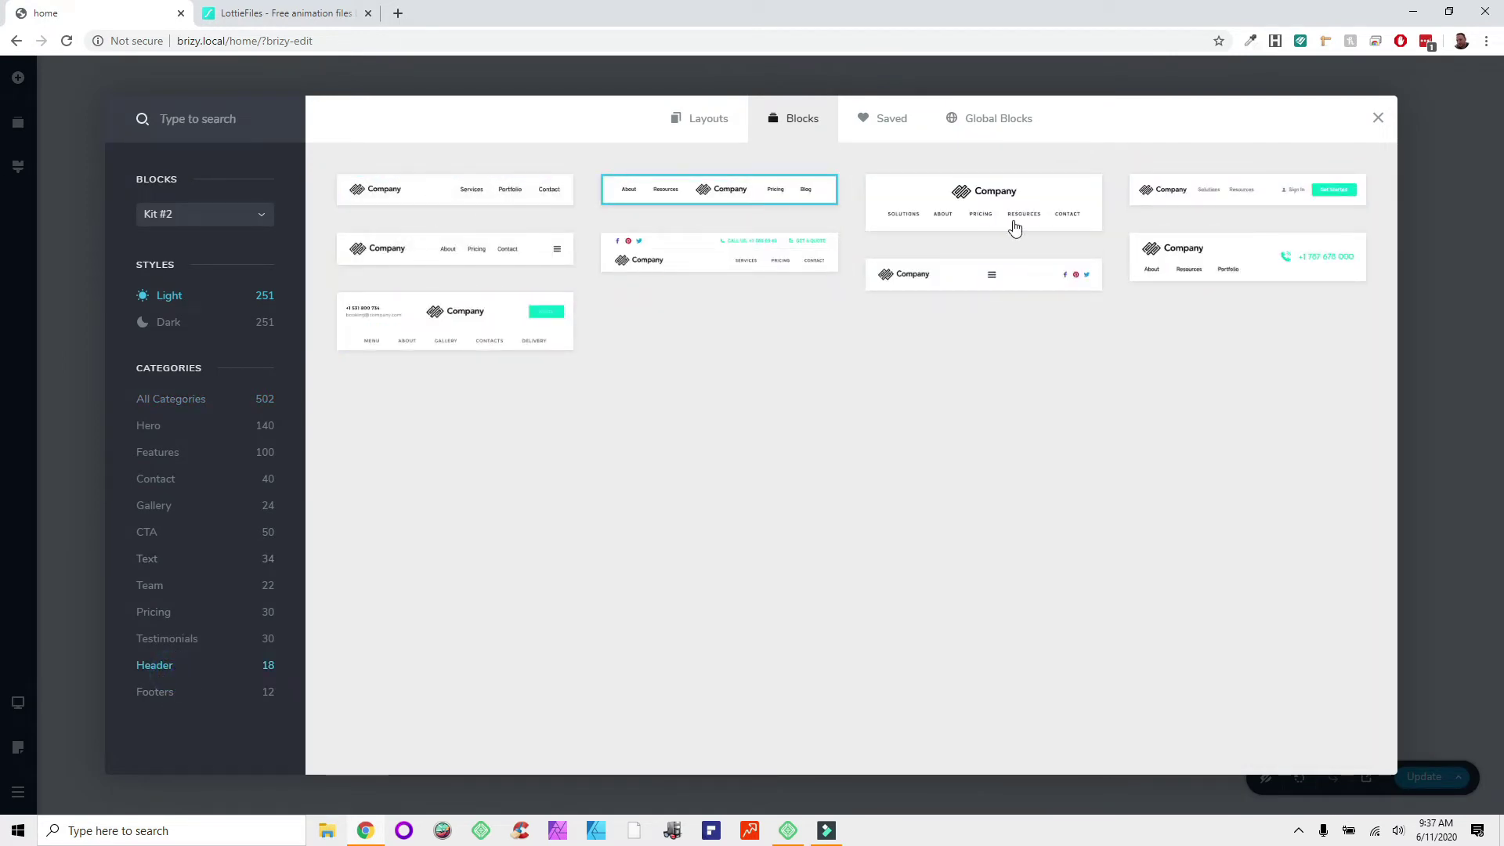
{"action": "left_click", "coordinate": [1237, 257]}
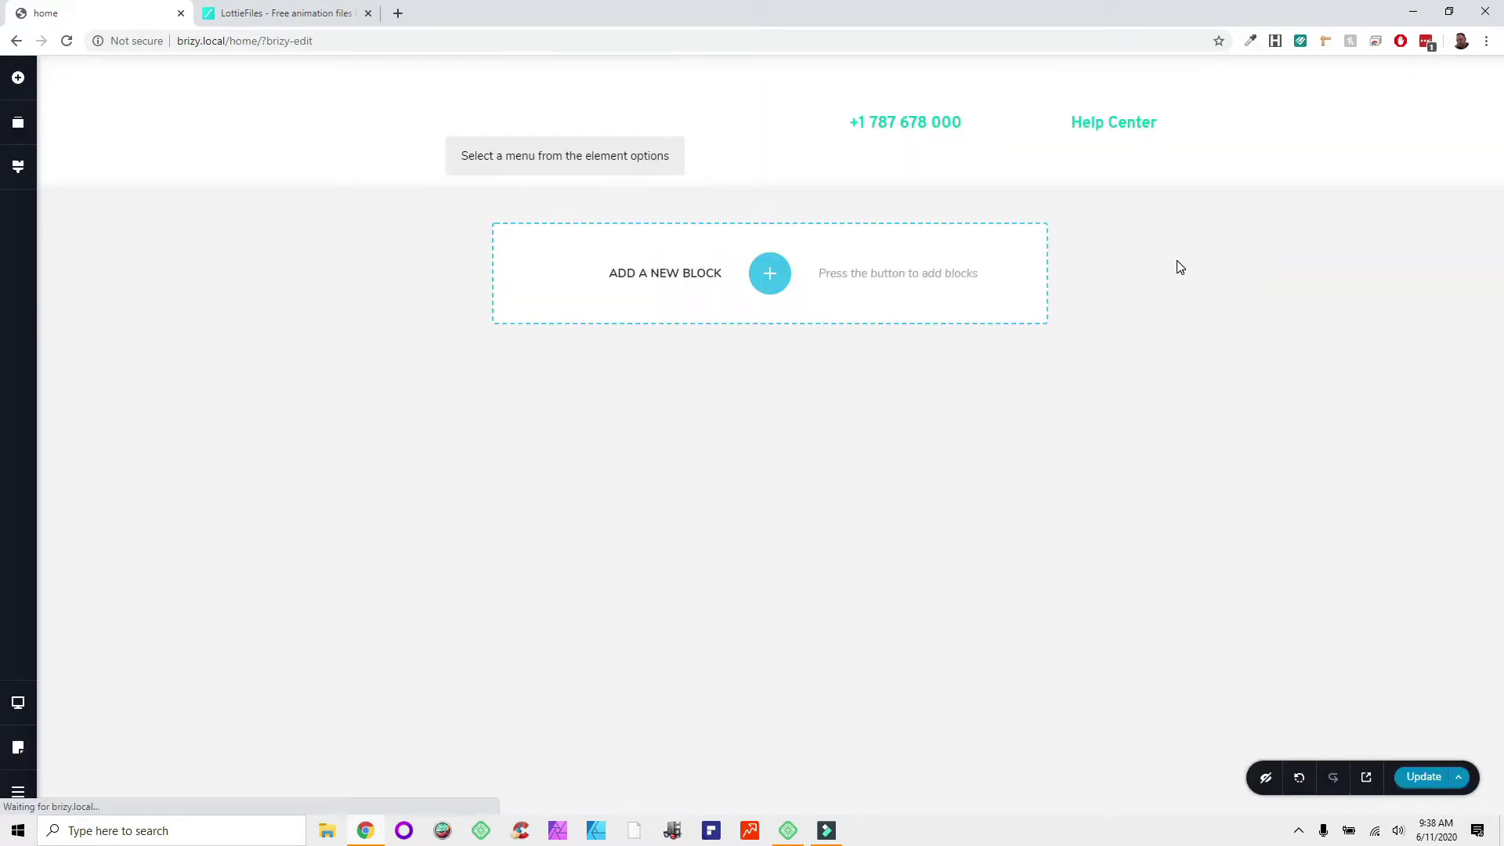
Step: Try to reach the menu element's options in the phone-number header, and delete that header block
{"action": "left_click", "coordinate": [605, 158]}
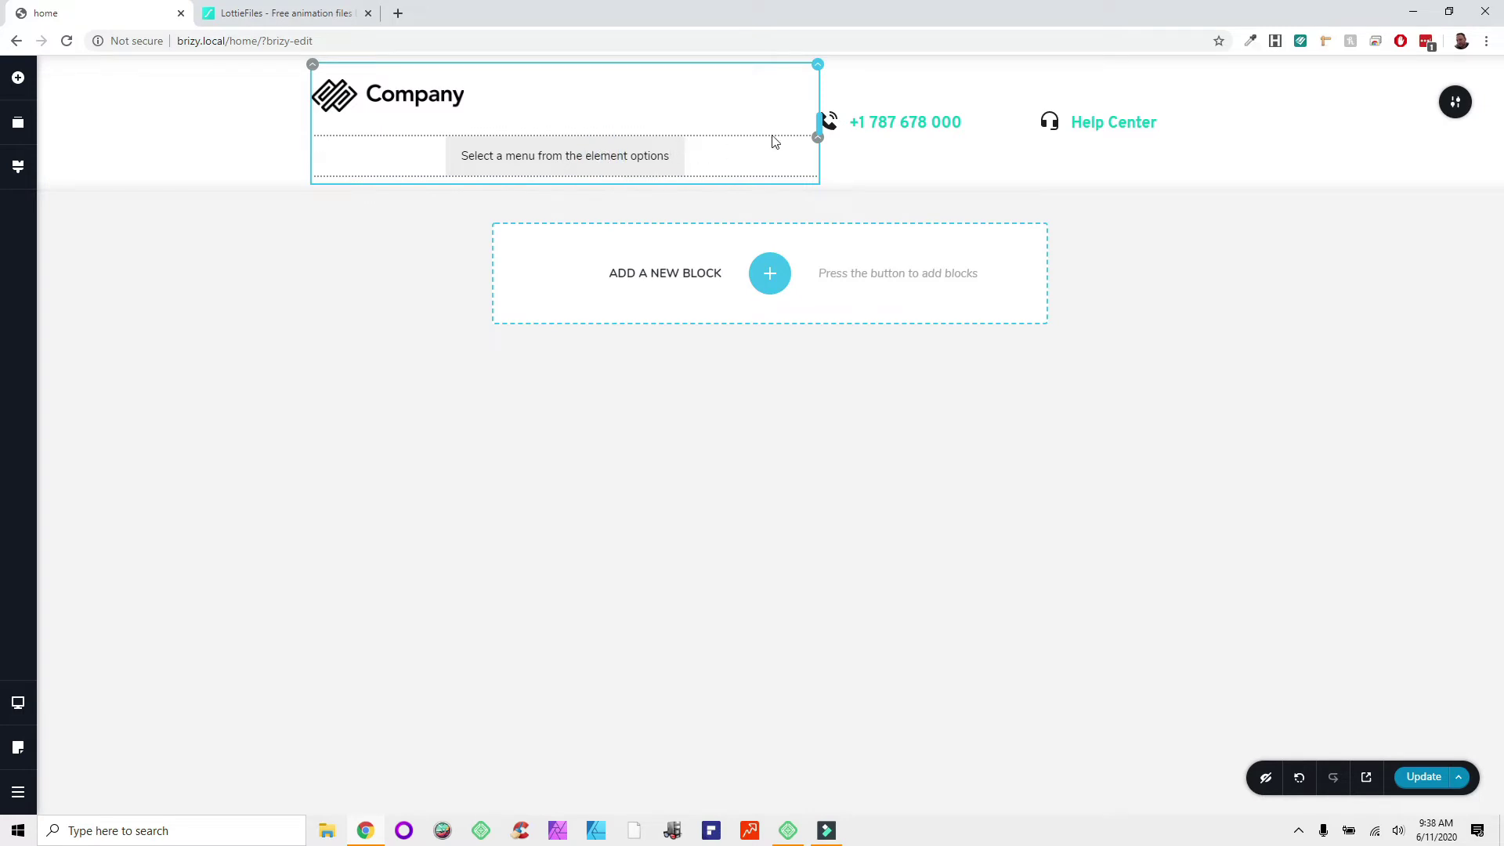
{"action": "left_click", "coordinate": [818, 136]}
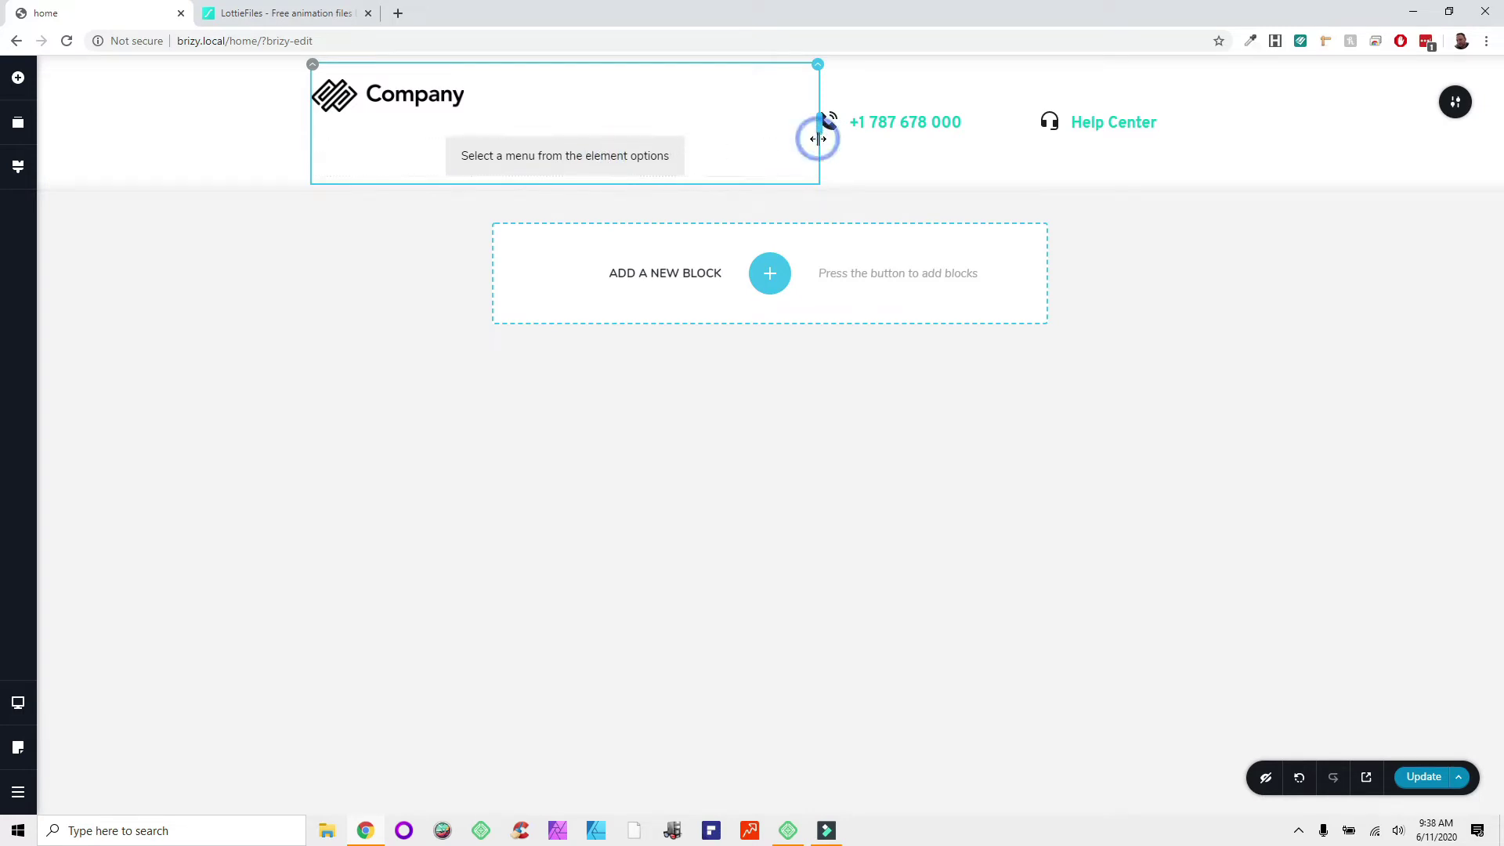
{"action": "left_click", "coordinate": [679, 158]}
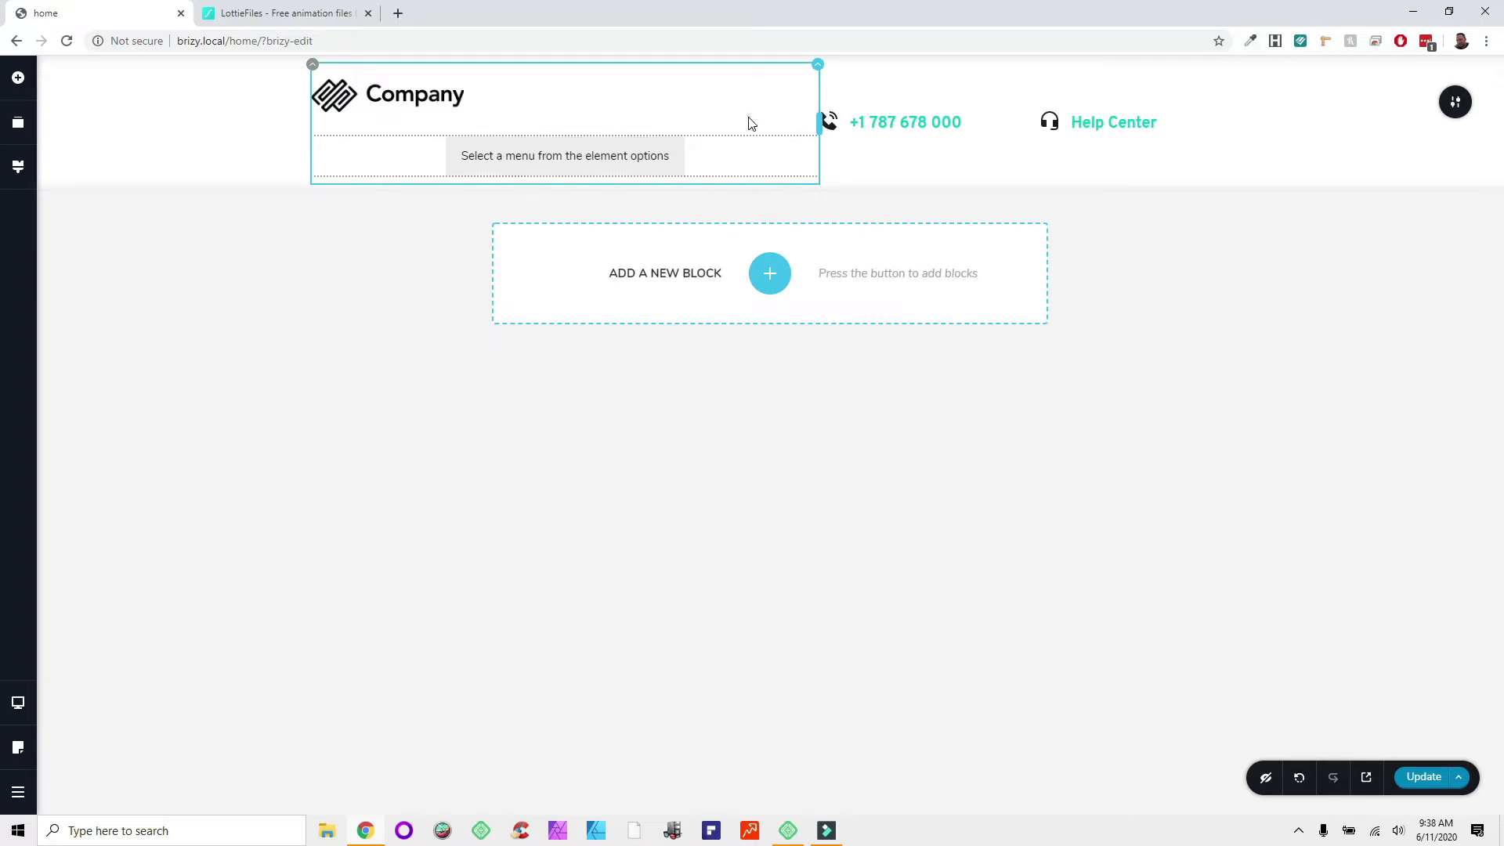
{"action": "left_click", "coordinate": [786, 147]}
{"action": "left_click", "coordinate": [648, 91]}
{"action": "left_click", "coordinate": [678, 153]}
{"action": "left_click", "coordinate": [712, 77]}
{"action": "left_click", "coordinate": [1003, 148]}
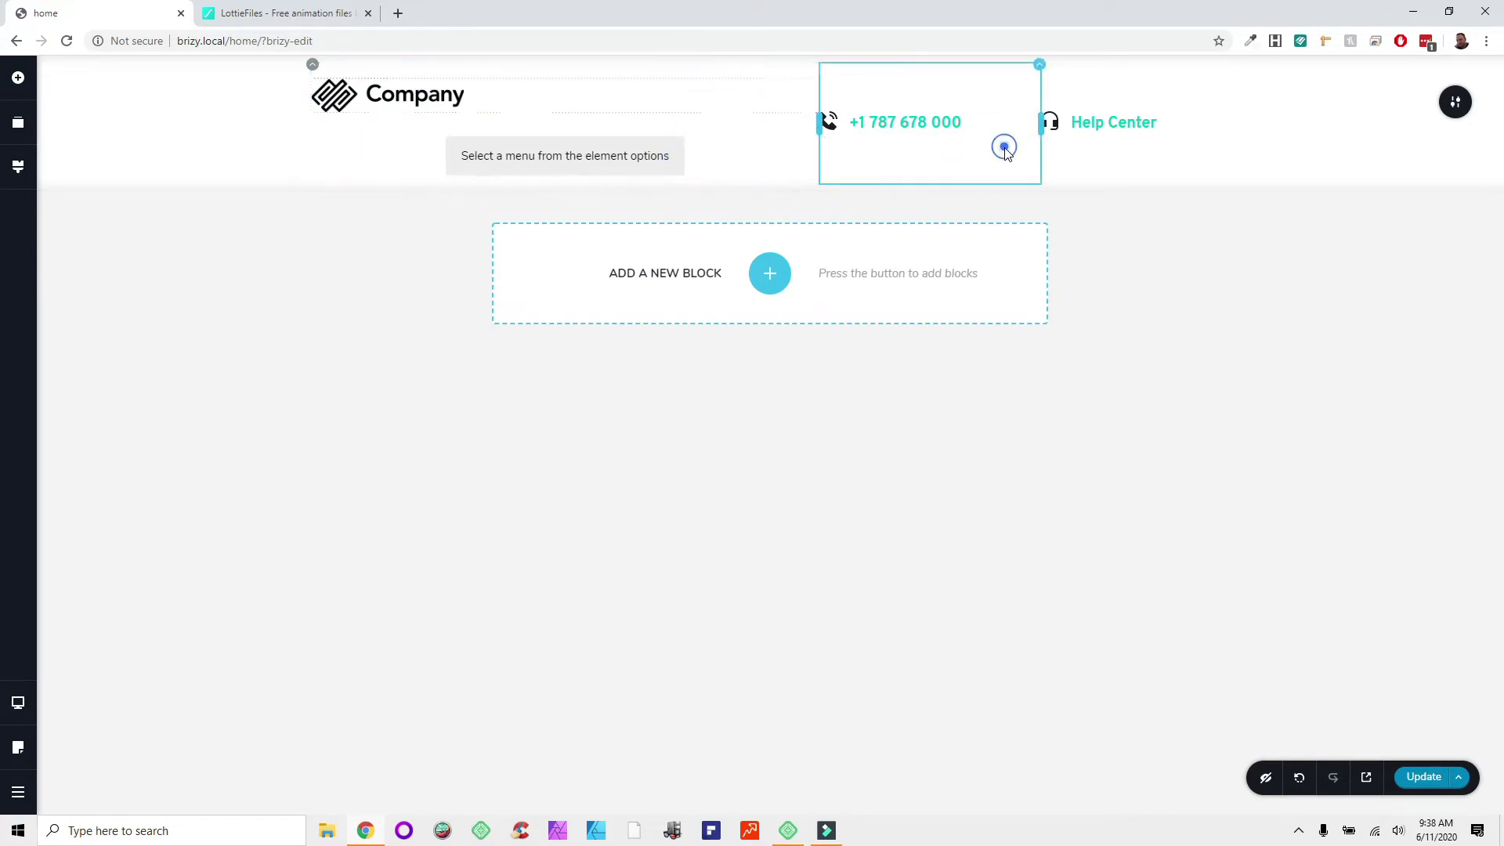
{"action": "left_click", "coordinate": [1128, 135]}
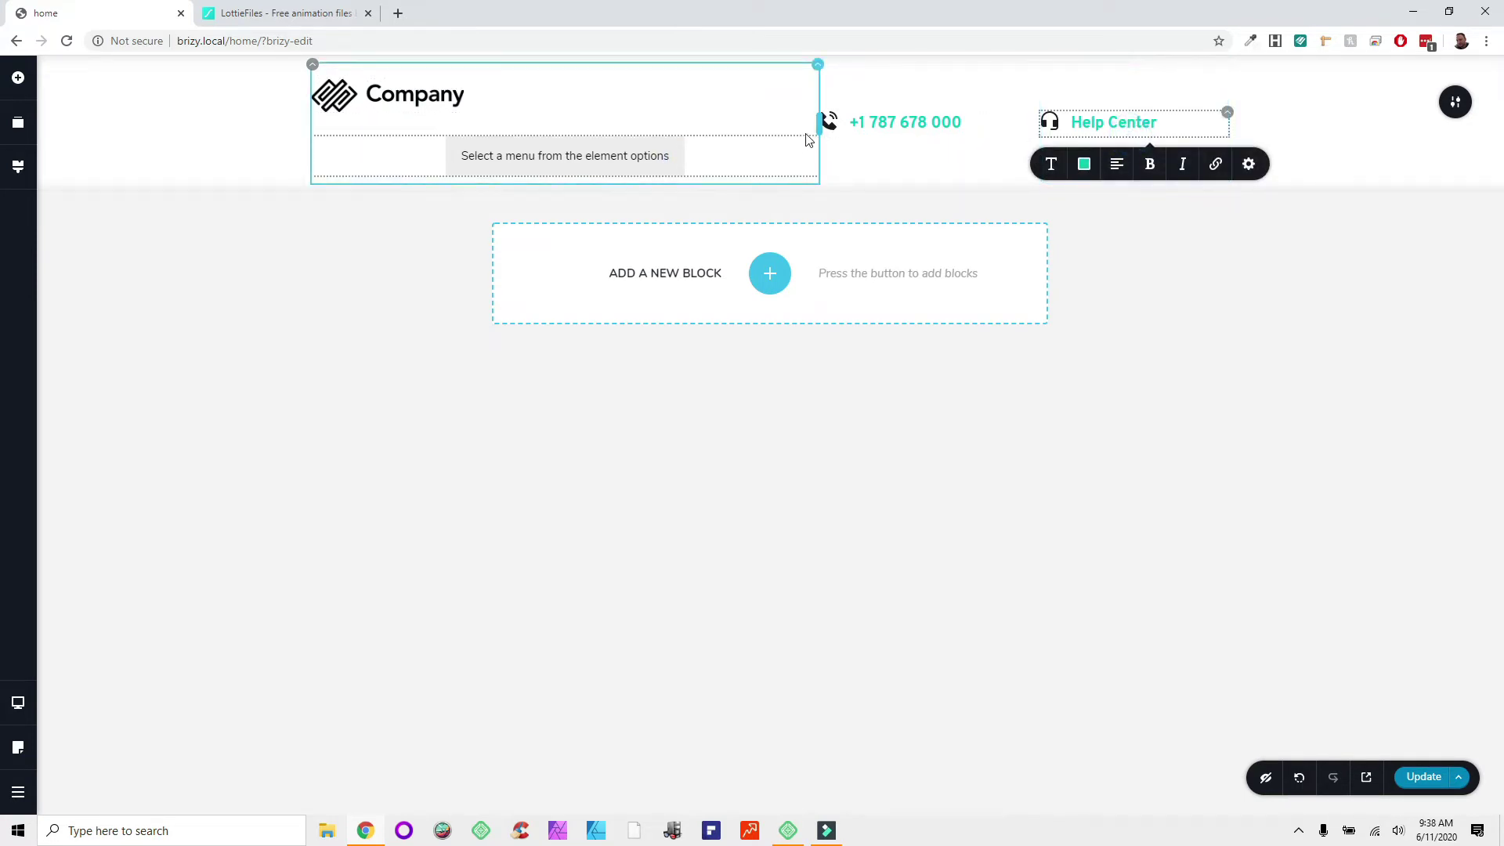
{"action": "left_click", "coordinate": [1454, 102]}
{"action": "left_click", "coordinate": [1449, 106]}
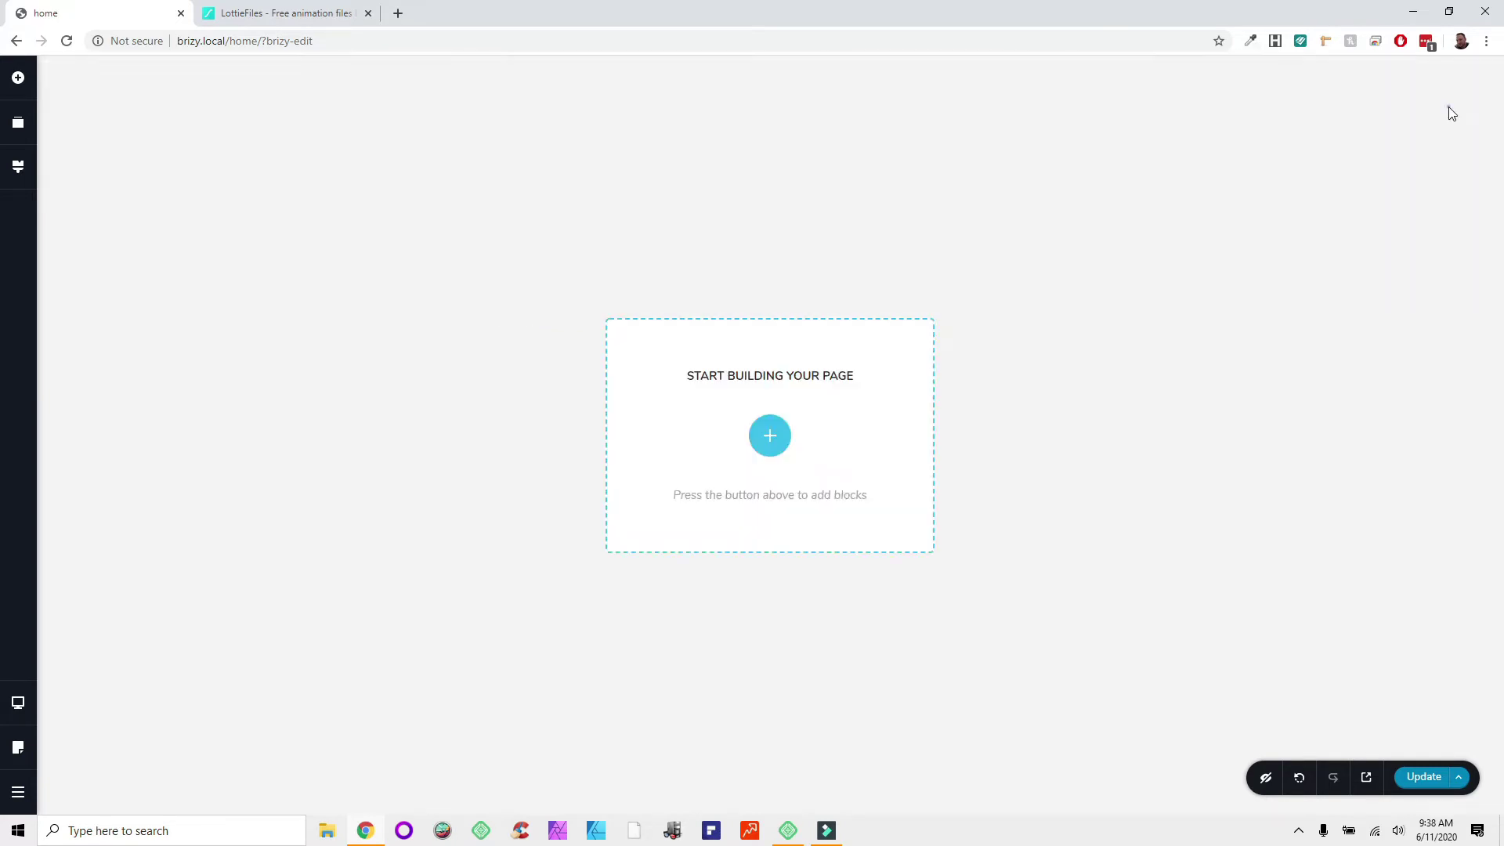
Step: Insert the light Header block that has the Company logo centred between two menus
{"action": "left_click", "coordinate": [770, 436]}
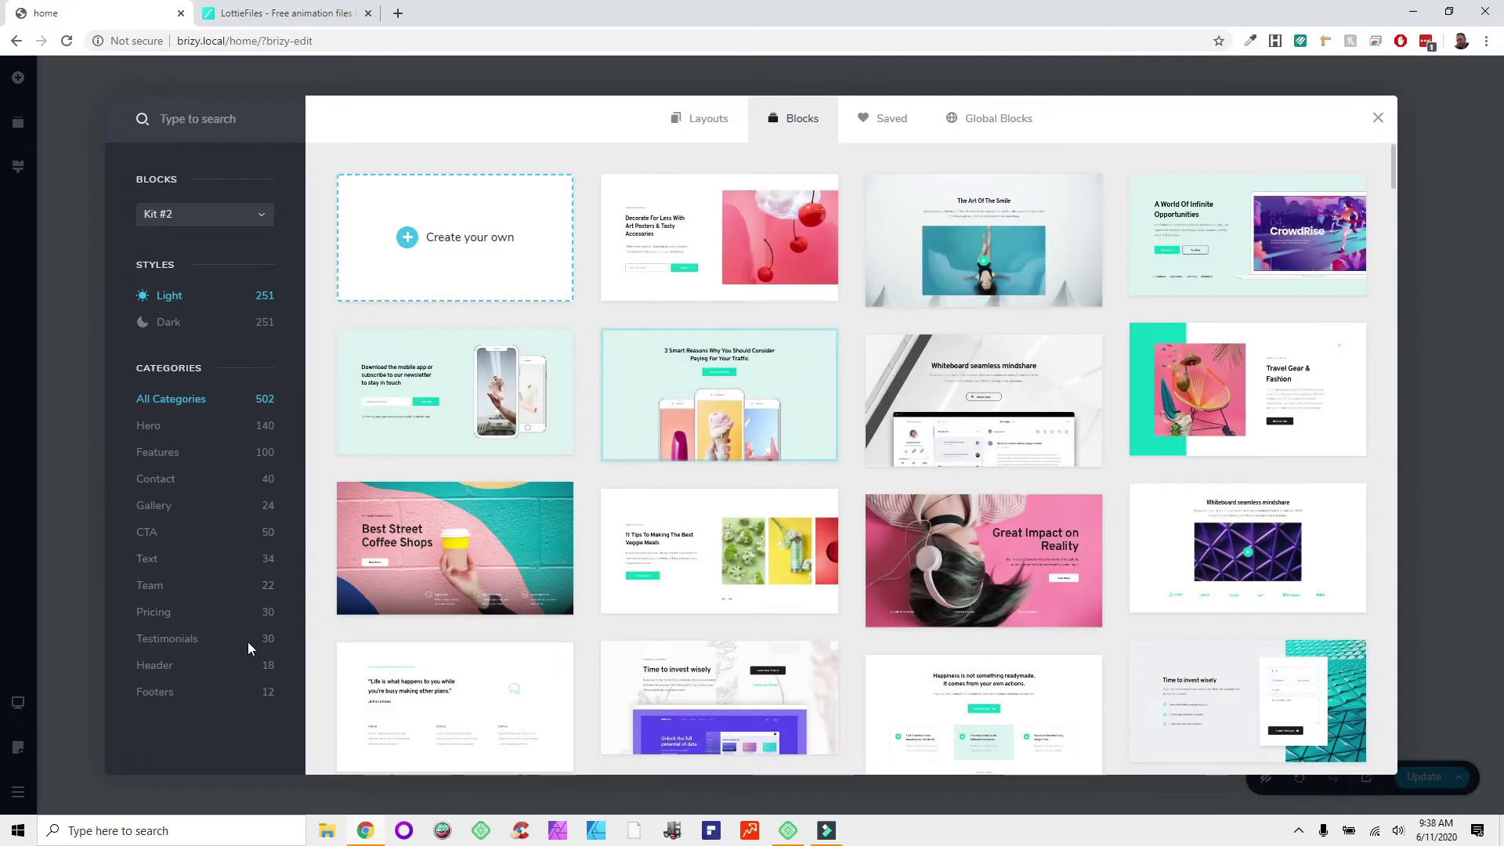
{"action": "left_click", "coordinate": [170, 672]}
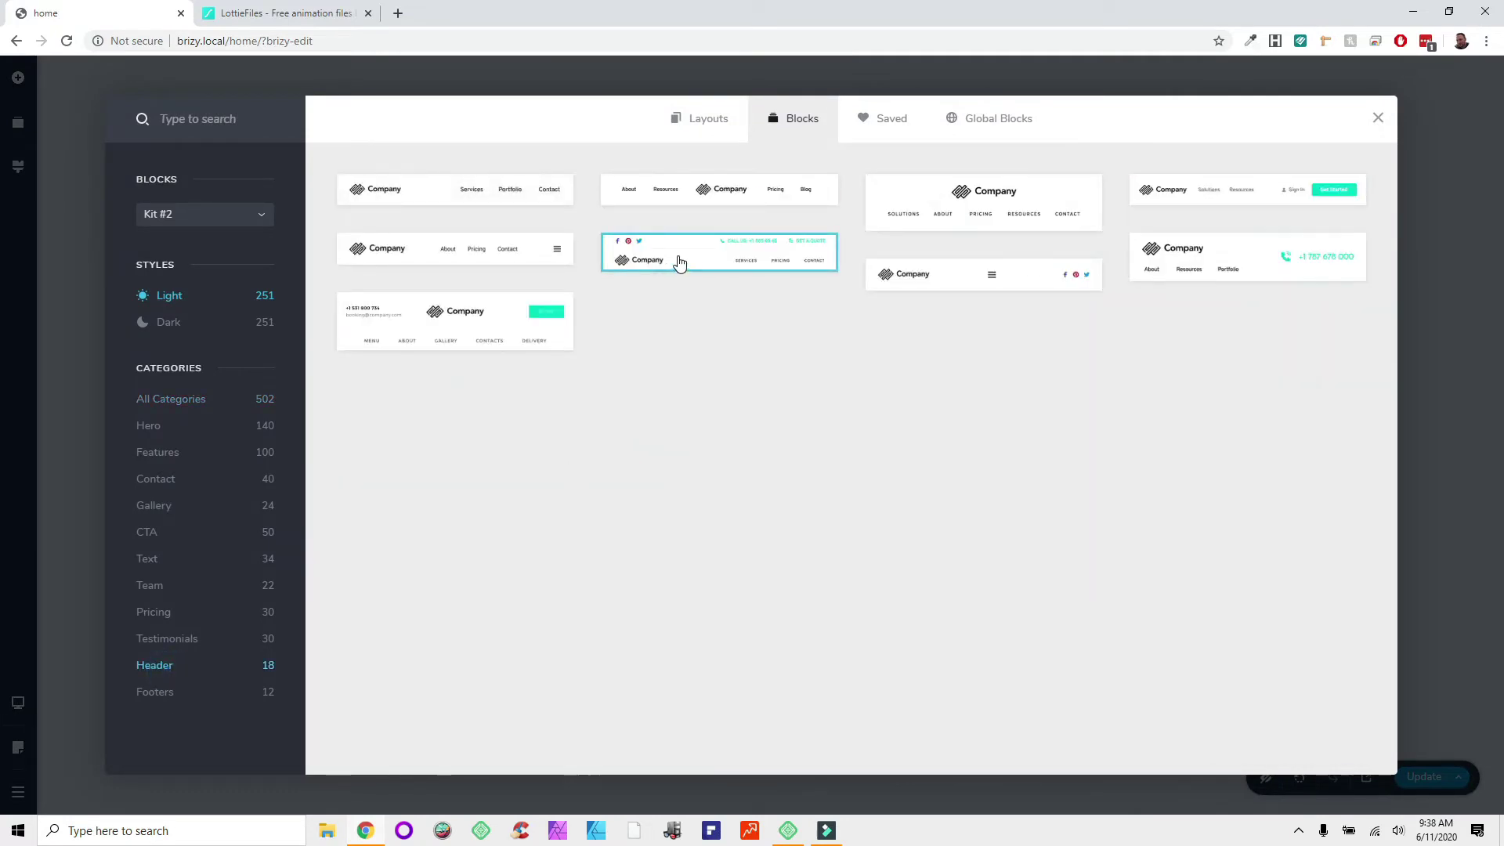
{"action": "left_click", "coordinate": [700, 196]}
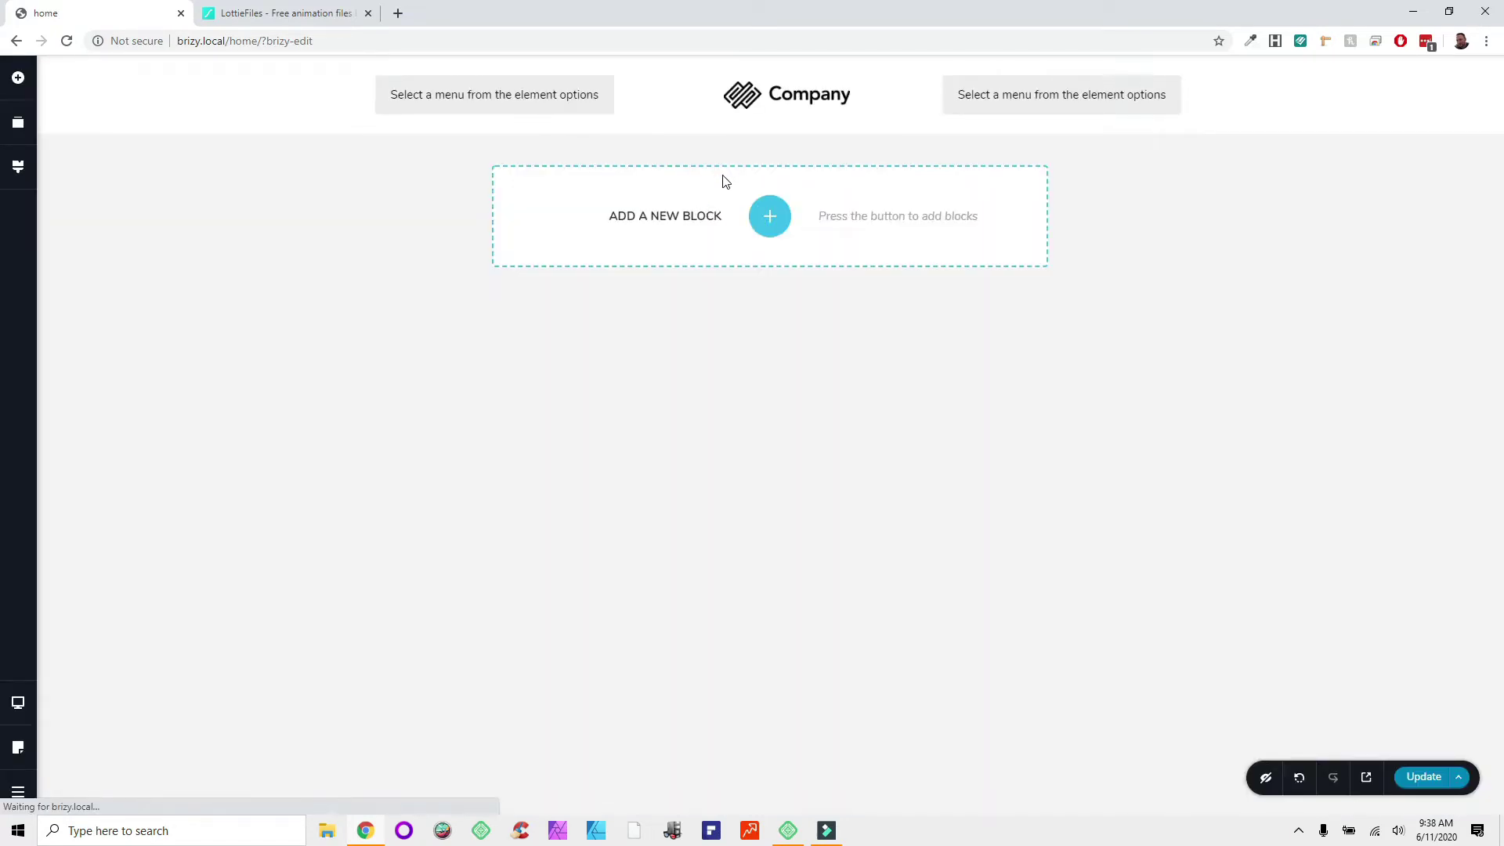
Step: Assign the "main" menu to the menu element left of the Company logo
{"action": "left_click", "coordinate": [664, 77]}
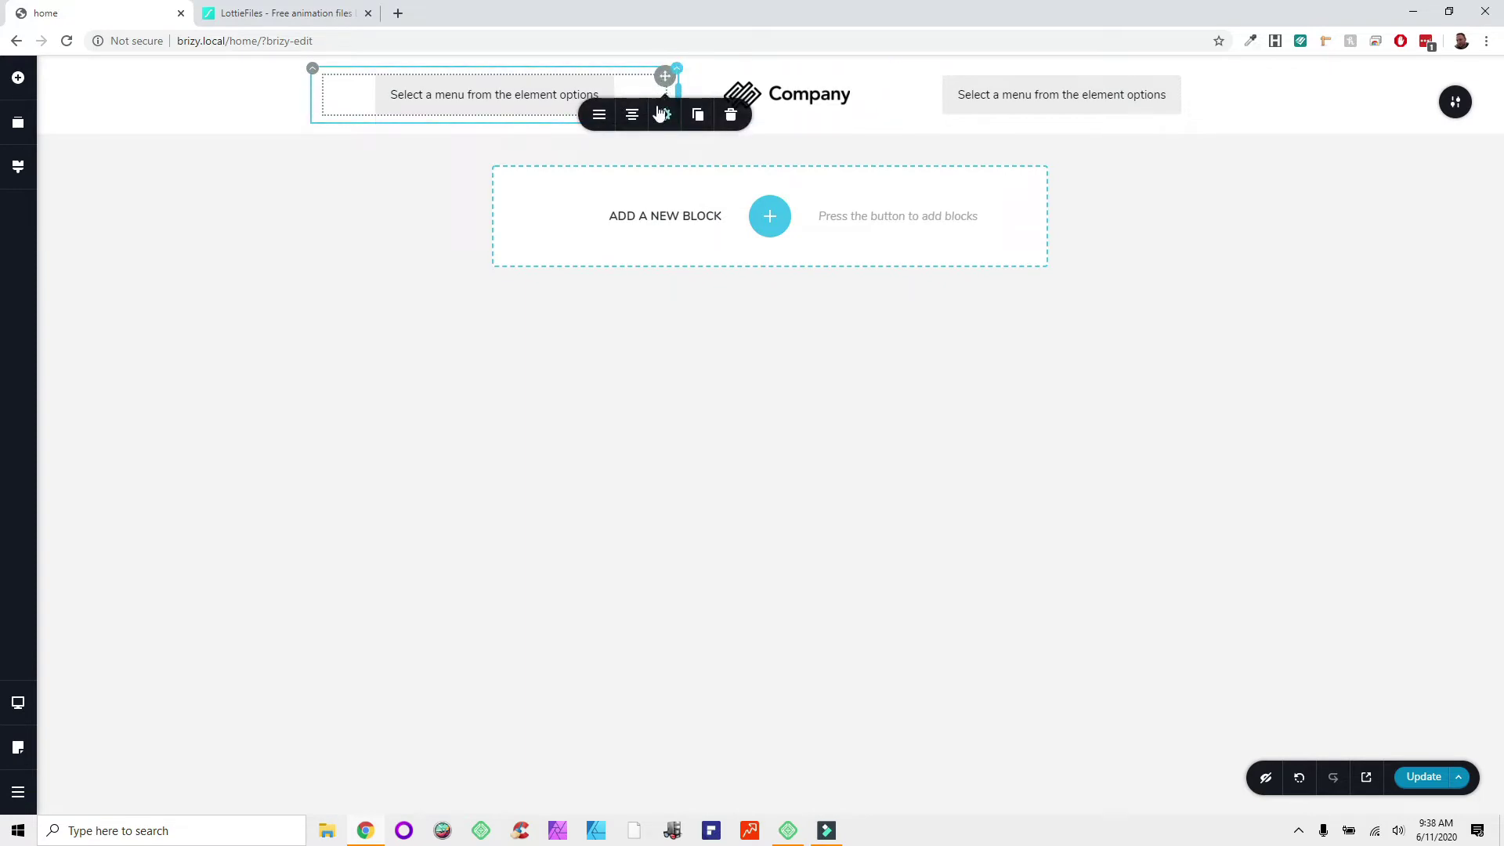
{"action": "left_click", "coordinate": [600, 115]}
{"action": "left_click", "coordinate": [638, 165]}
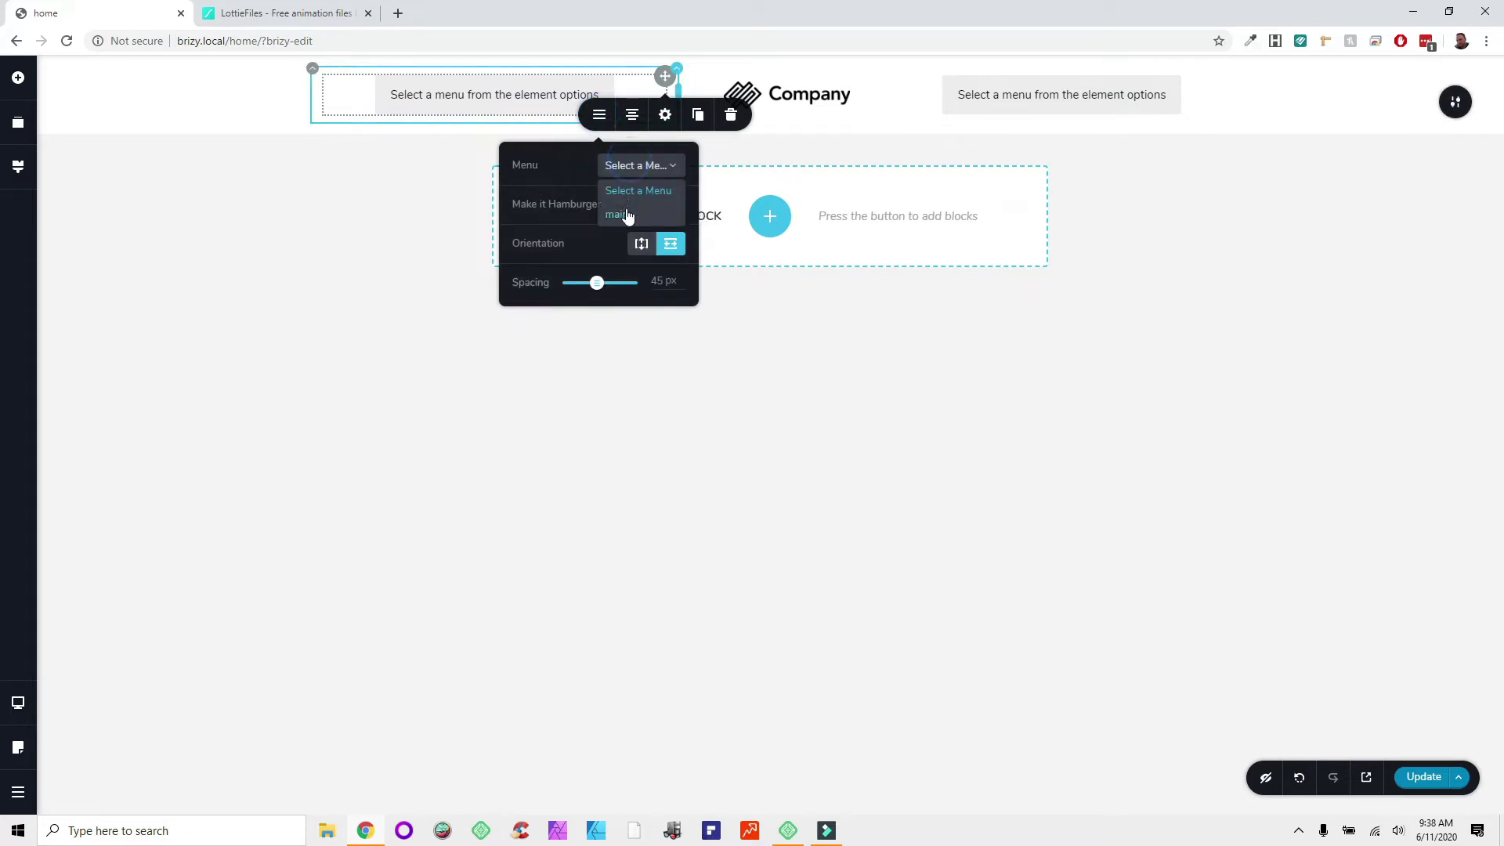
{"action": "left_click", "coordinate": [619, 214]}
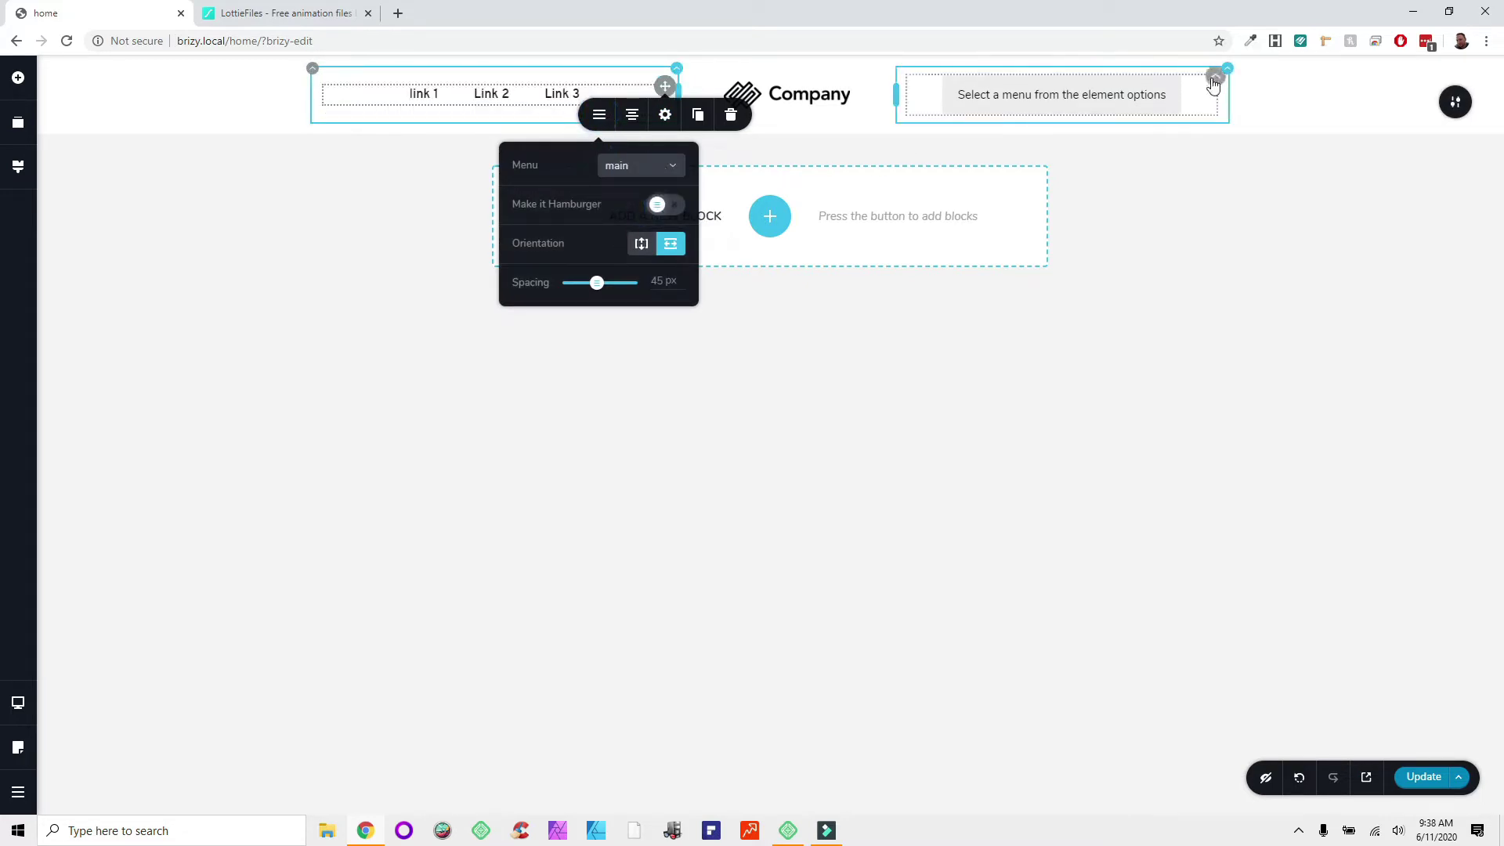
Step: Assign the "main" menu to the menu element right of the Company logo
{"action": "left_click", "coordinate": [1213, 78]}
{"action": "left_click", "coordinate": [1154, 117]}
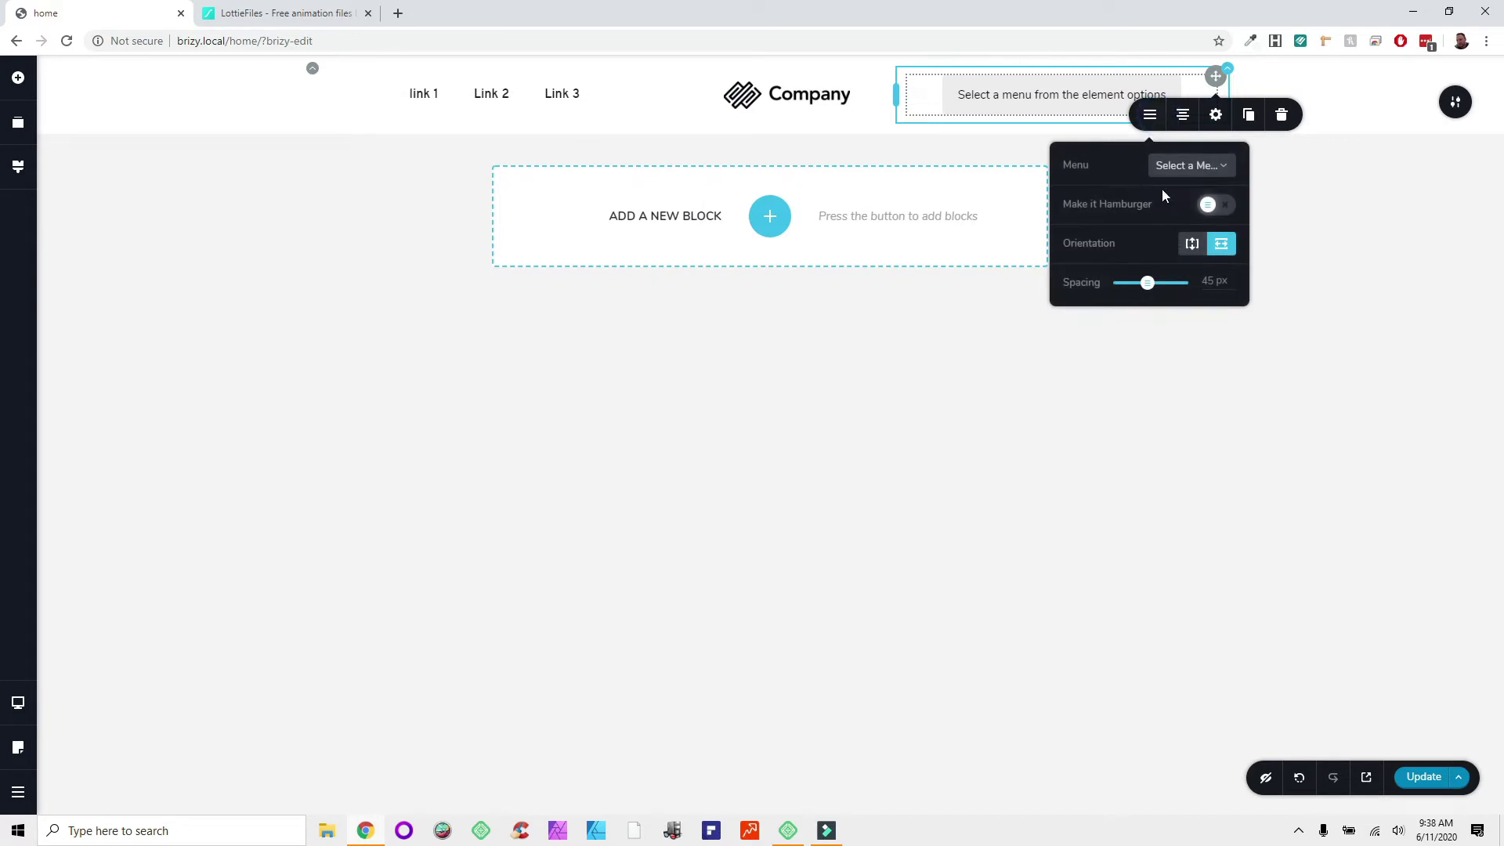
{"action": "left_click", "coordinate": [1172, 170]}
{"action": "left_click", "coordinate": [1169, 216]}
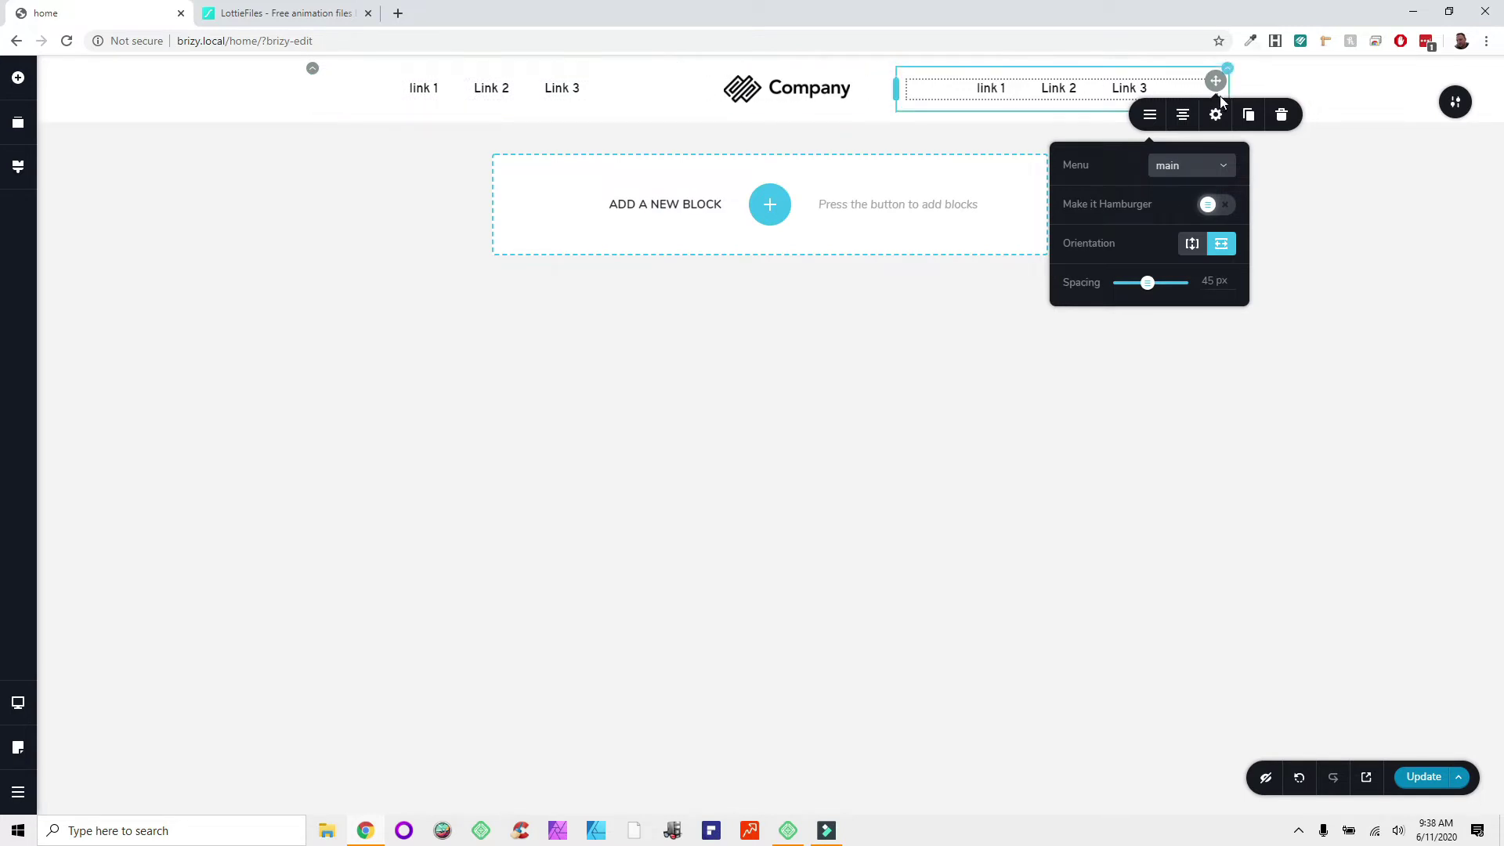
Step: Make the header block global
{"action": "left_click", "coordinate": [1457, 106]}
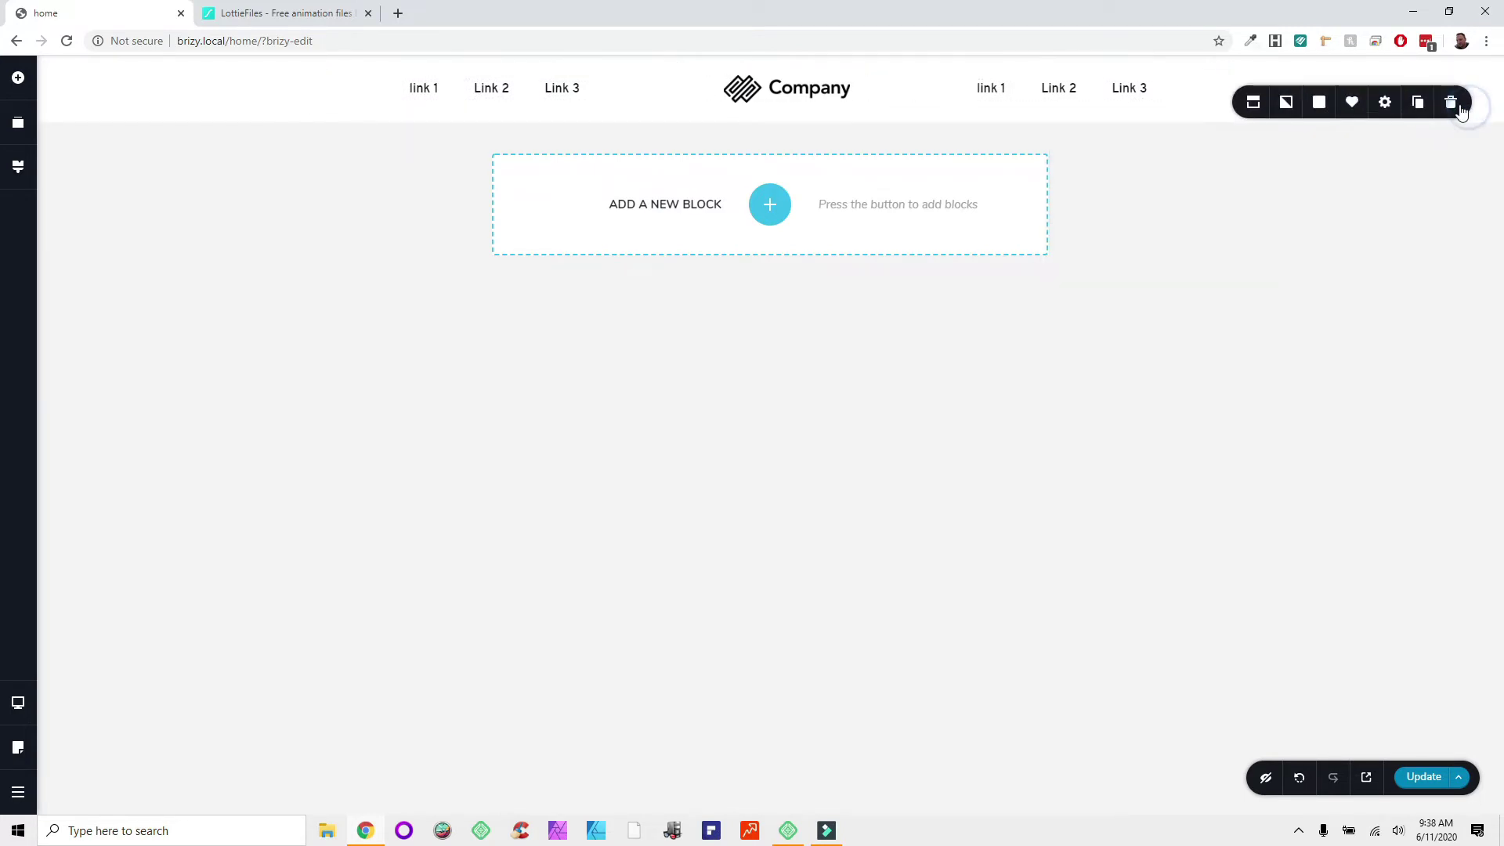
{"action": "left_click", "coordinate": [1254, 107]}
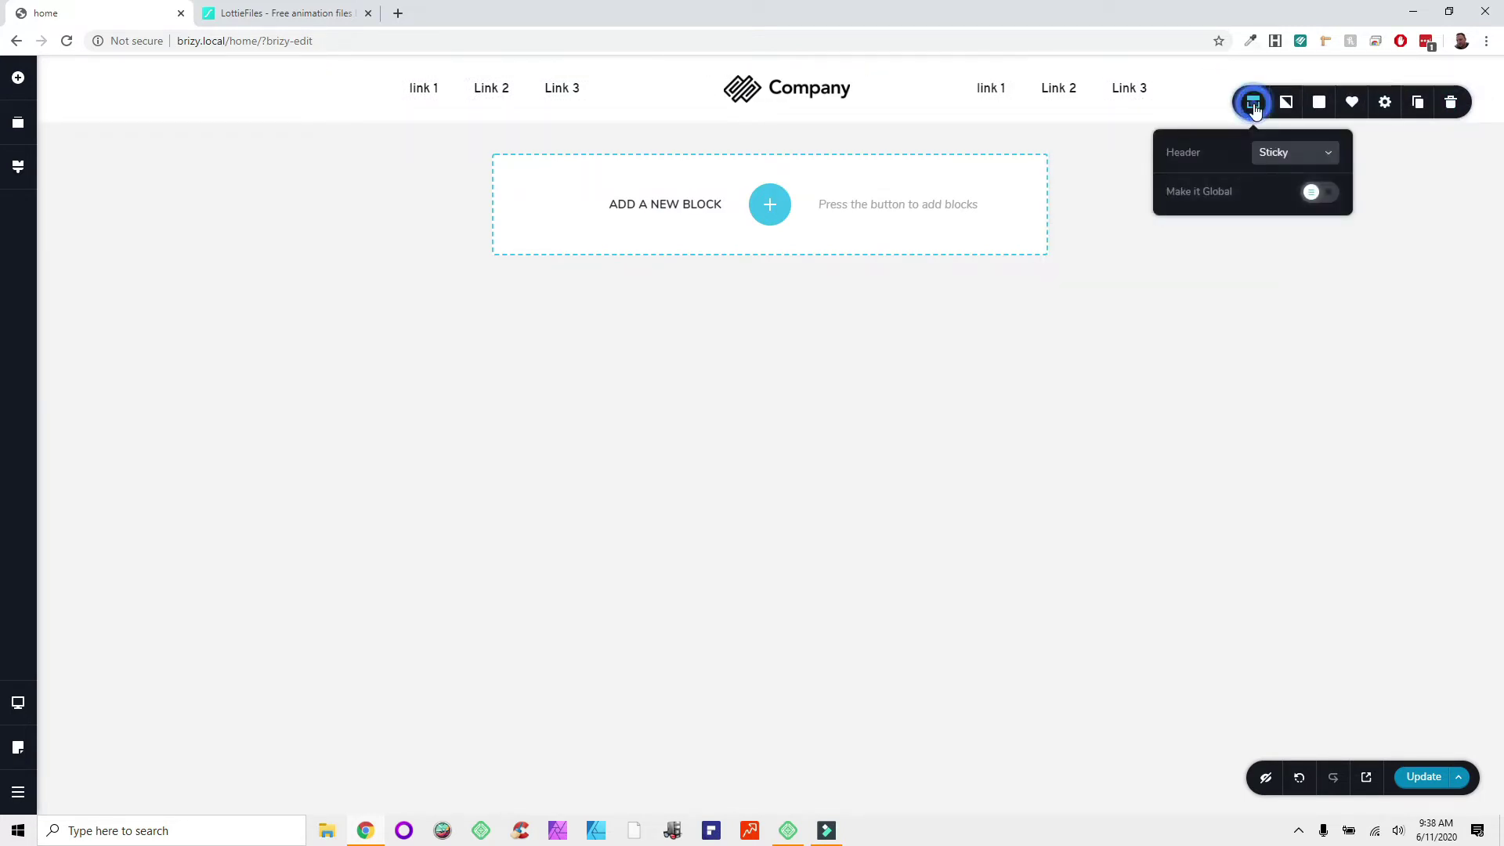
{"action": "left_click", "coordinate": [1315, 194]}
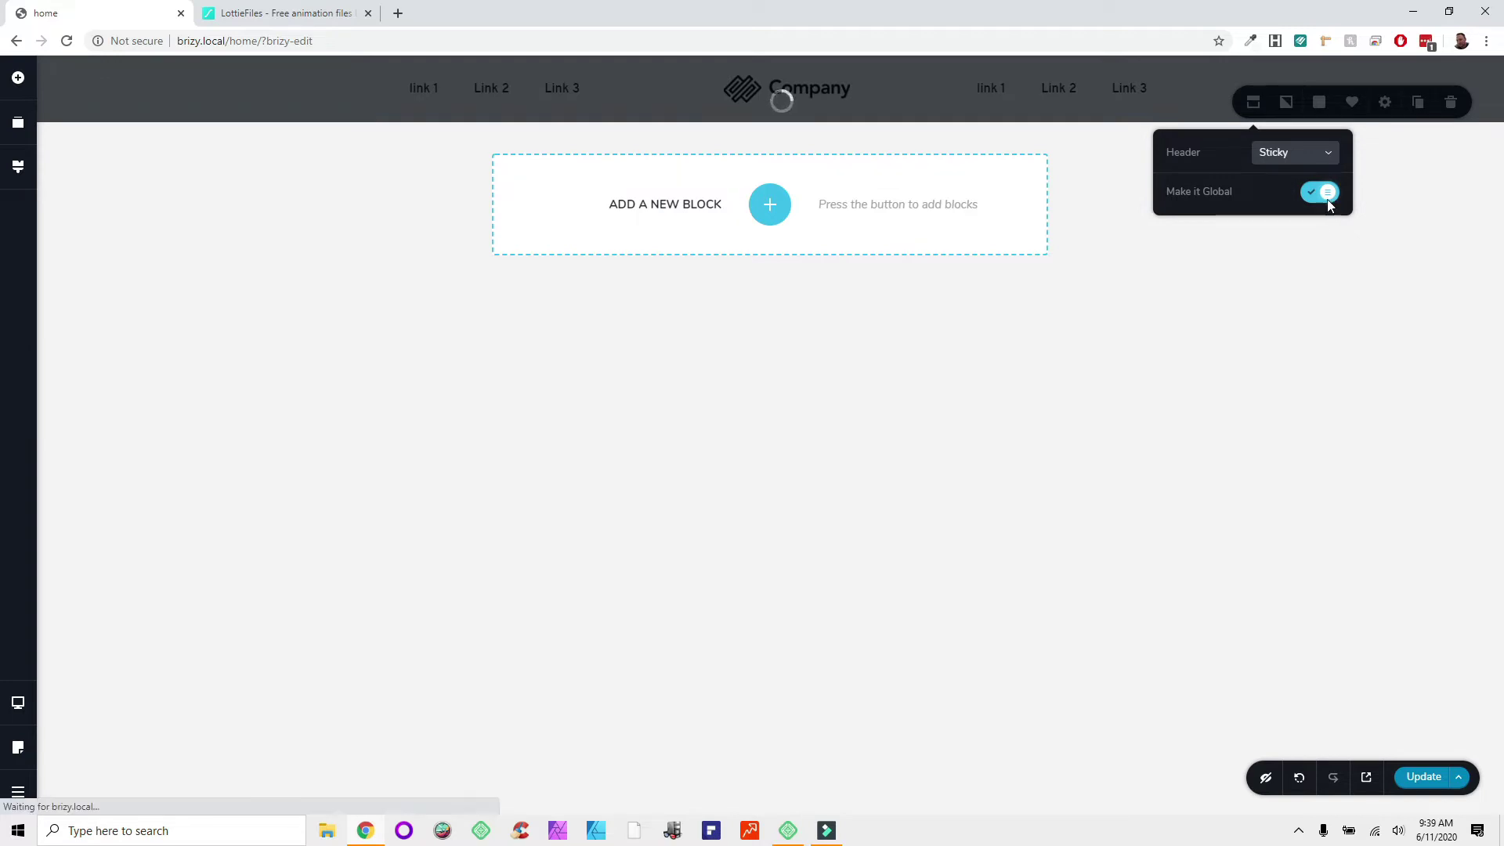
Step: Set the global header's existing display condition to include All Pages
{"action": "left_click", "coordinate": [1451, 107]}
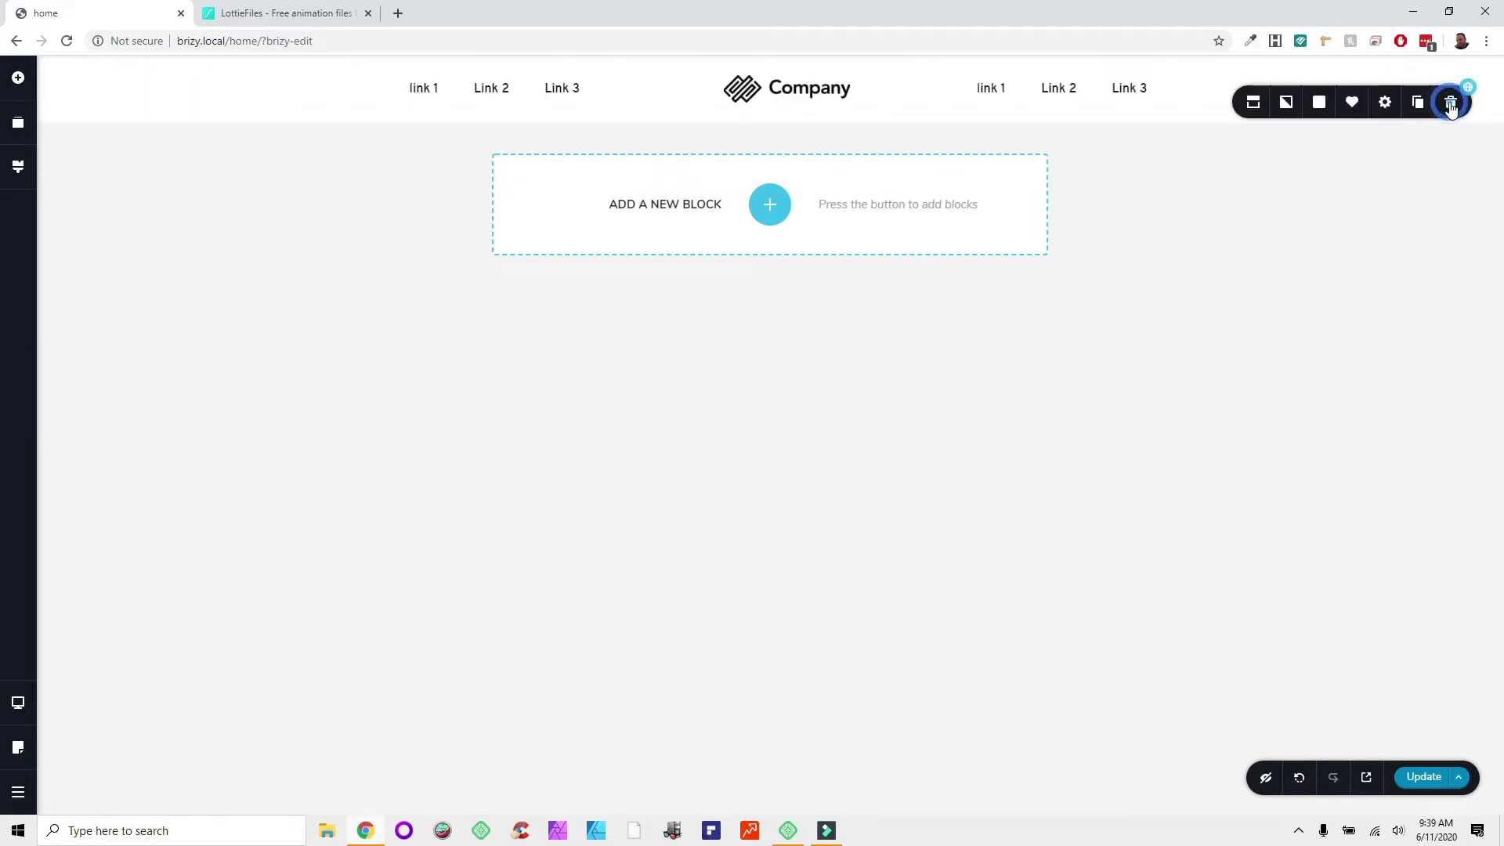
{"action": "left_click", "coordinate": [1253, 103]}
{"action": "left_click", "coordinate": [1223, 227]}
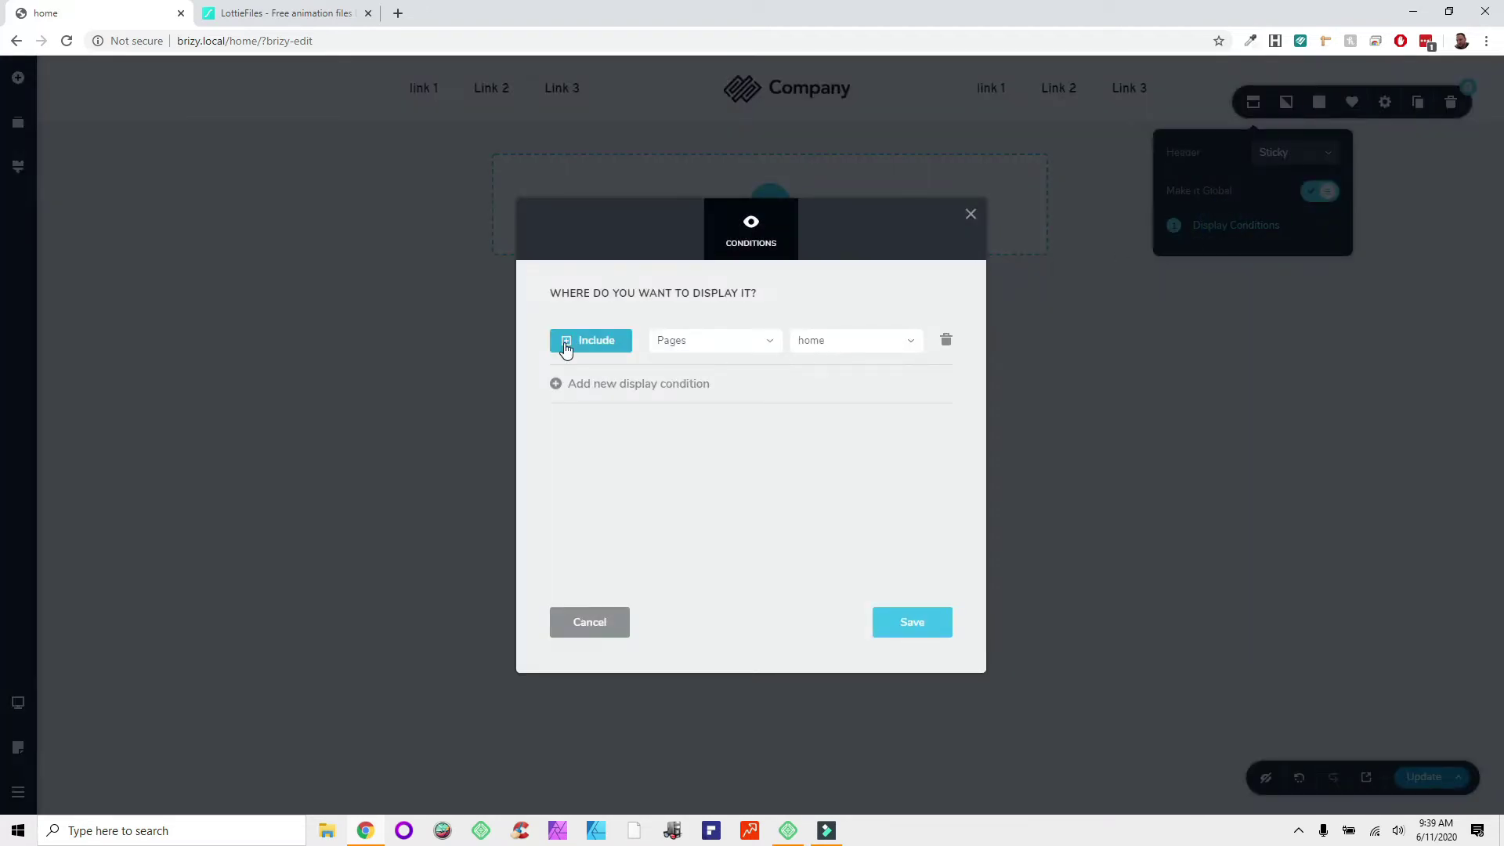
{"action": "left_click", "coordinate": [876, 347]}
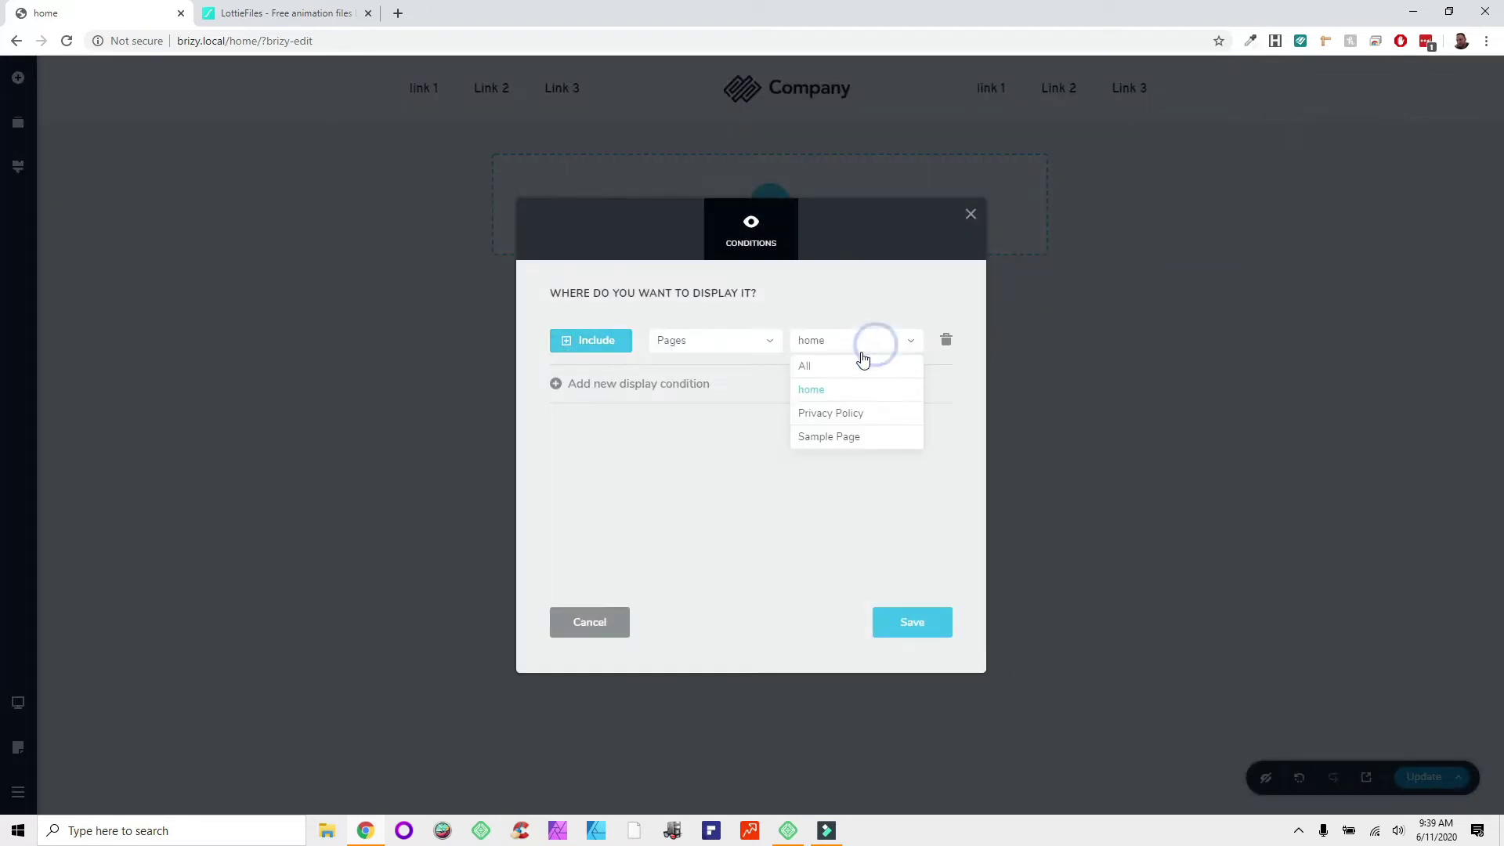
{"action": "left_click", "coordinate": [838, 366]}
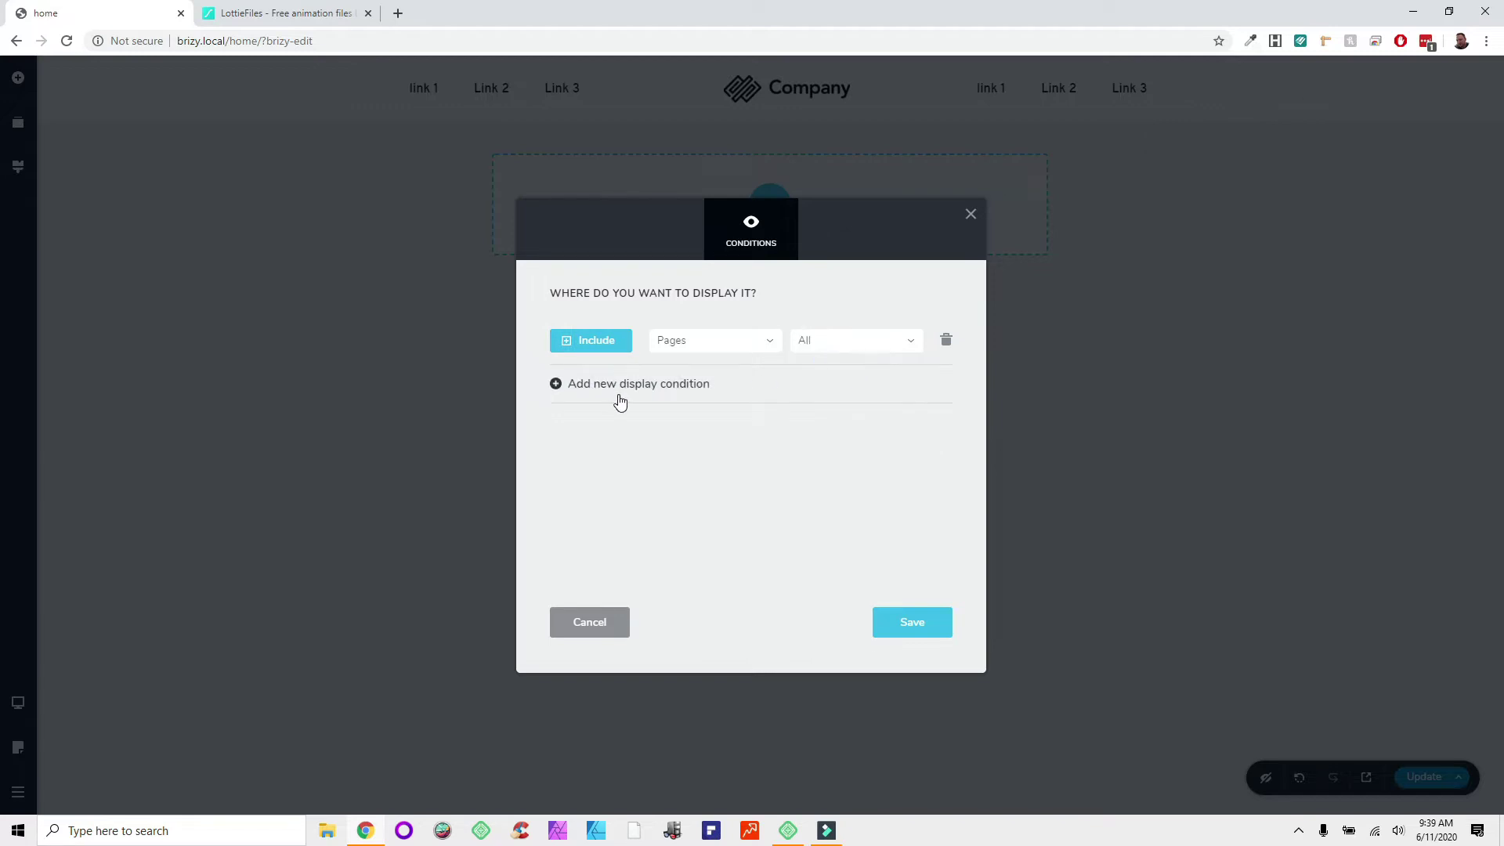
Step: Add a second display condition that includes All Posts and save the header's conditions
{"action": "left_click", "coordinate": [624, 383]}
{"action": "left_click", "coordinate": [696, 386]}
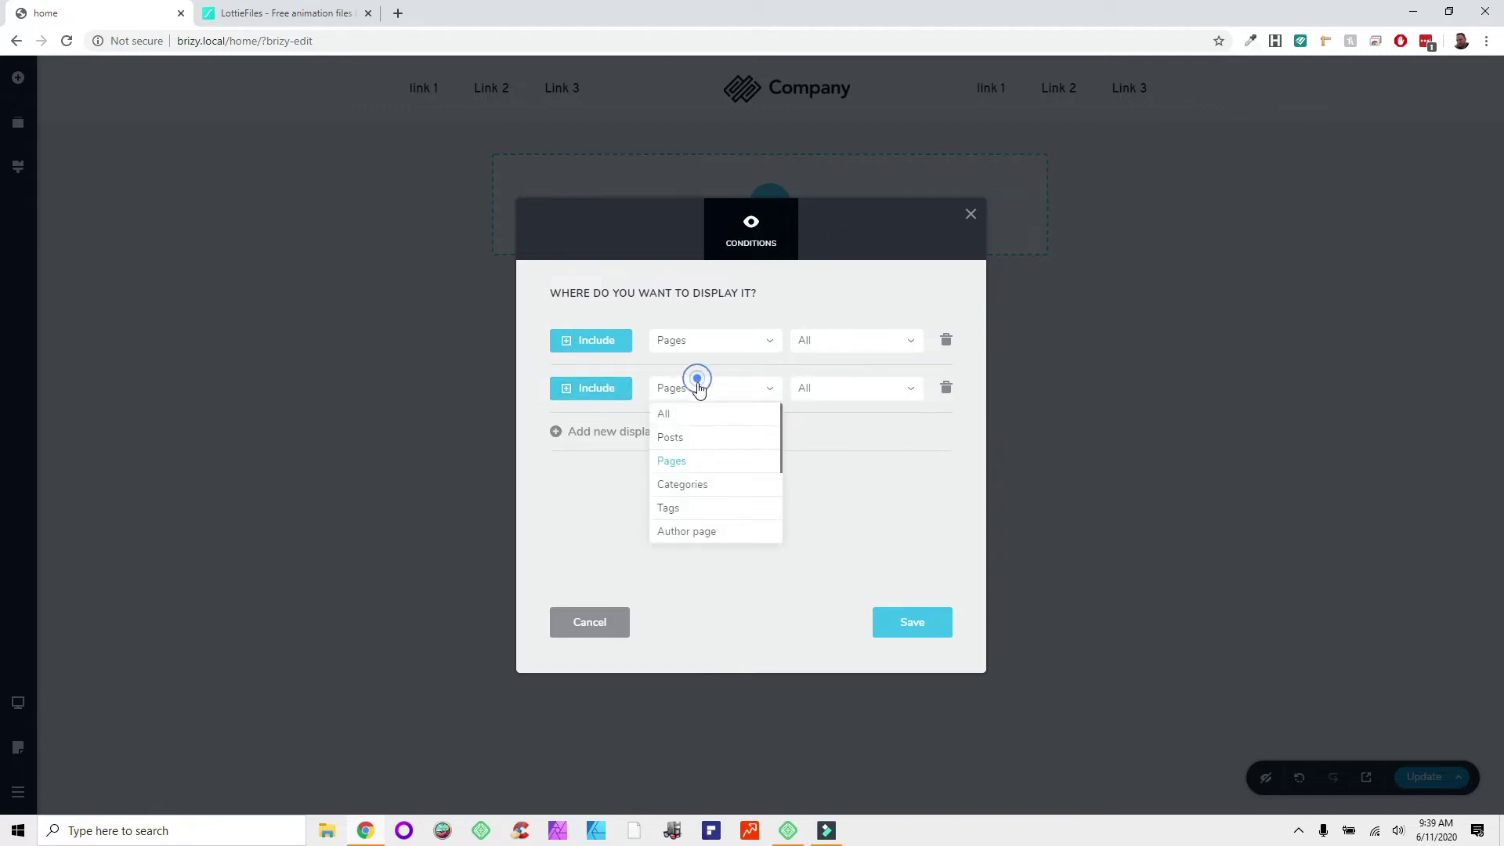
{"action": "left_click", "coordinate": [675, 435]}
{"action": "left_click", "coordinate": [856, 396]}
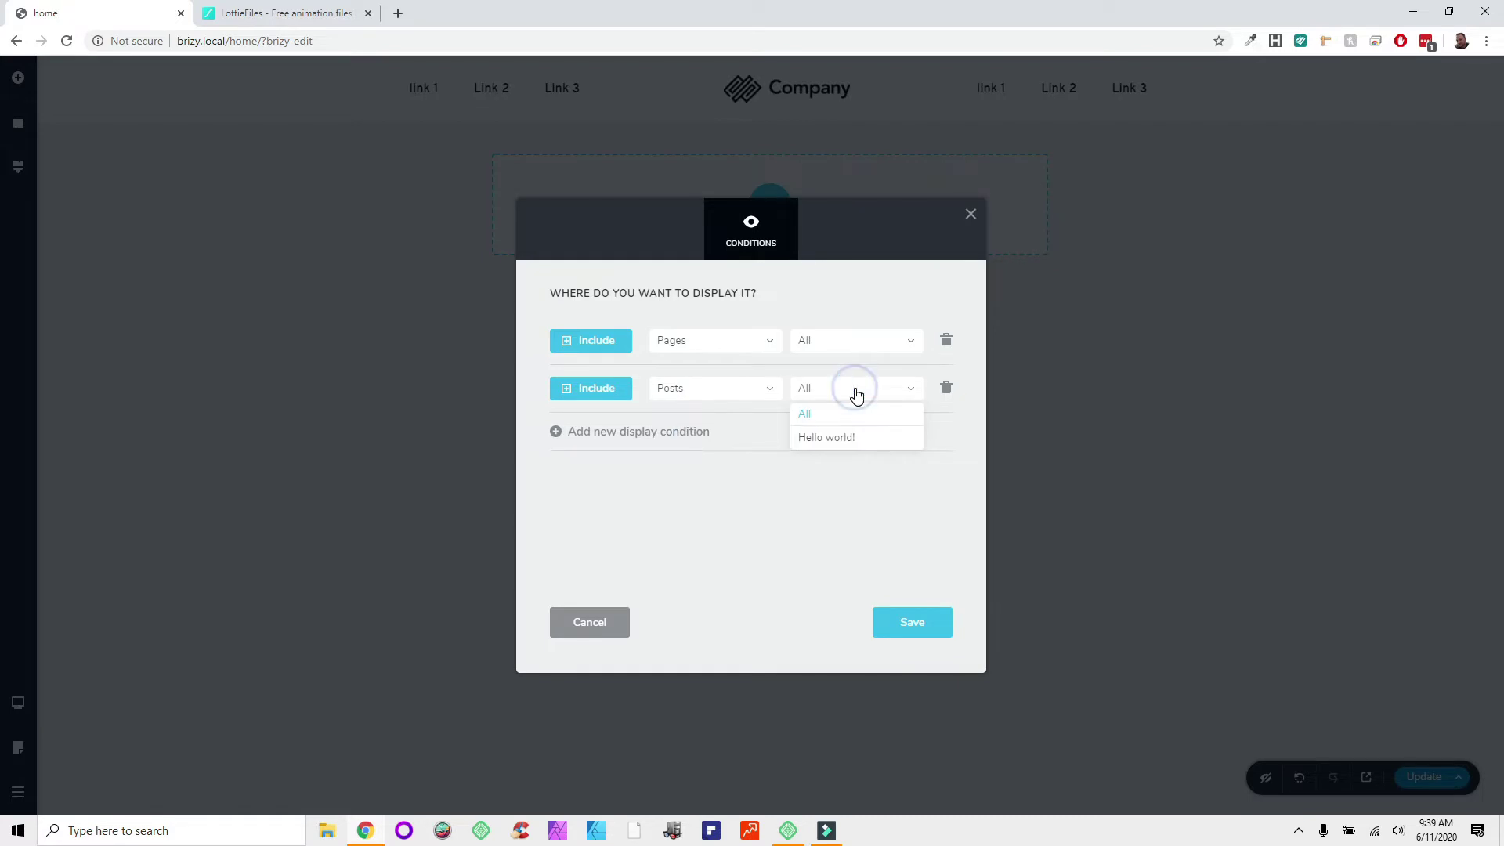
{"action": "left_click", "coordinate": [856, 388]}
{"action": "left_click", "coordinate": [849, 389]}
{"action": "left_click", "coordinate": [833, 415]}
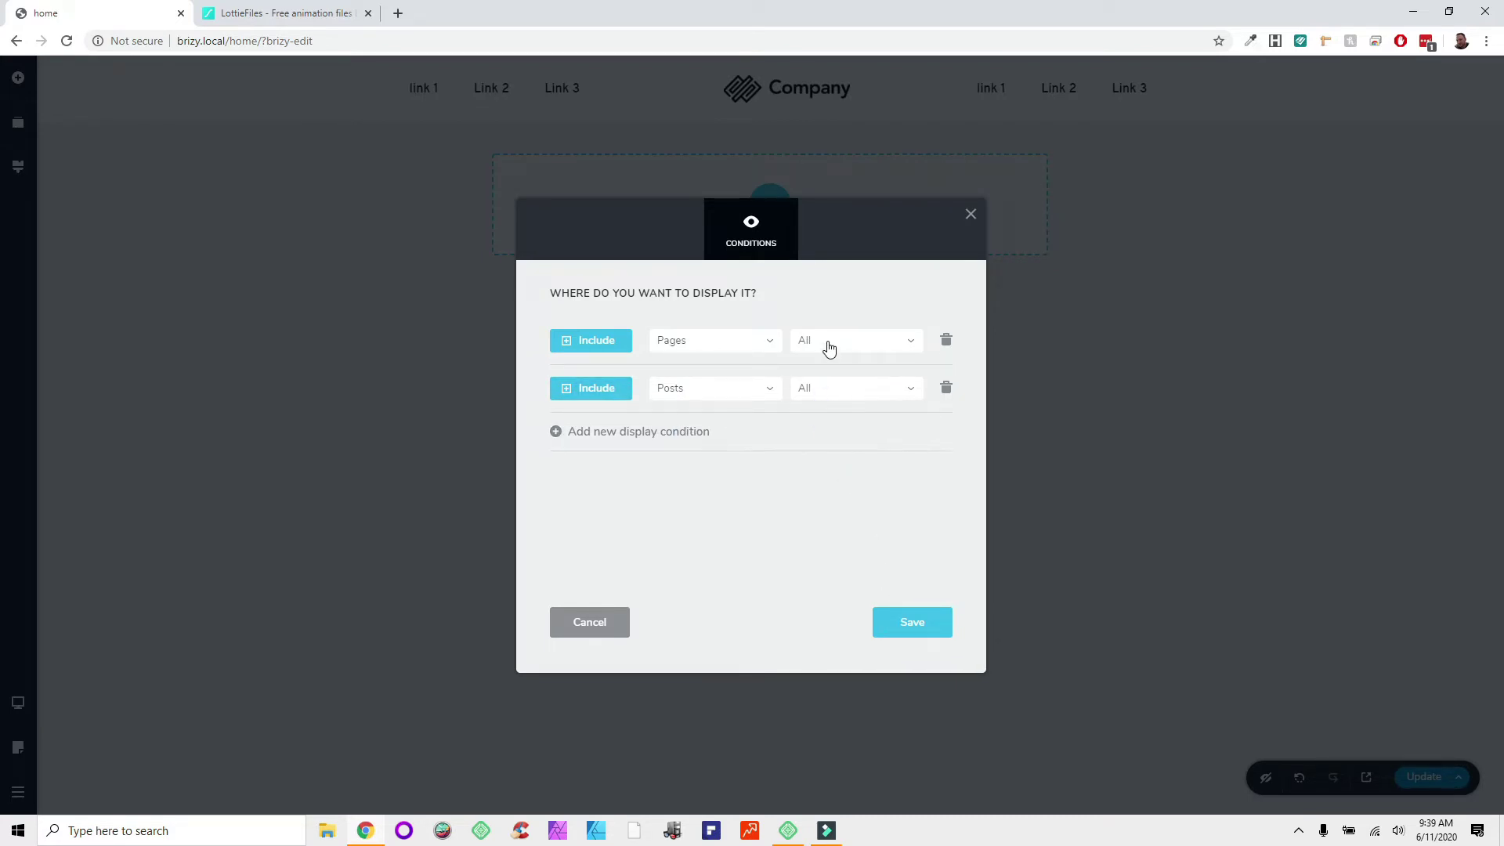
{"action": "left_click", "coordinate": [826, 342]}
{"action": "left_click", "coordinate": [824, 339]}
{"action": "left_click", "coordinate": [914, 626]}
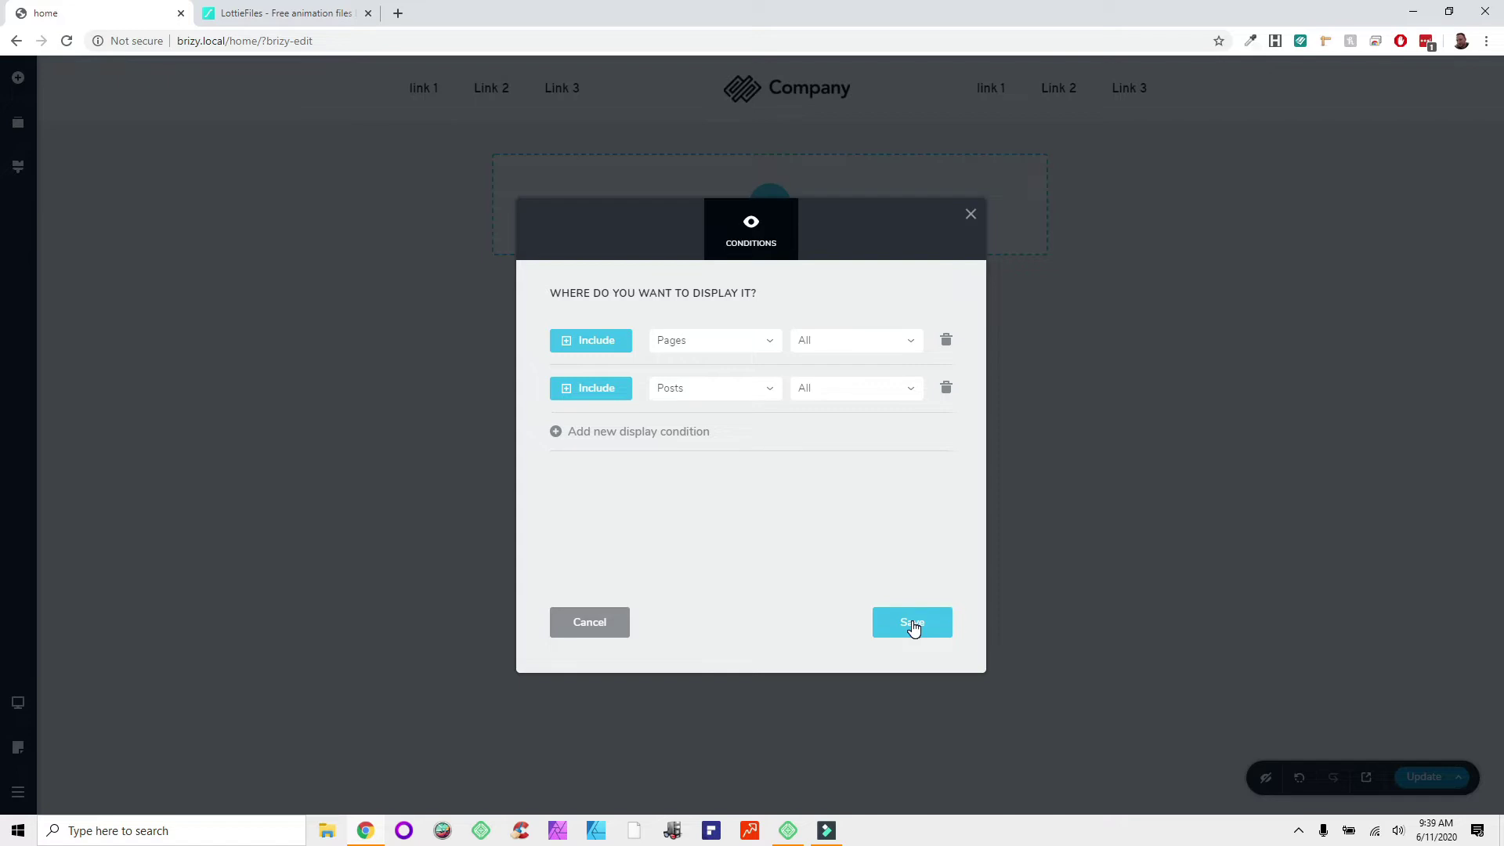
{"action": "left_click", "coordinate": [916, 625]}
{"action": "left_click", "coordinate": [970, 214]}
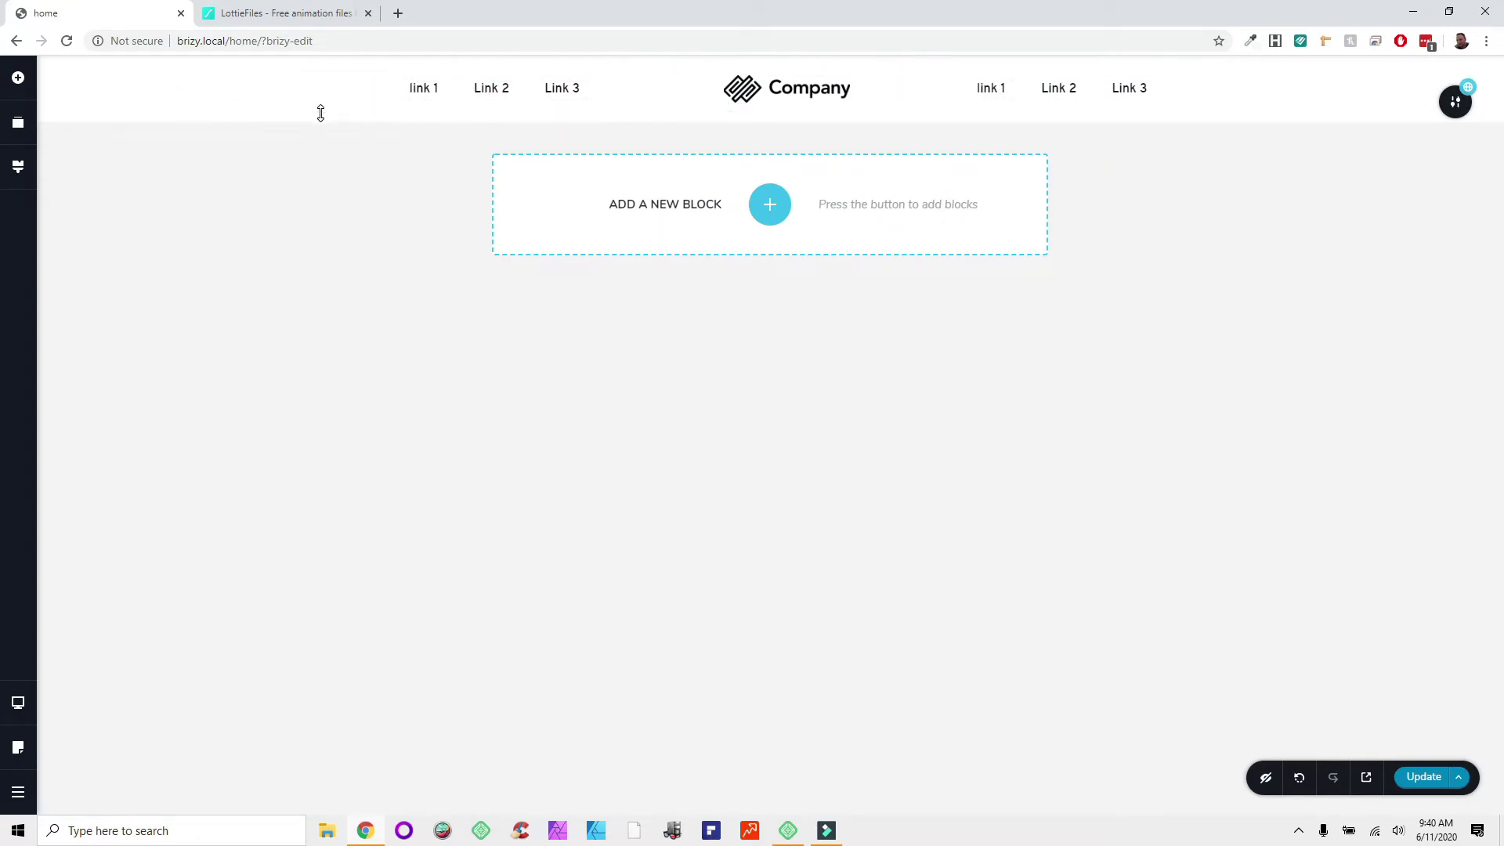
Step: Update the home page and return to the WordPress Pages list
{"action": "left_click", "coordinate": [1429, 777]}
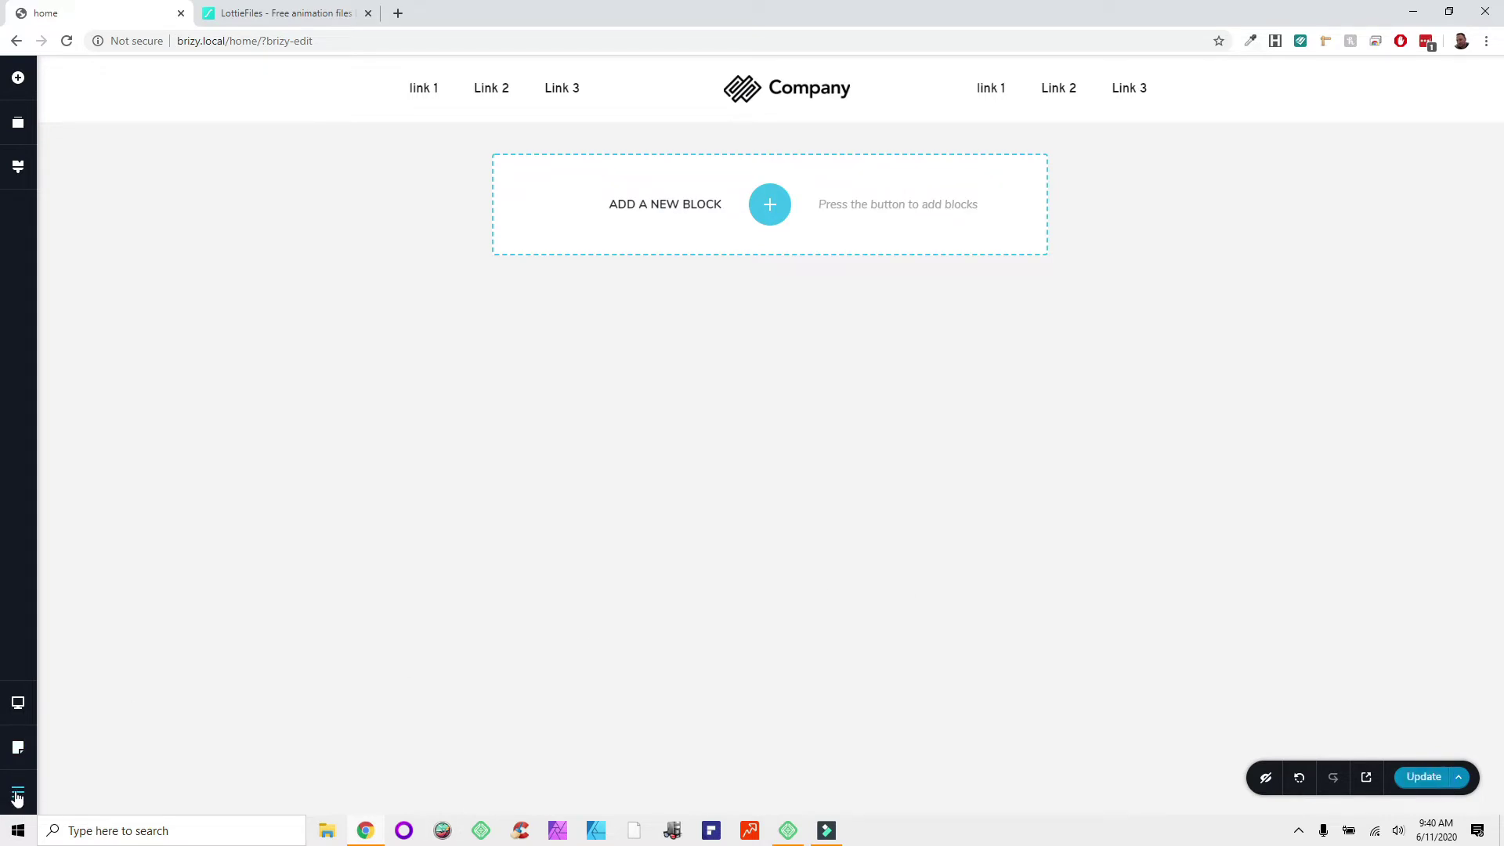
{"action": "left_click", "coordinate": [17, 795]}
{"action": "left_click", "coordinate": [101, 787]}
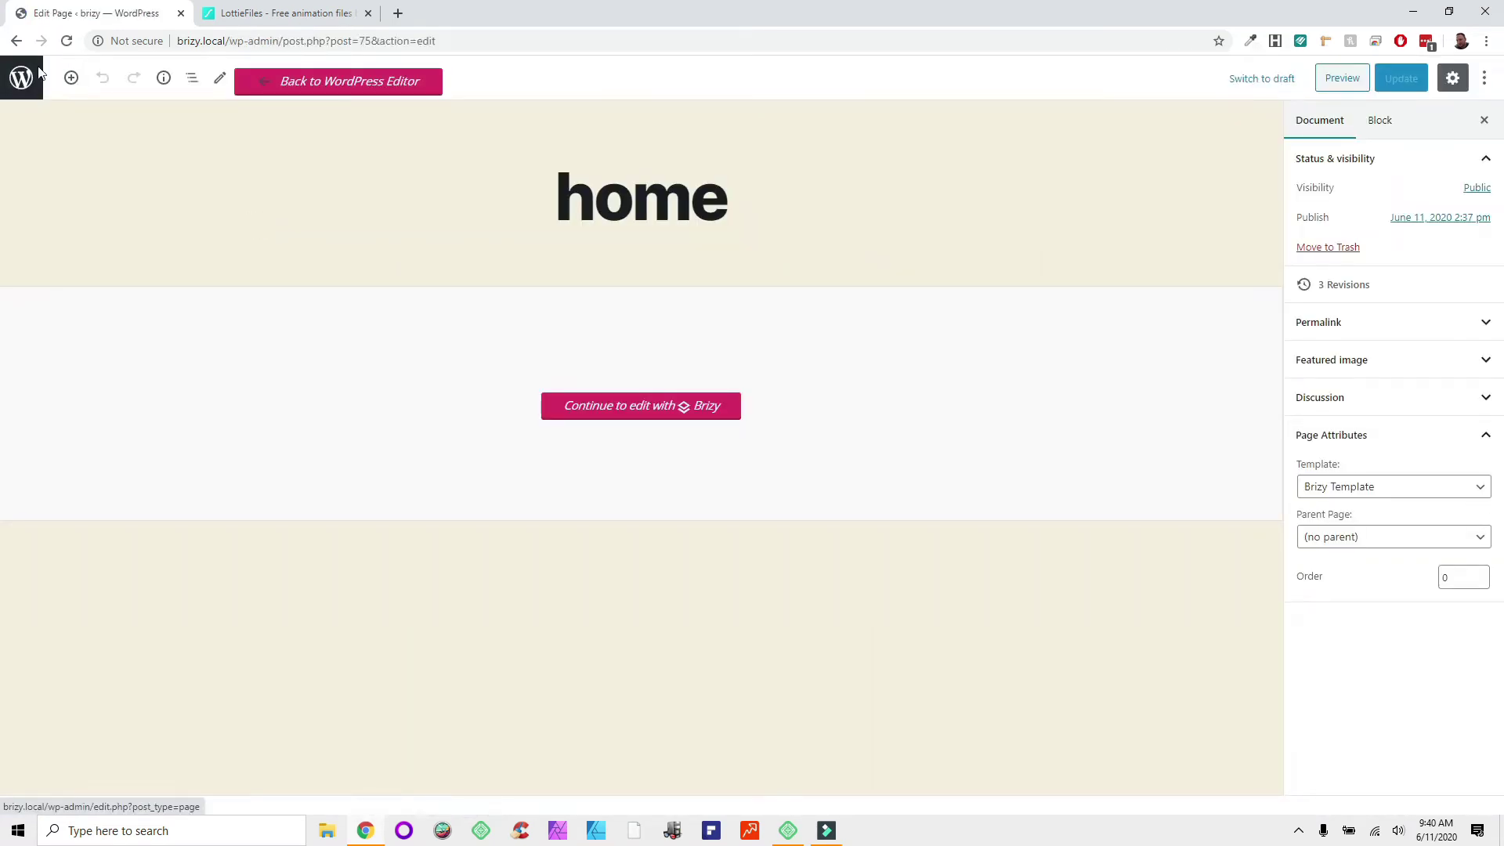
{"action": "left_click", "coordinate": [21, 76]}
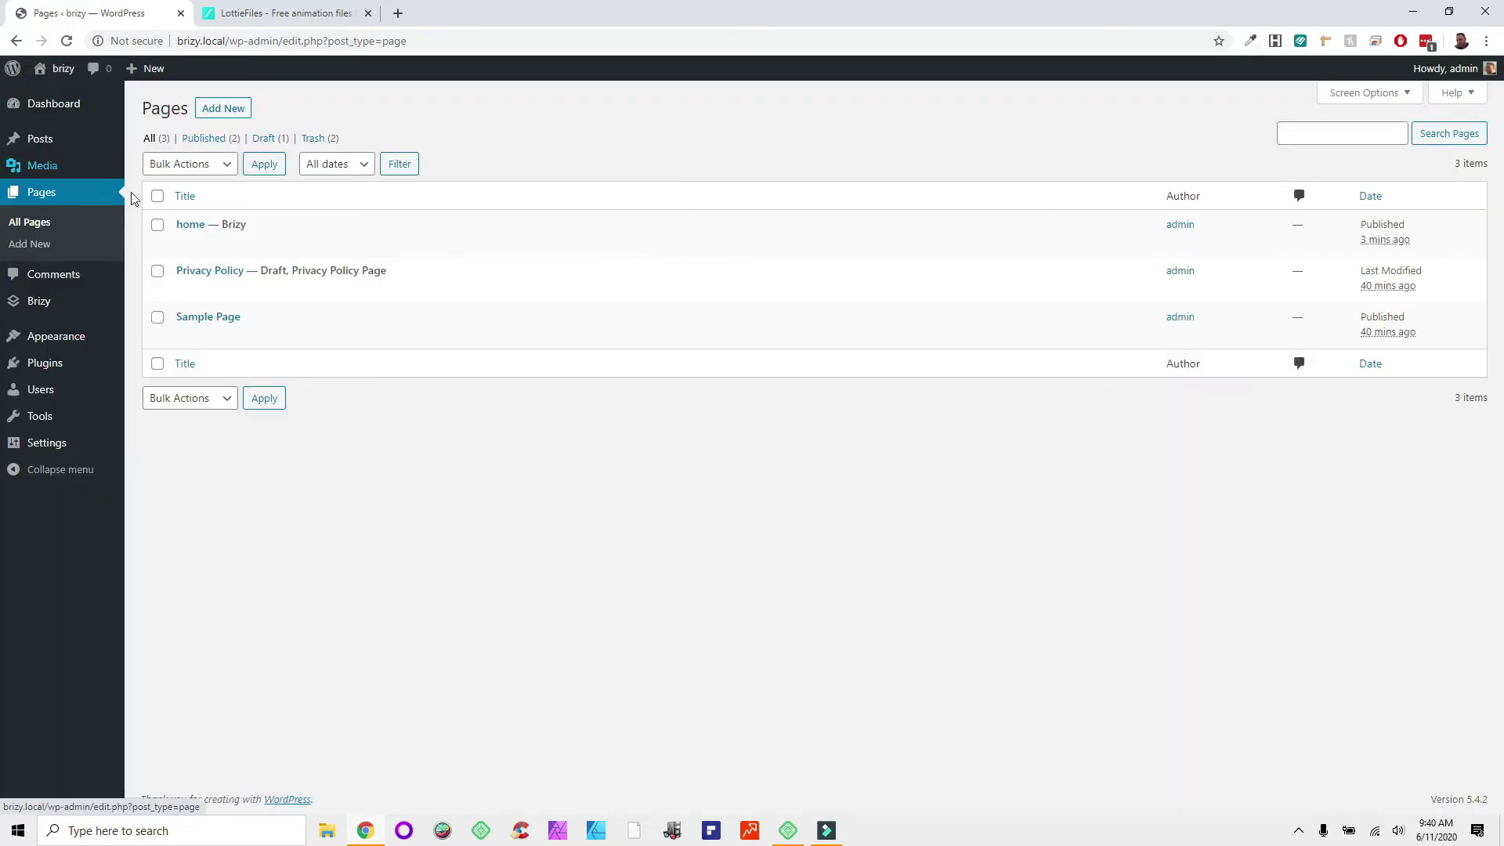
Step: Create a new page titled "About Us" with the Brizy Template and publish it
{"action": "left_click", "coordinate": [219, 109]}
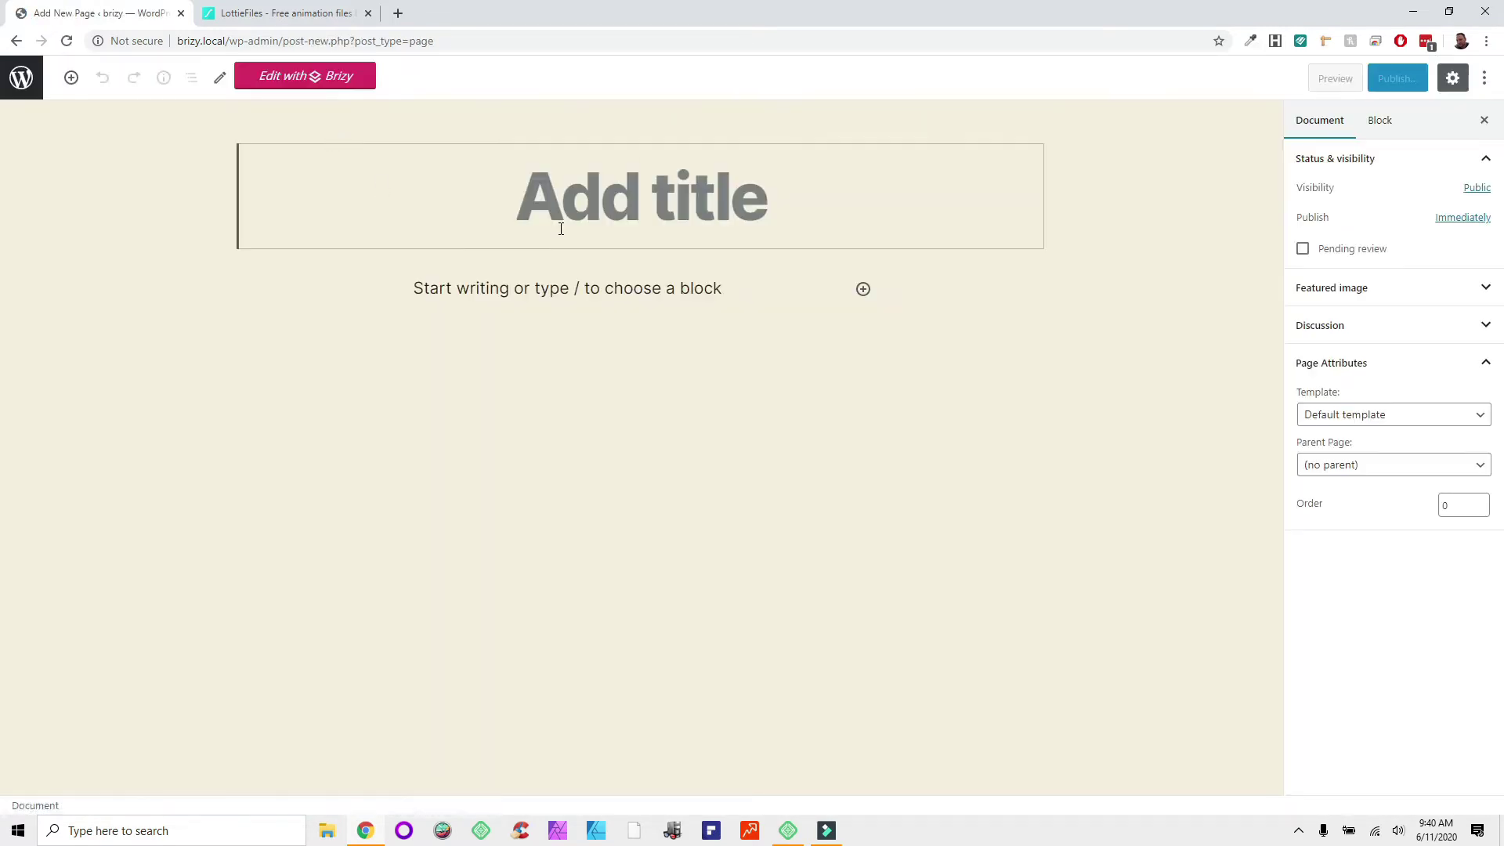
{"action": "type", "text": "About Us"}
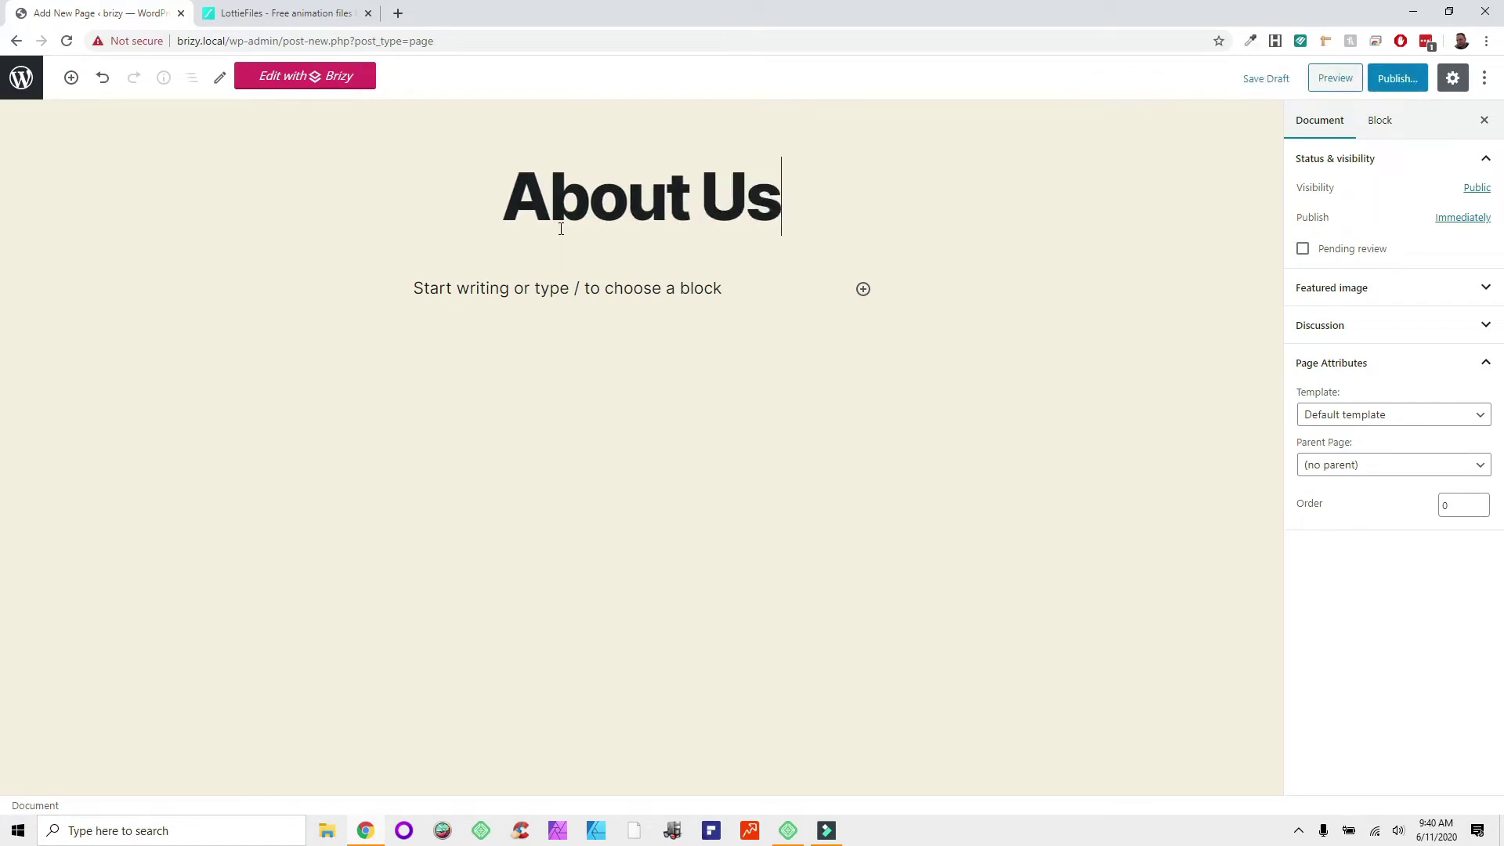
{"action": "left_click", "coordinate": [1397, 427]}
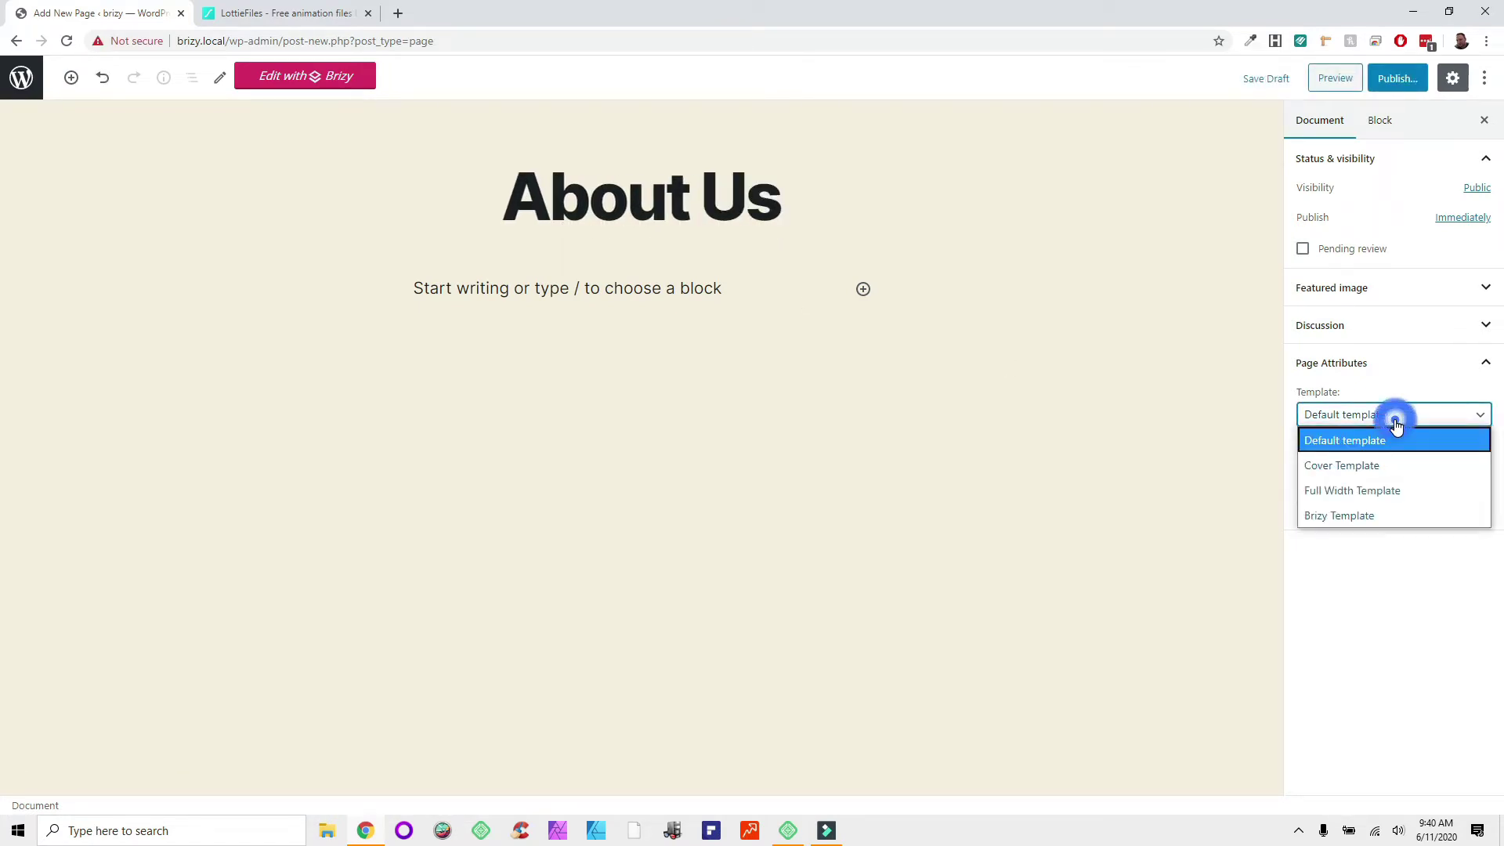
{"action": "left_click", "coordinate": [1364, 515]}
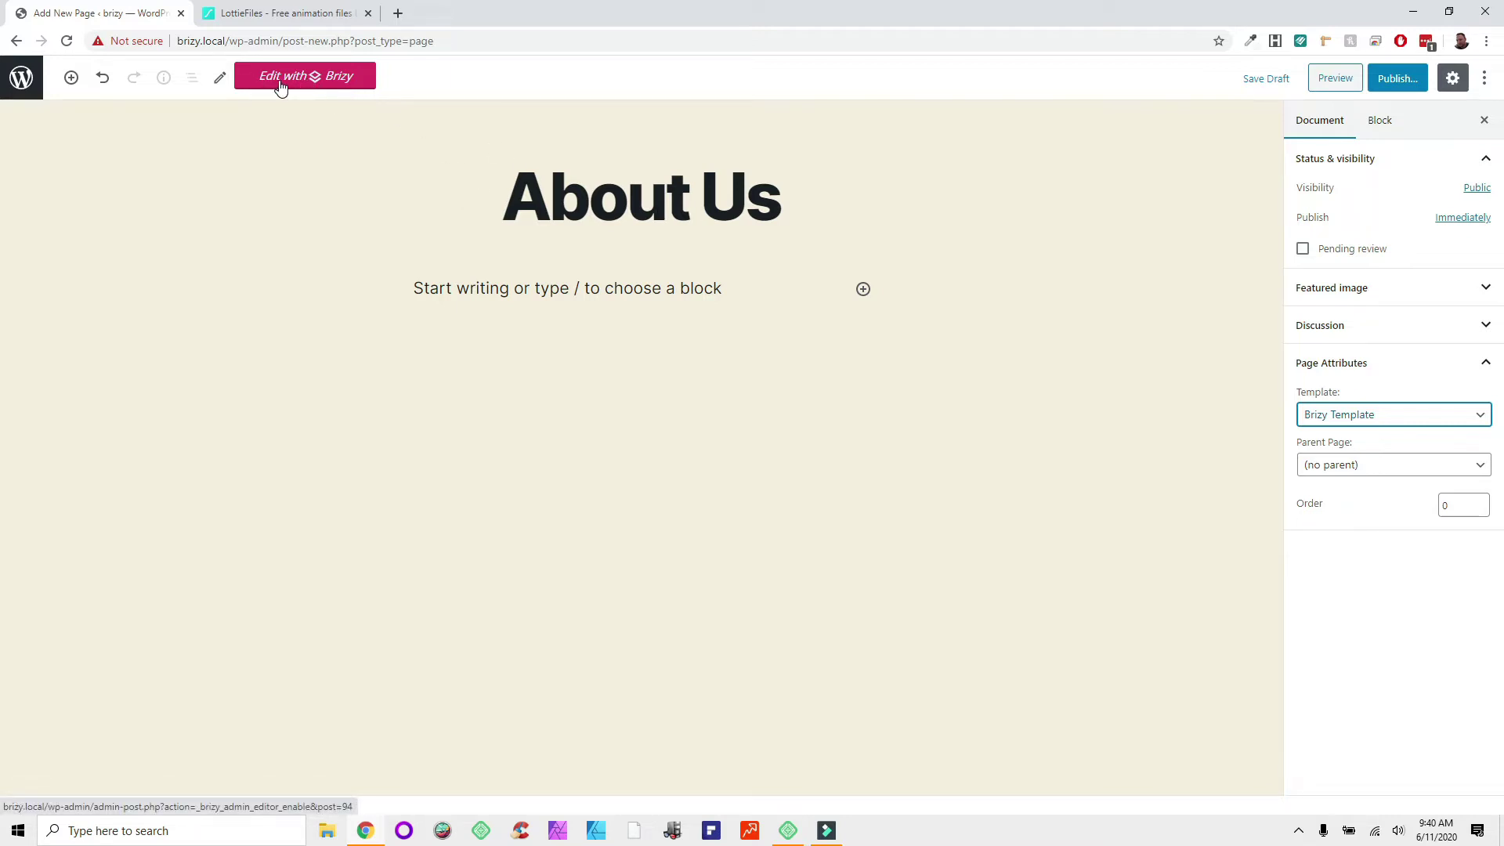
{"action": "left_click", "coordinate": [1399, 78]}
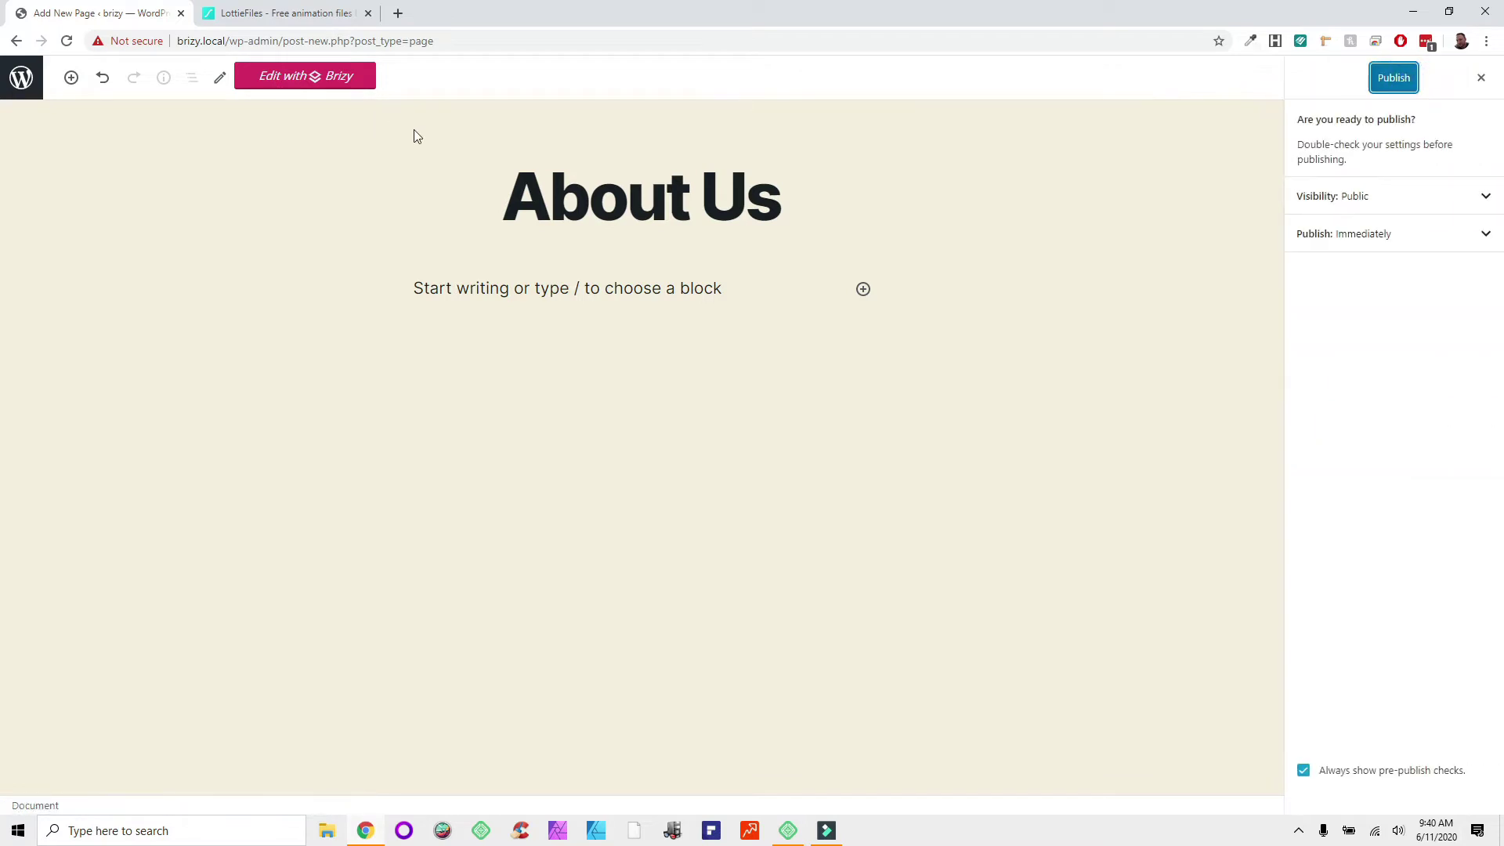
{"action": "left_click", "coordinate": [1390, 80]}
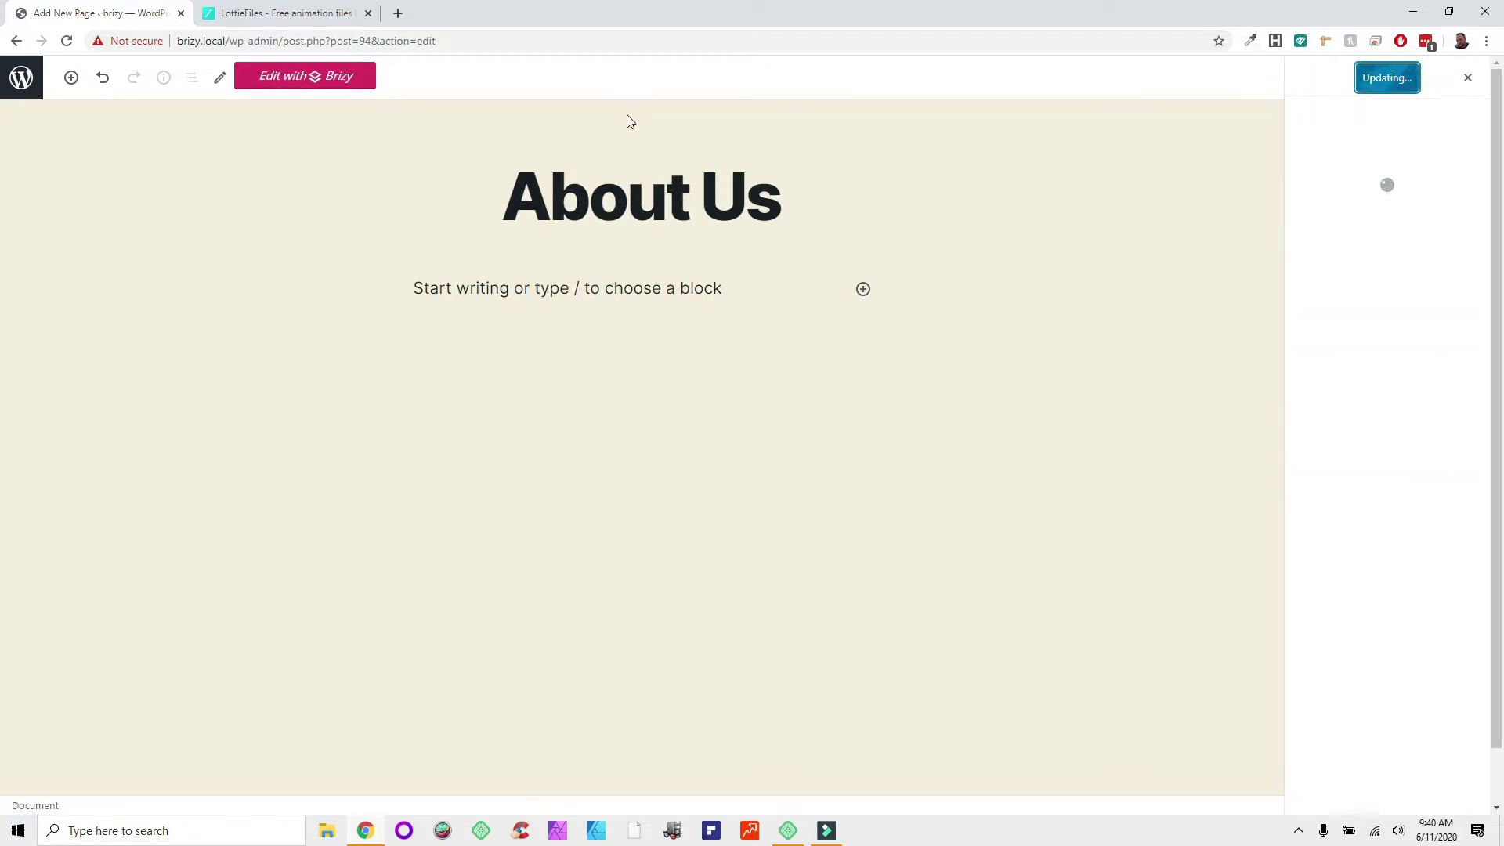
Step: Open the About Us page in the Brizy editor and delete the duplicate header block
{"action": "left_click", "coordinate": [305, 78]}
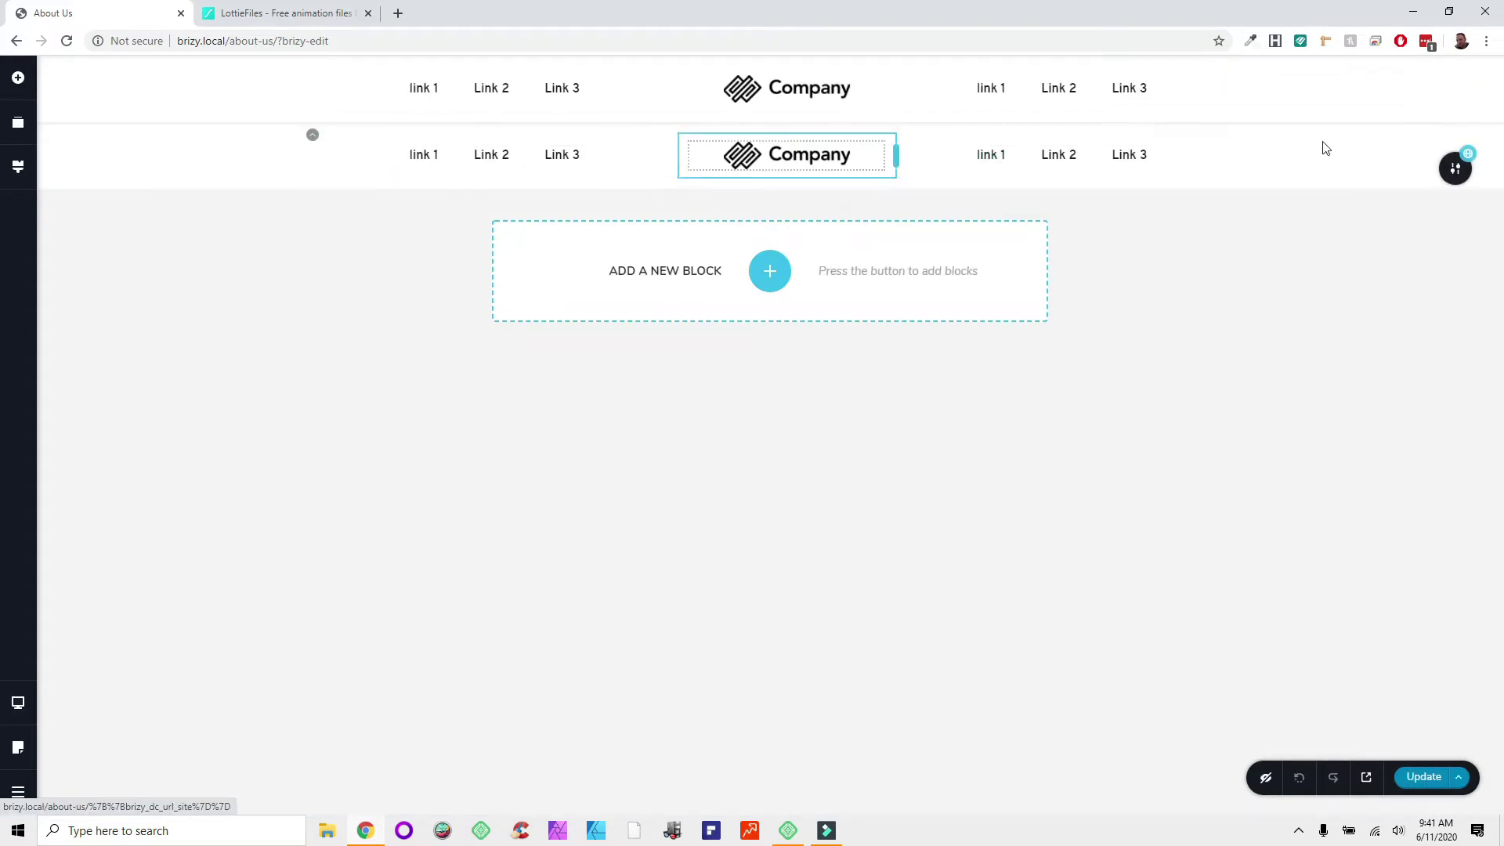
{"action": "left_click", "coordinate": [1449, 171]}
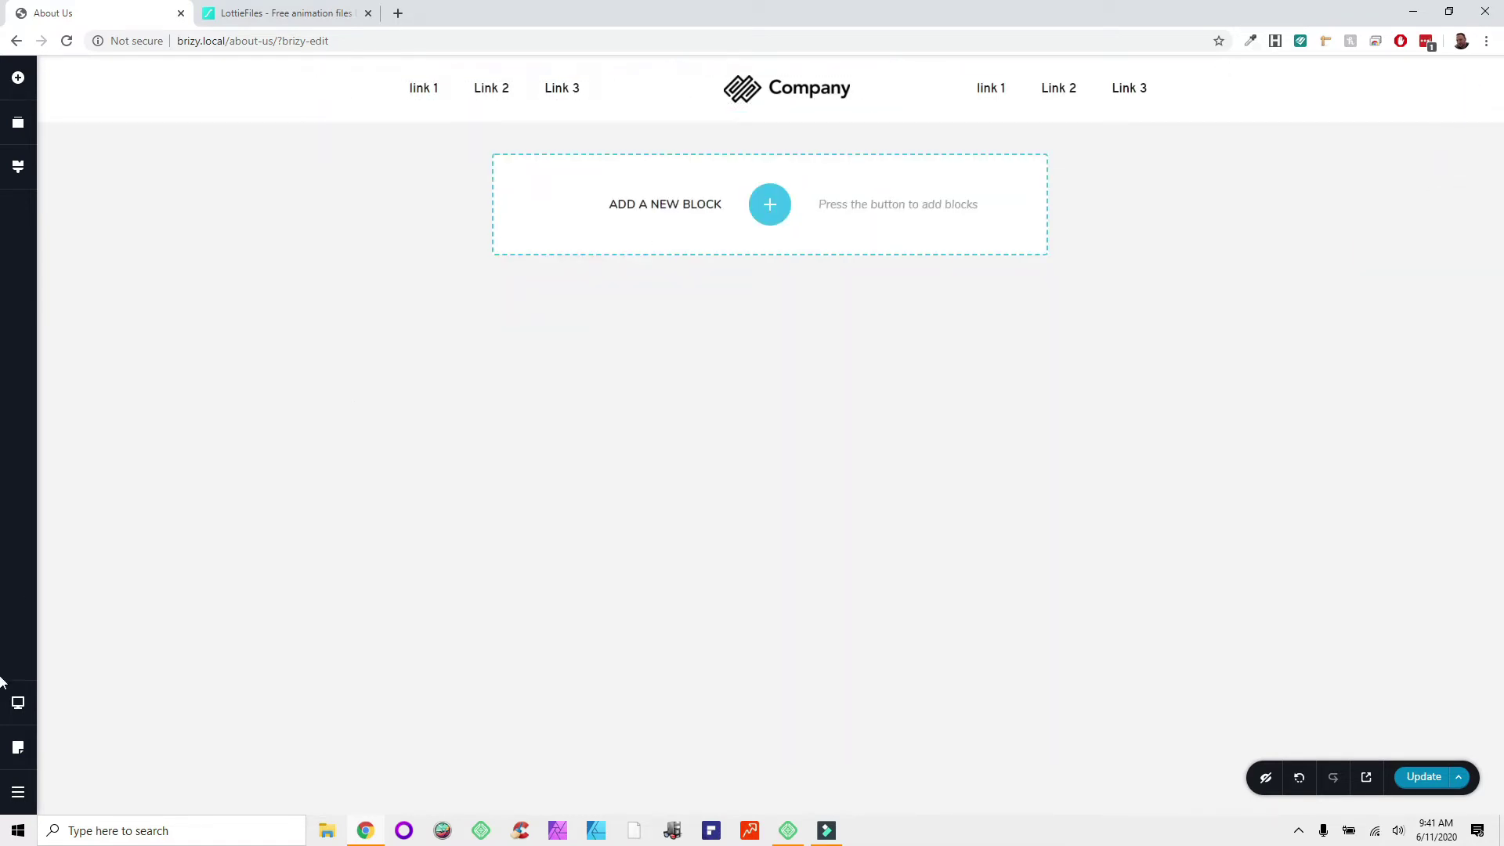
Step: Leave the Brizy editor without saving the changes and return to the WordPress Pages list
{"action": "left_click", "coordinate": [19, 796]}
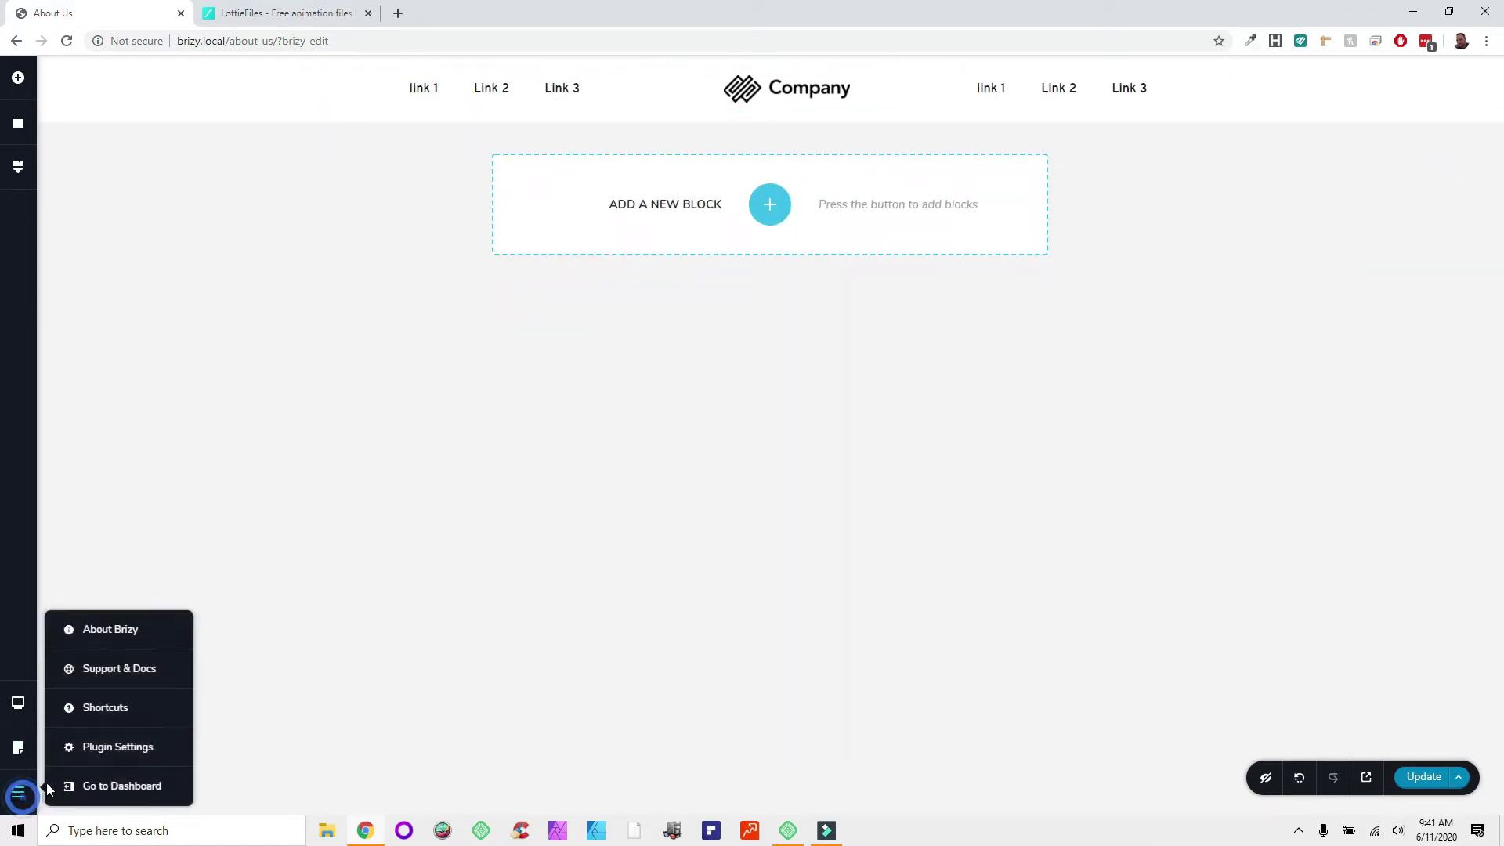
{"action": "left_click", "coordinate": [98, 787]}
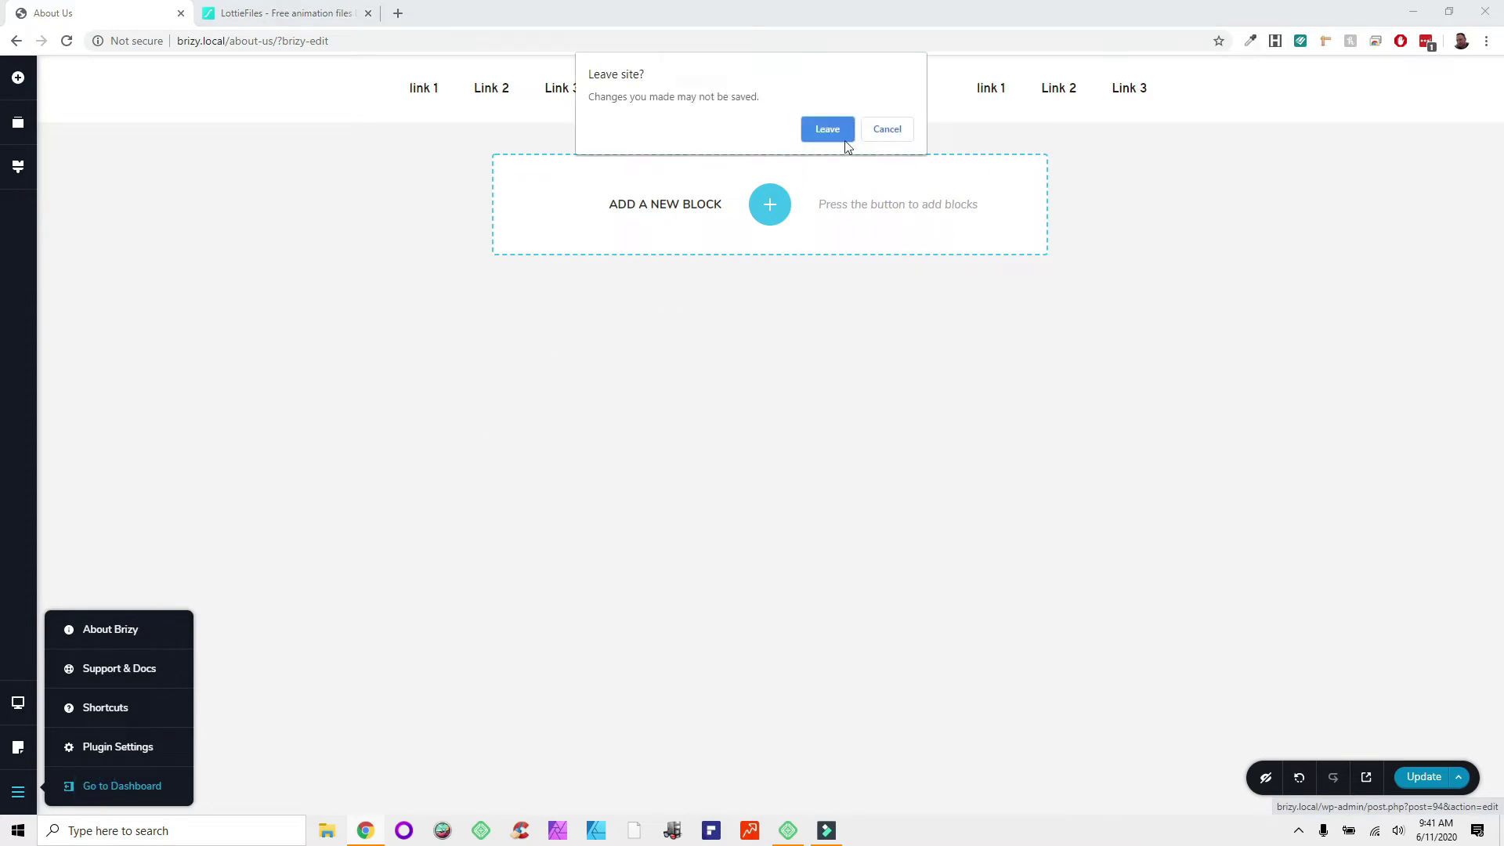
{"action": "left_click", "coordinate": [824, 129]}
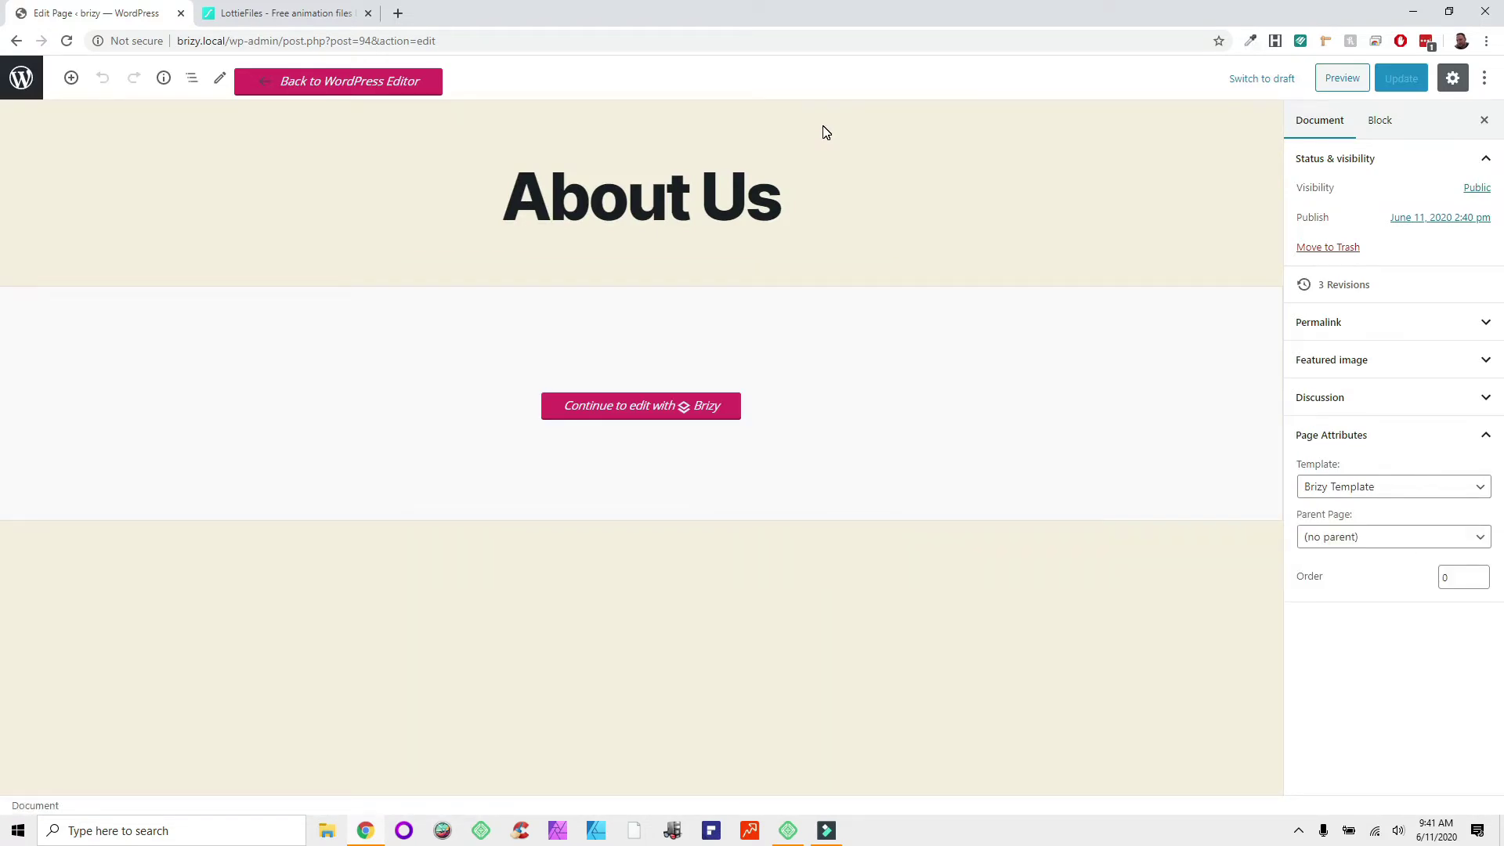
{"action": "left_click", "coordinate": [17, 76]}
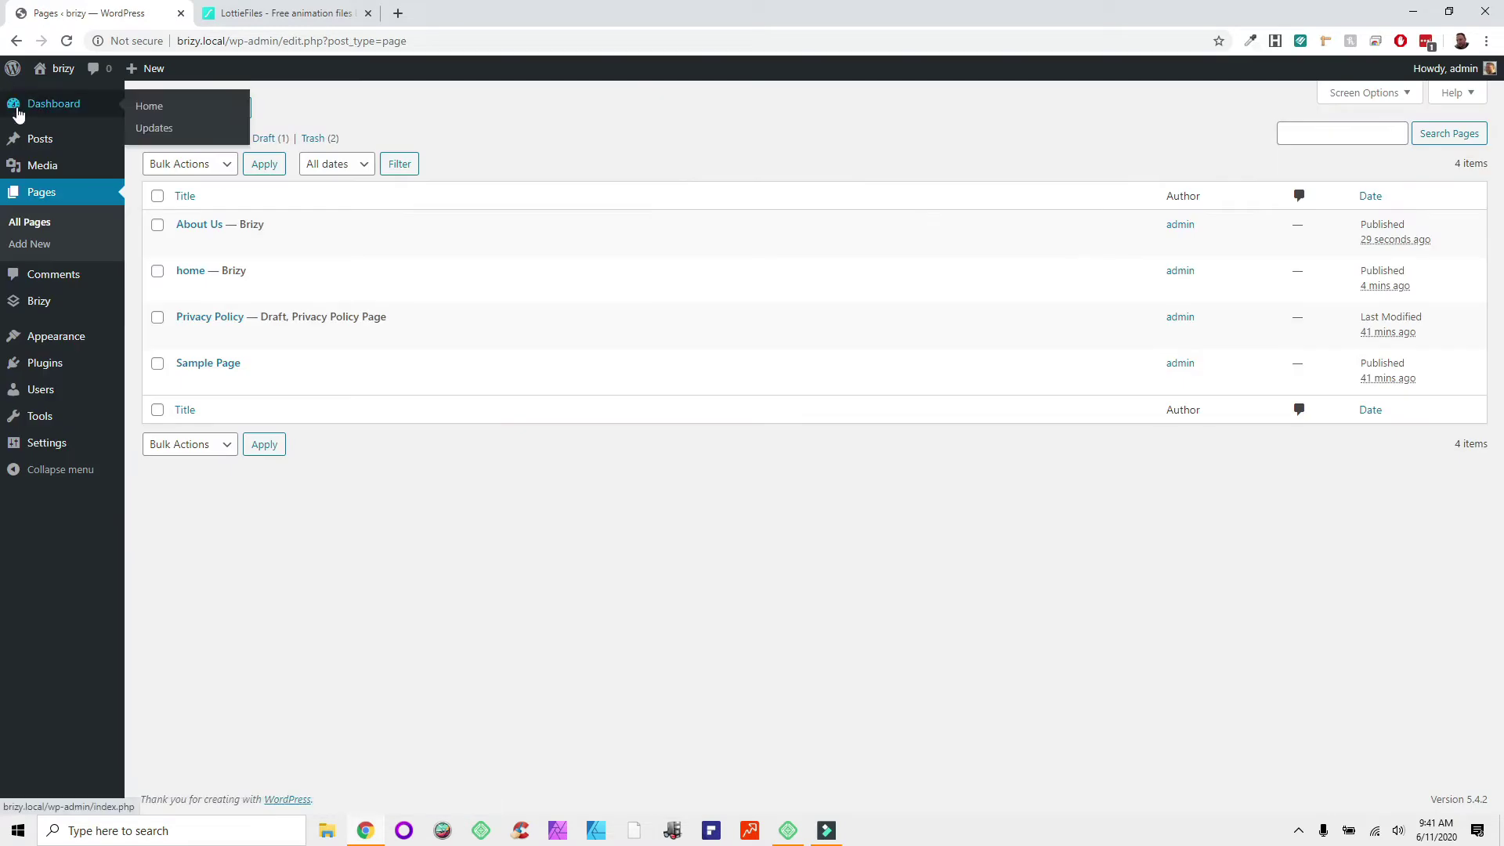
Step: Move the Header template in Brizy's Templates to the trash
{"action": "mouse_move", "coordinate": [55, 303]}
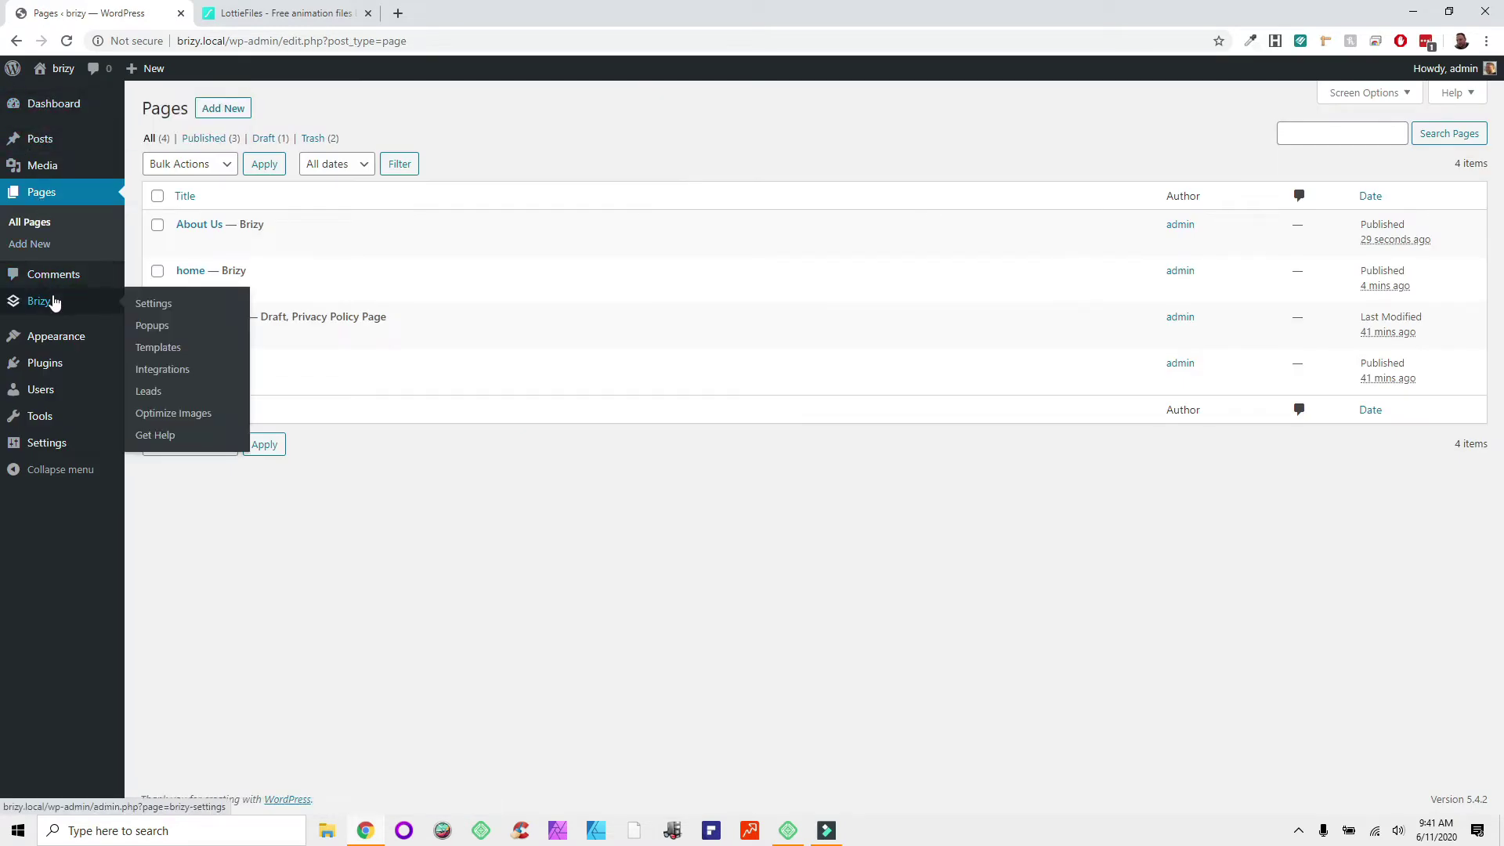
{"action": "left_click", "coordinate": [161, 350]}
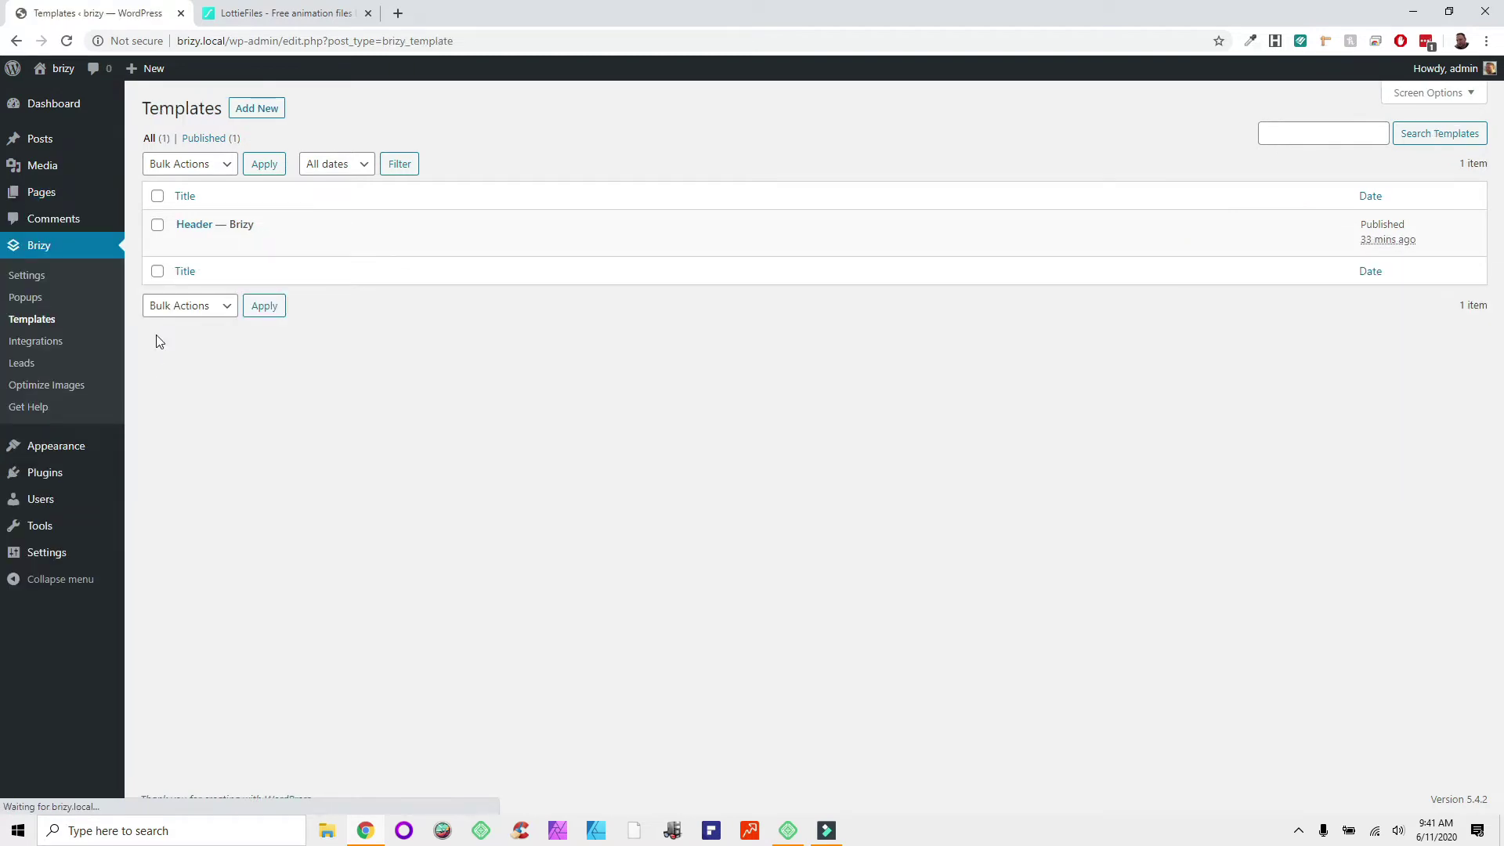
{"action": "left_click", "coordinate": [266, 244]}
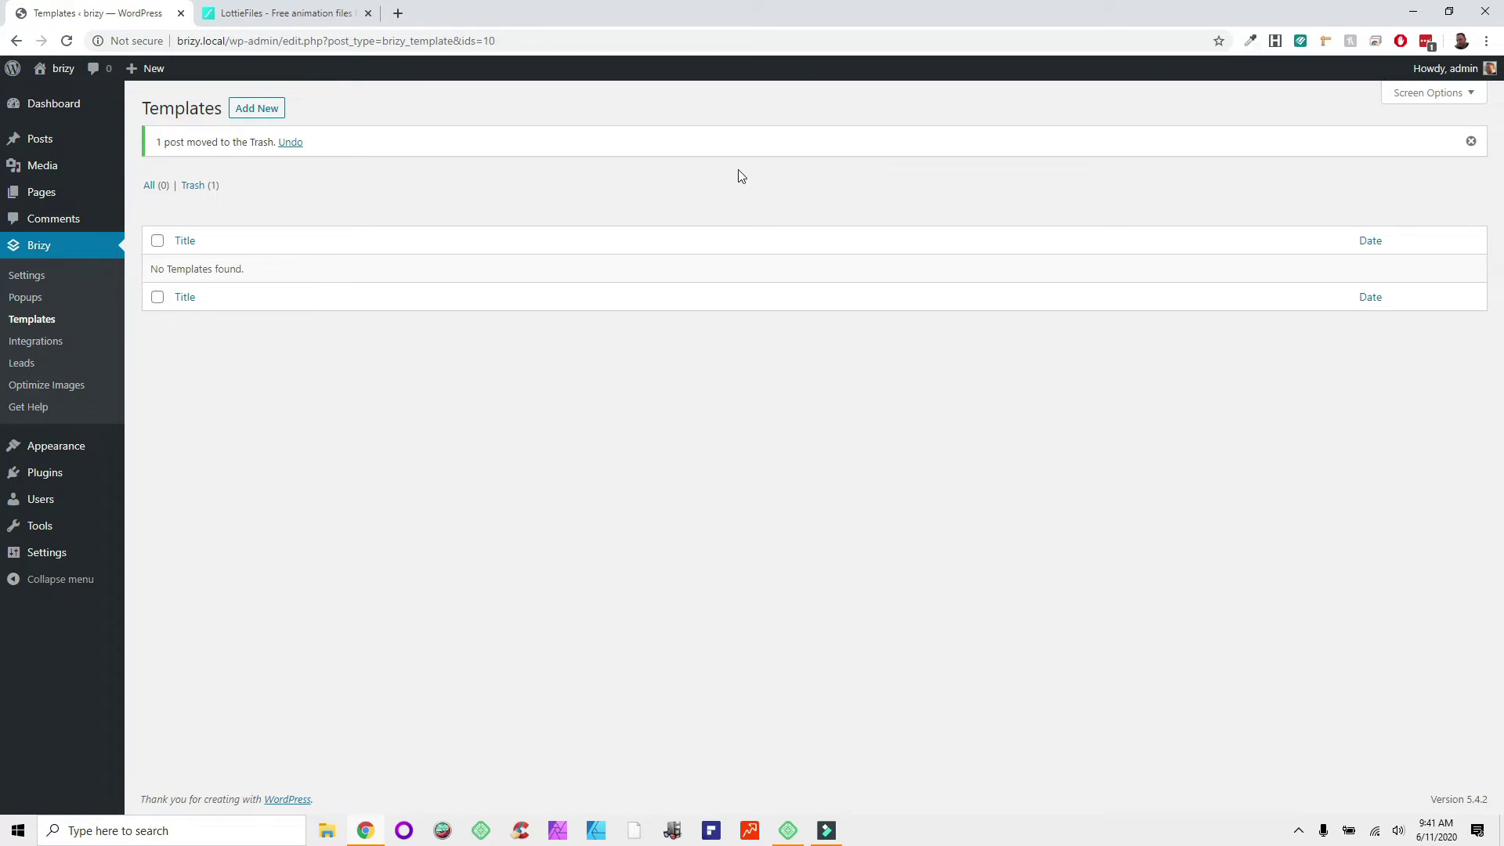
Step: Open the home page from the Pages list in the Brizy editor
{"action": "mouse_move", "coordinate": [35, 143]}
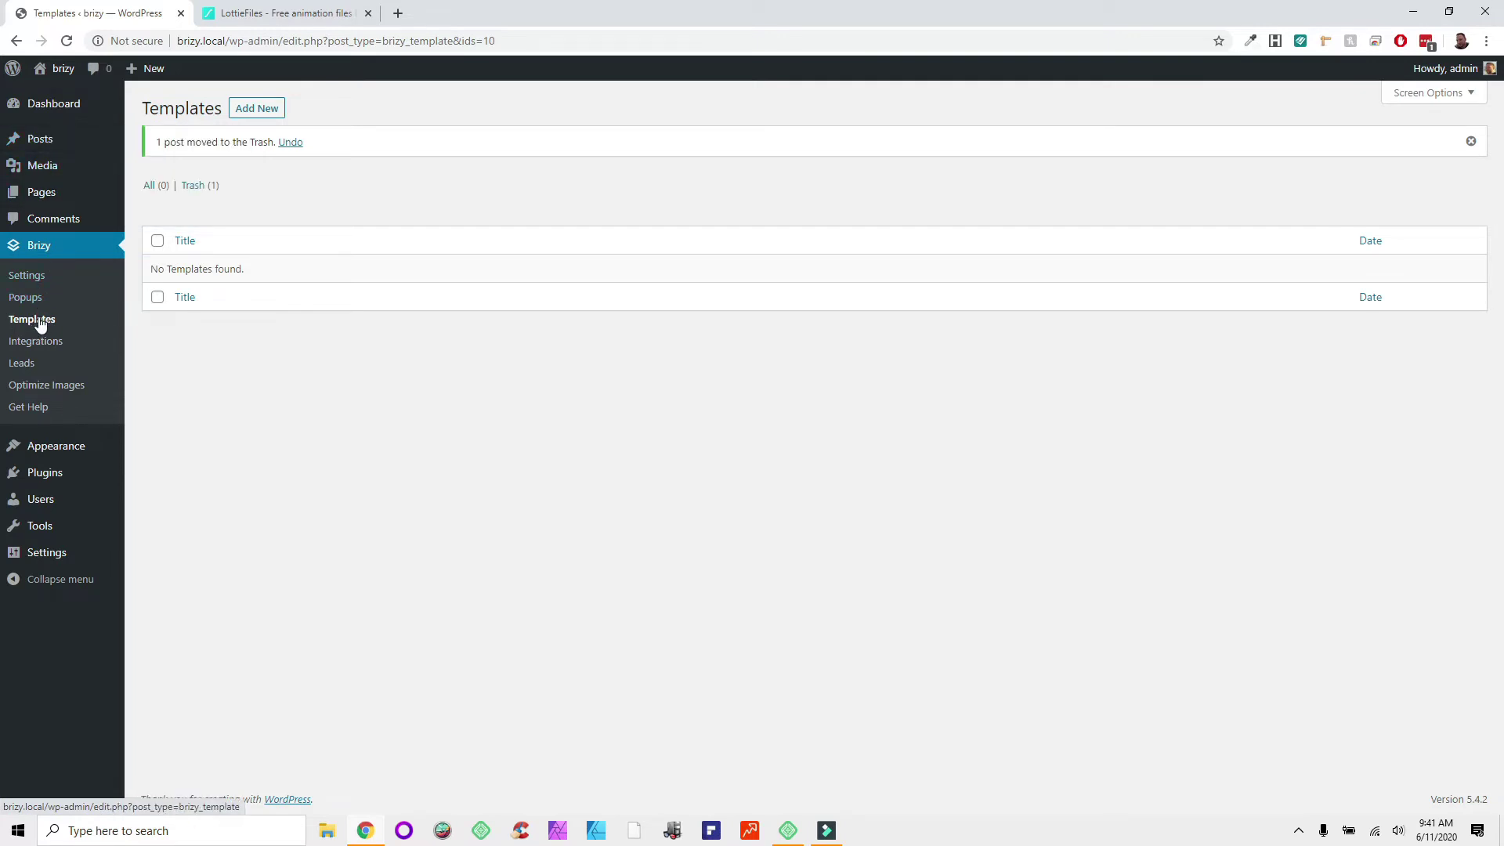
{"action": "mouse_move", "coordinate": [35, 195]}
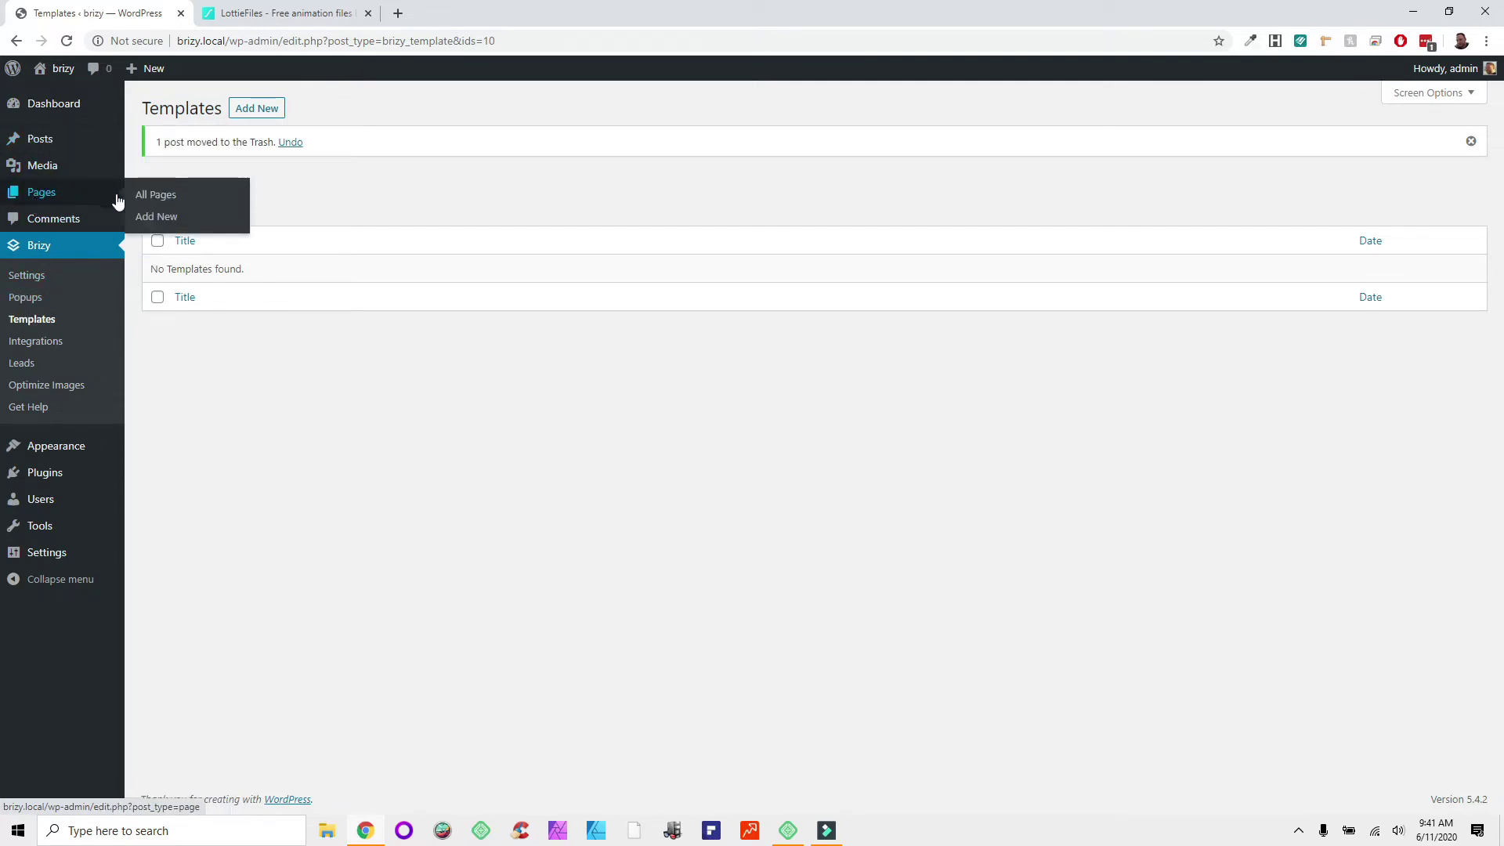
{"action": "left_click", "coordinate": [145, 202]}
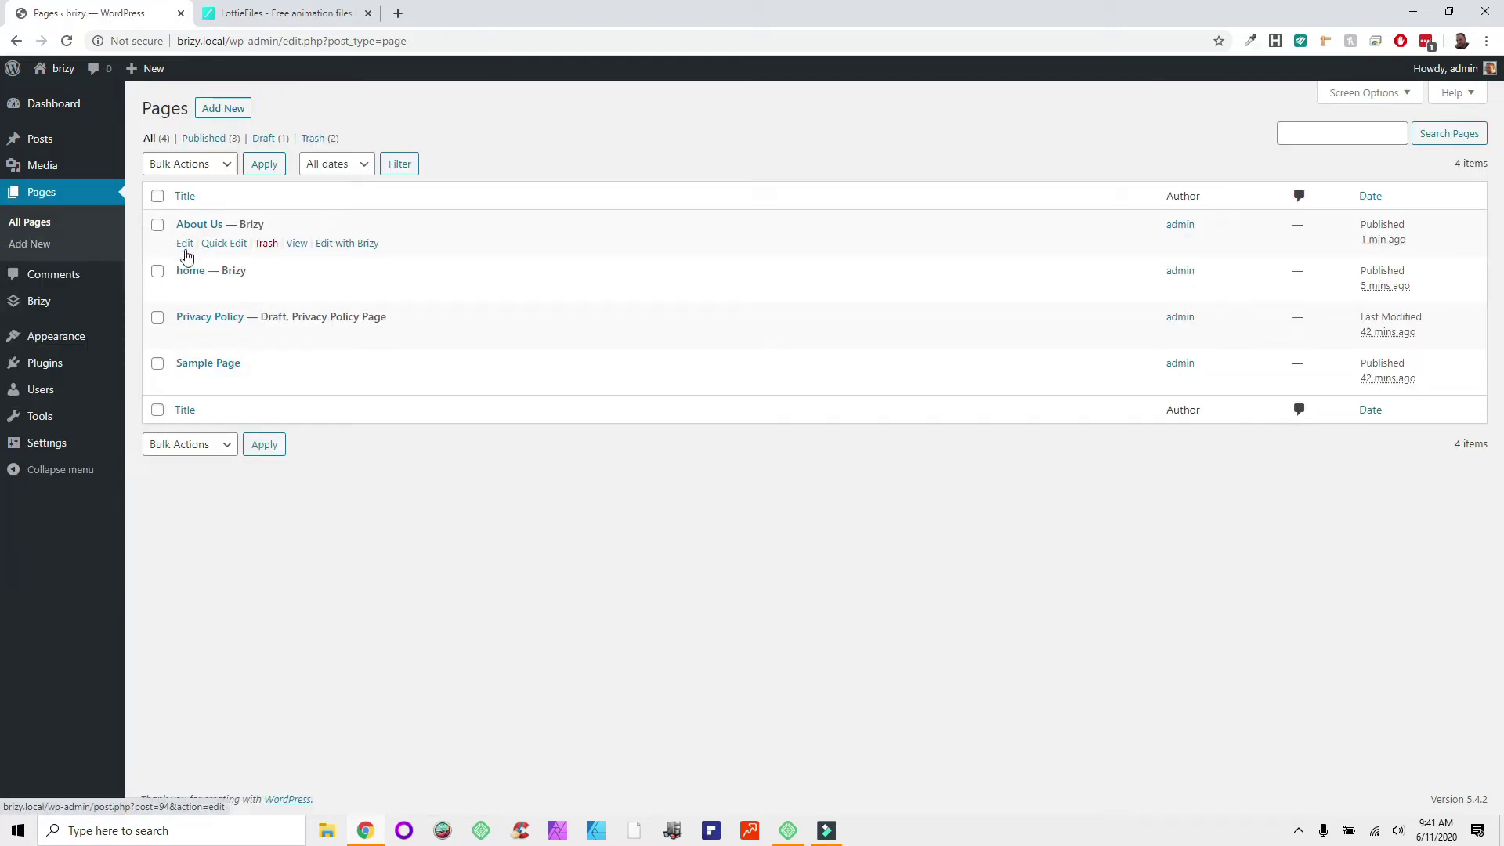
{"action": "left_click", "coordinate": [345, 290]}
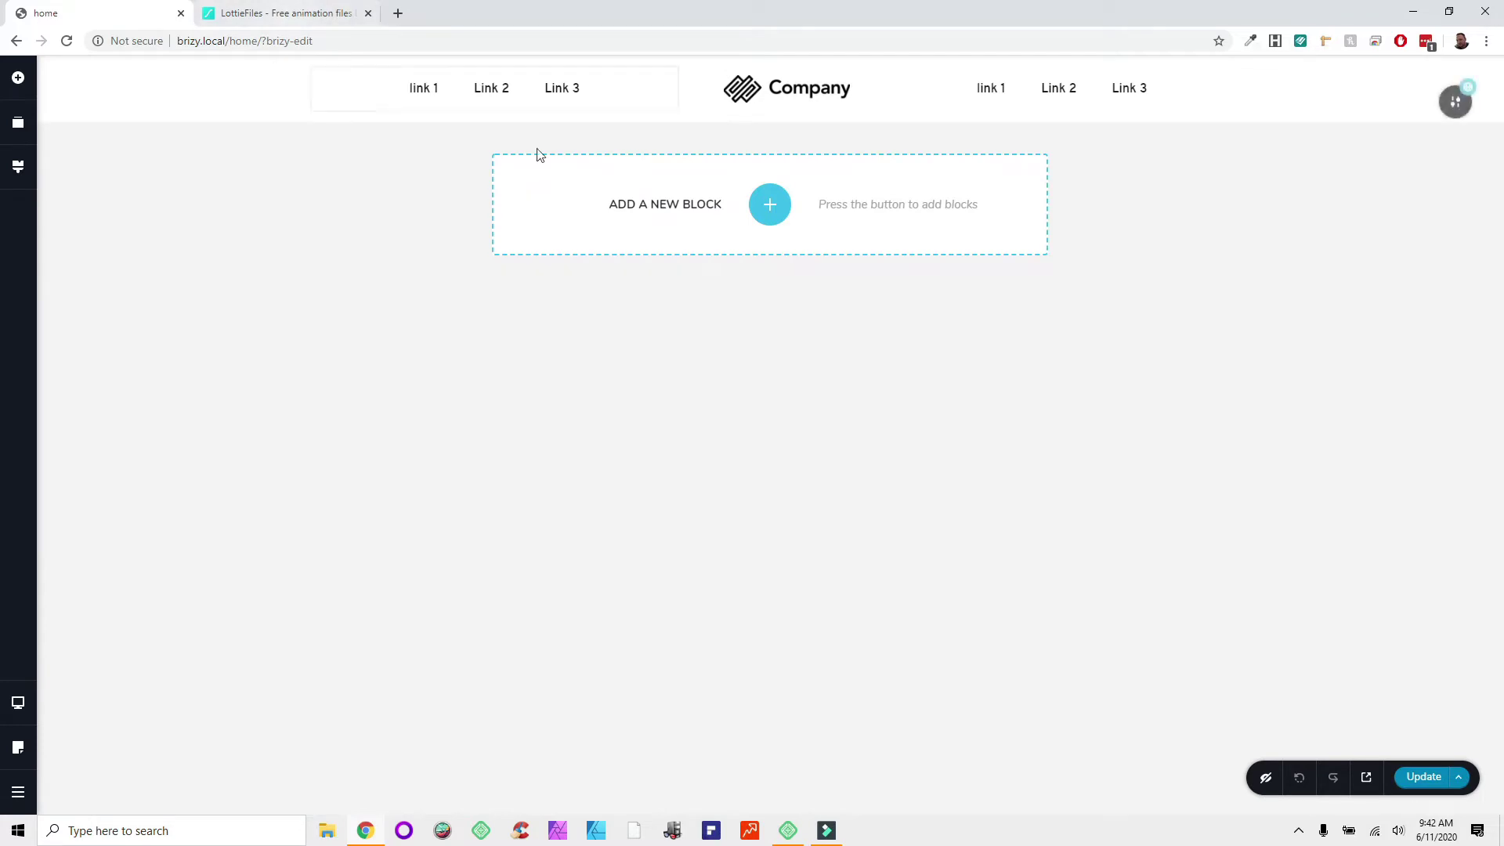
Step: Add a blank custom block below the header and place a Form element in it
{"action": "left_click", "coordinate": [769, 204]}
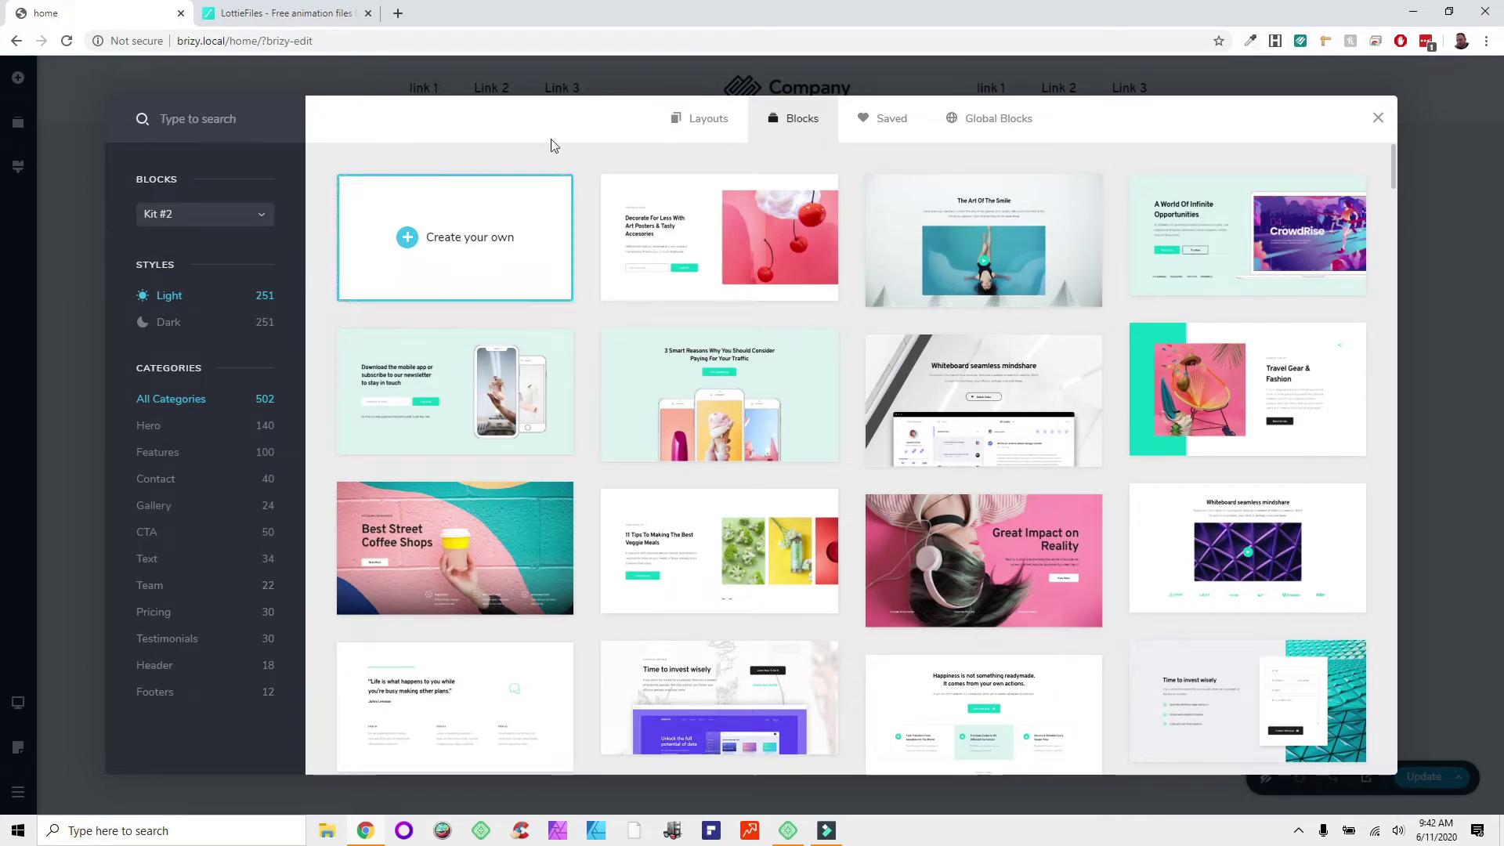
{"action": "left_click", "coordinate": [437, 241]}
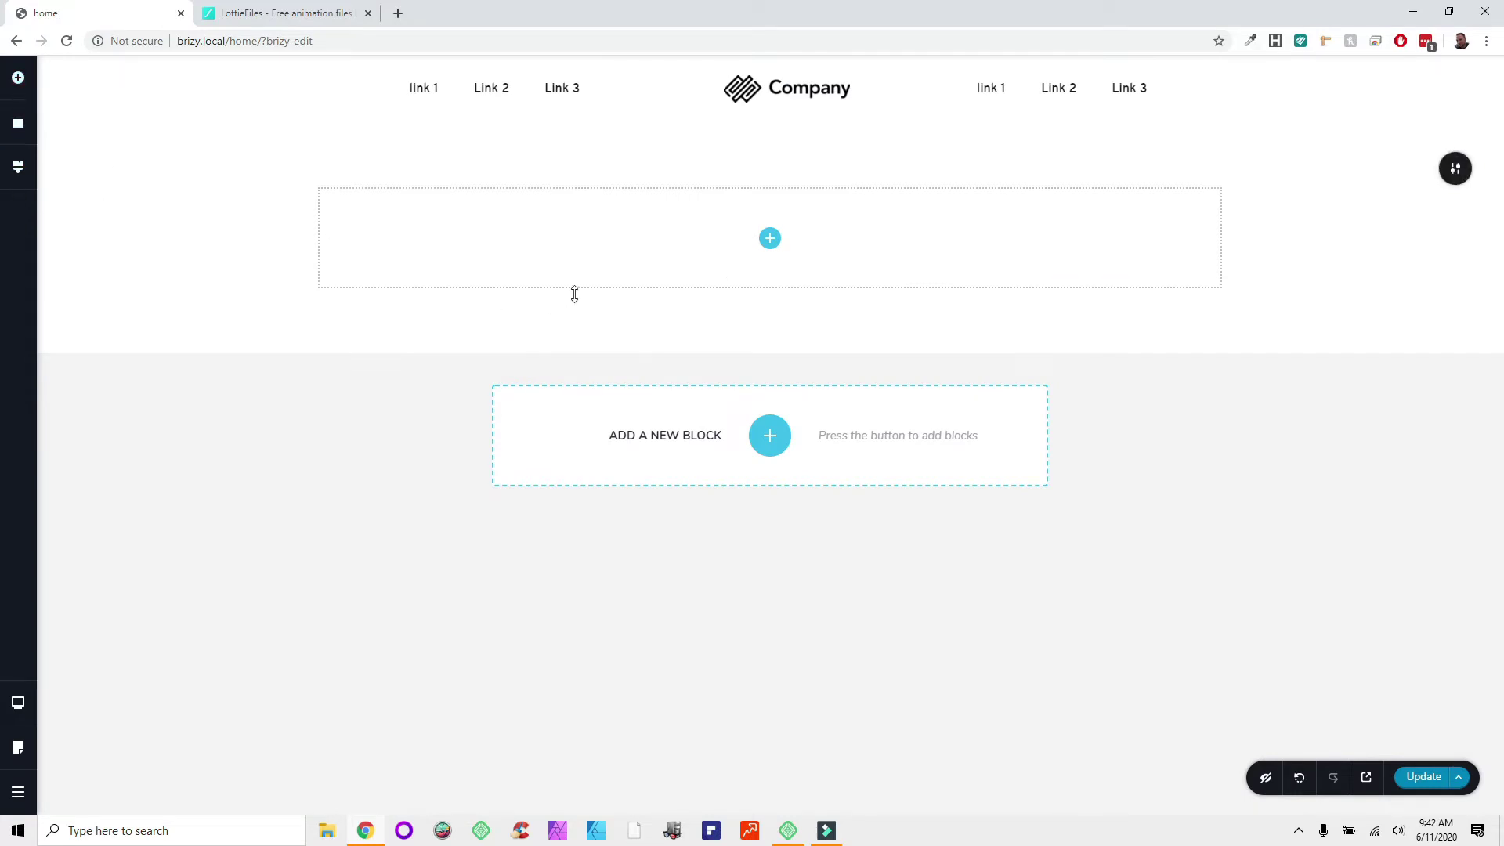
{"action": "left_click", "coordinate": [771, 239]}
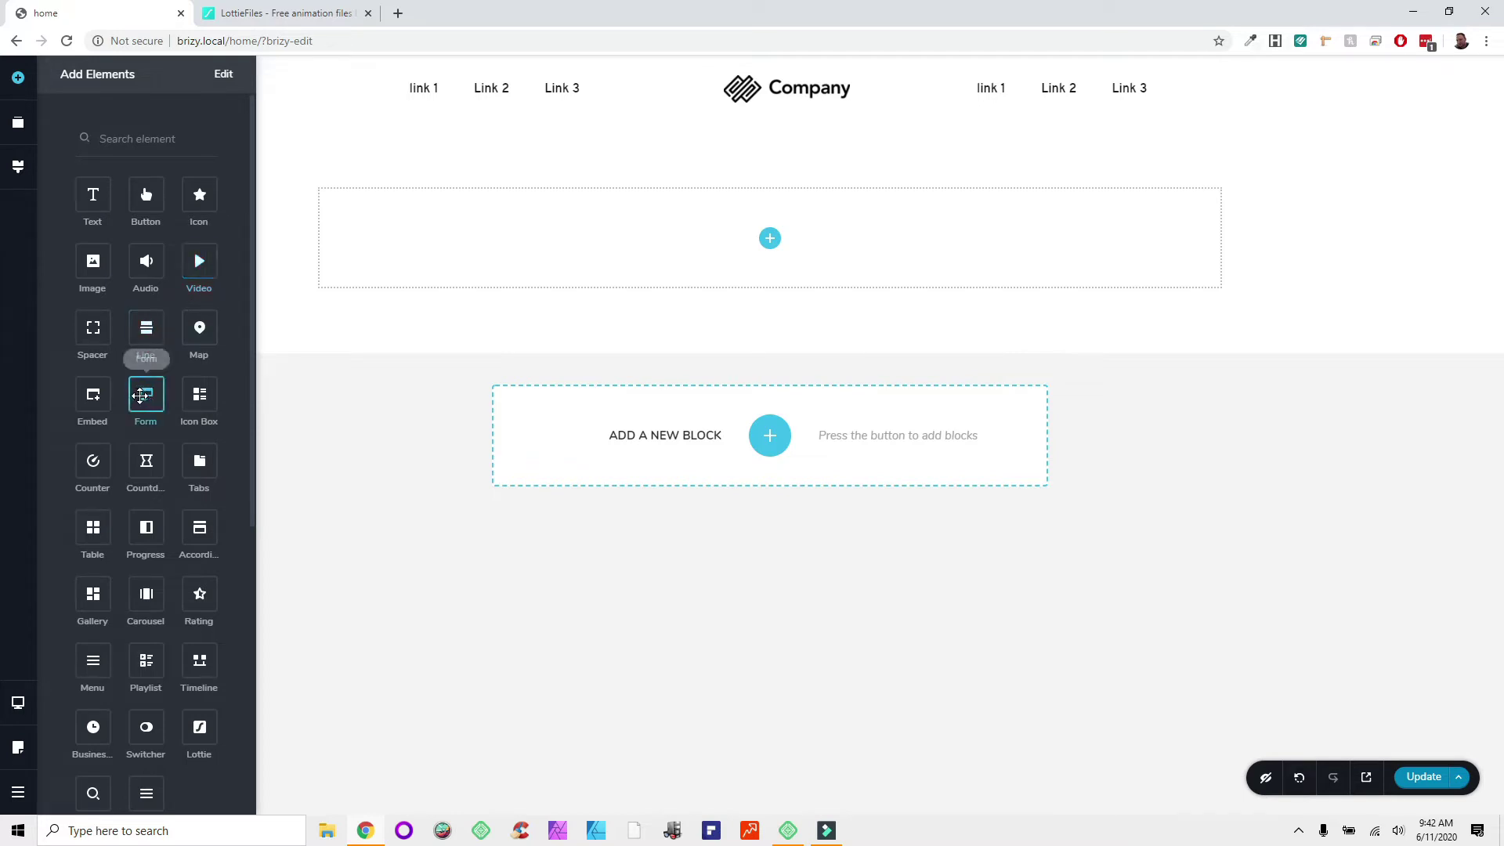
{"action": "left_click_drag", "start_coordinate": [144, 395], "coordinate": [654, 252]}
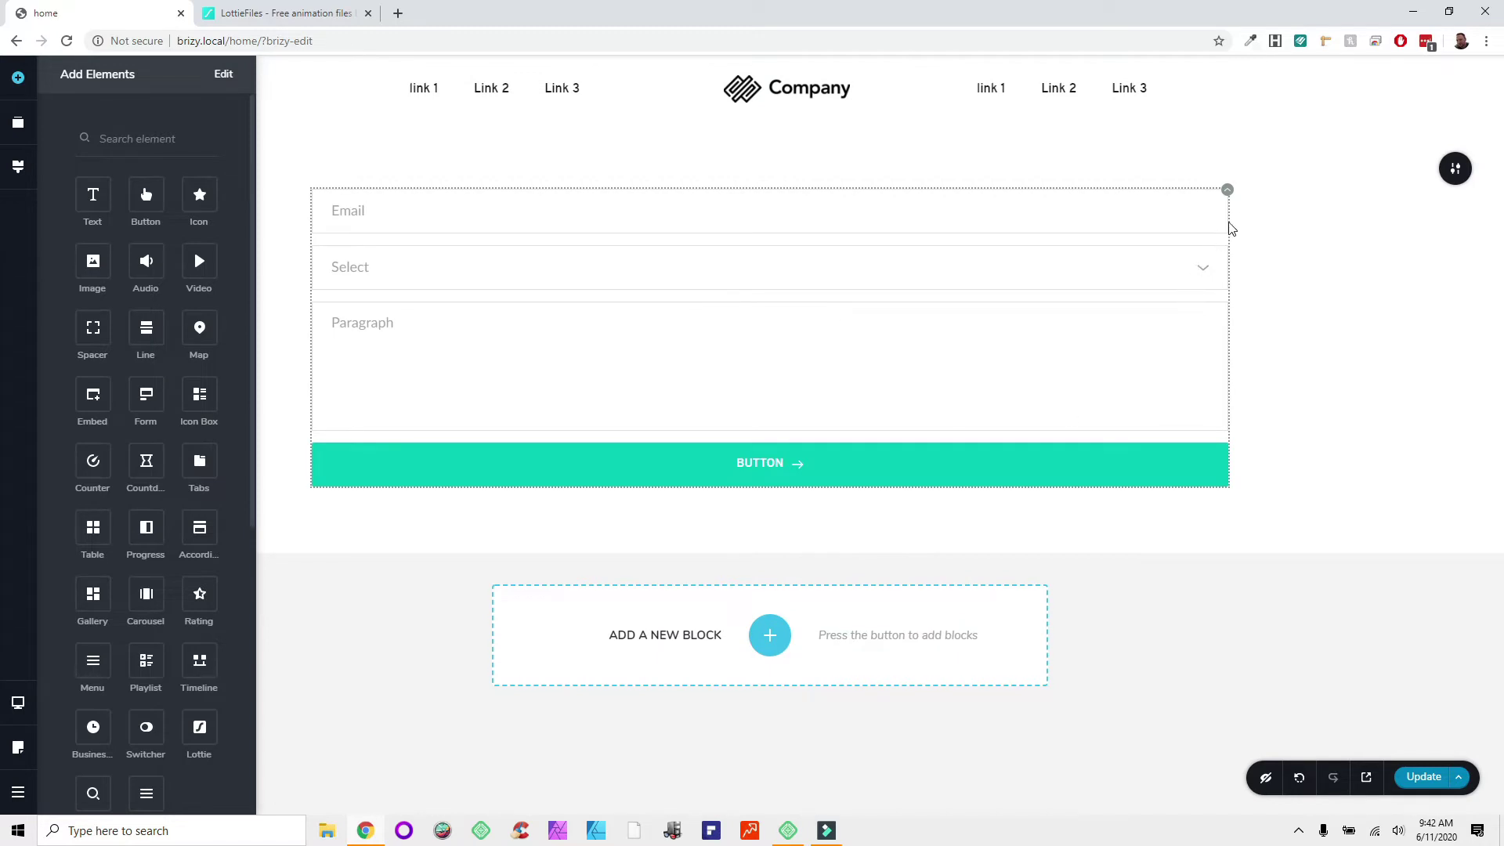
Step: Examine the form's settings and the email, app and reCAPTCHA integrations available from its submit button
{"action": "left_click", "coordinate": [1226, 193]}
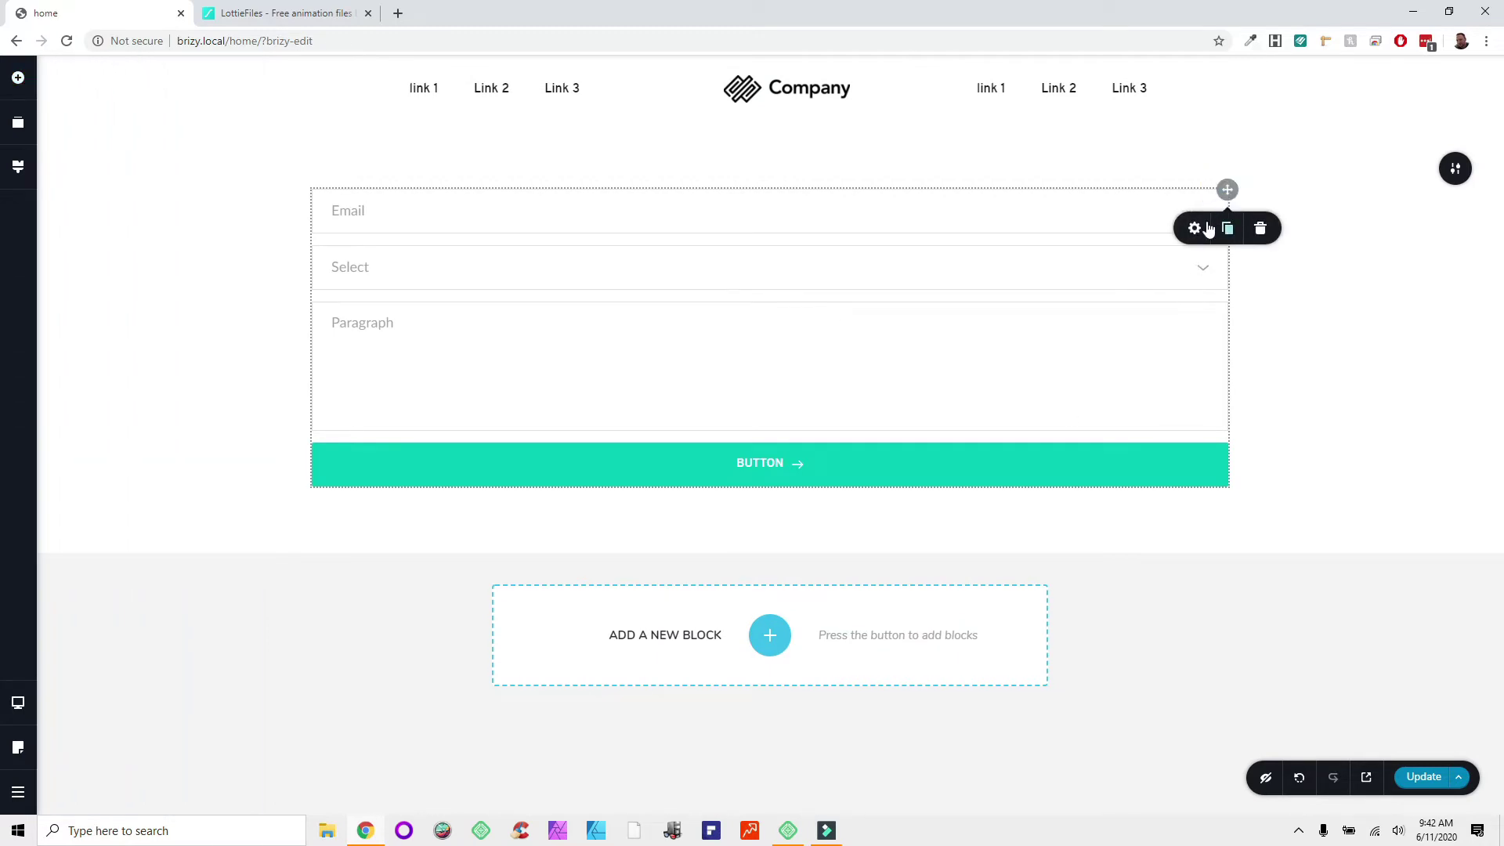
{"action": "left_click", "coordinate": [1196, 229]}
{"action": "left_click", "coordinate": [1228, 189]}
{"action": "left_click", "coordinate": [903, 479]}
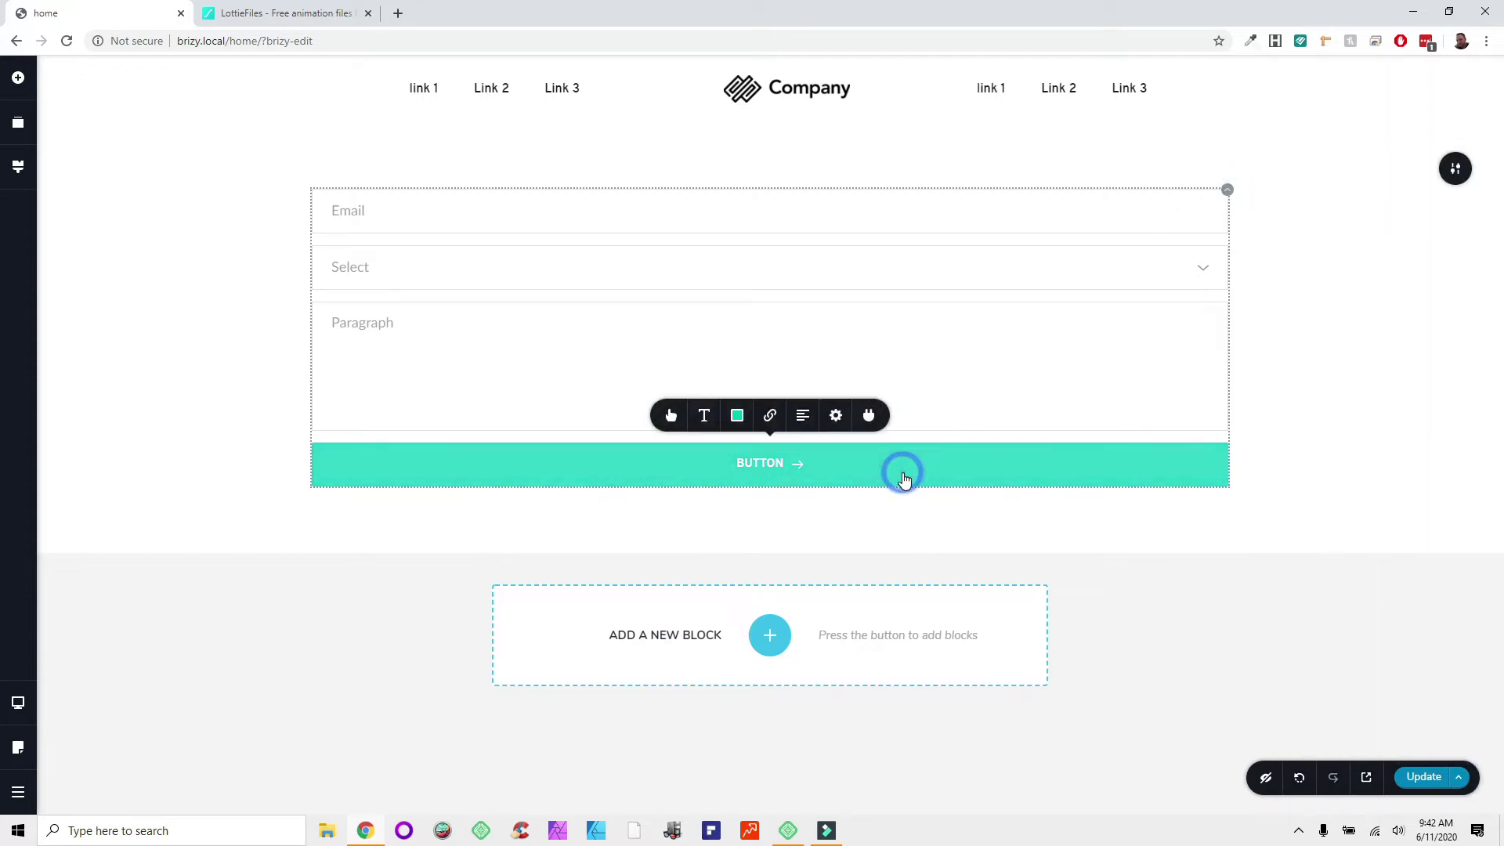
{"action": "left_click", "coordinate": [869, 417]}
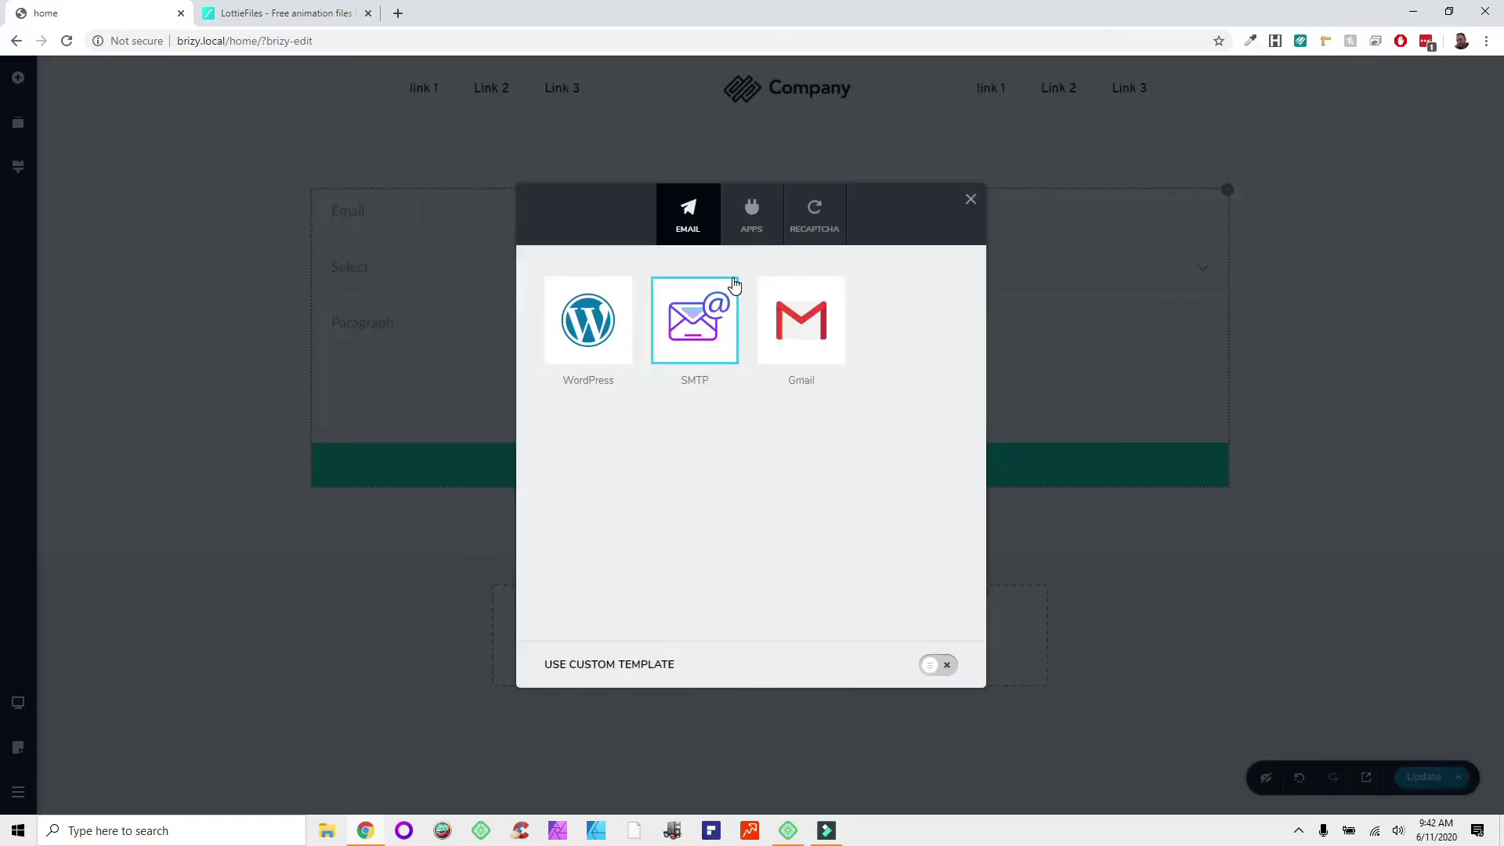
{"action": "left_click", "coordinate": [753, 229]}
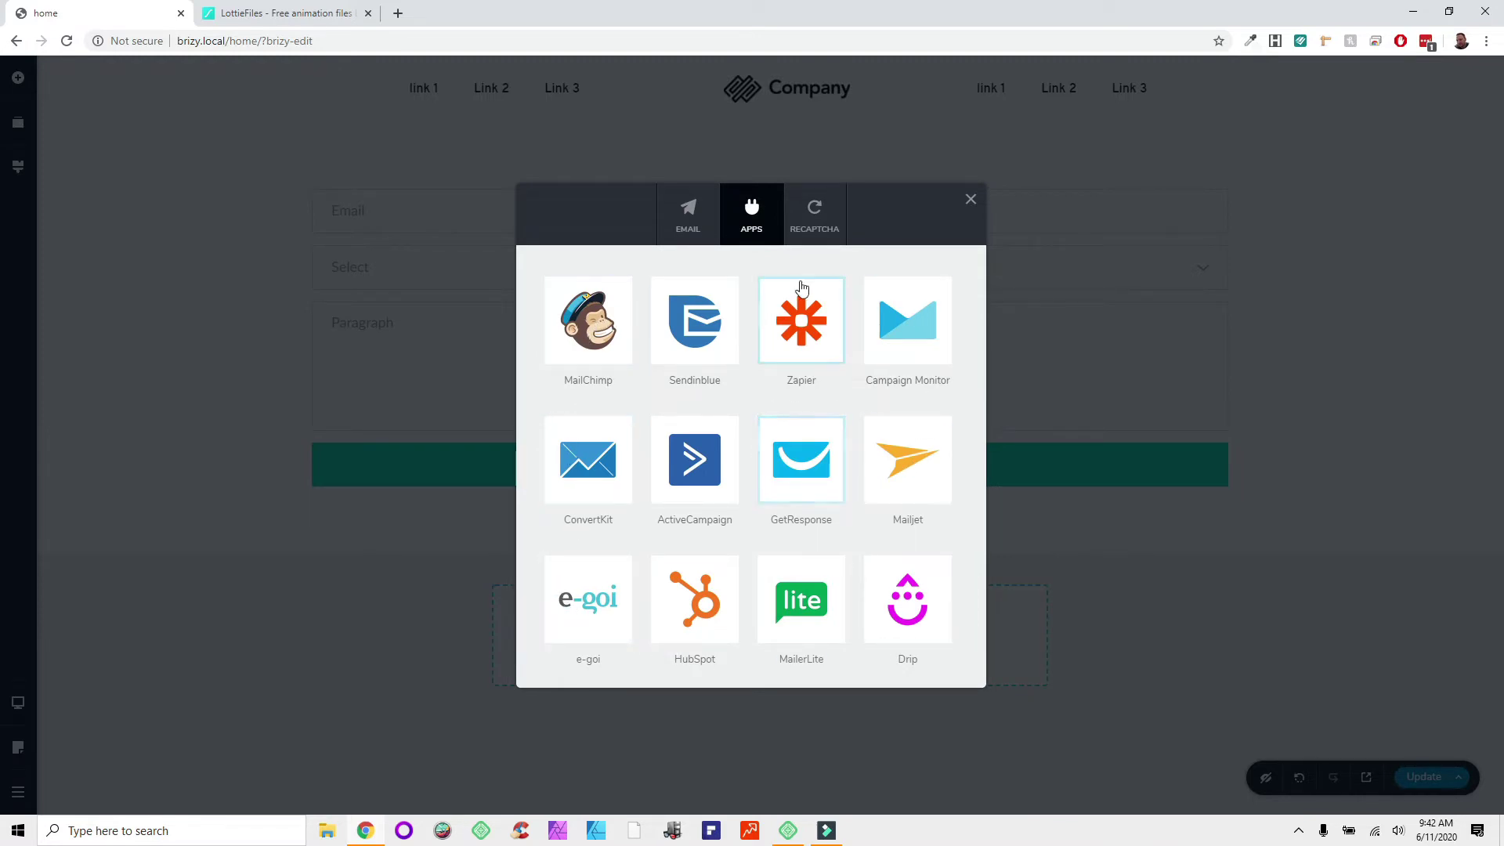
{"action": "left_click", "coordinate": [829, 214]}
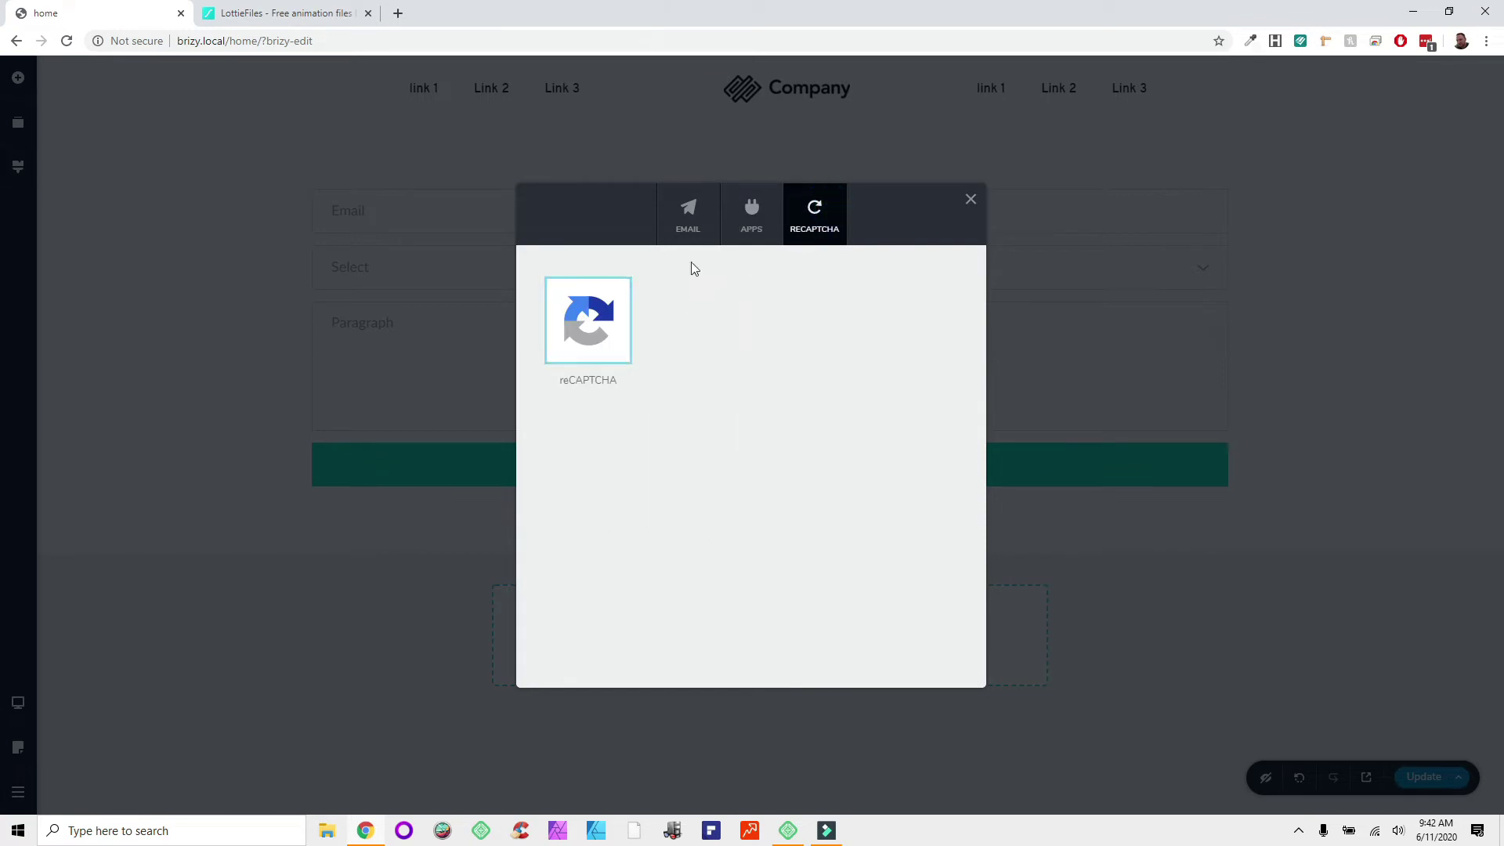
{"action": "left_click", "coordinate": [683, 233]}
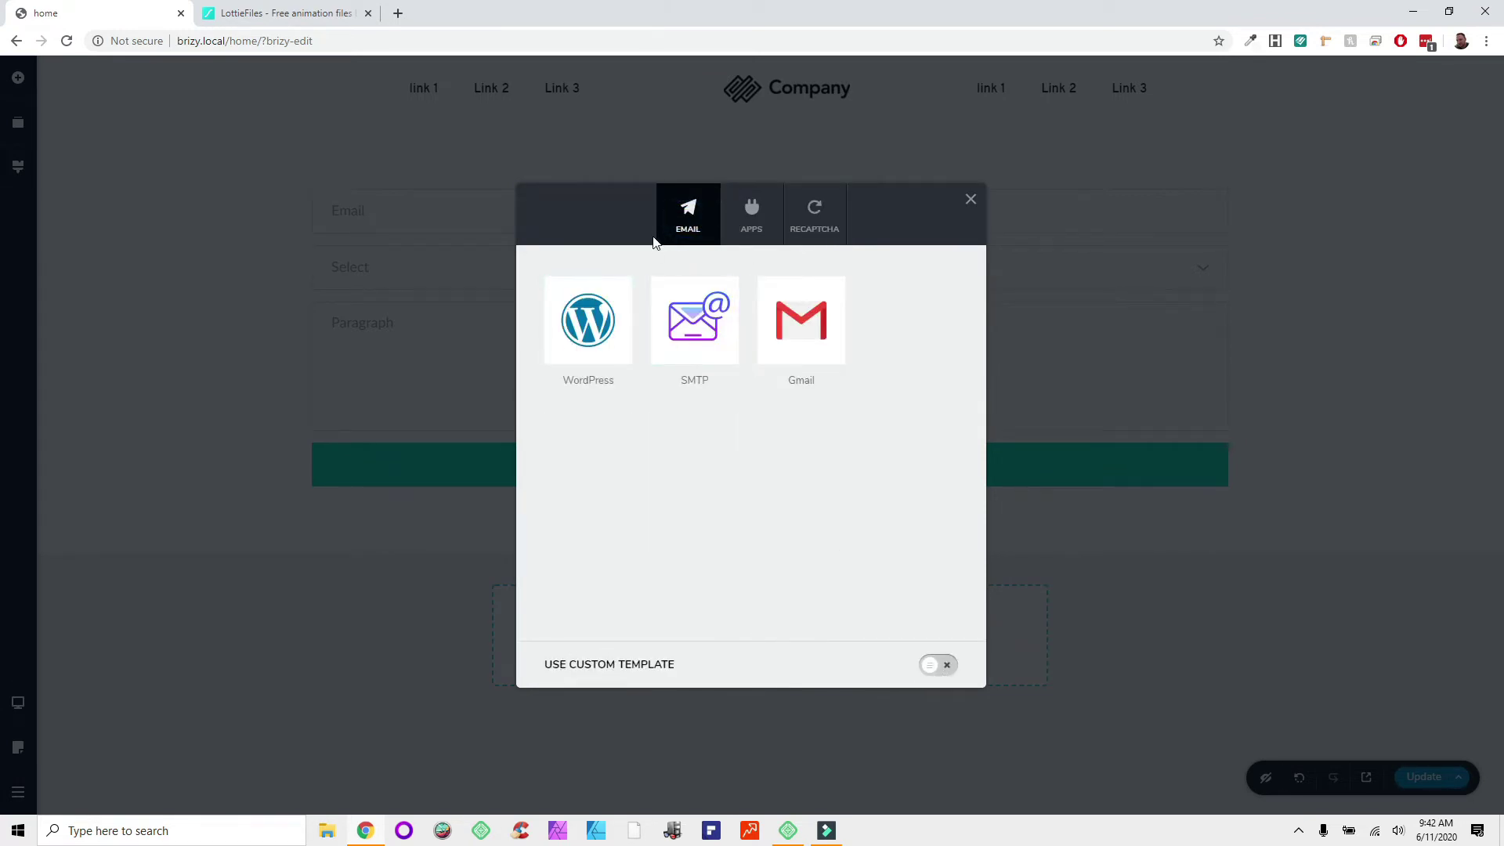
{"action": "left_click", "coordinate": [763, 222]}
{"action": "left_click", "coordinate": [805, 208]}
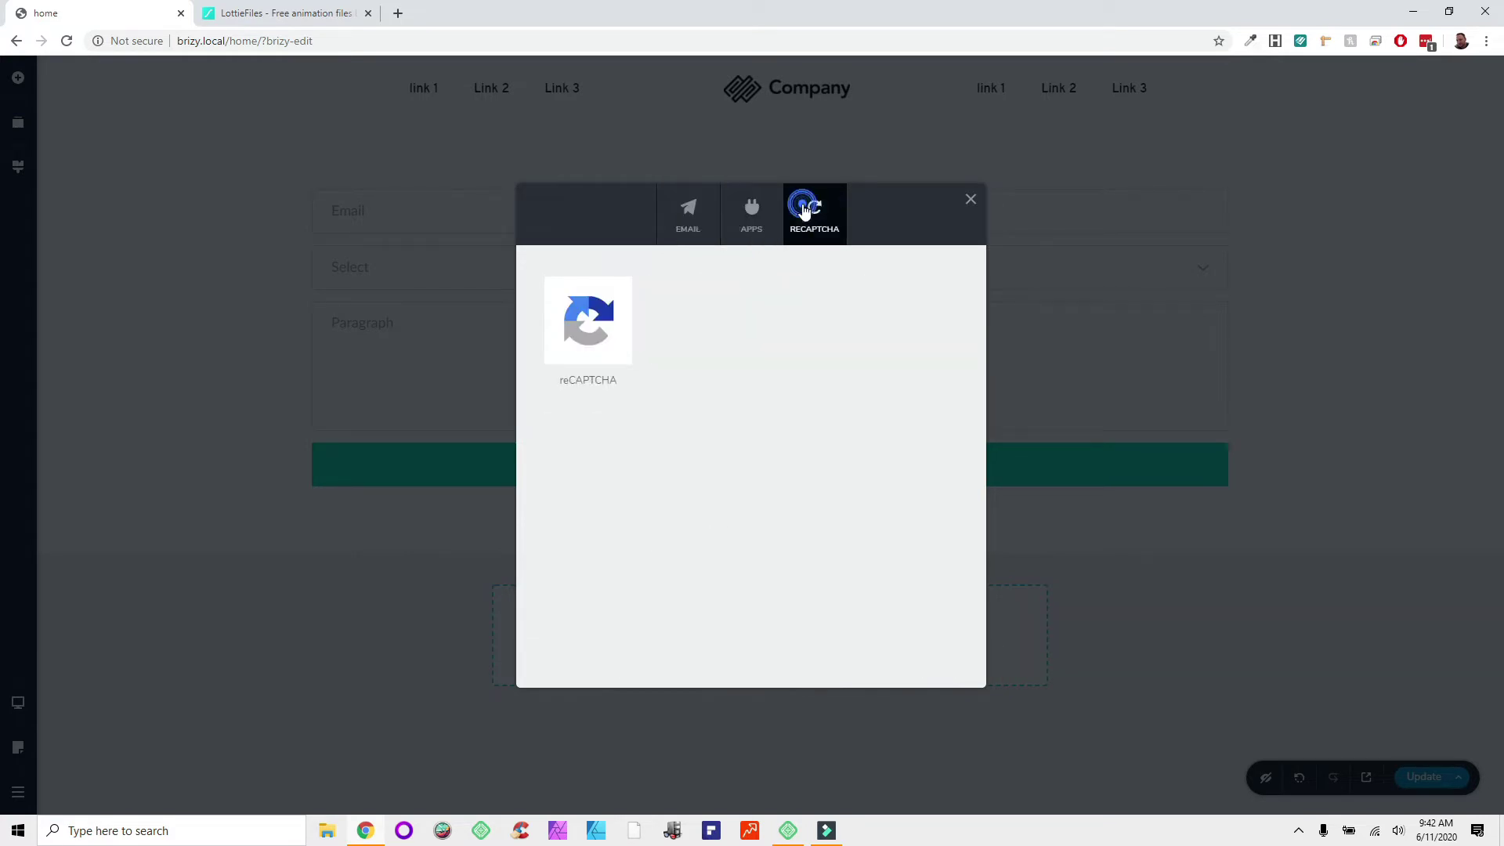
{"action": "left_click", "coordinate": [715, 207]}
{"action": "left_click", "coordinate": [744, 208]}
{"action": "left_click", "coordinate": [814, 208]}
{"action": "left_click", "coordinate": [739, 223]}
{"action": "left_click", "coordinate": [688, 213]}
{"action": "left_click", "coordinate": [972, 201]}
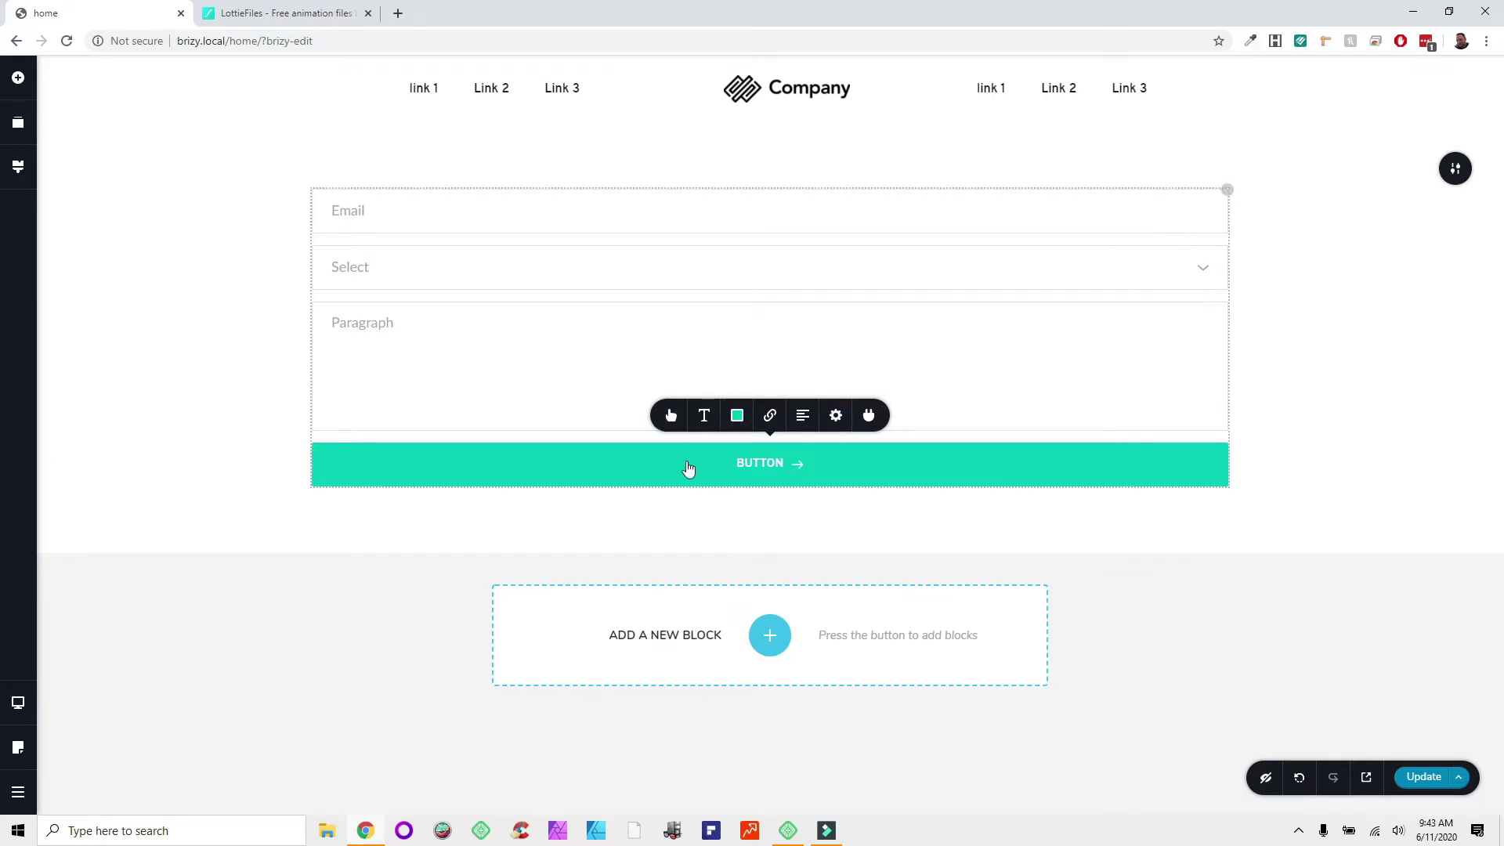
Step: Add a blank custom block below the form block
{"action": "left_click", "coordinate": [770, 634]}
{"action": "left_click", "coordinate": [468, 259]}
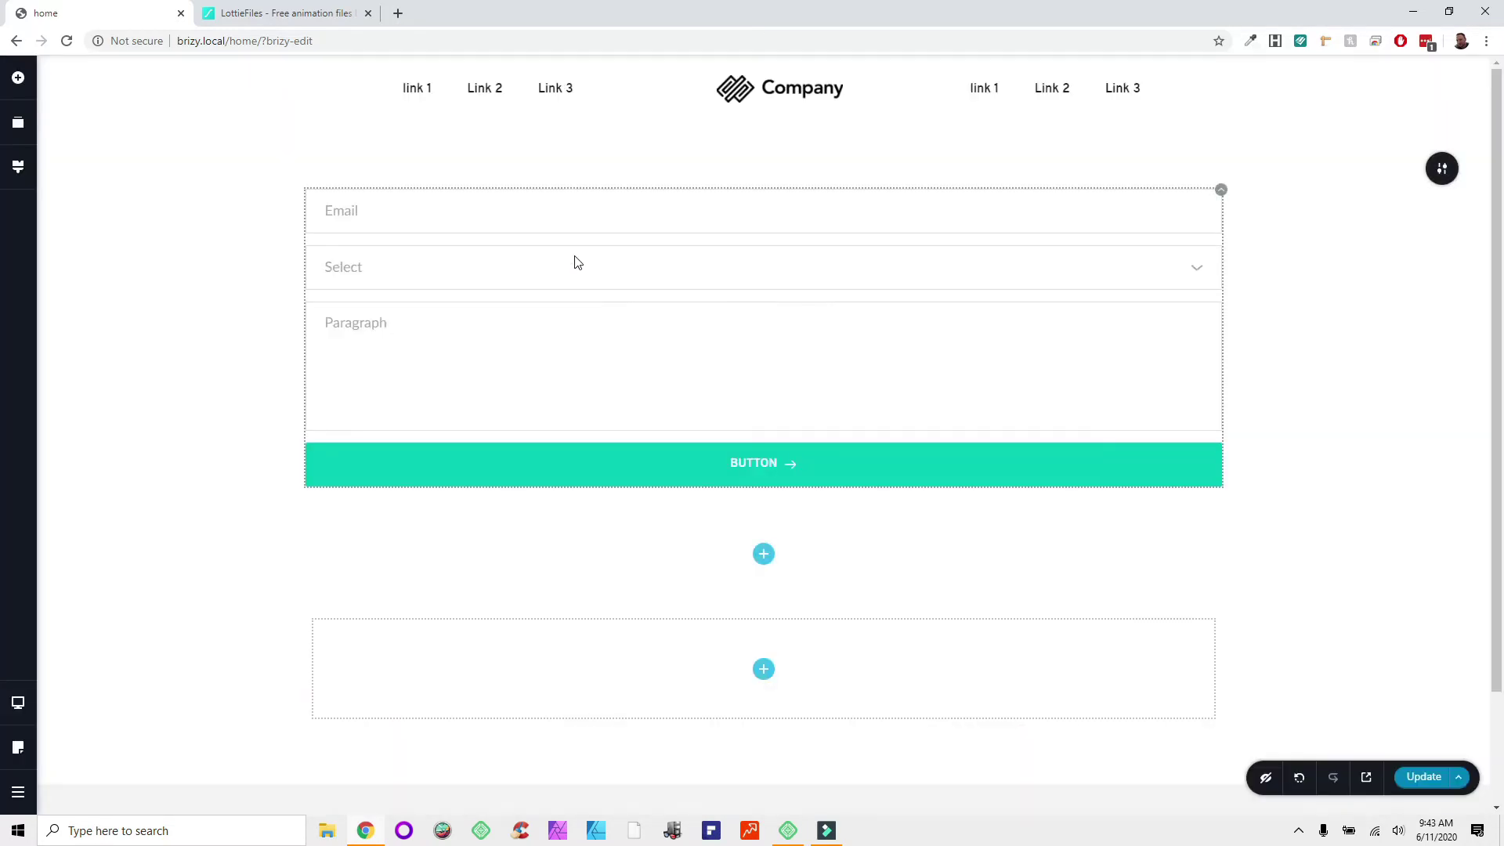
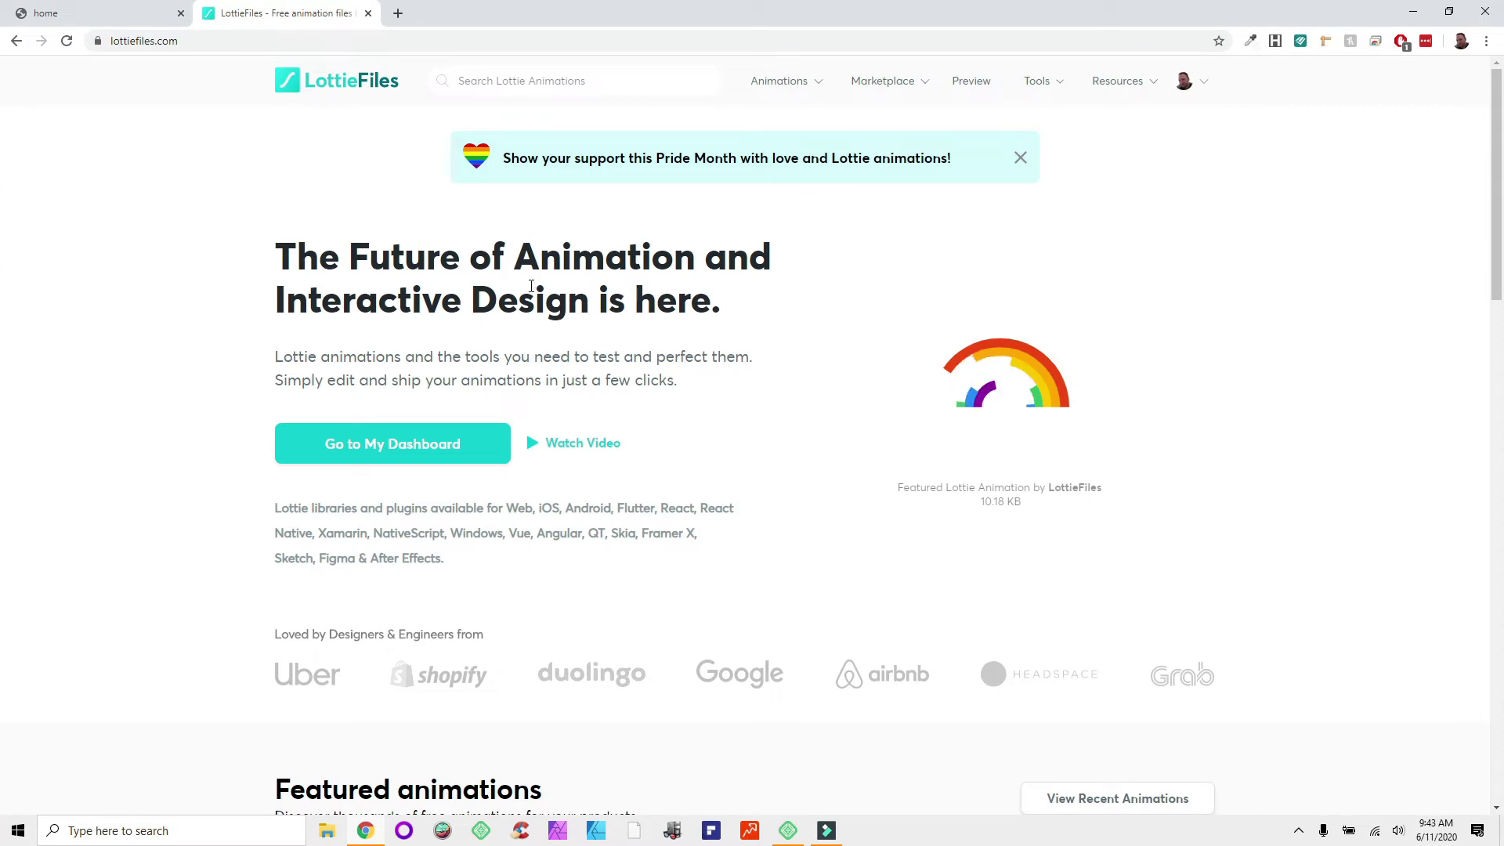
Step: Browse the featured and recent community animations on LottieFiles
{"action": "scroll", "coordinate": [524, 309], "scroll_direction": "down", "scroll_amount": 3}
{"action": "scroll", "coordinate": [524, 313], "scroll_direction": "down", "scroll_amount": 3}
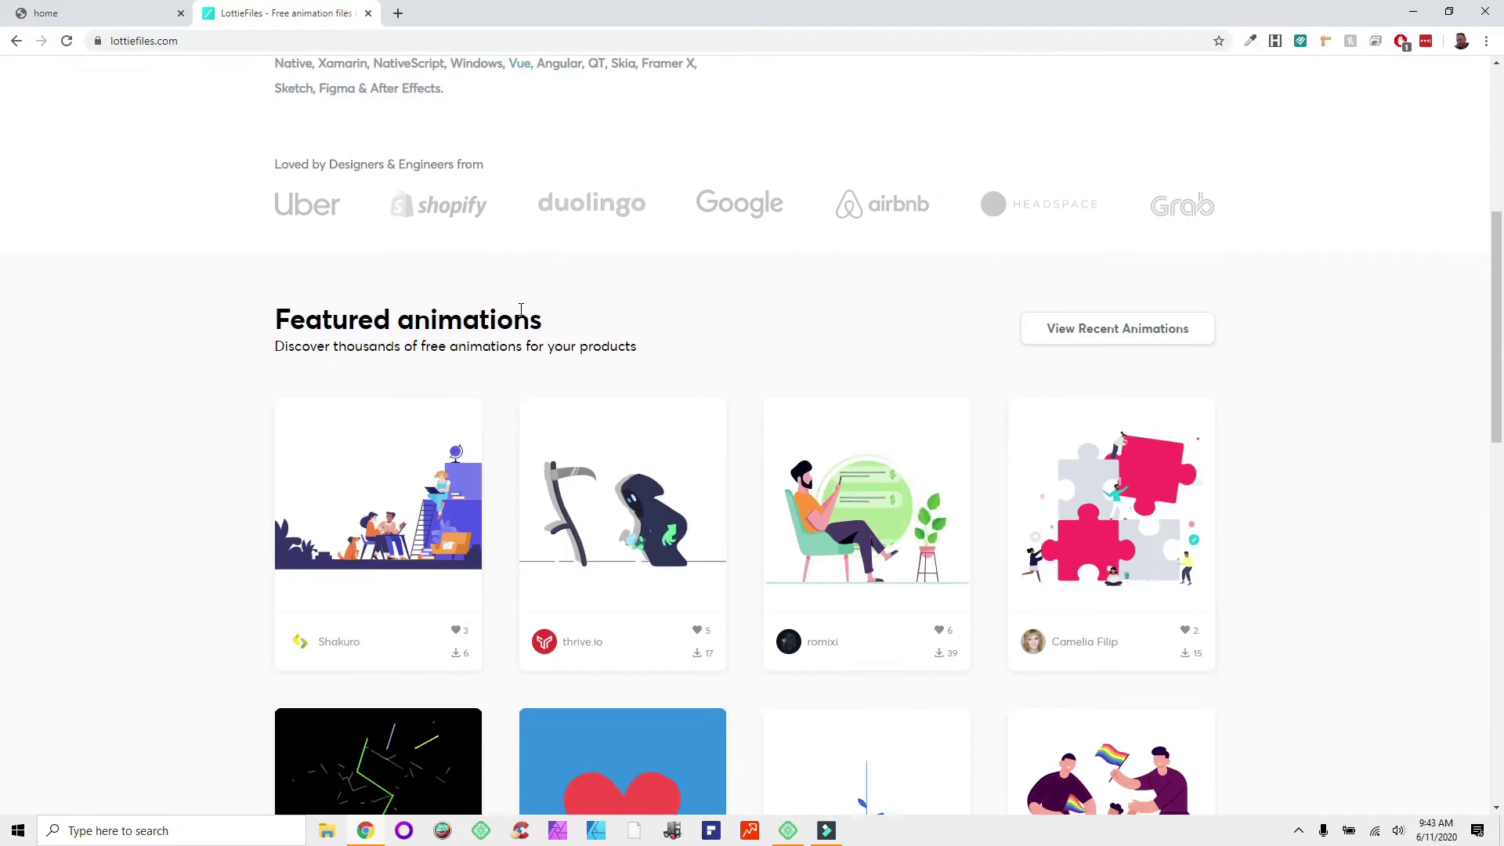
{"action": "scroll", "coordinate": [619, 305], "scroll_direction": "up", "scroll_amount": 6}
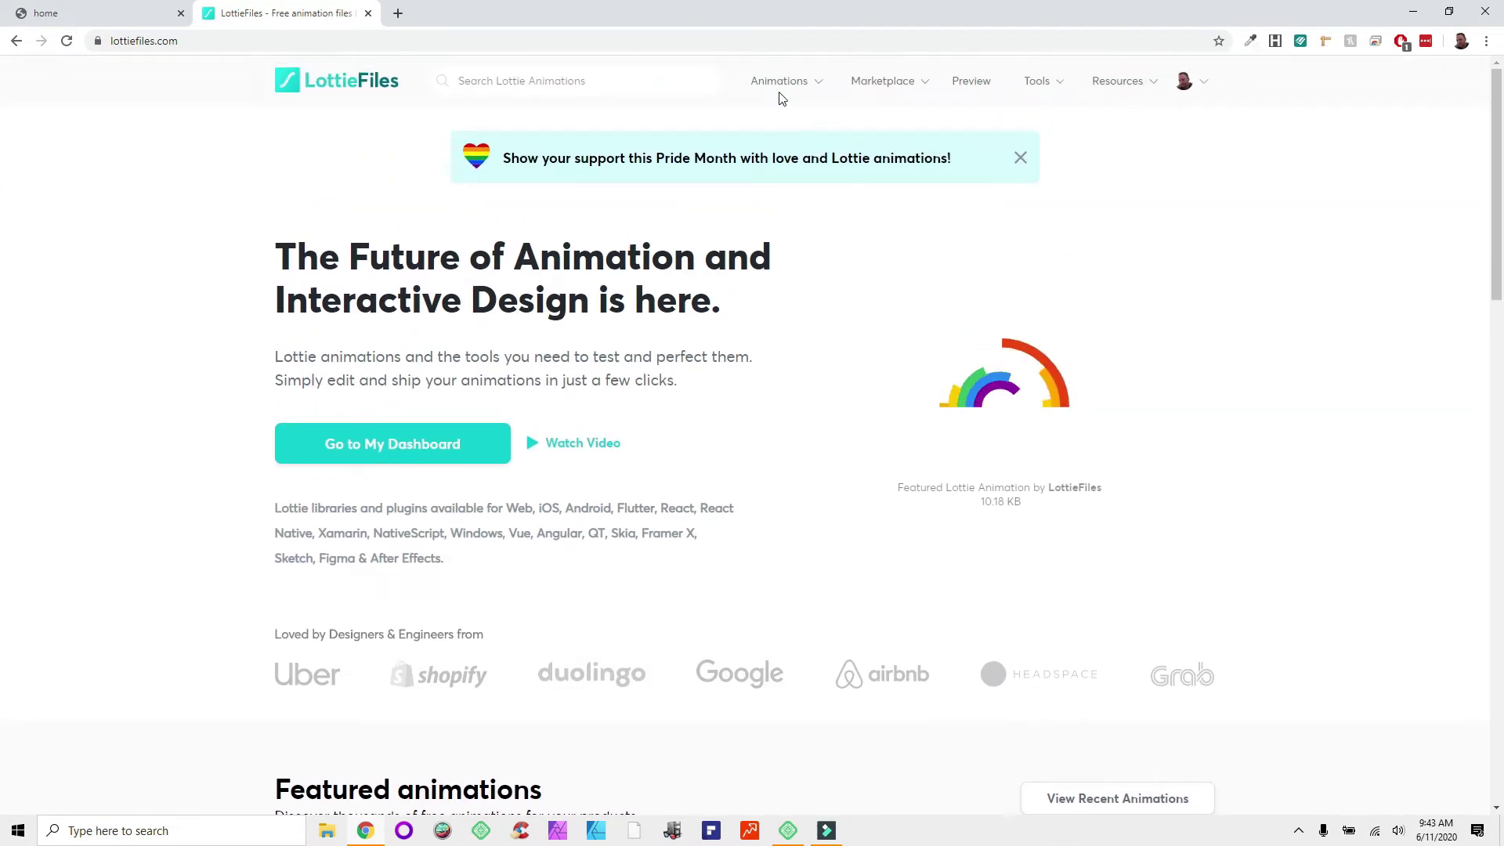
{"action": "mouse_move", "coordinate": [773, 88]}
{"action": "left_click", "coordinate": [718, 112]}
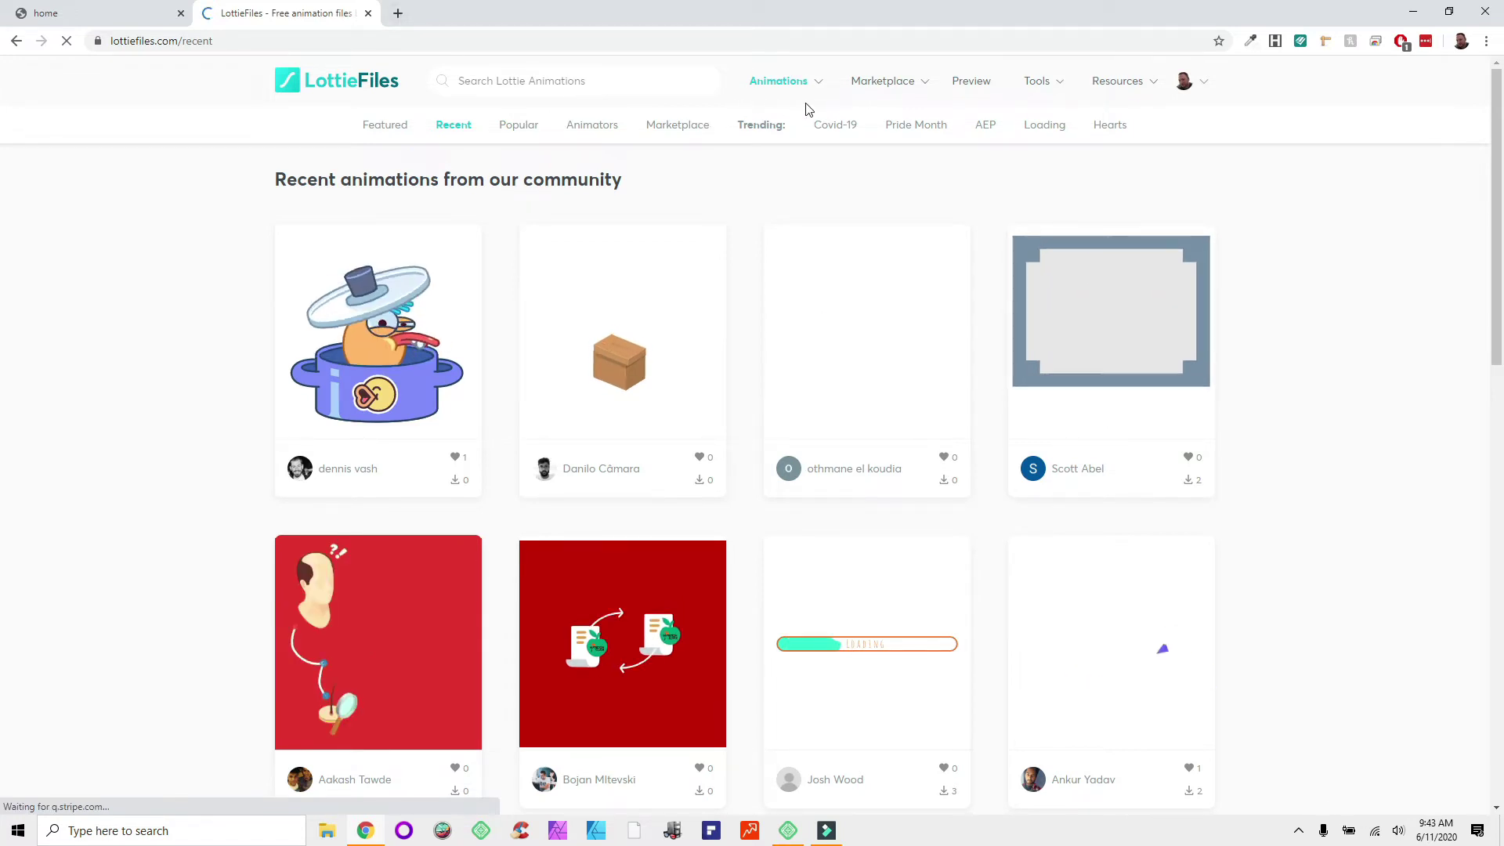
{"action": "mouse_move", "coordinate": [782, 93]}
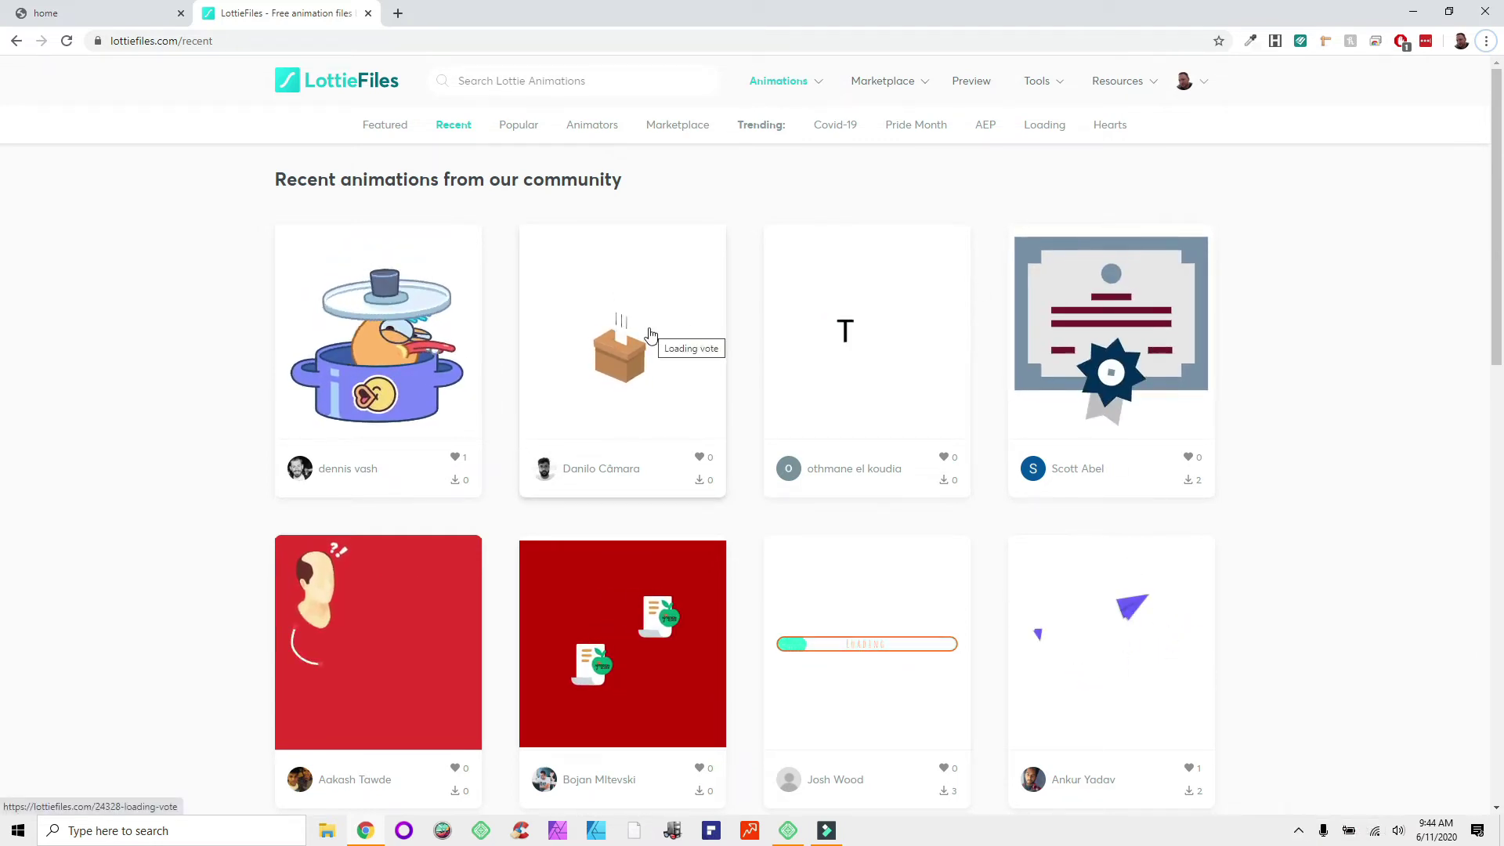
{"action": "scroll", "coordinate": [792, 443], "scroll_direction": "down", "scroll_amount": 4}
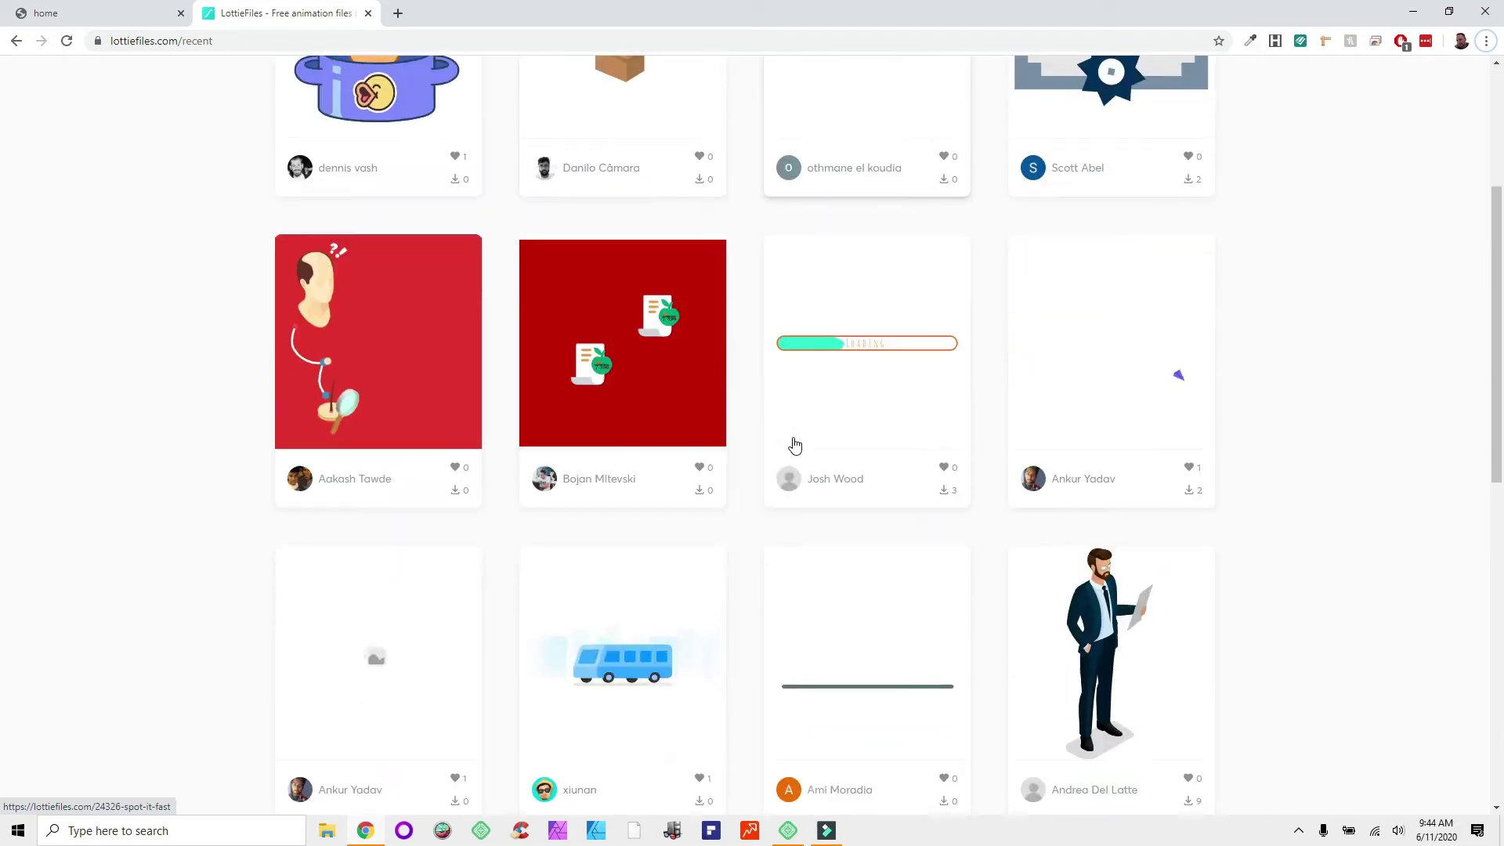
{"action": "scroll", "coordinate": [884, 427], "scroll_direction": "down", "scroll_amount": 1}
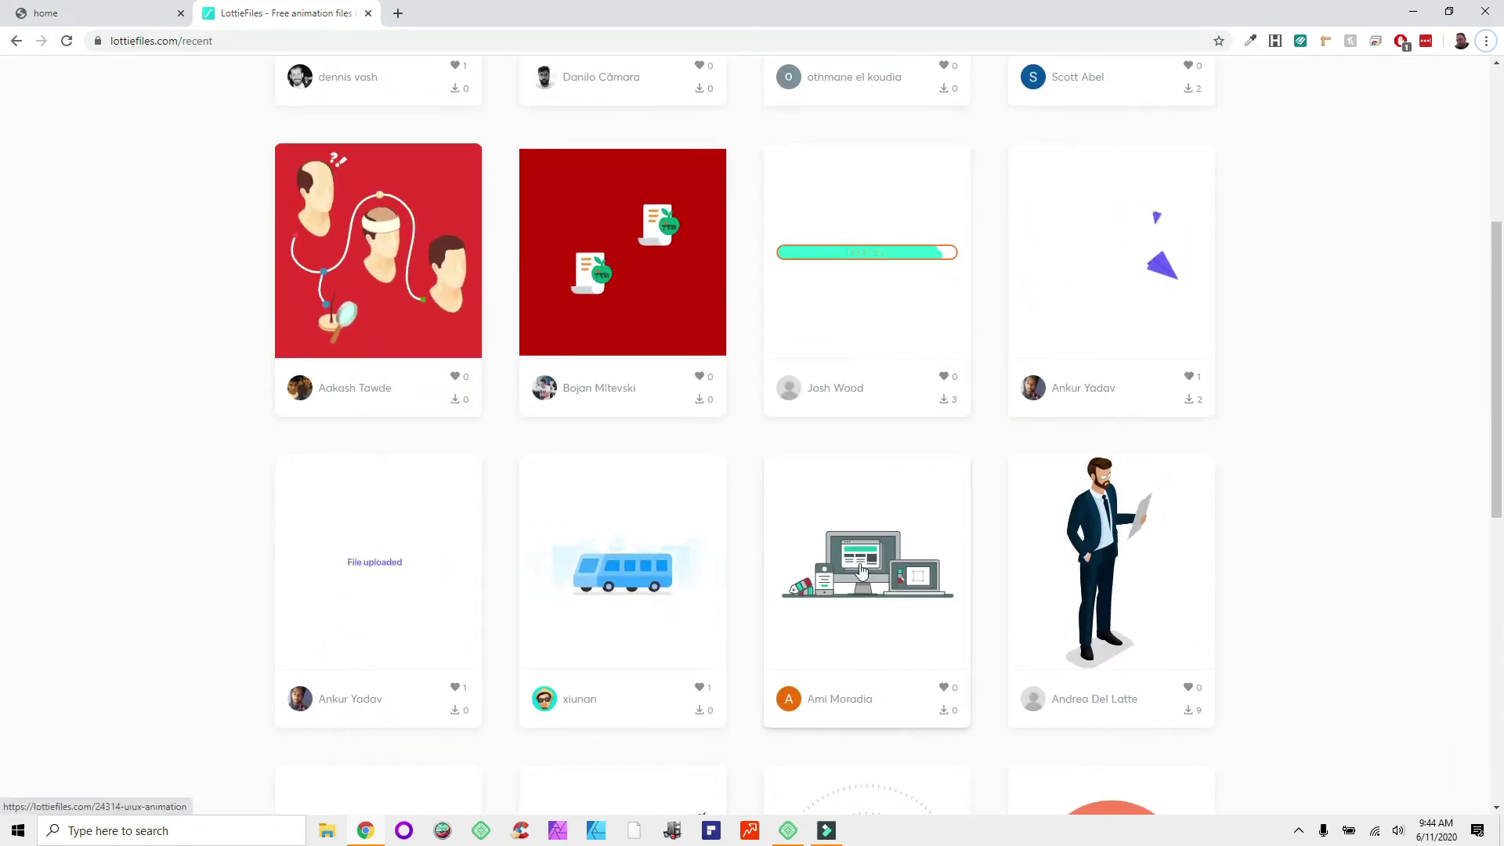
{"action": "scroll", "coordinate": [834, 583], "scroll_direction": "down", "scroll_amount": 2}
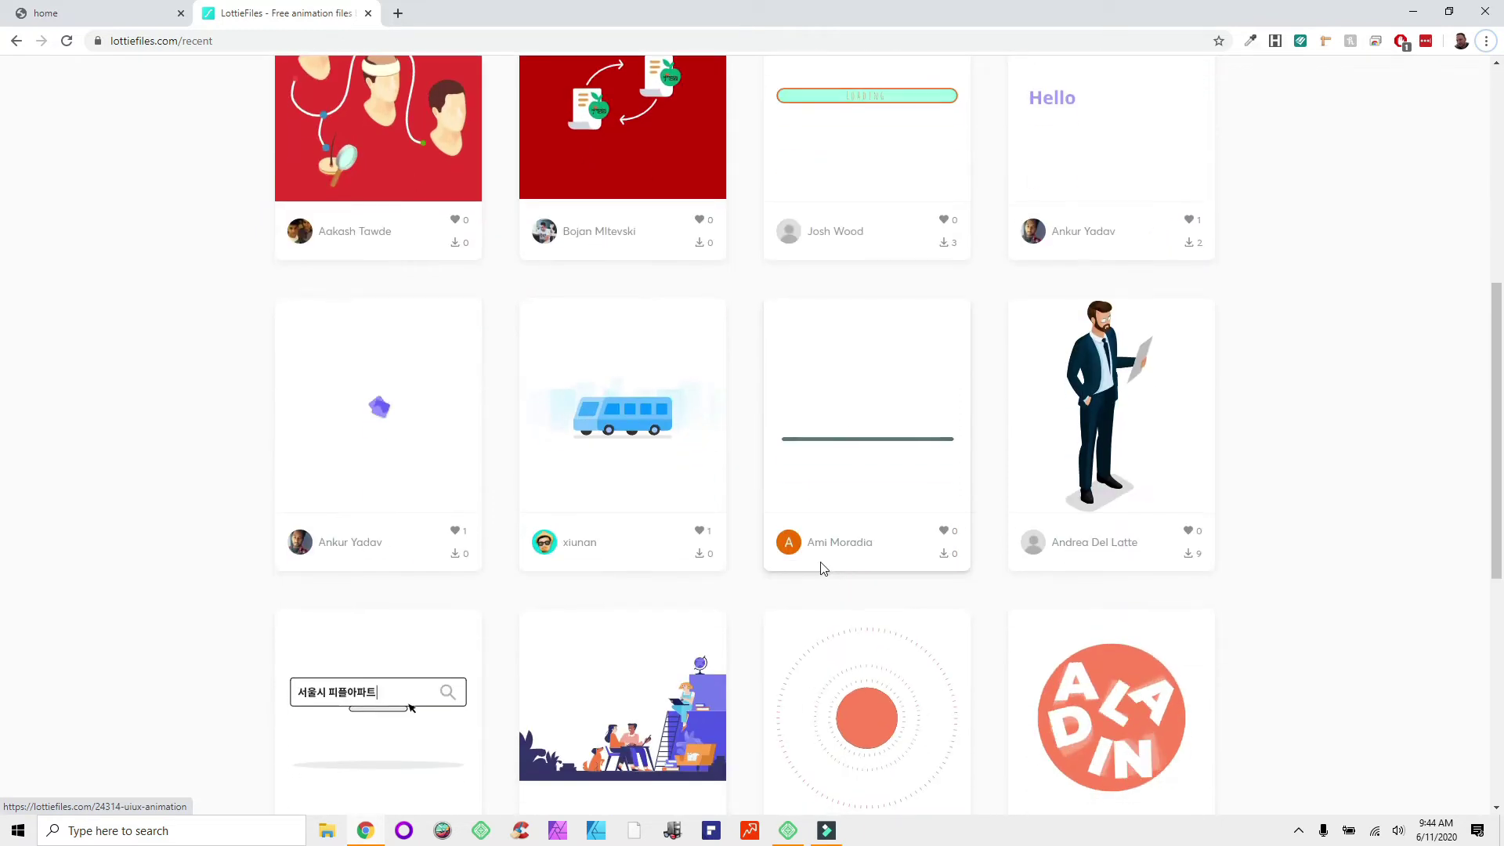
{"action": "scroll", "coordinate": [779, 470], "scroll_direction": "down", "scroll_amount": 3}
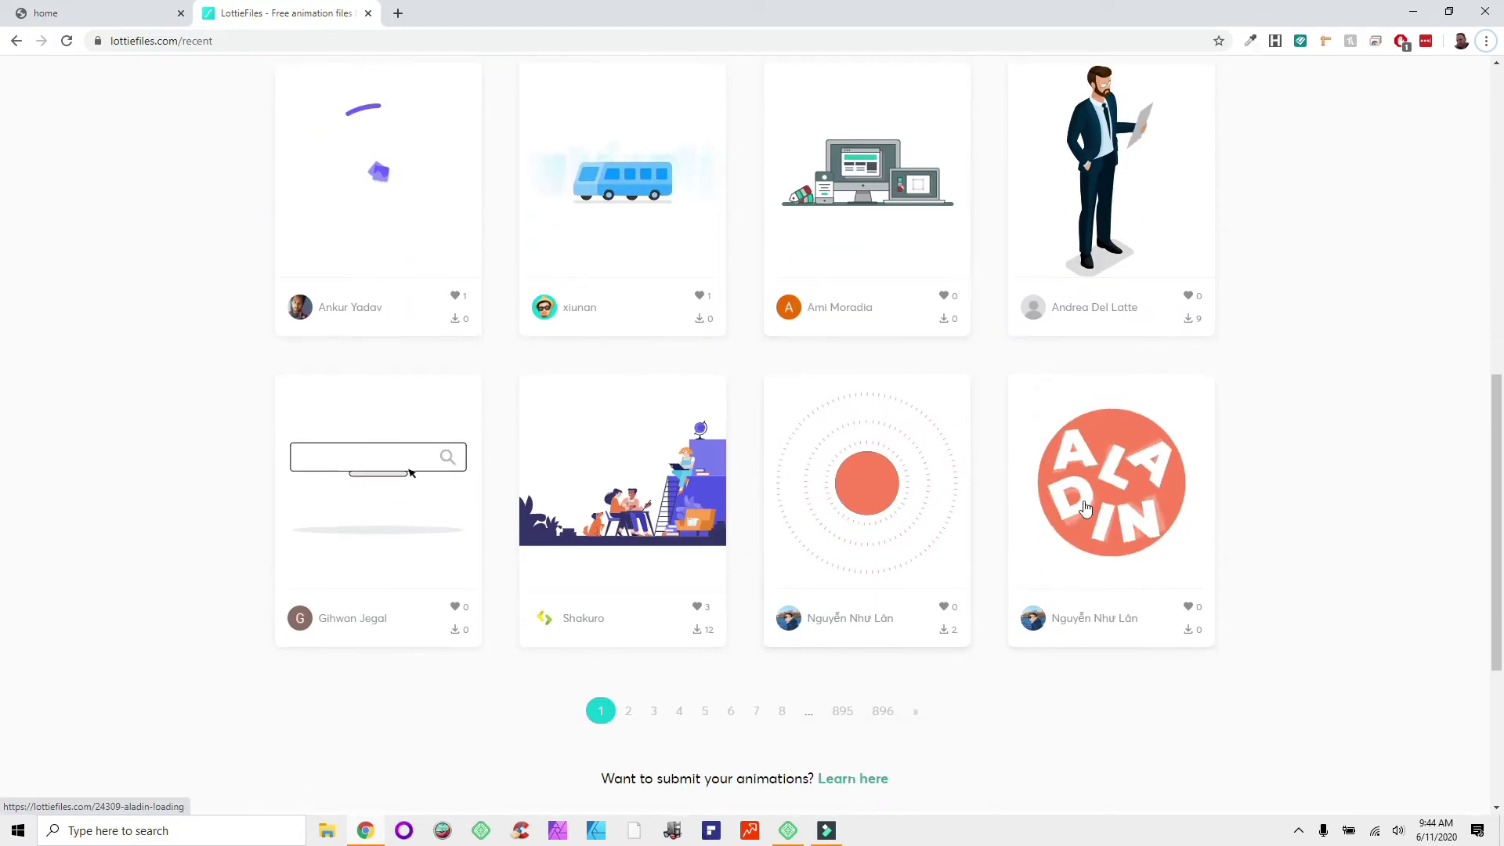
{"action": "scroll", "coordinate": [1037, 454], "scroll_direction": "up", "scroll_amount": 6}
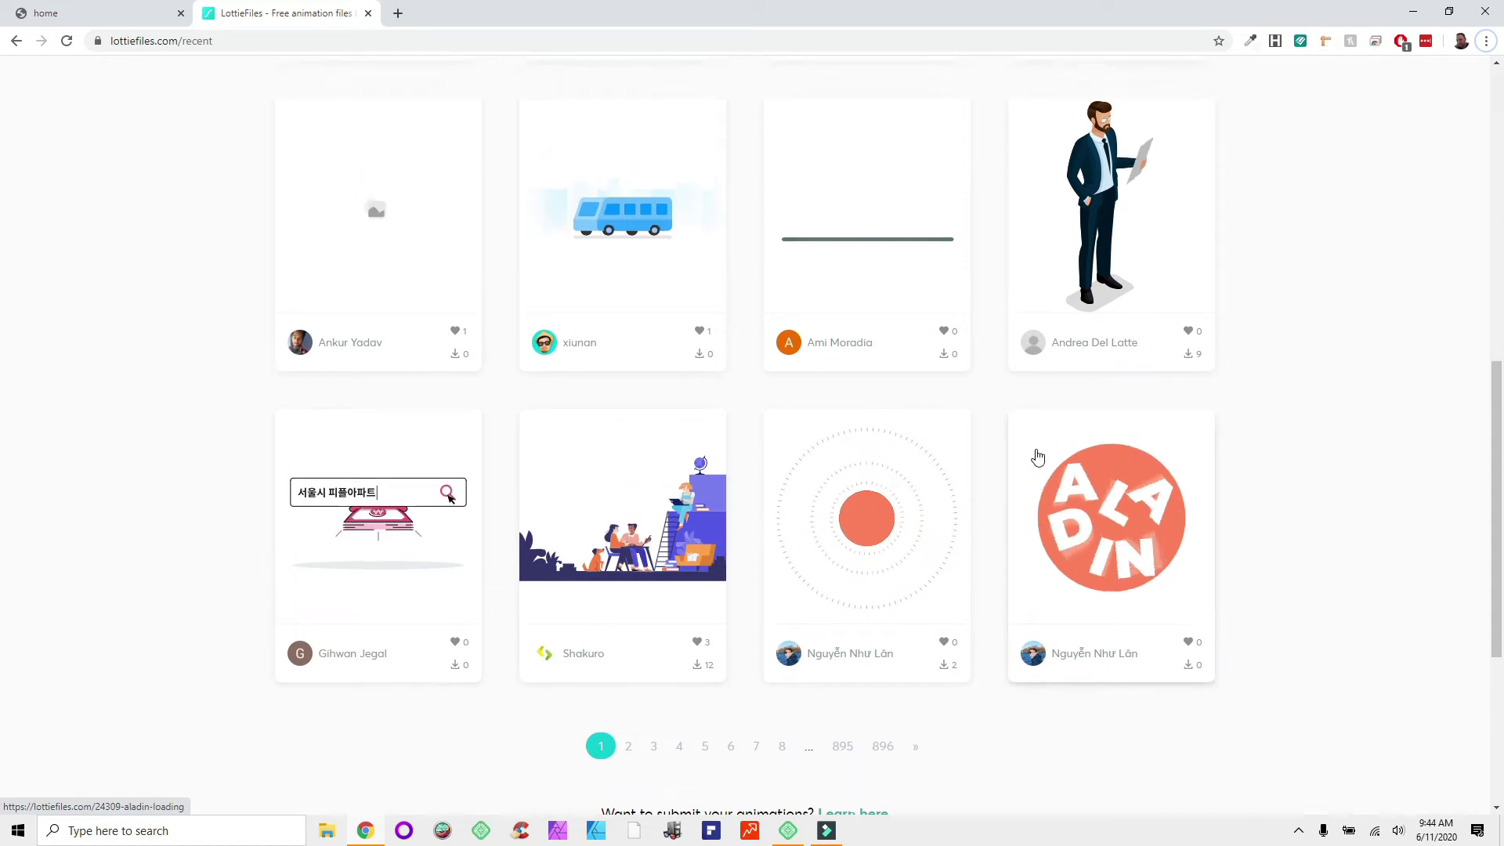
{"action": "scroll", "coordinate": [1037, 453], "scroll_direction": "up", "scroll_amount": 4}
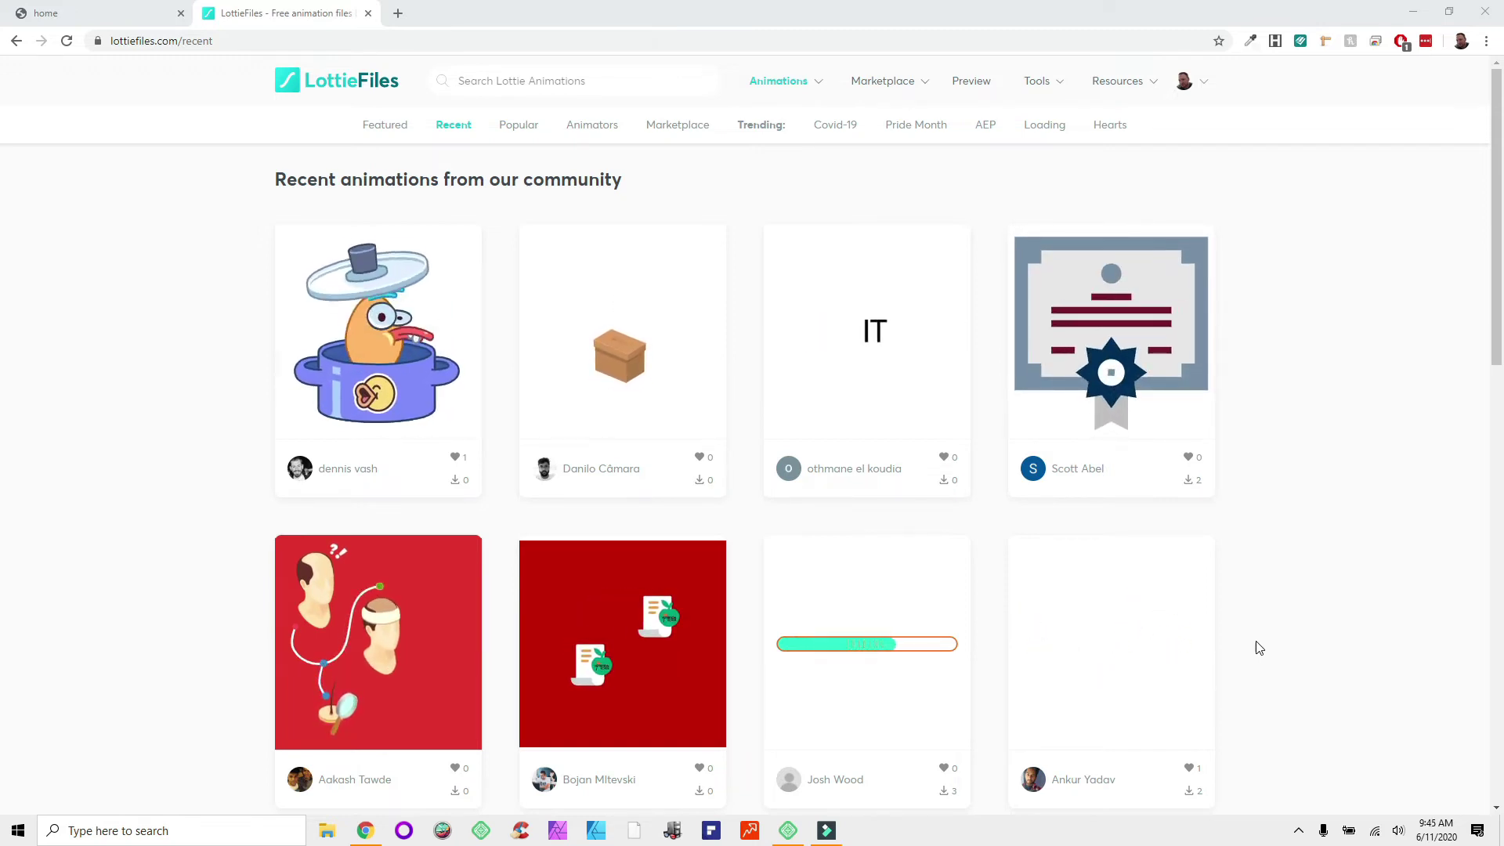
Step: Look through the popular community animations on LottieFiles
{"action": "left_click", "coordinate": [516, 129]}
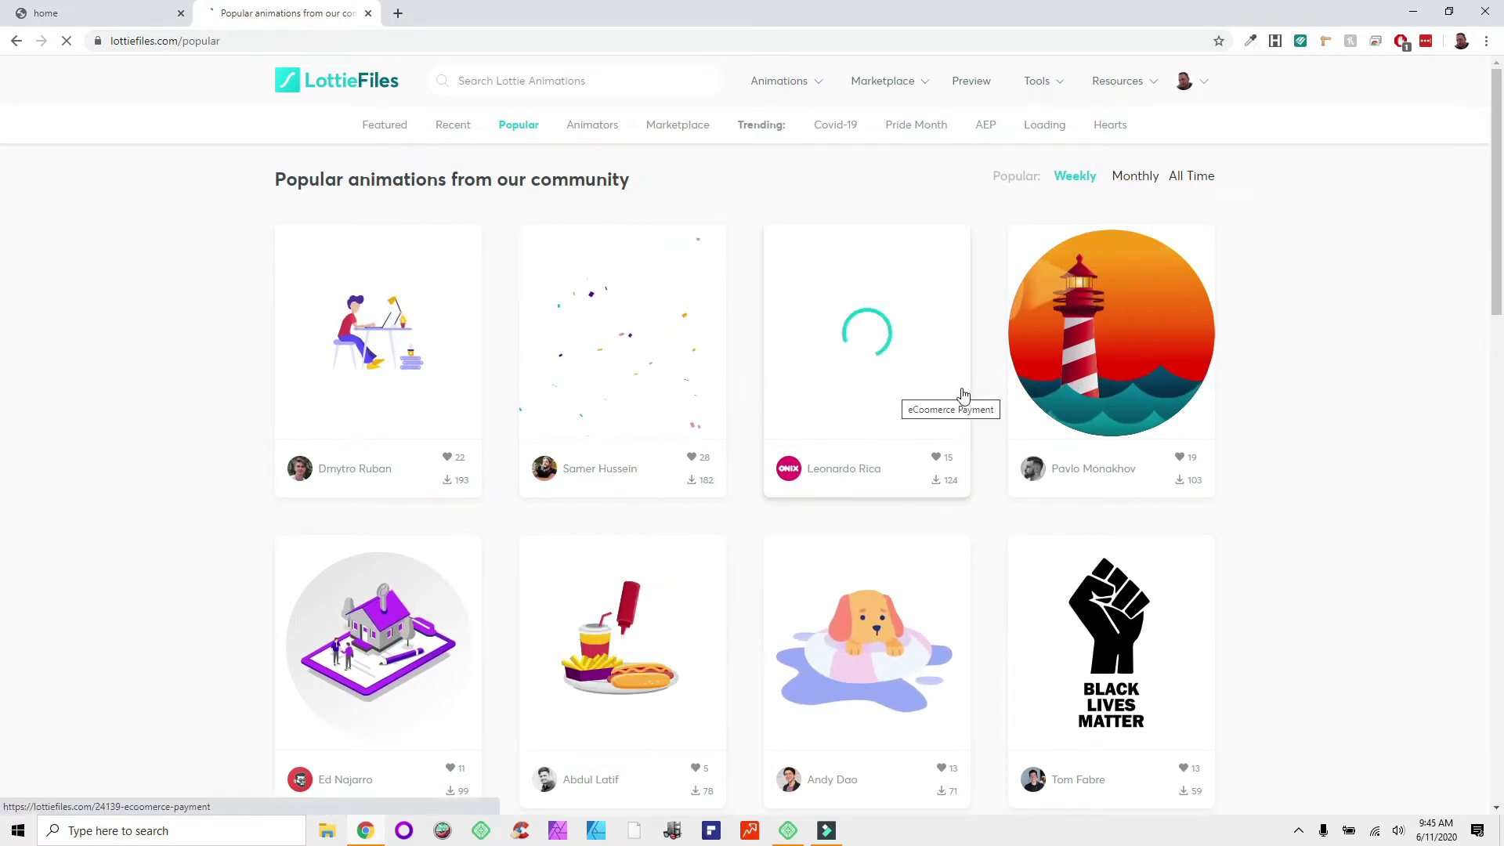
{"action": "scroll", "coordinate": [930, 515], "scroll_direction": "down", "scroll_amount": 4}
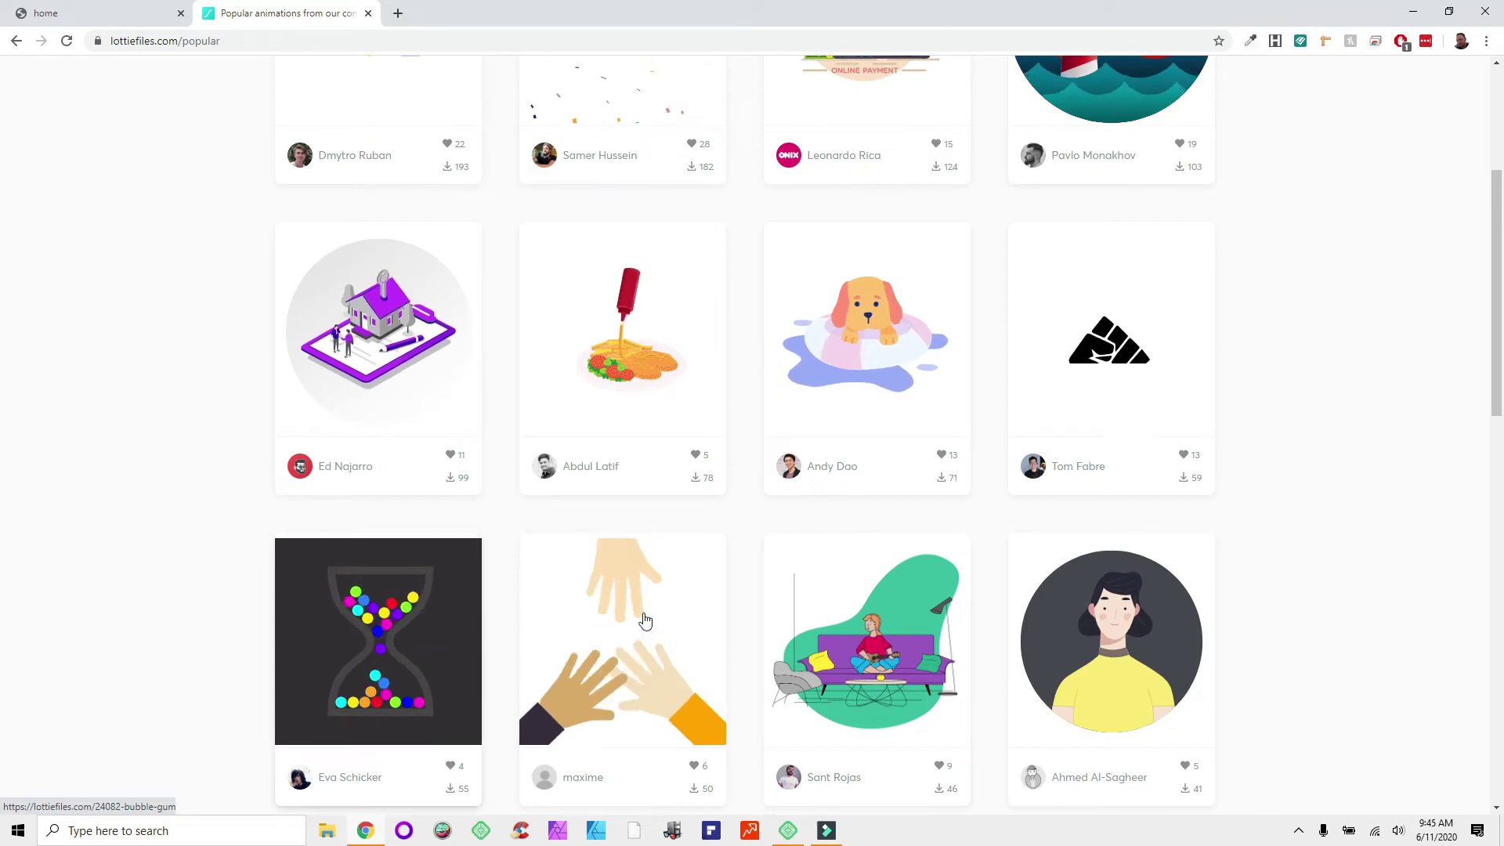
{"action": "scroll", "coordinate": [328, 171], "scroll_direction": "up", "scroll_amount": 4}
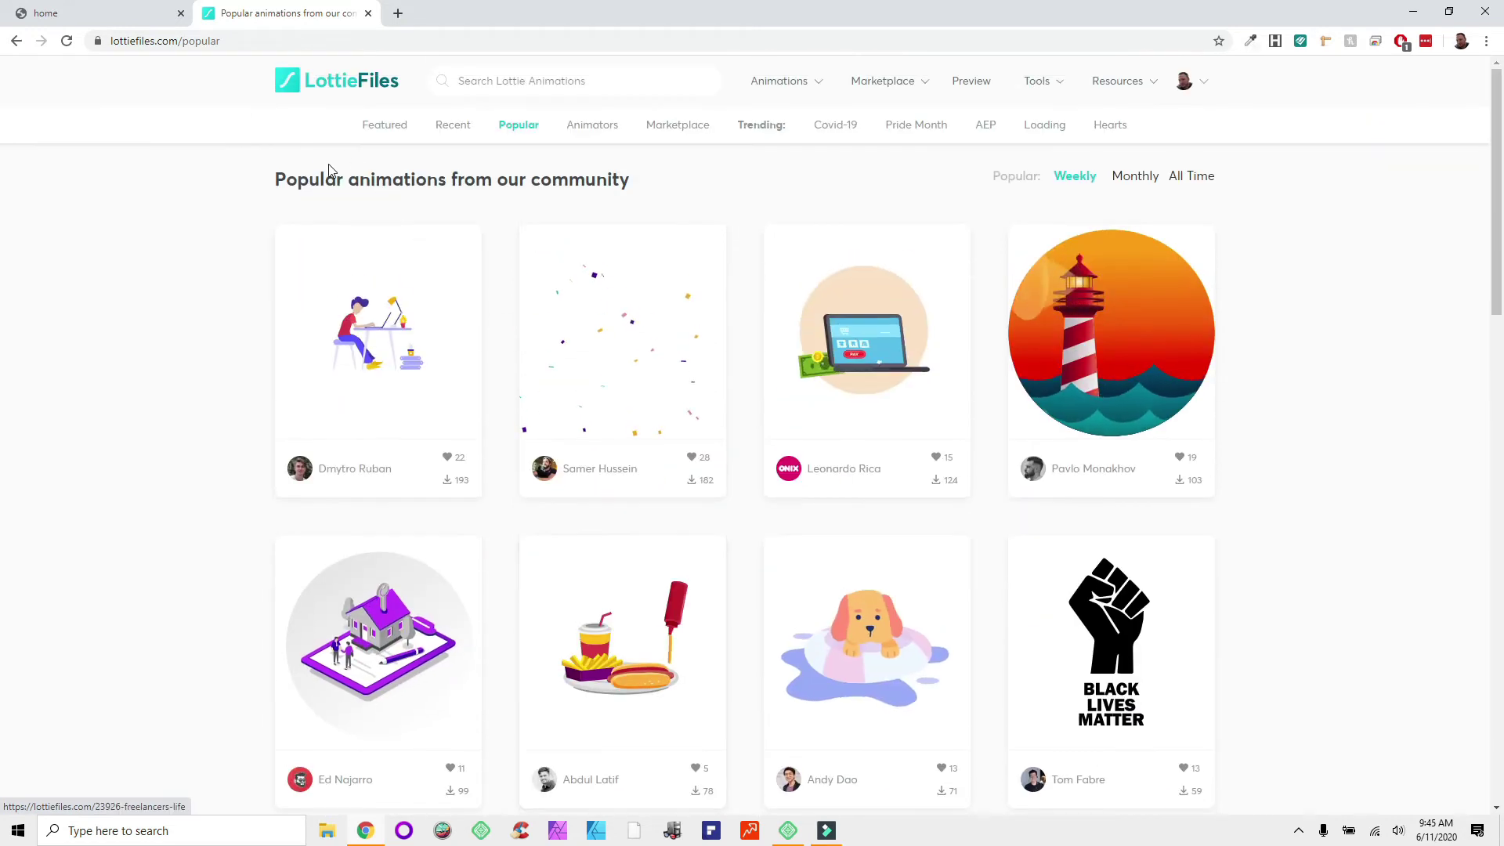
Step: Return to the home page in the Brizy editor and examine the Lottie element's animation link and playback options
{"action": "left_click", "coordinate": [126, 13]}
{"action": "left_click", "coordinate": [766, 412]}
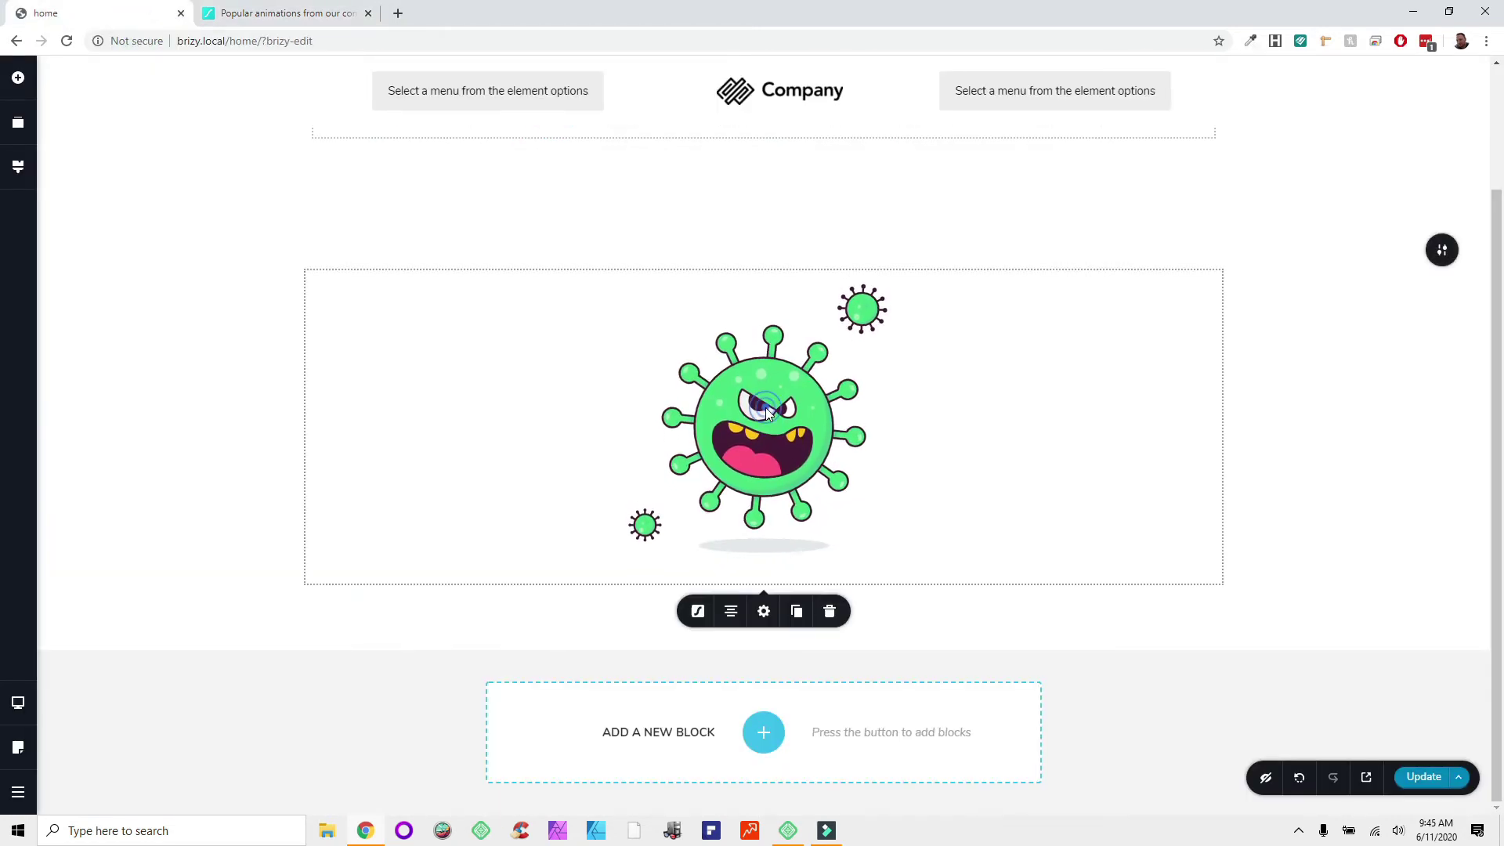
{"action": "left_click", "coordinate": [705, 618]}
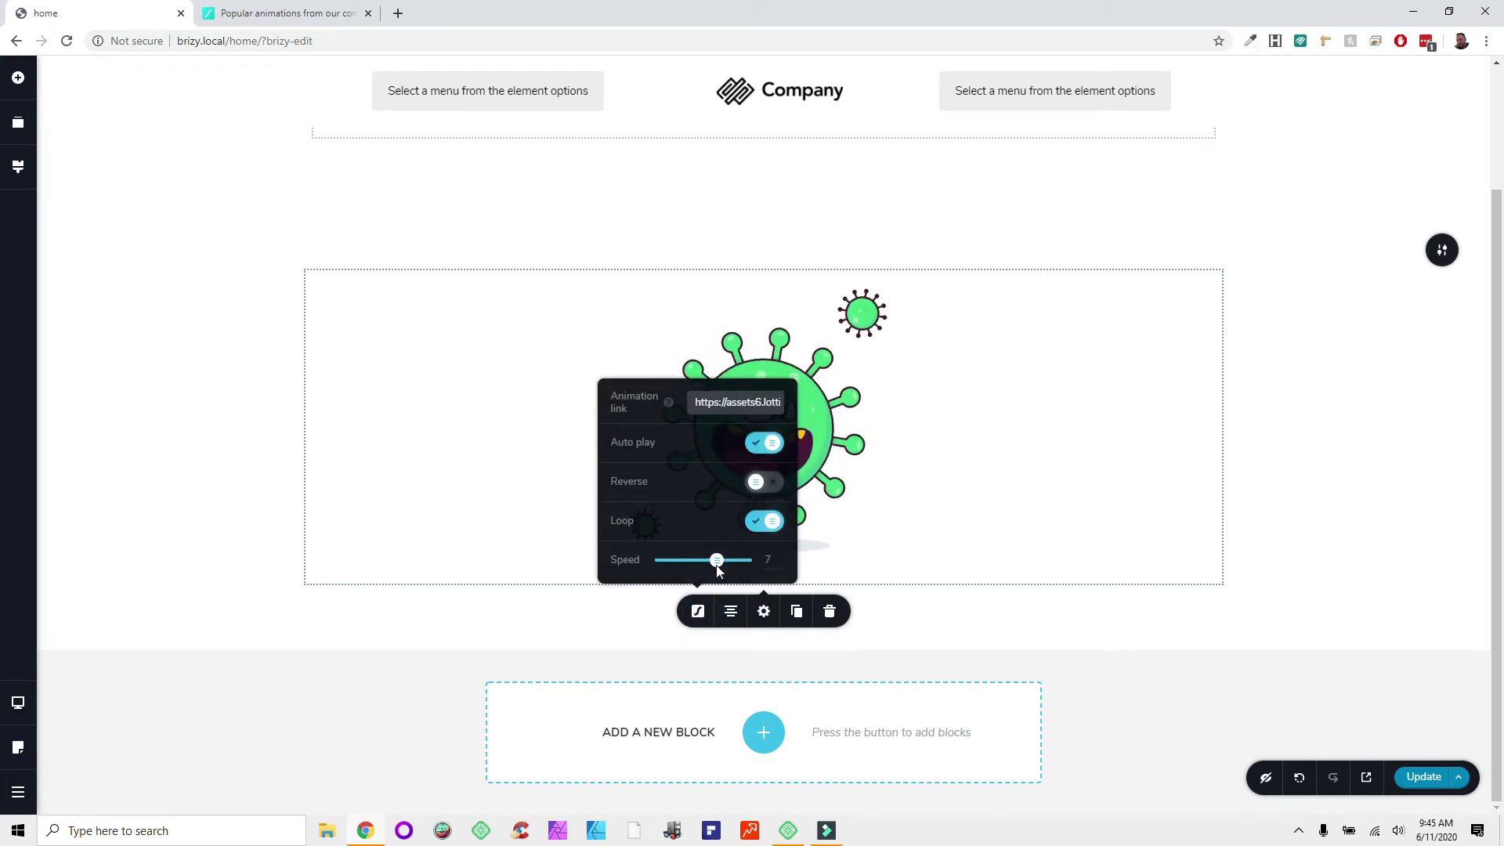
{"action": "left_click", "coordinate": [397, 404]}
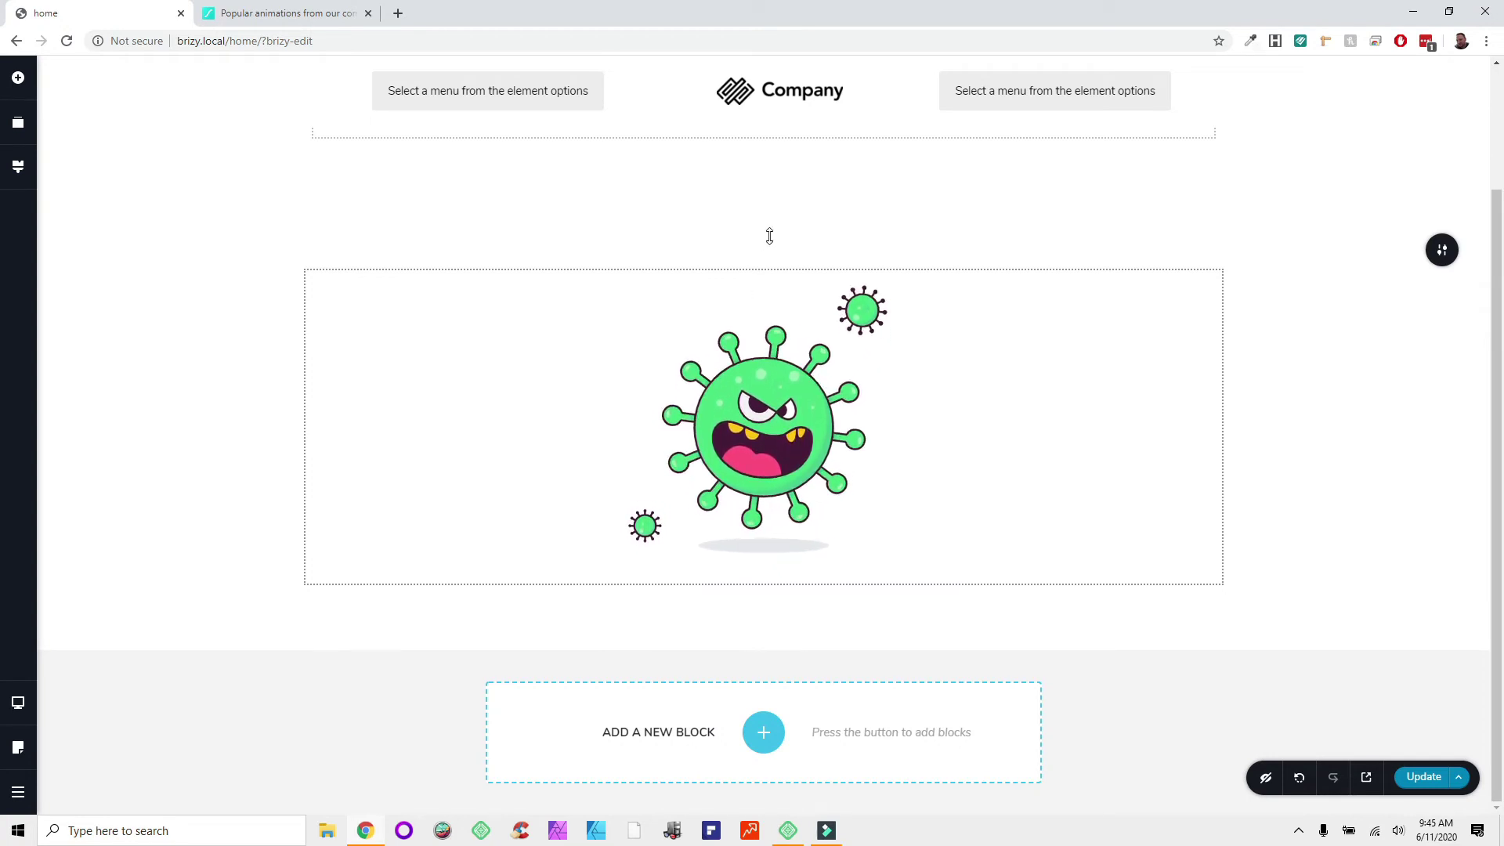
{"action": "mouse_move", "coordinate": [776, 218]}
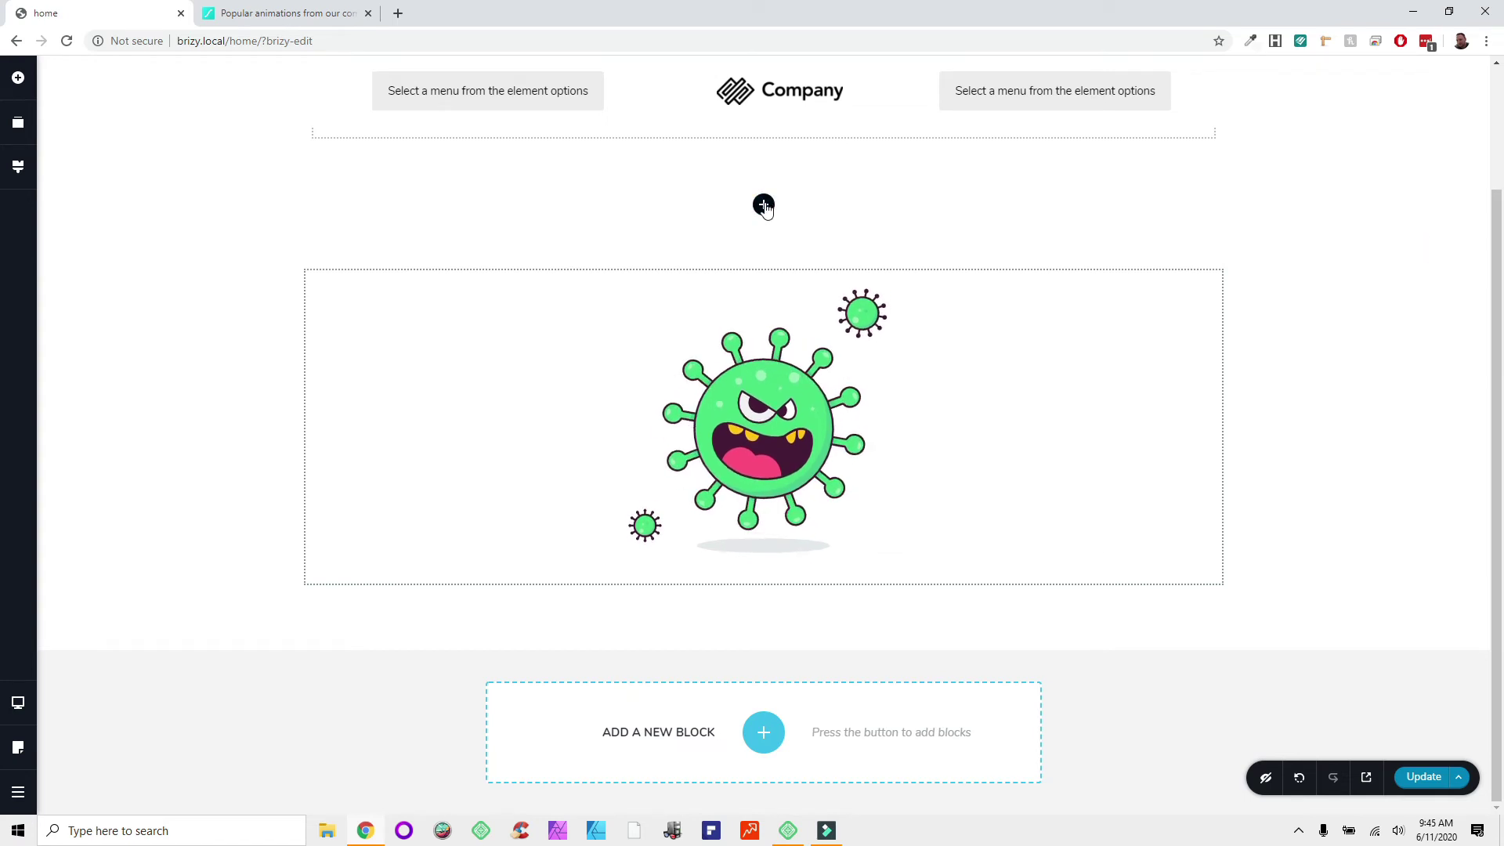
{"action": "left_click", "coordinate": [763, 205]}
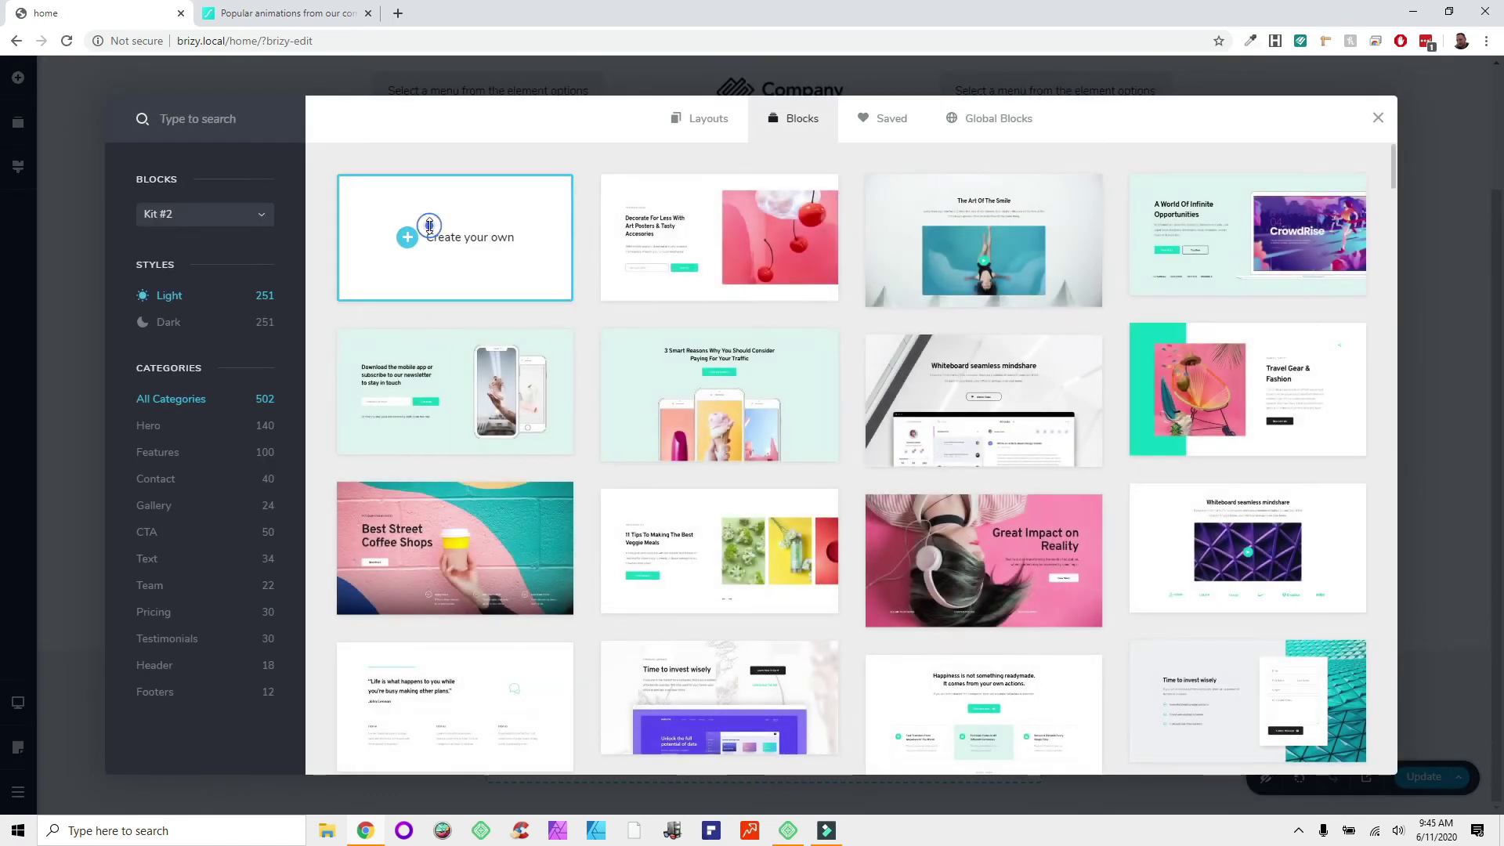
{"action": "left_click", "coordinate": [429, 226]}
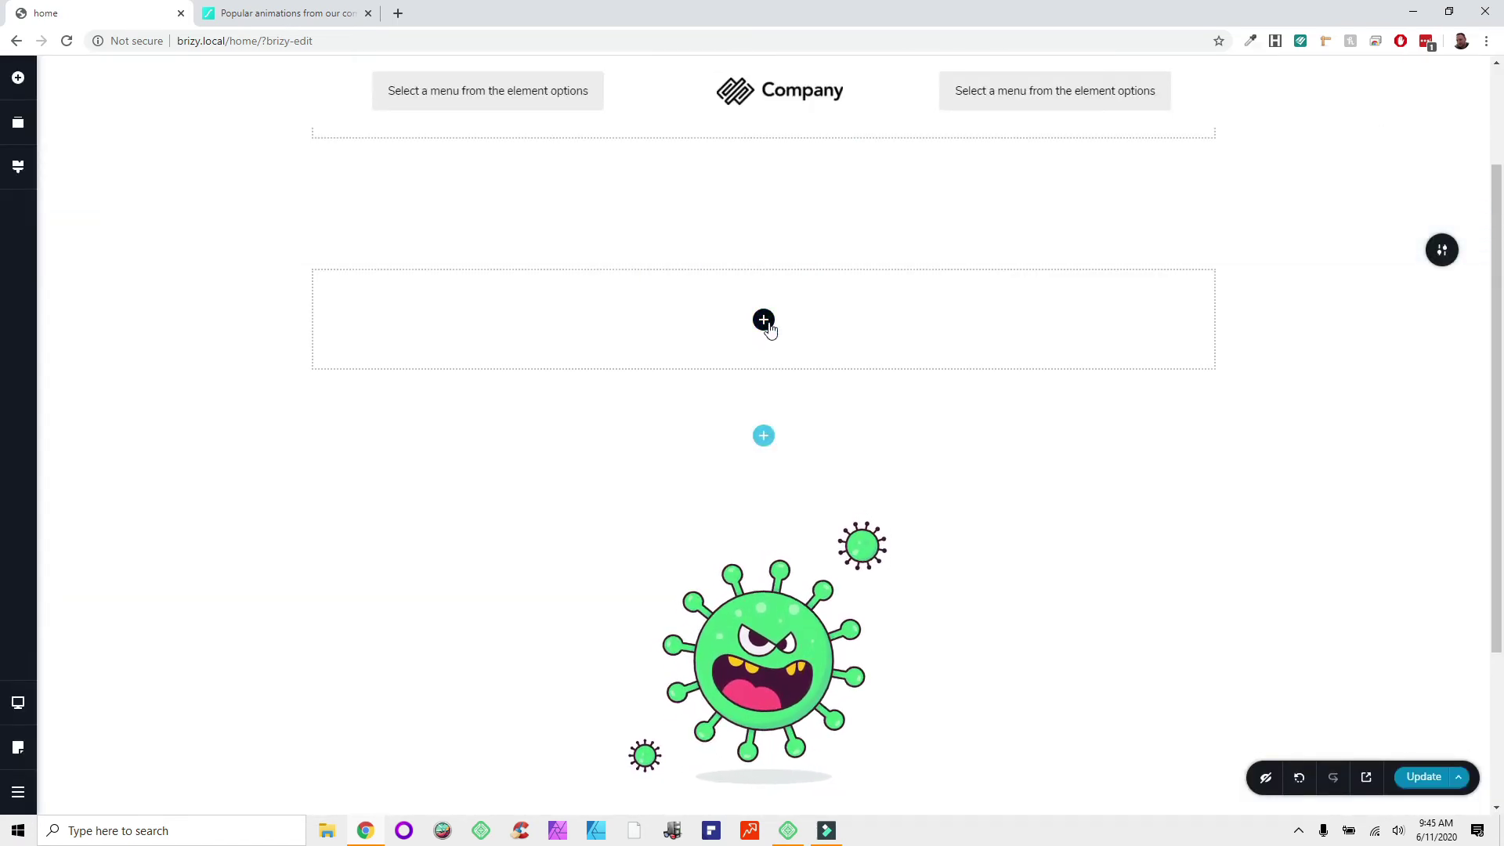
{"action": "left_click", "coordinate": [1438, 252]}
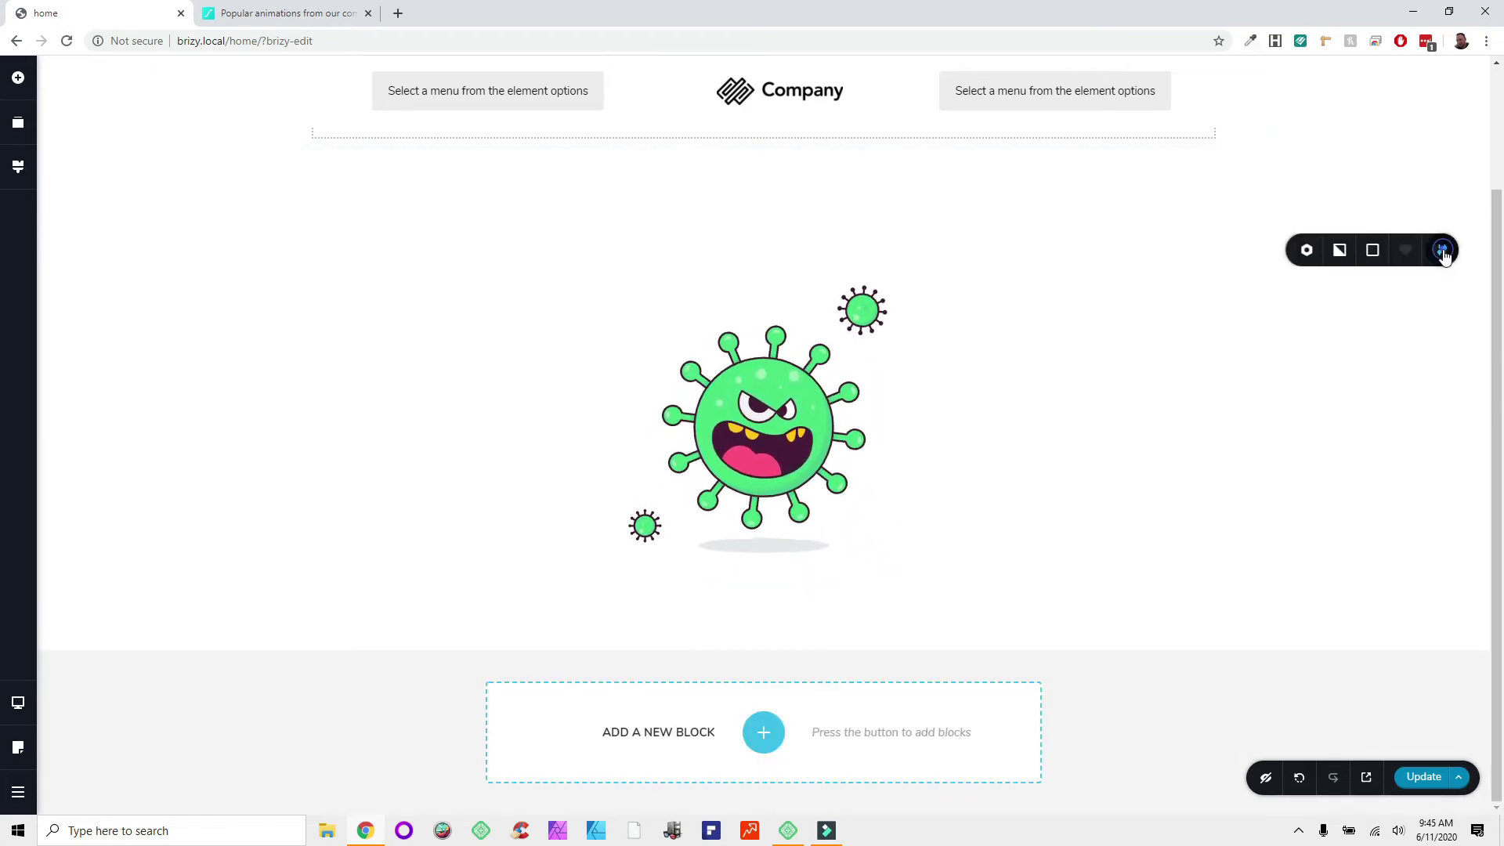
Step: Delete the Lottie animation block and place a Login element in the empty block below the header
{"action": "left_click", "coordinate": [1437, 251]}
{"action": "left_click", "coordinate": [770, 239]}
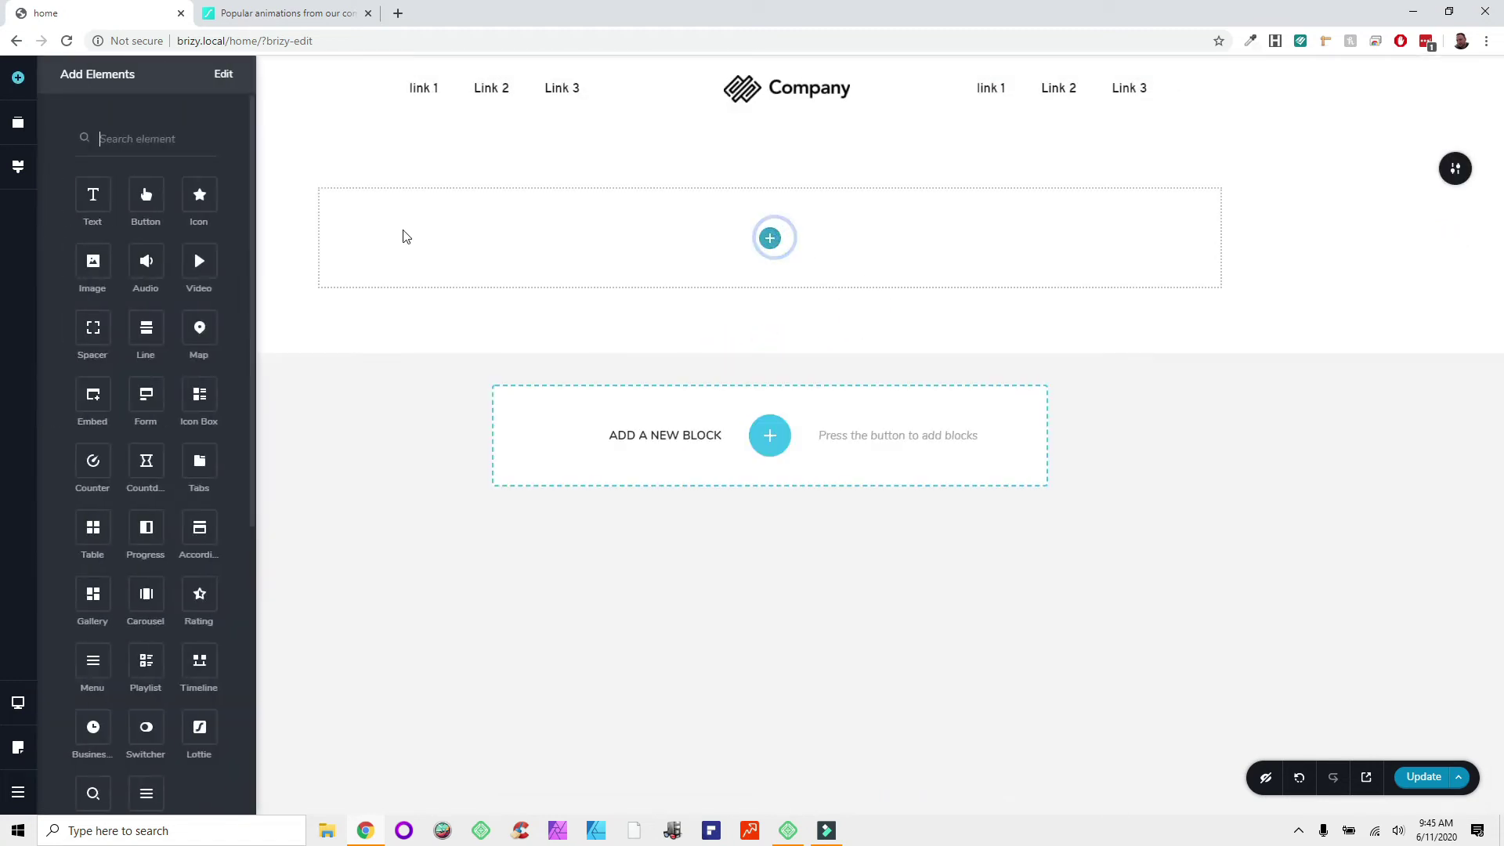
{"action": "scroll", "coordinate": [157, 391], "scroll_direction": "down", "scroll_amount": 3}
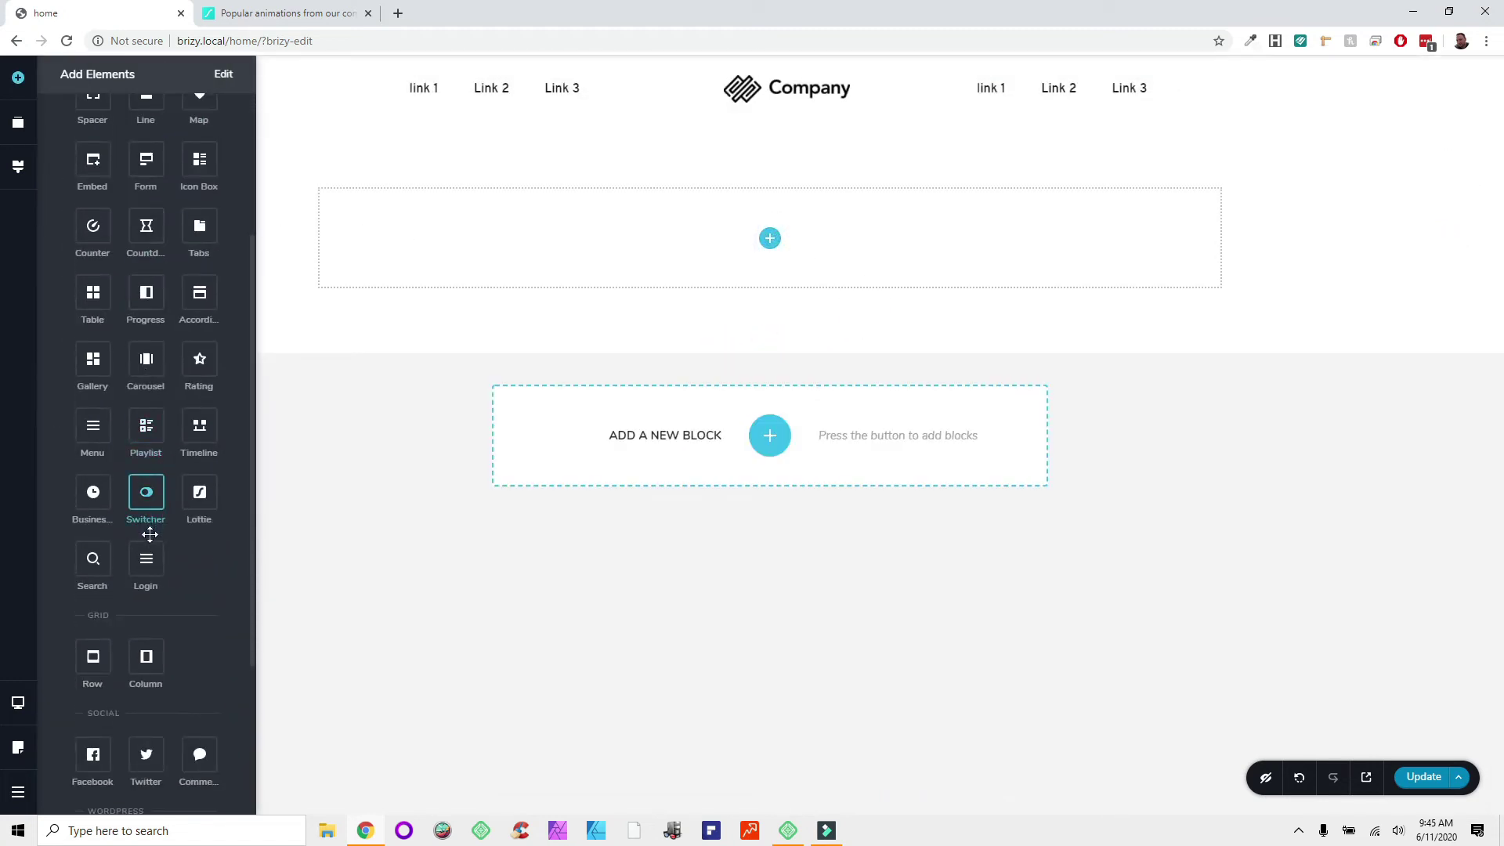
{"action": "left_click_drag", "start_coordinate": [148, 557], "coordinate": [743, 256]}
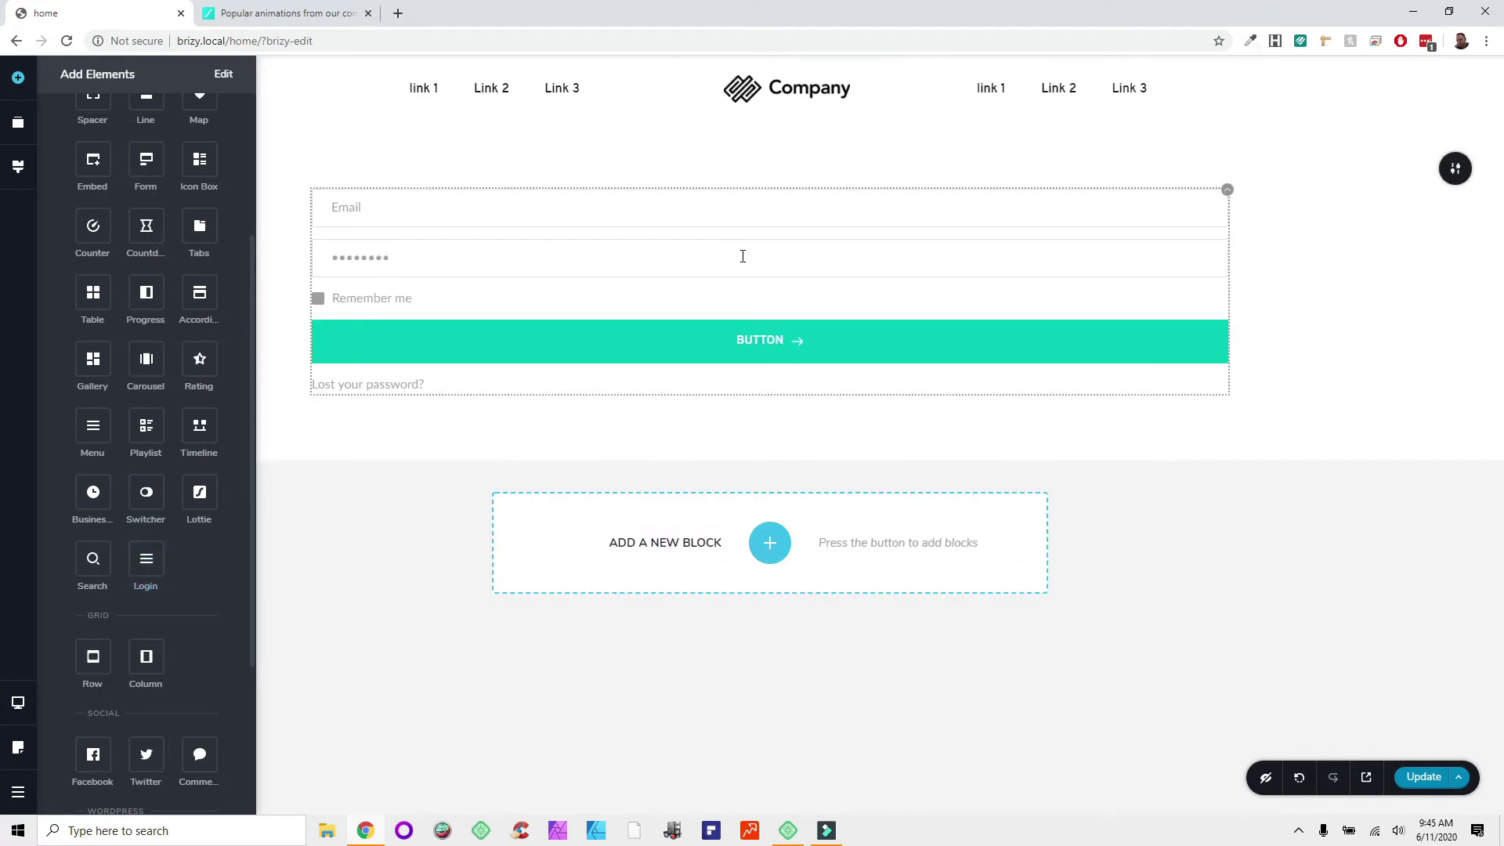
Step: Set the Login element's padding to 52 px
{"action": "left_click", "coordinate": [1226, 200]}
{"action": "left_click", "coordinate": [1210, 229]}
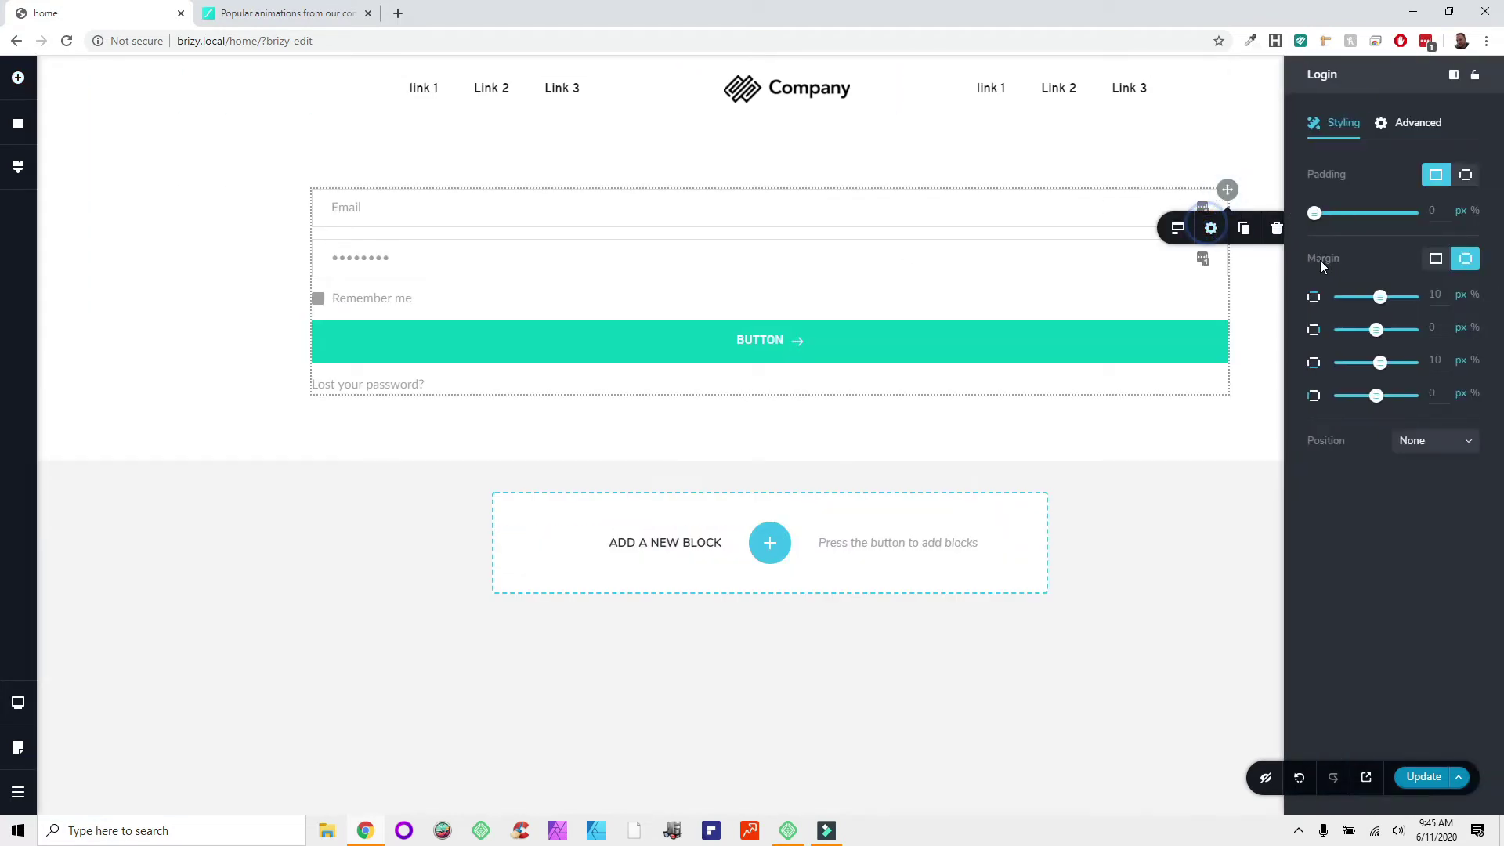
{"action": "left_click_drag", "start_coordinate": [1402, 214], "coordinate": [1365, 213]}
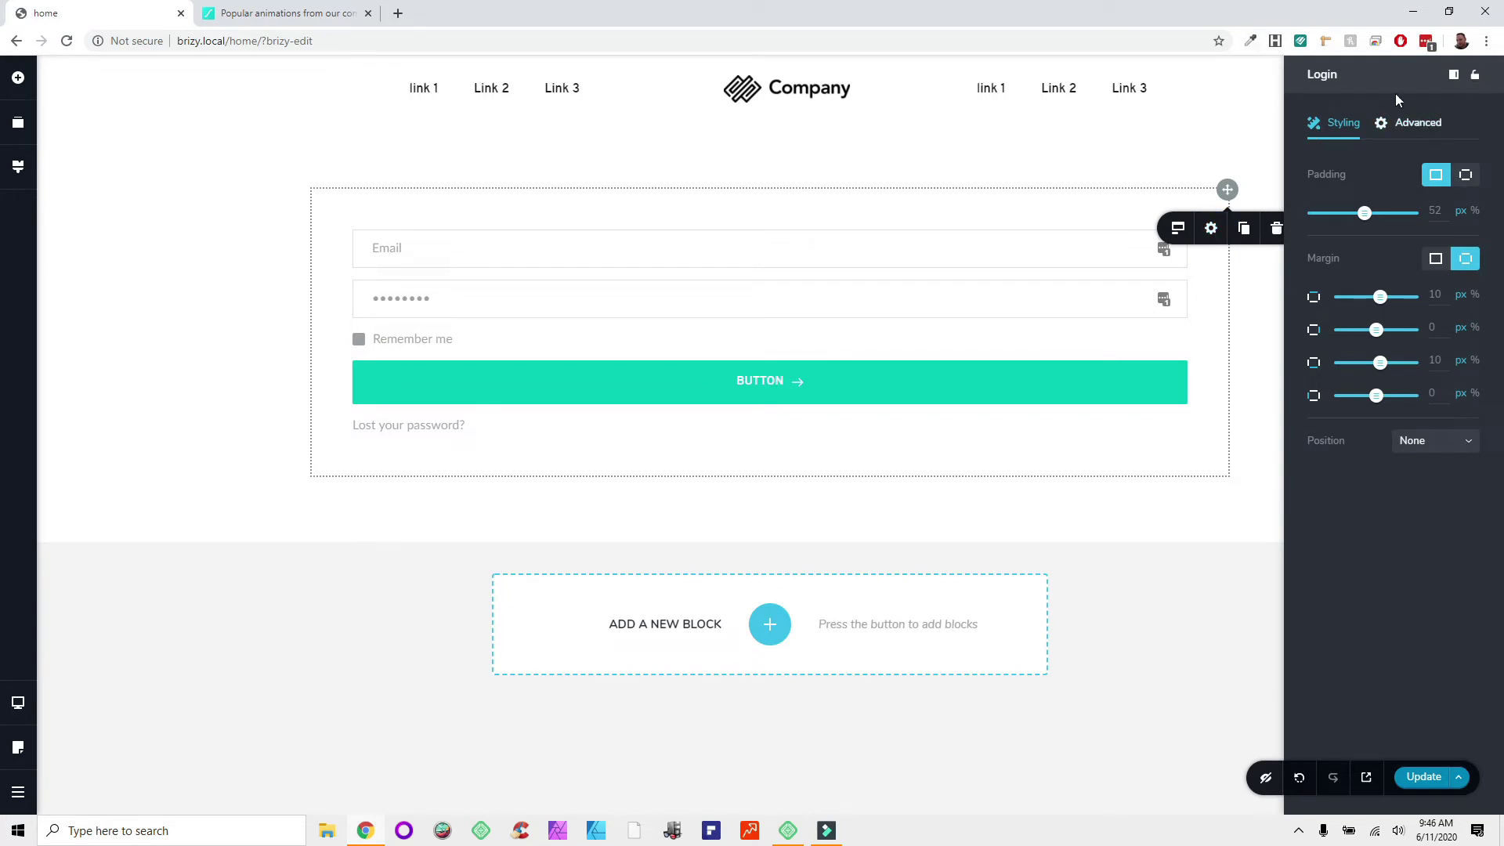
Step: Reopen the Login element's additional settings and view the available position choices
{"action": "left_click", "coordinate": [1133, 163]}
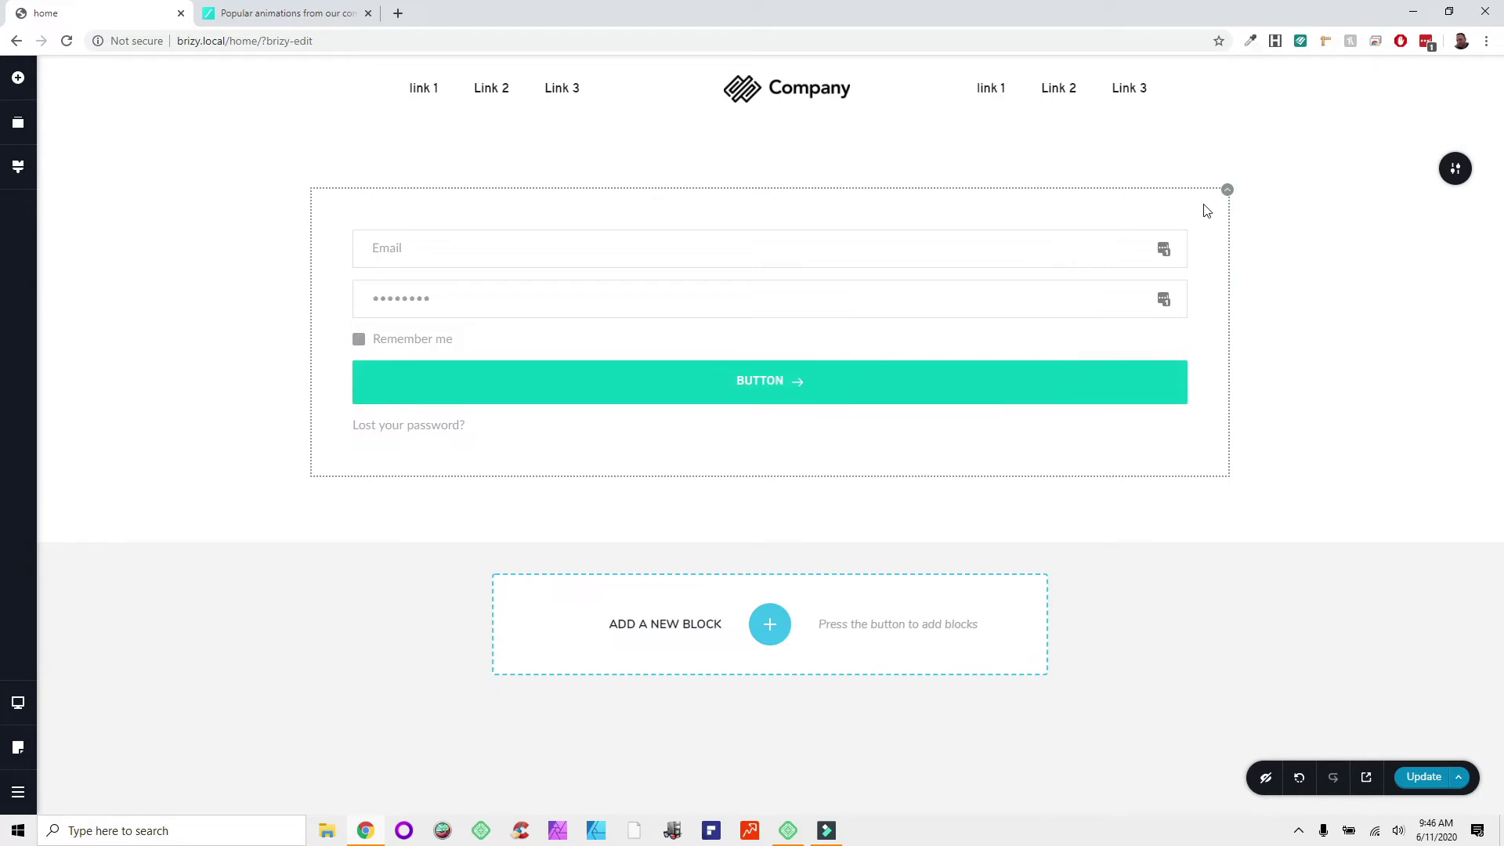
{"action": "left_click", "coordinate": [1225, 195]}
{"action": "left_click", "coordinate": [1210, 228]}
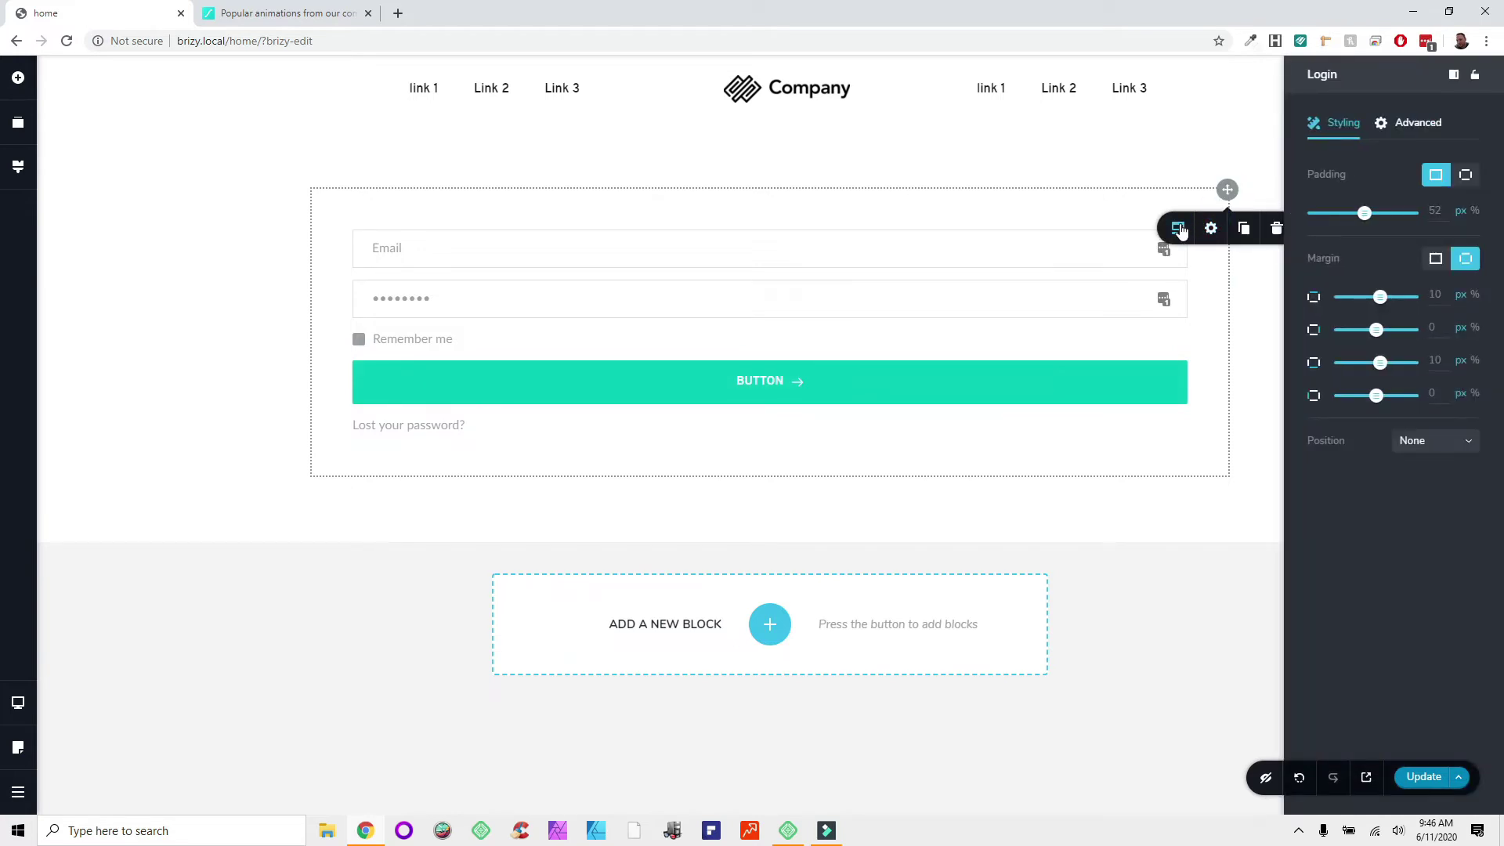
{"action": "left_click", "coordinate": [1422, 443]}
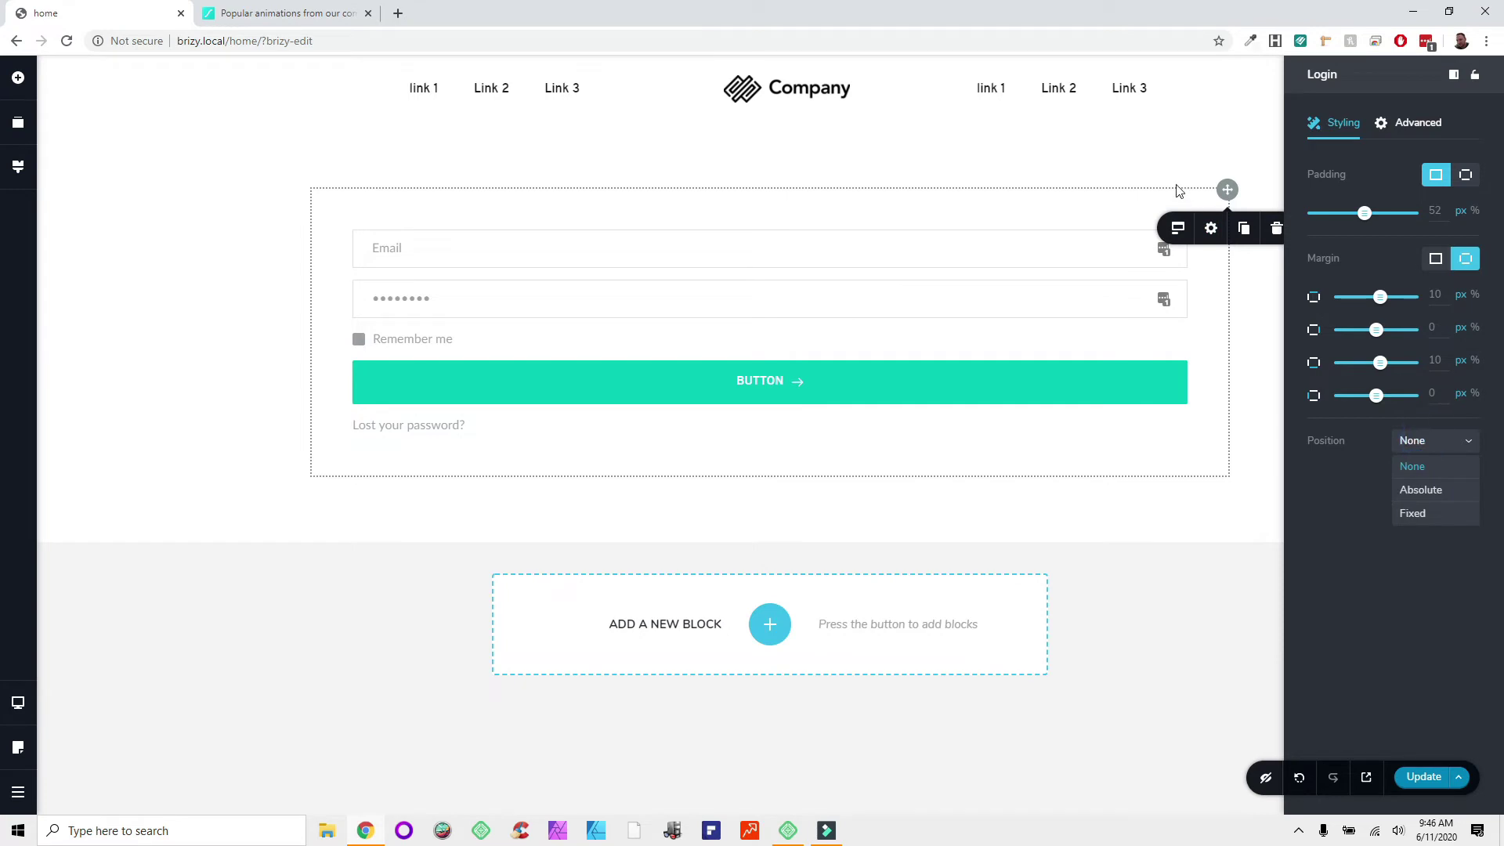
Step: Try the Register and Forgot Password types on the Login element, and set its type back to Login
{"action": "left_click", "coordinate": [1178, 228]}
{"action": "left_click", "coordinate": [1212, 313]}
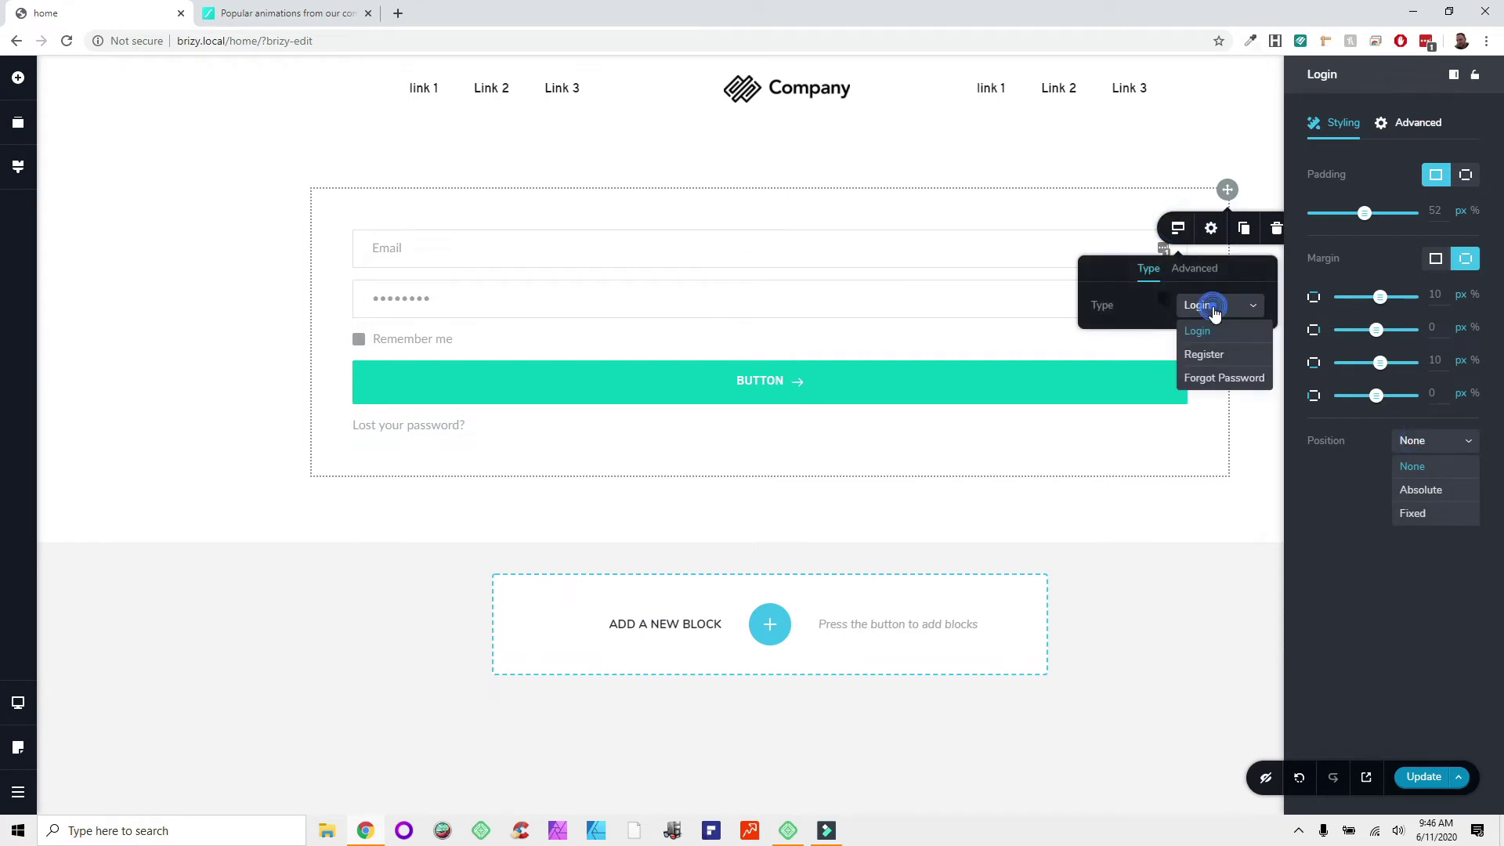
{"action": "left_click", "coordinate": [1206, 356]}
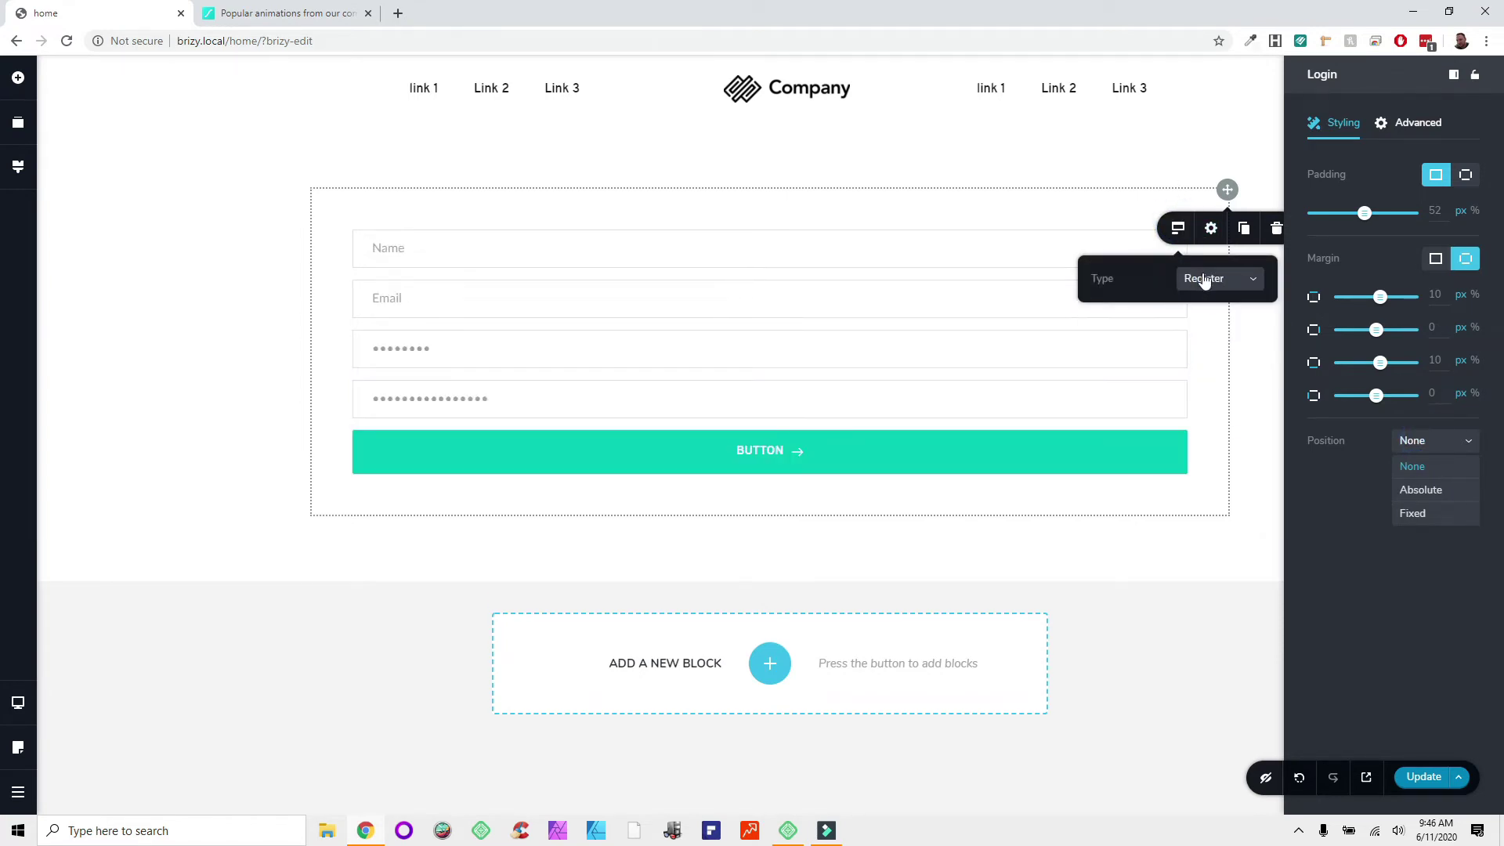
{"action": "left_click", "coordinate": [1204, 281]}
{"action": "left_click", "coordinate": [1214, 354]}
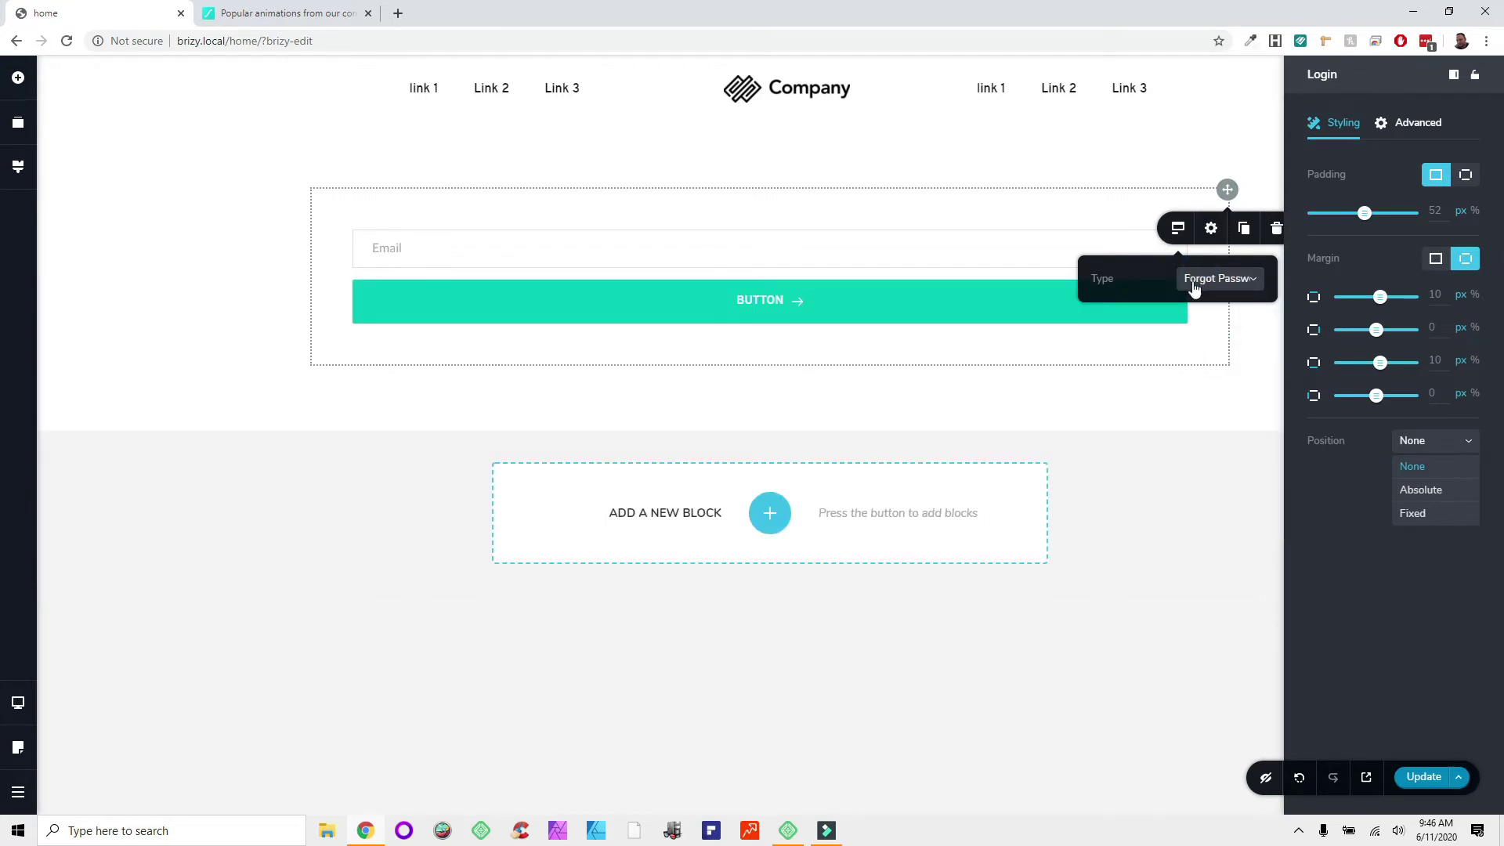
{"action": "left_click", "coordinate": [1198, 283]}
{"action": "left_click", "coordinate": [1202, 306]}
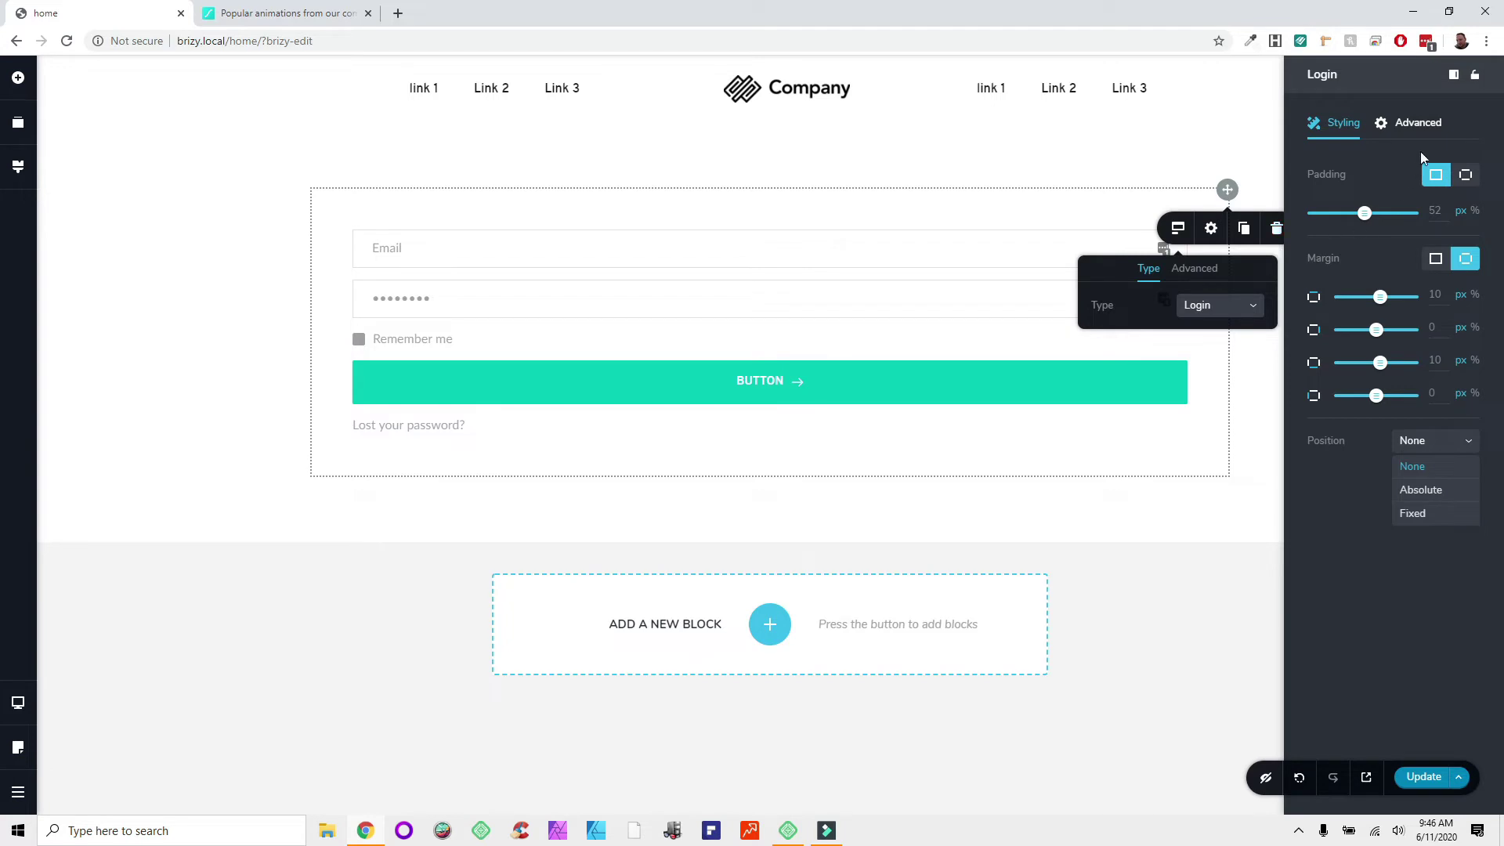
Step: Try docking the Login settings sidebar on the opposite side, return it to its original side, and lock it open
{"action": "left_click", "coordinate": [1454, 76]}
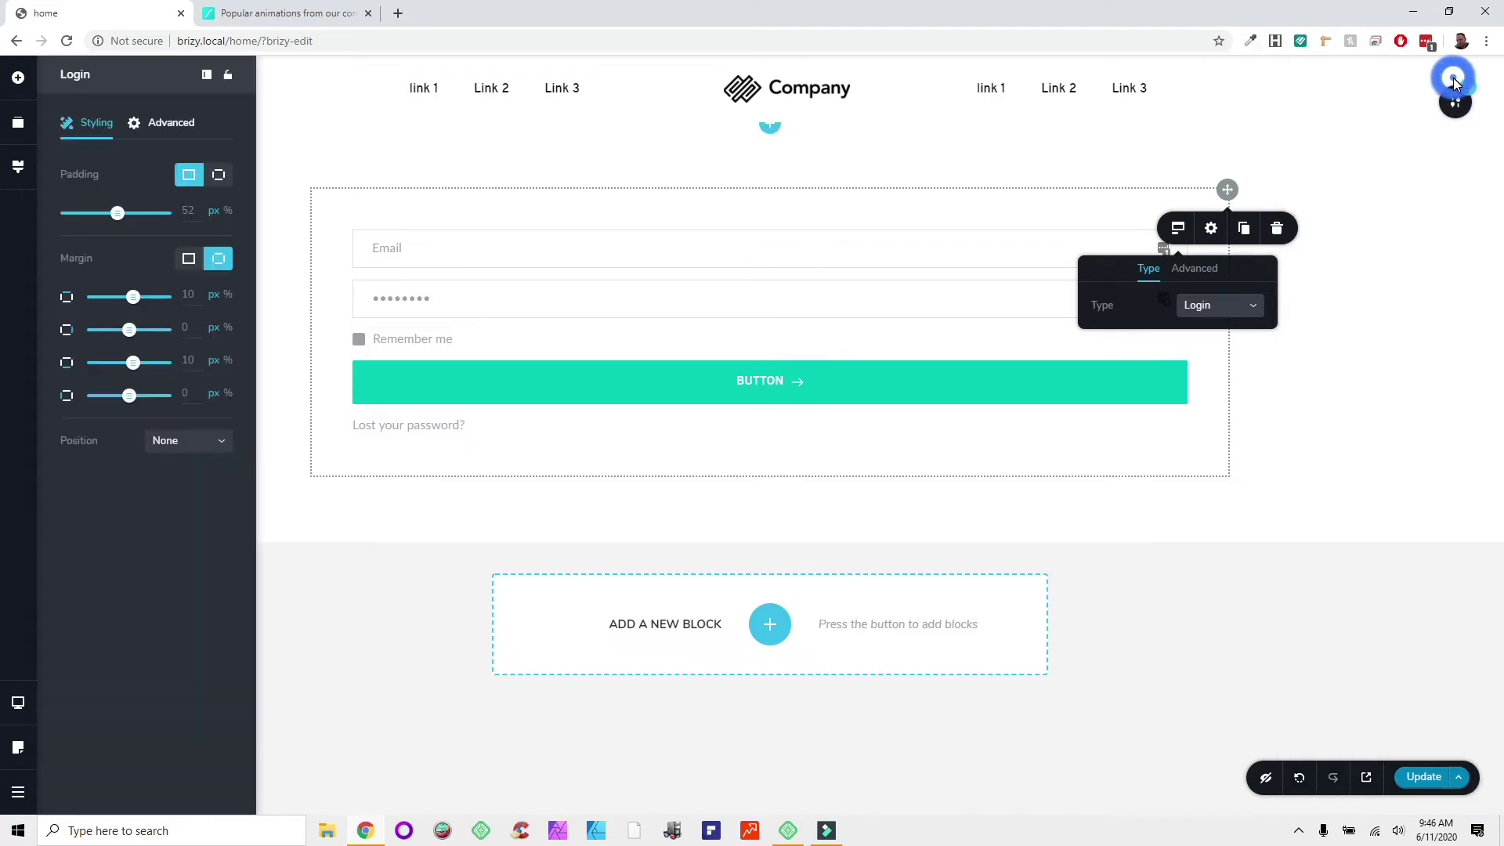
{"action": "left_click", "coordinate": [207, 76]}
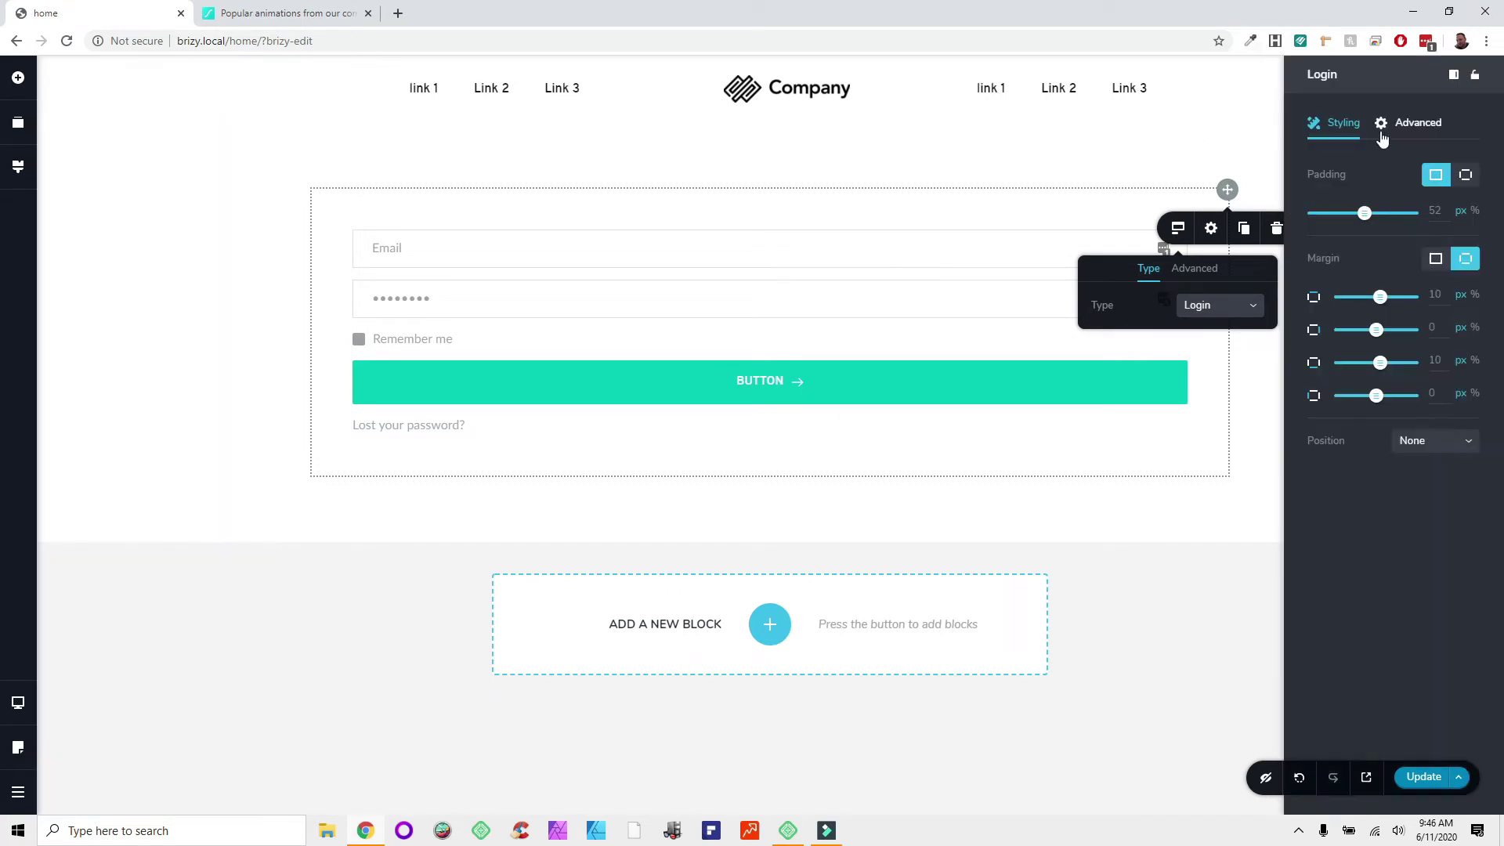
{"action": "left_click", "coordinate": [1454, 76]}
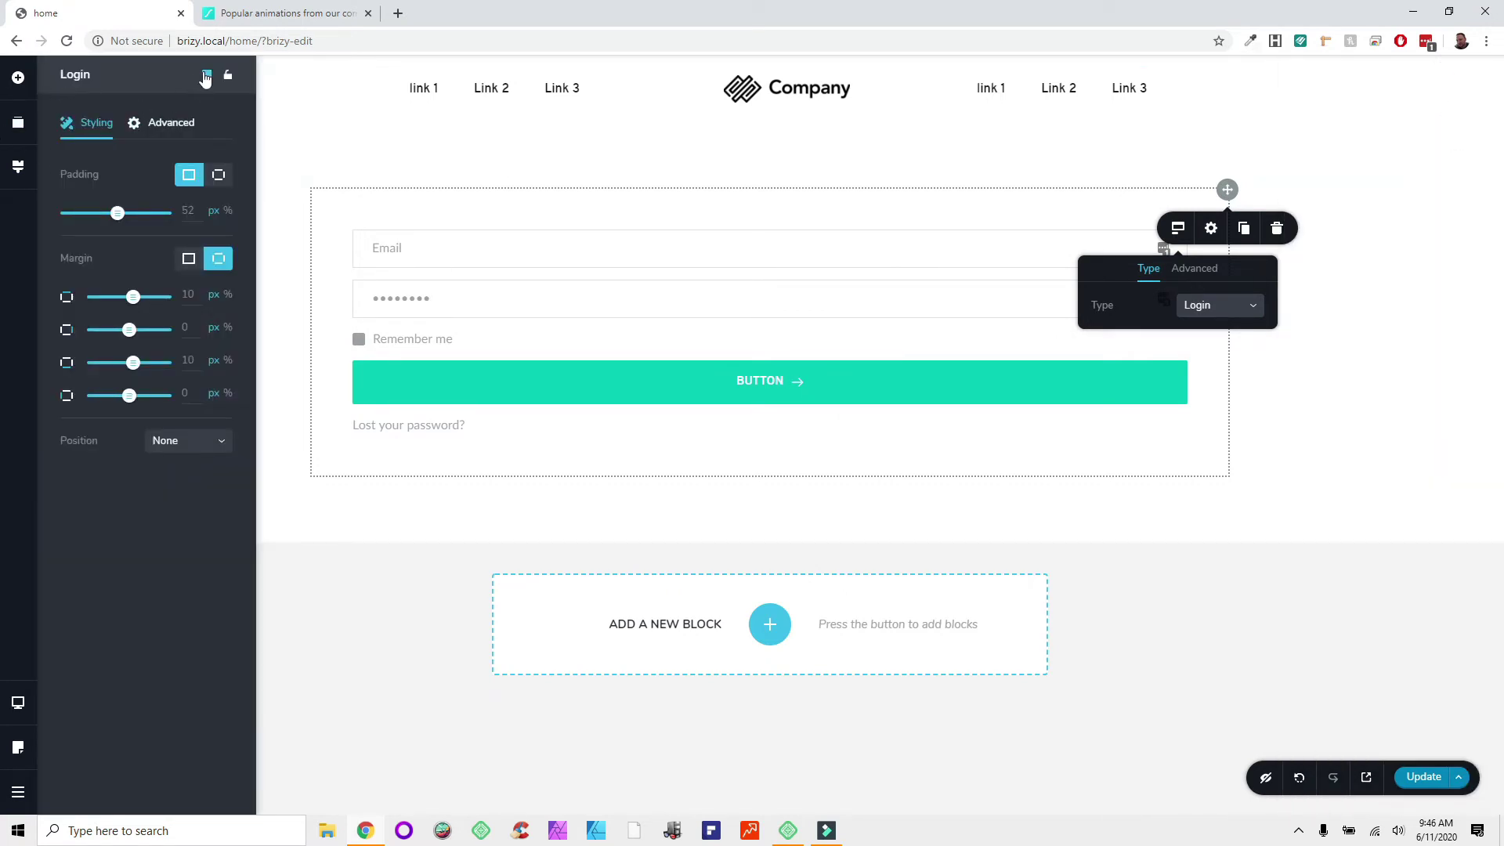
{"action": "left_click", "coordinate": [206, 76]}
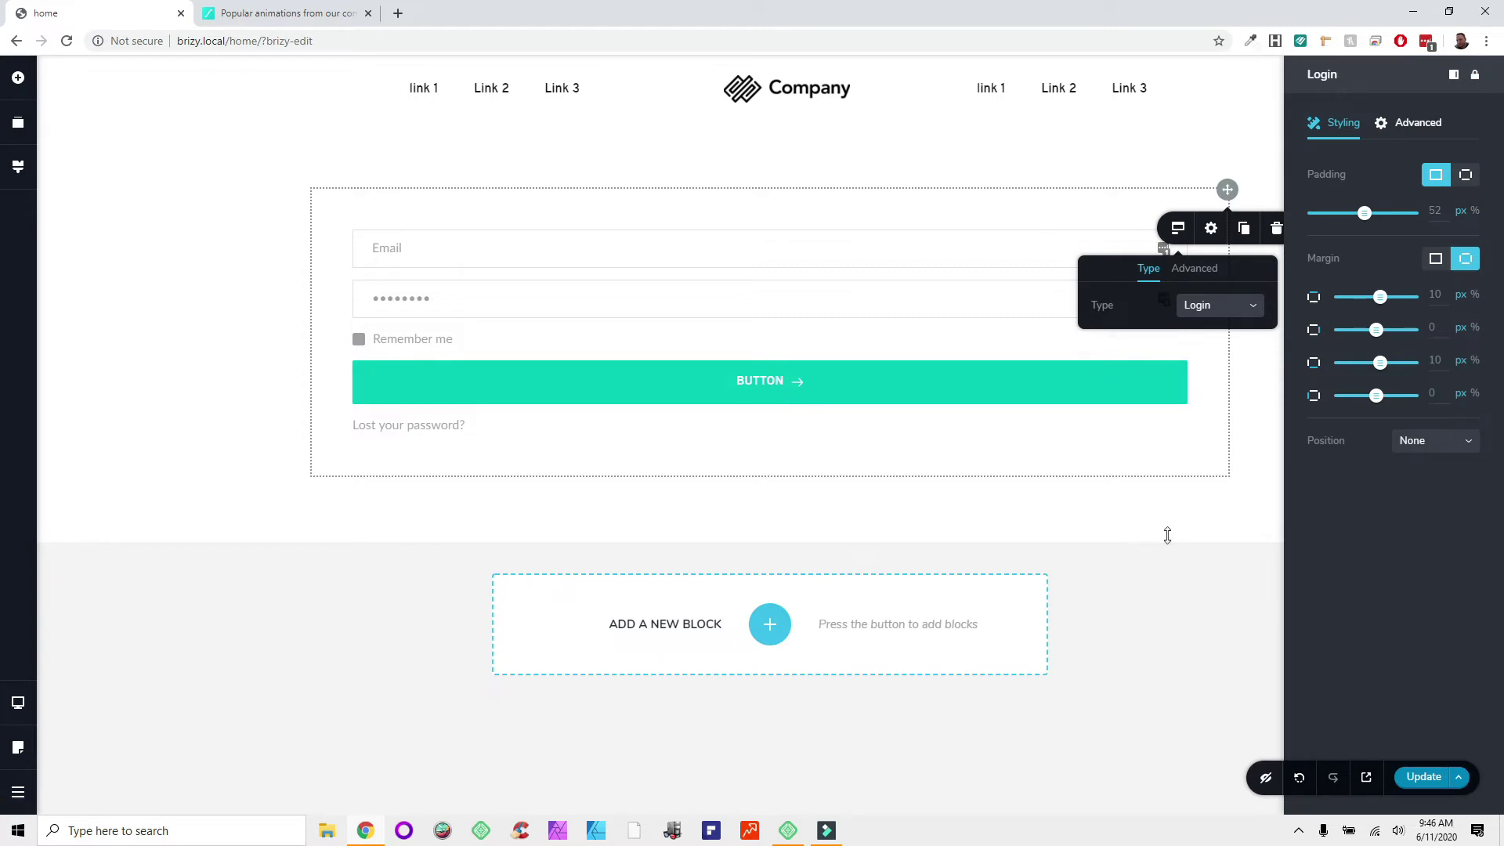
Step: Select the login form's lost-password link, input fields, submit button and whole element in turn to check their additional settings
{"action": "left_click", "coordinate": [953, 440]}
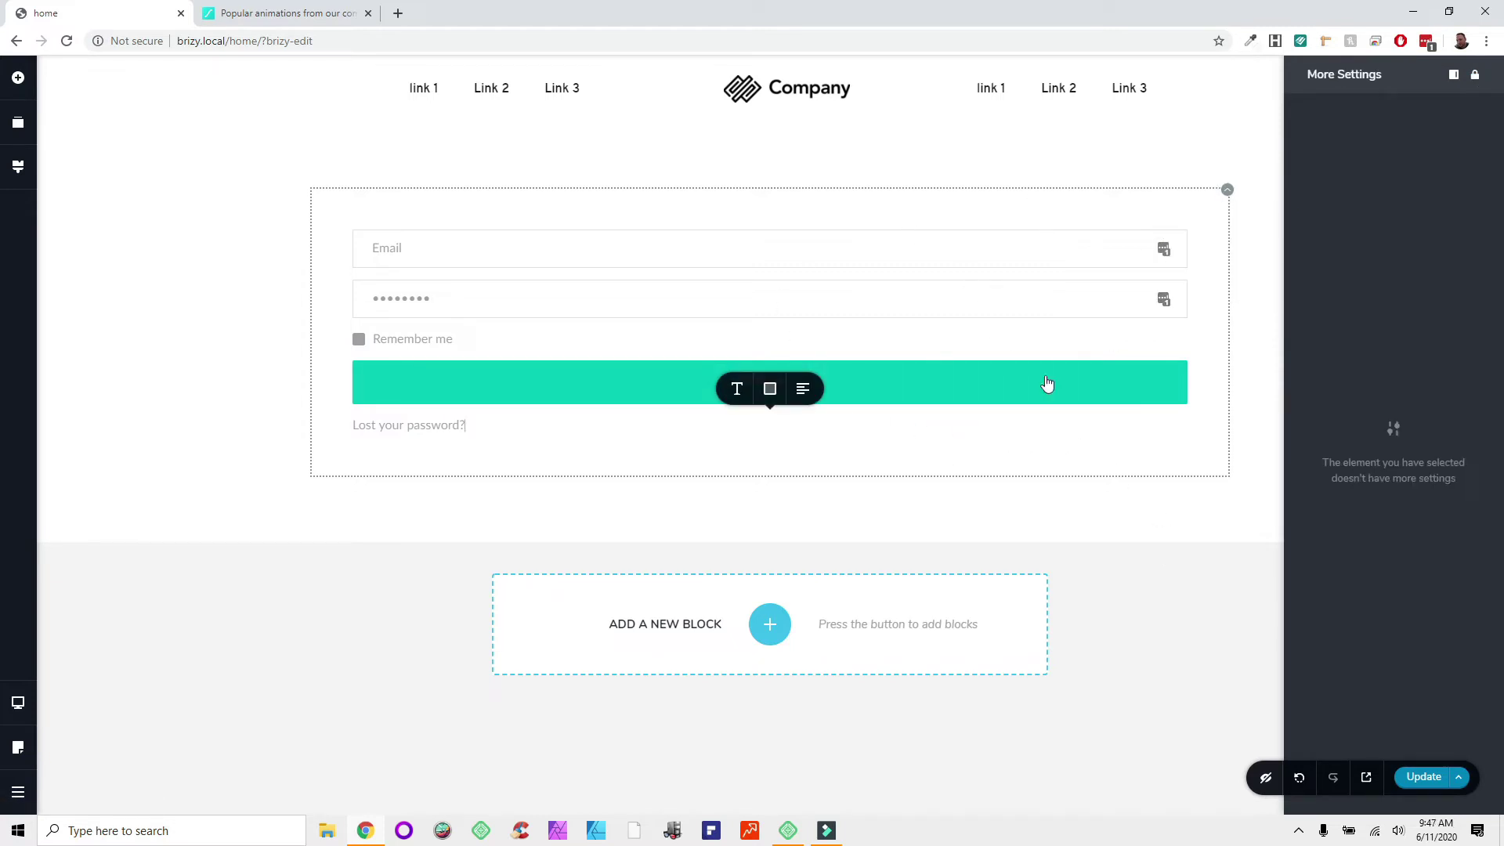
{"action": "left_click", "coordinate": [506, 232]}
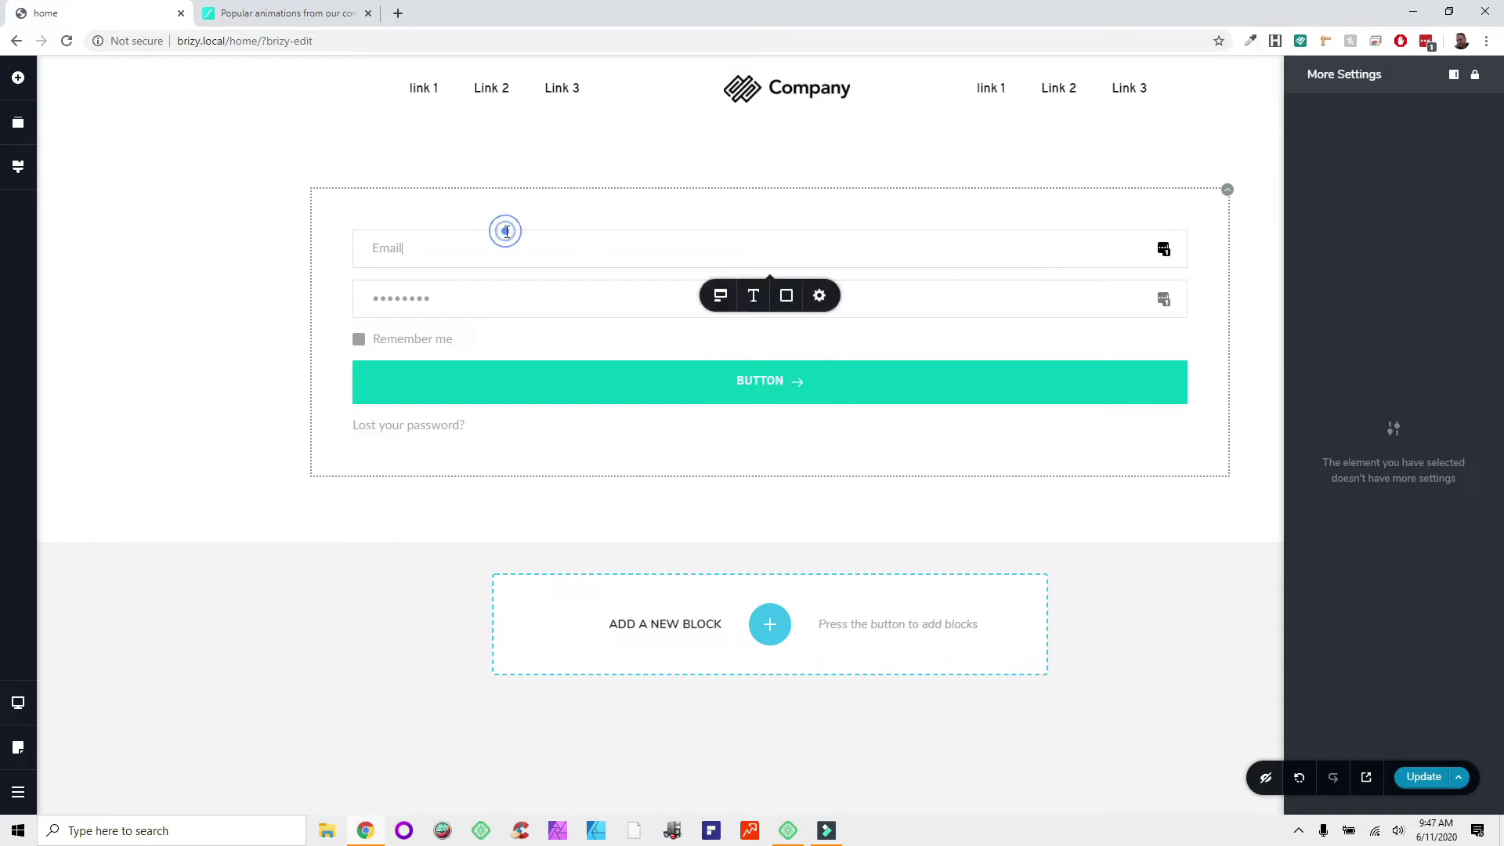
{"action": "left_click", "coordinate": [735, 312]}
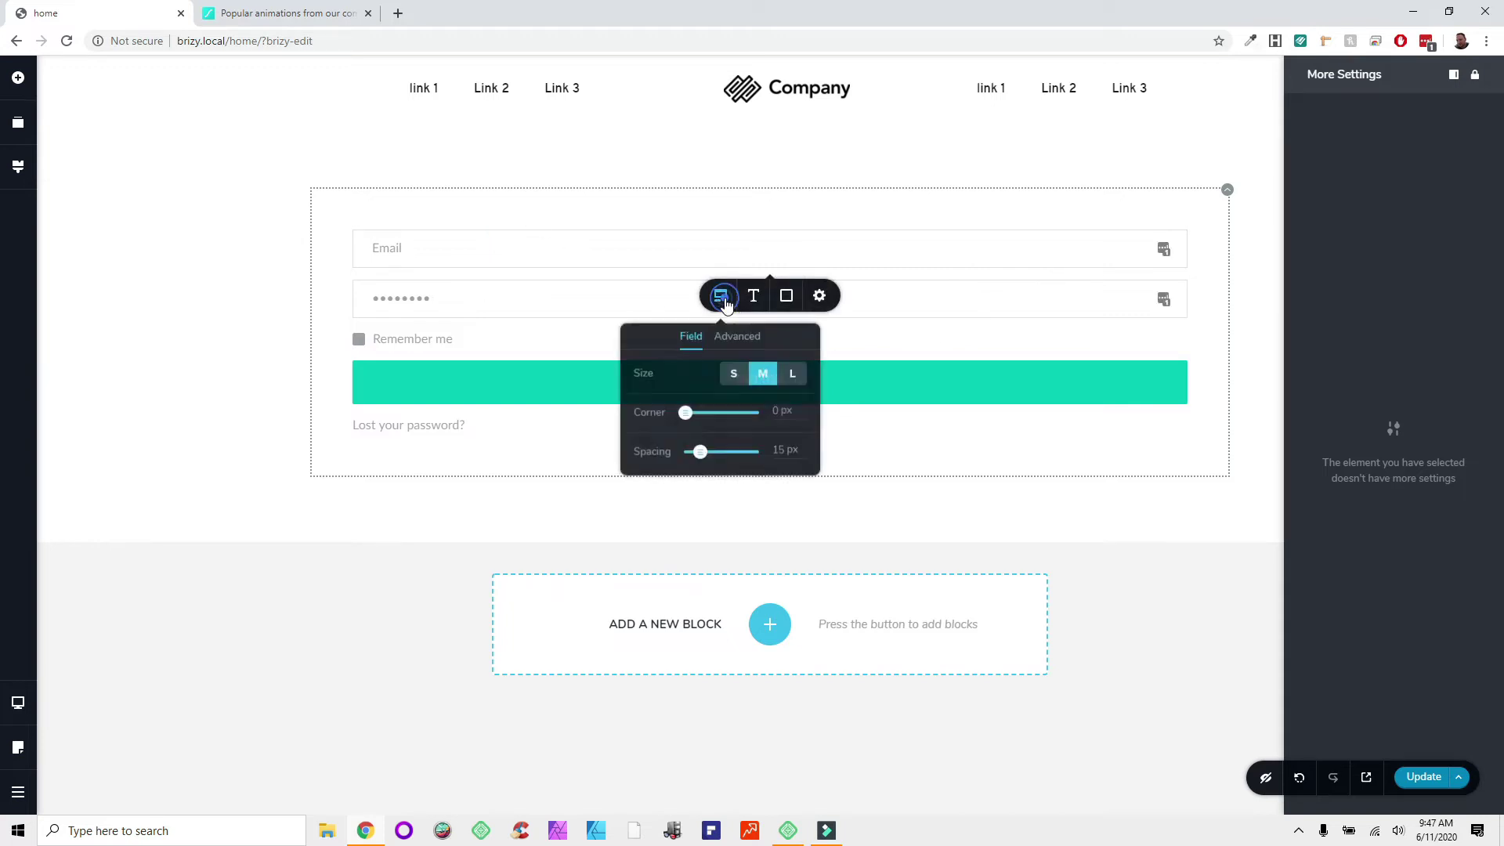
{"action": "left_click", "coordinate": [944, 308]}
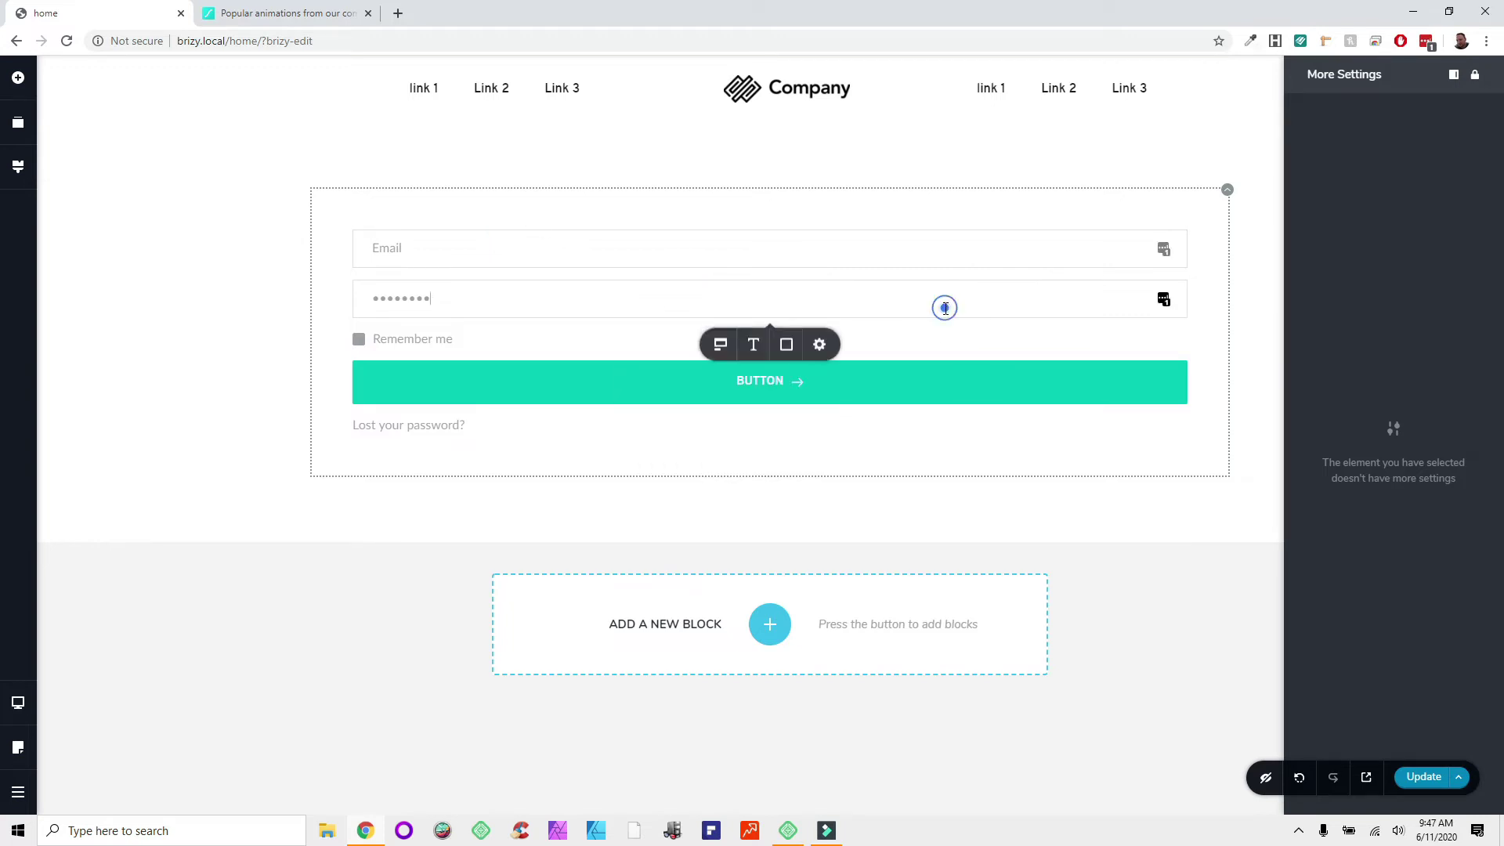
{"action": "left_click", "coordinate": [903, 376]}
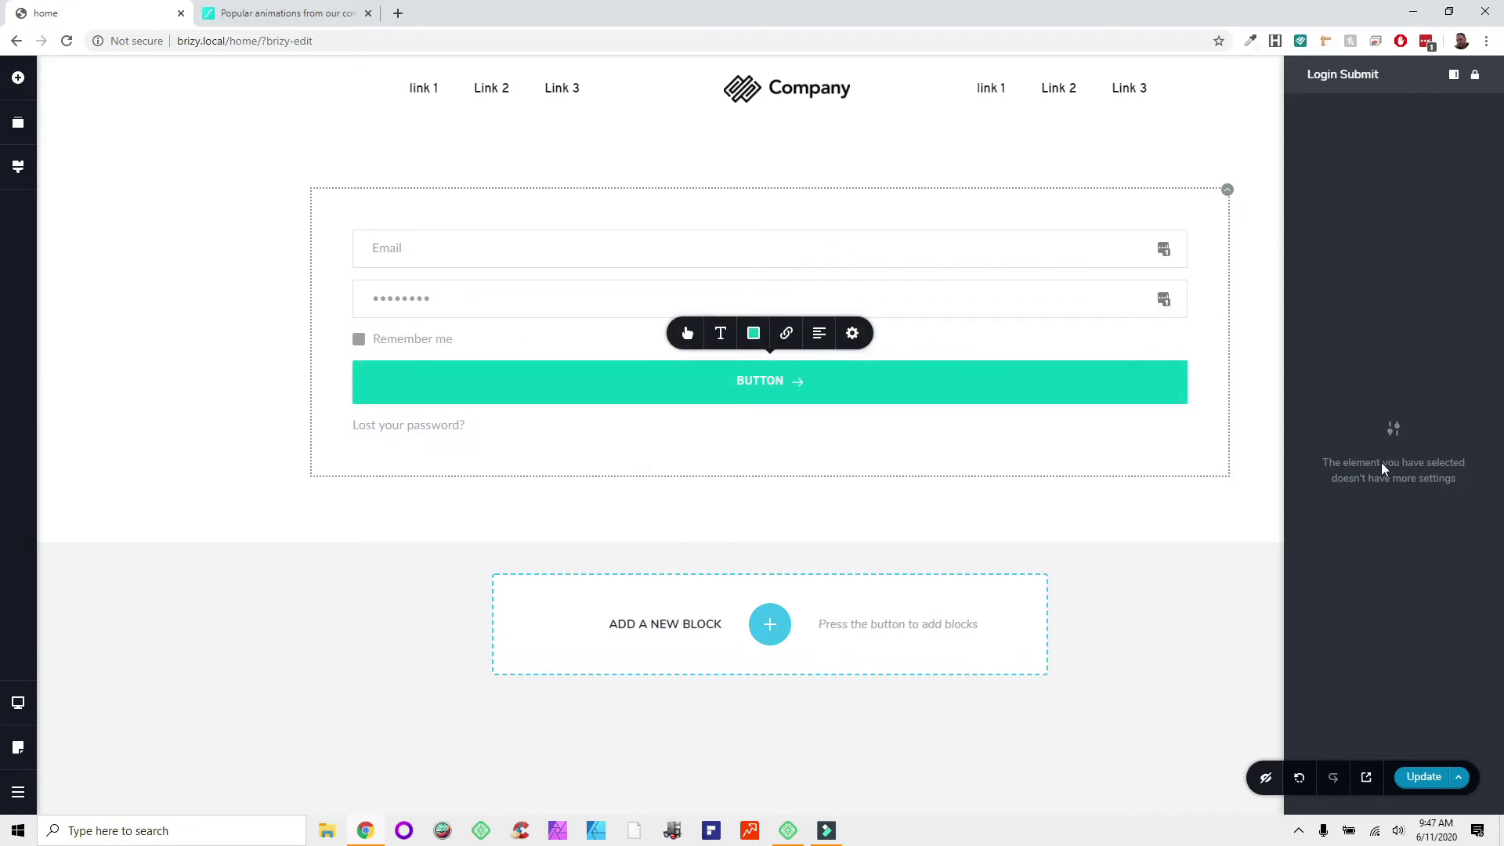
{"action": "left_click", "coordinate": [1227, 192]}
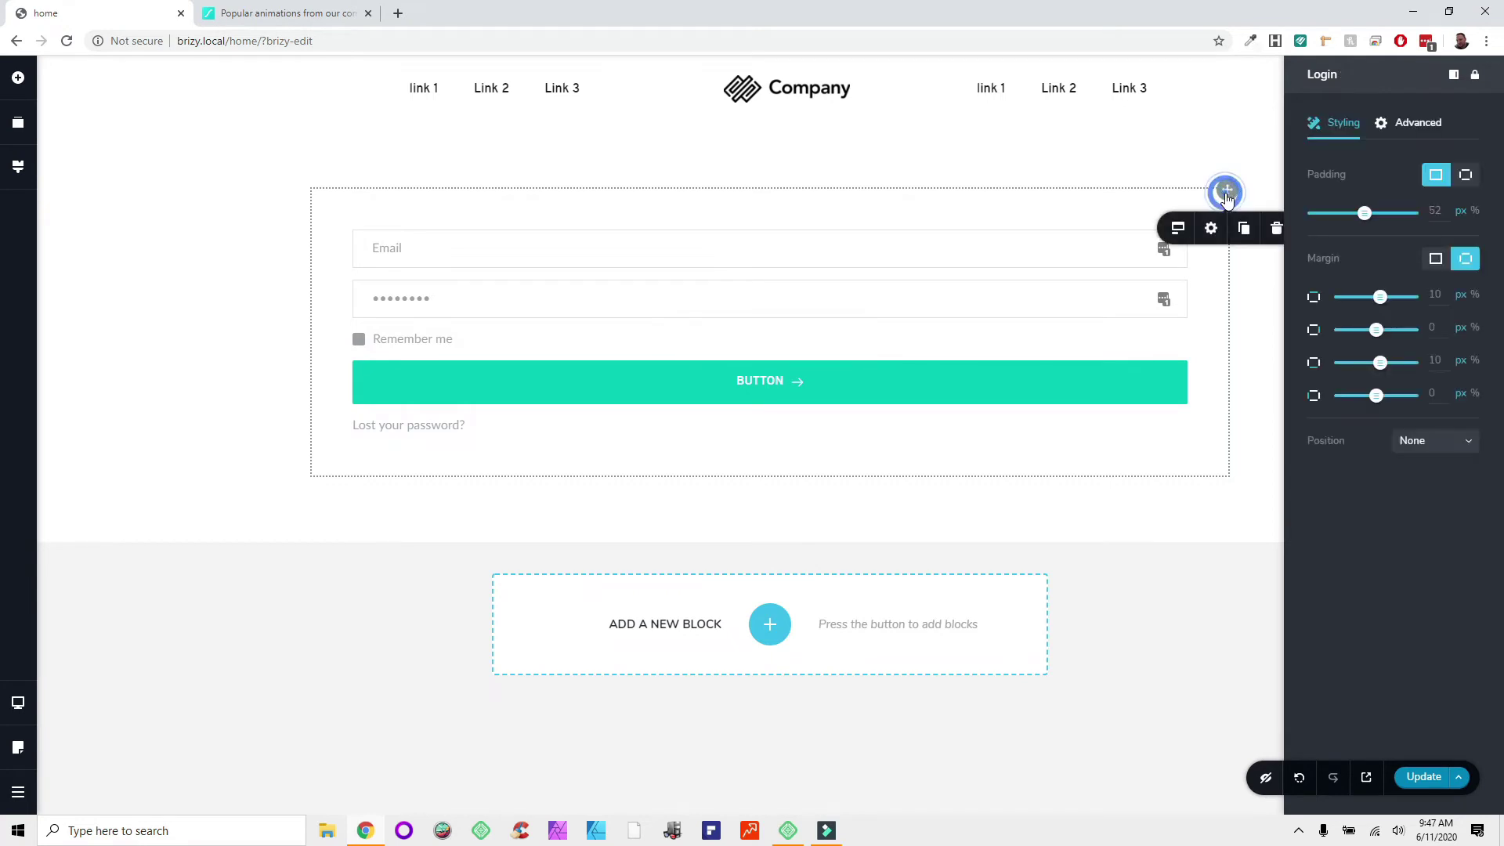
{"action": "left_click", "coordinate": [332, 370]}
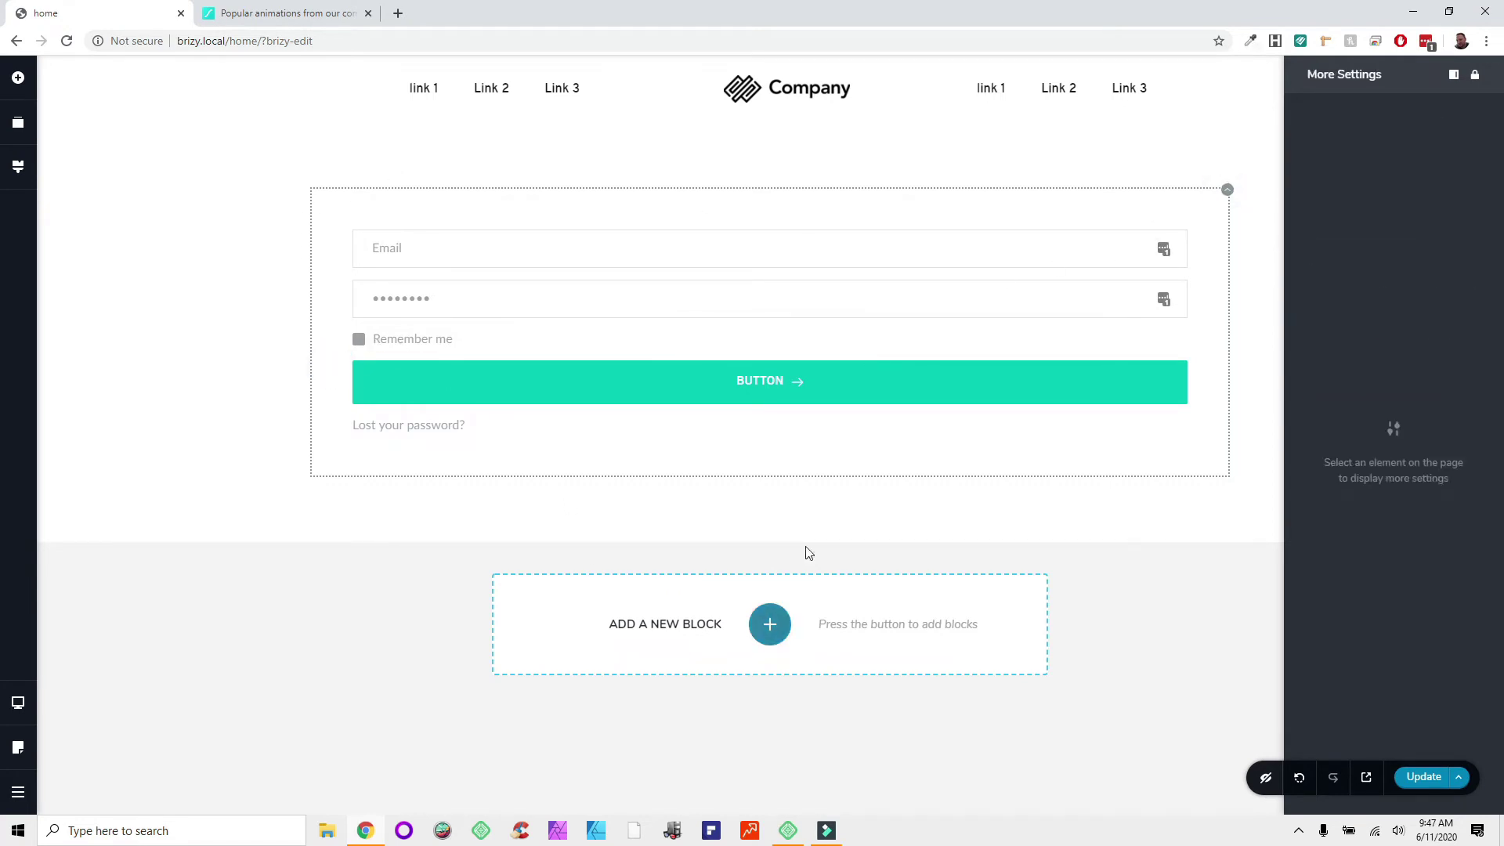
Step: Unlock the Login element's settings sidebar and deselect the element to close it
{"action": "left_click", "coordinate": [1227, 191]}
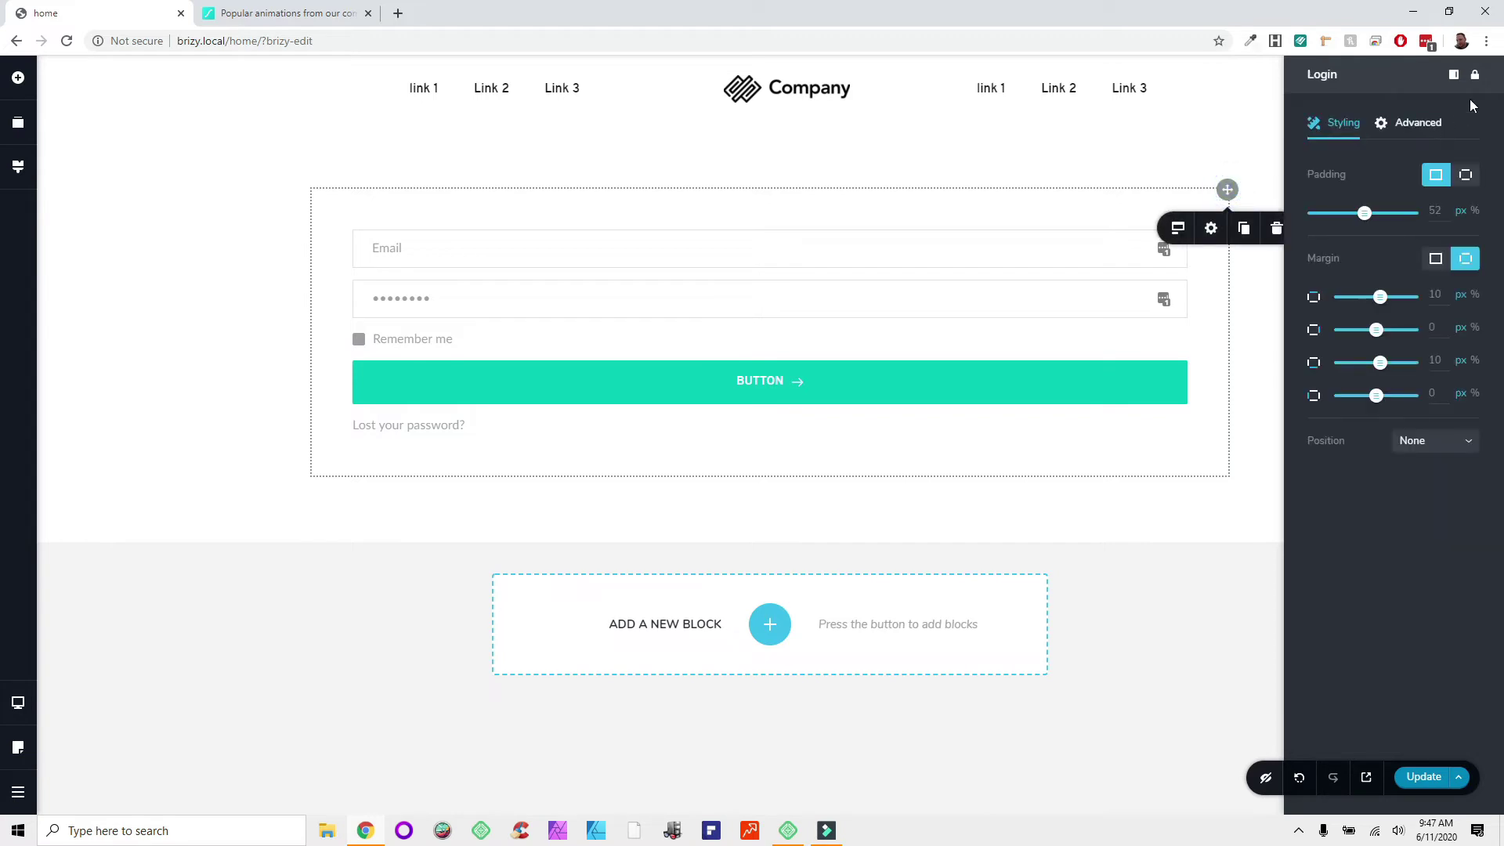
{"action": "left_click", "coordinate": [1476, 76]}
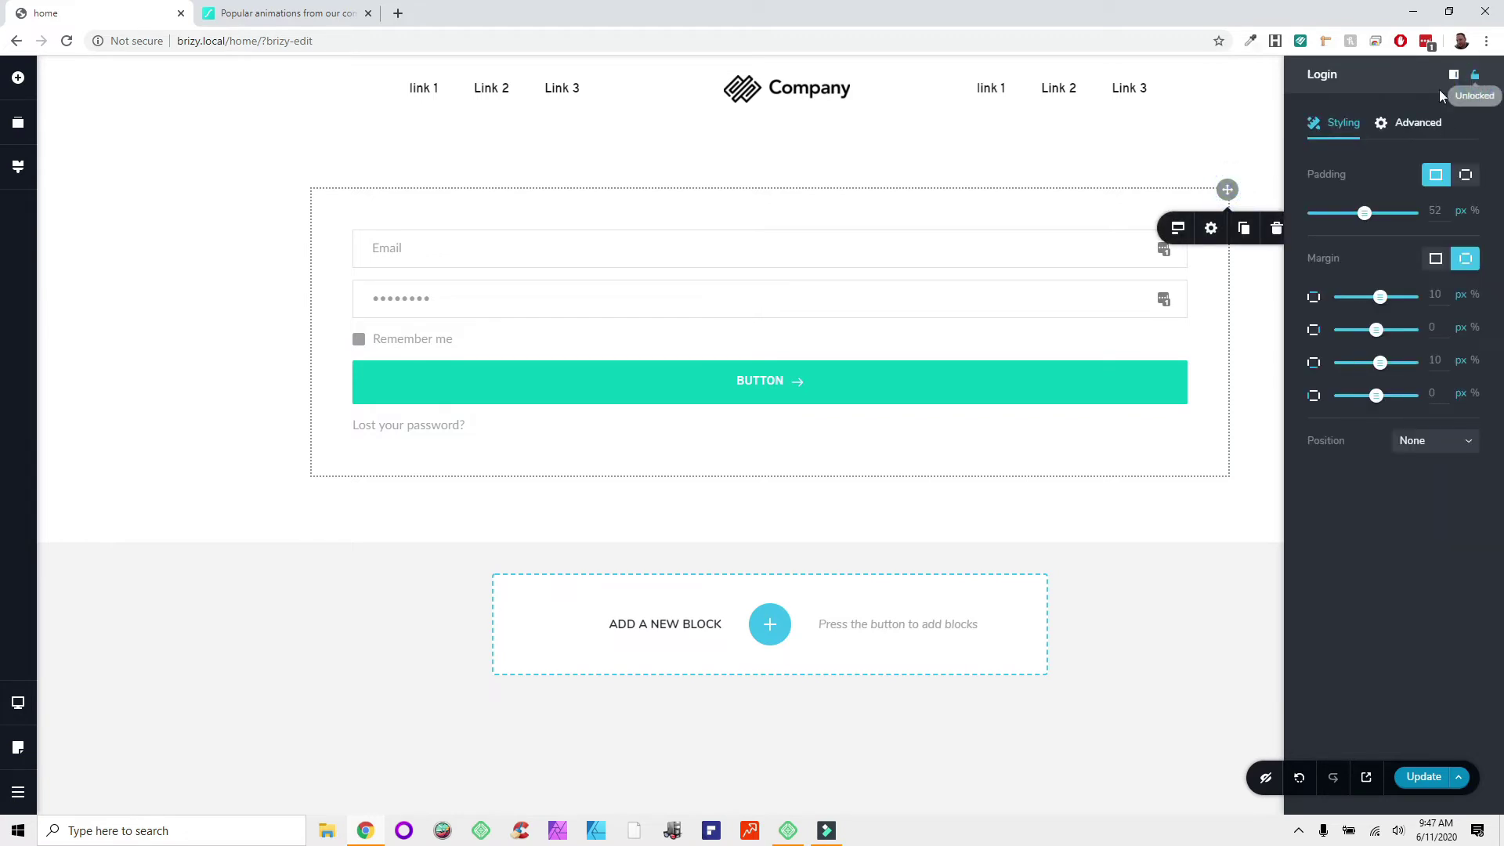
{"action": "left_click", "coordinate": [1138, 157]}
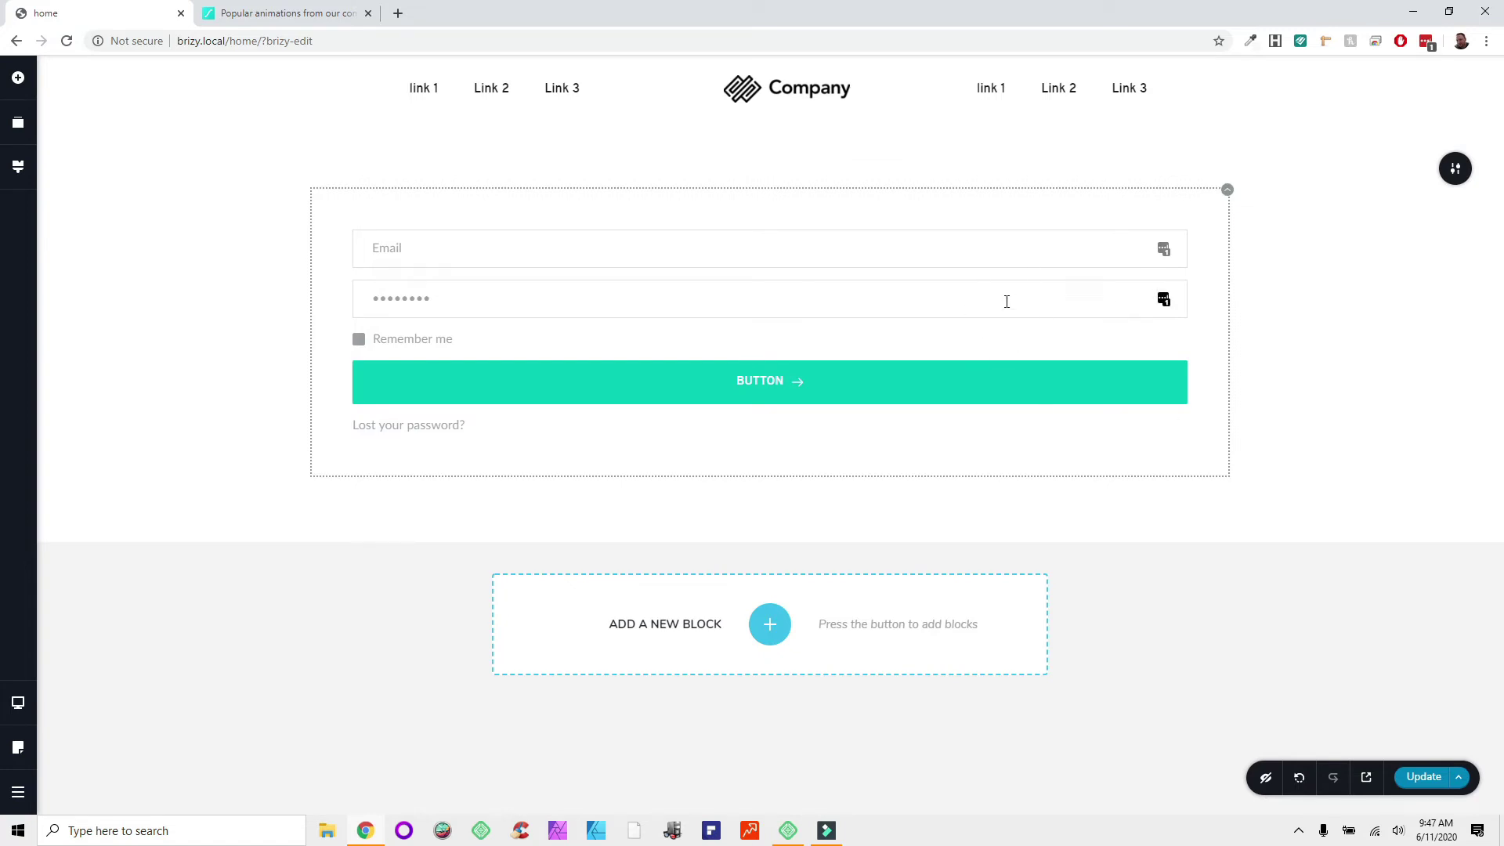
Step: Add a blank block below the login form and place a Business Hours element in it
{"action": "left_click", "coordinate": [768, 623]}
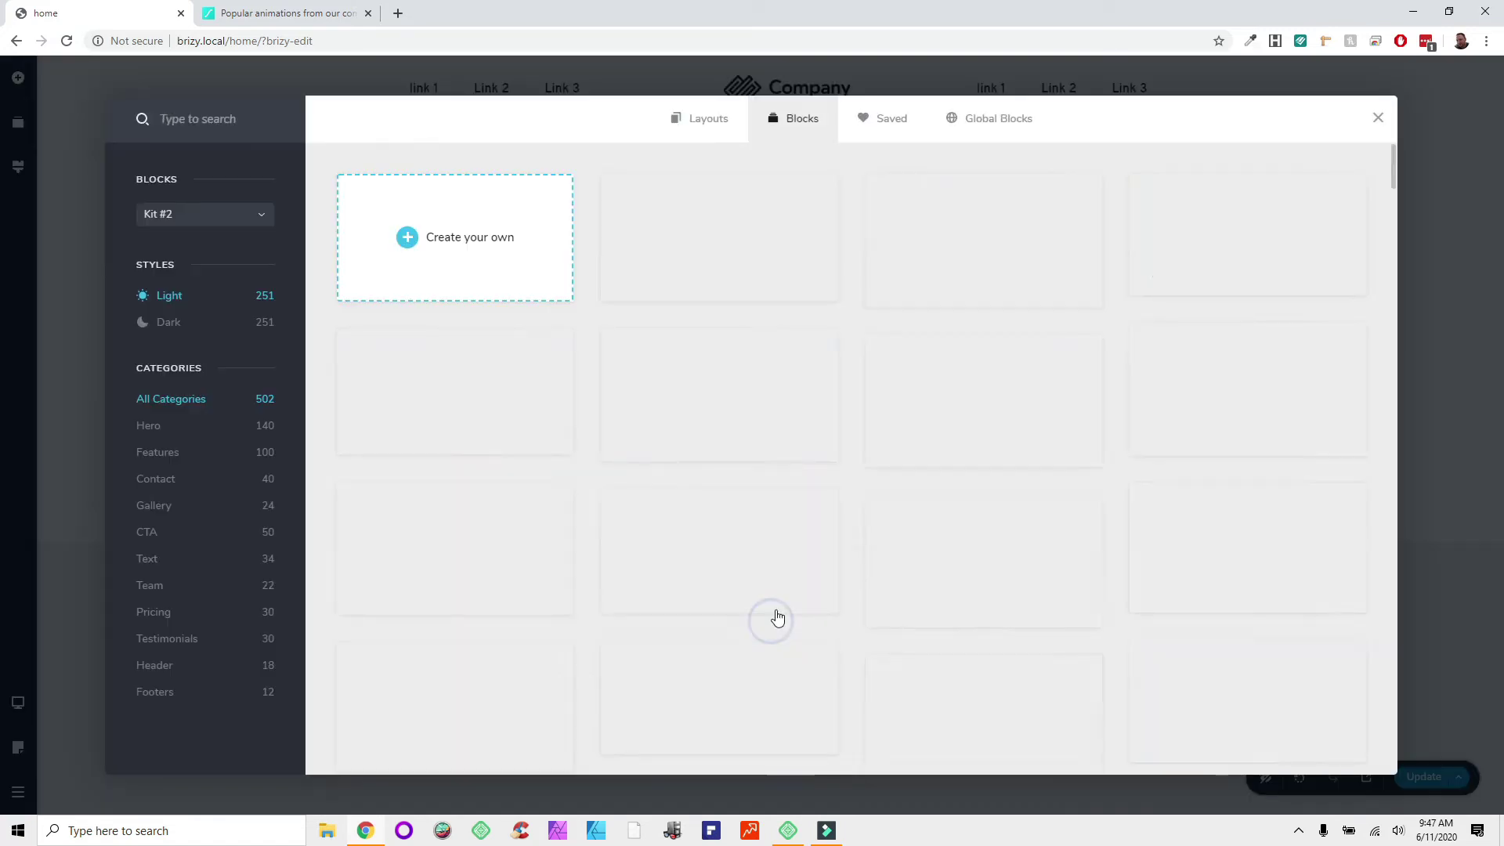
{"action": "left_click", "coordinate": [448, 235]}
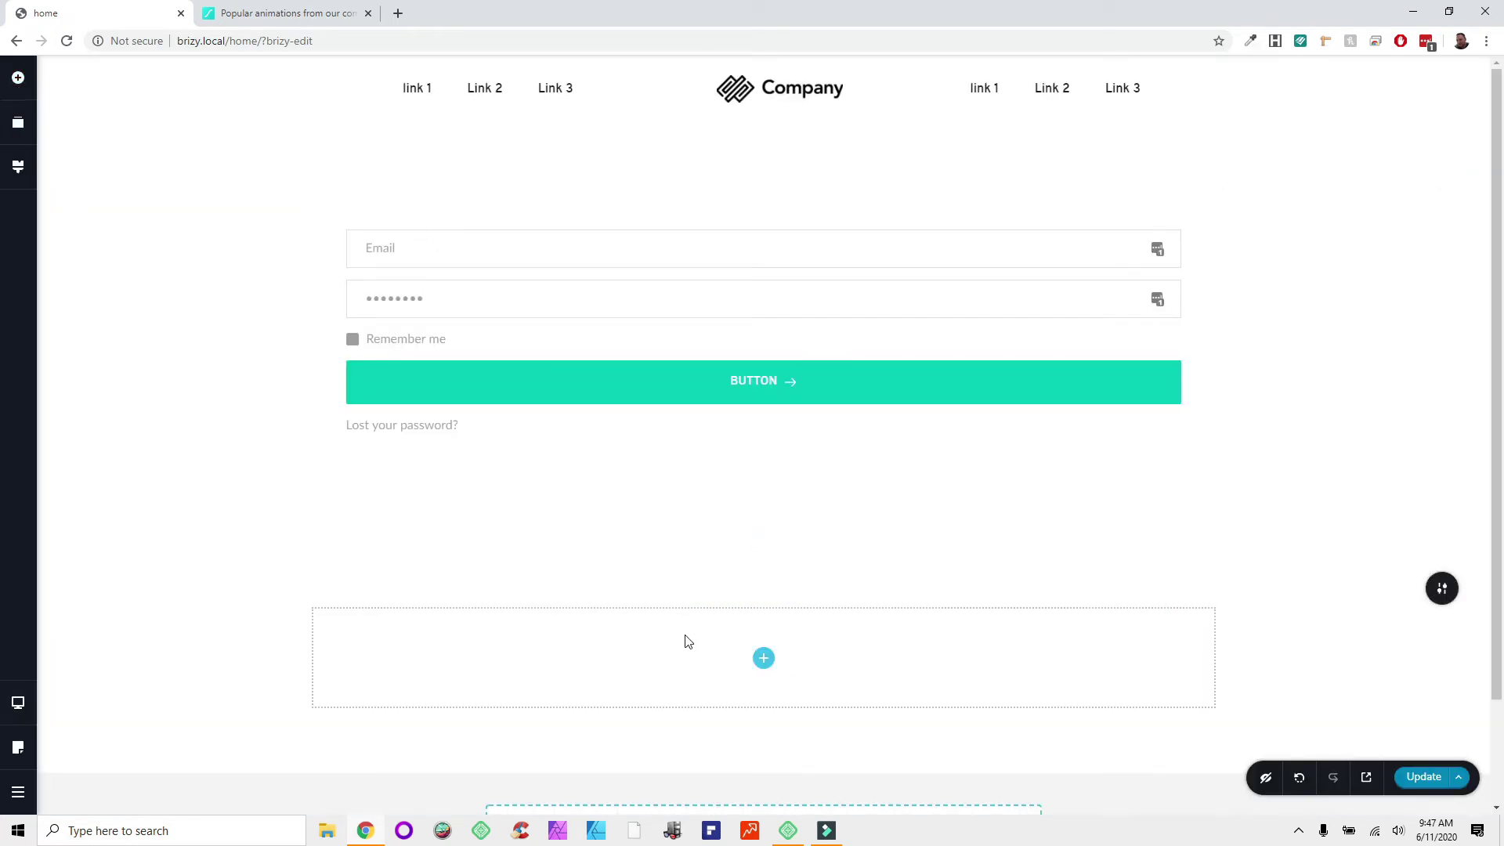
{"action": "left_click", "coordinate": [764, 659]}
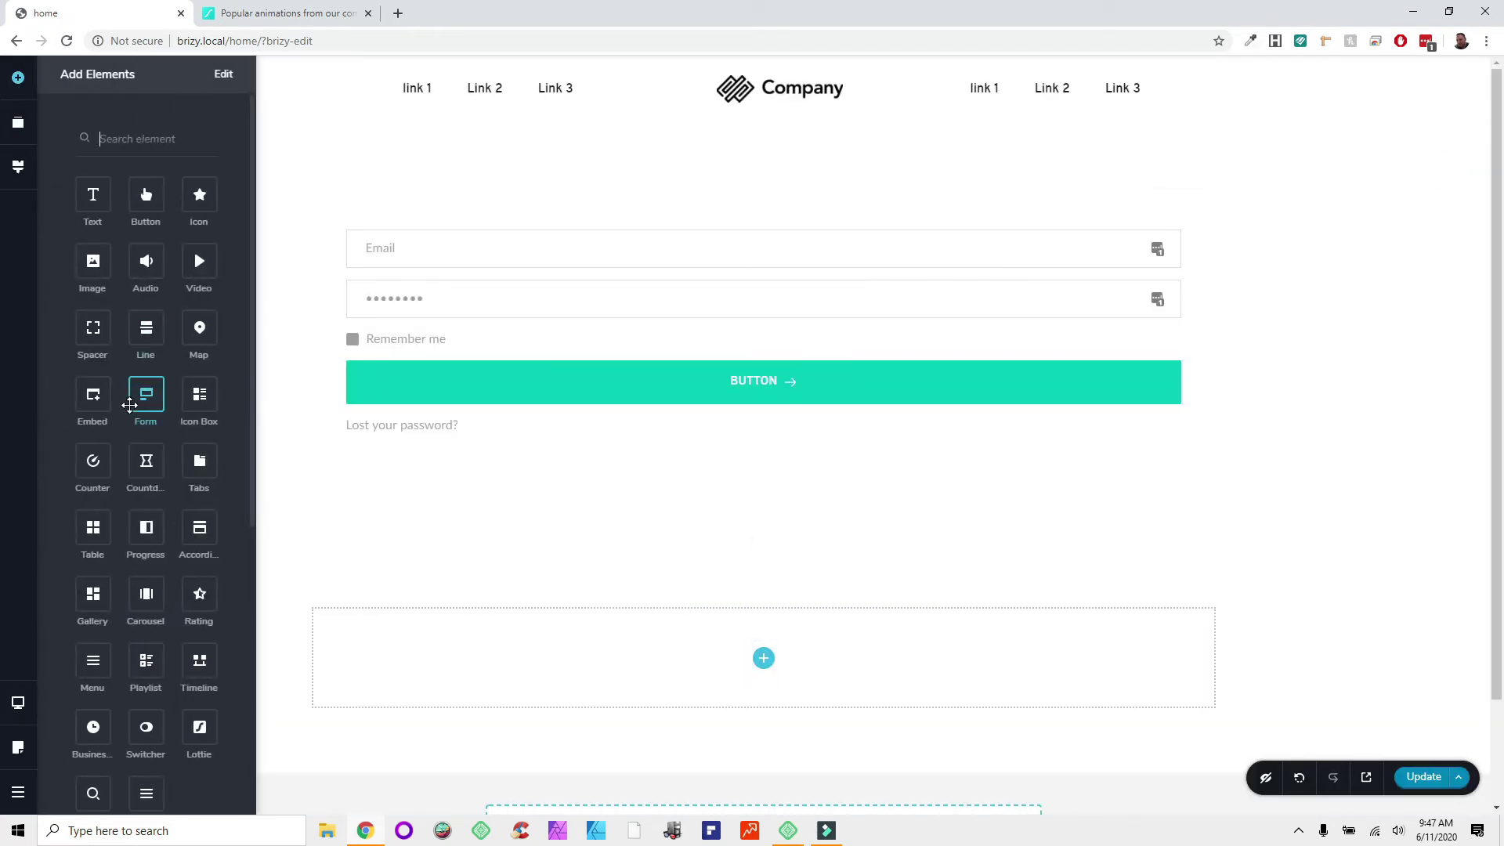
{"action": "scroll", "coordinate": [145, 454], "scroll_direction": "down", "scroll_amount": 4}
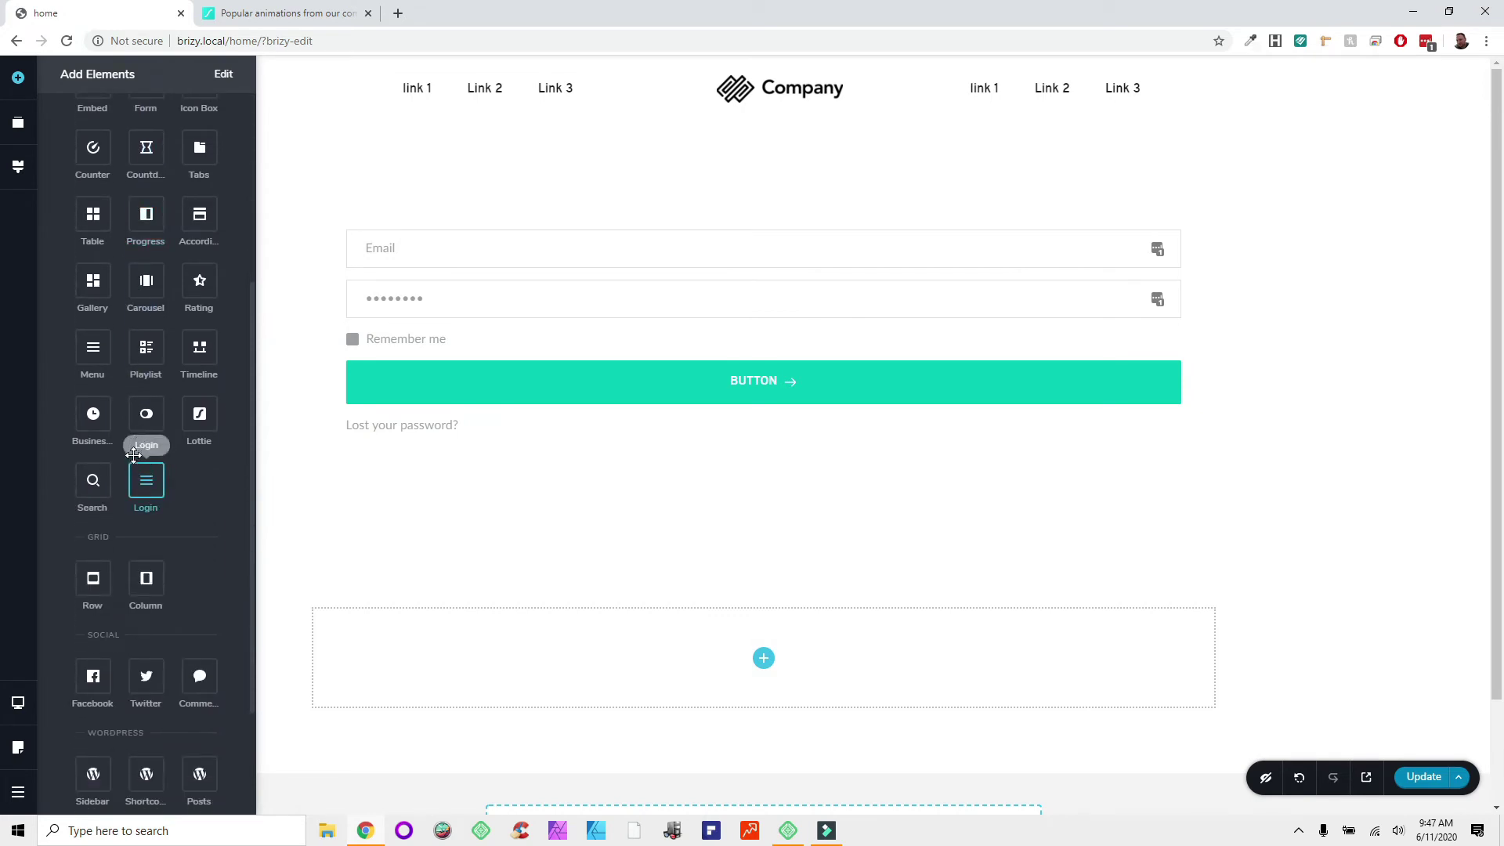
{"action": "left_click_drag", "start_coordinate": [93, 414], "coordinate": [675, 668]}
Step: Add another blank block below the business hours and place a Table element in it
{"action": "scroll", "coordinate": [739, 590], "scroll_direction": "down", "scroll_amount": 3}
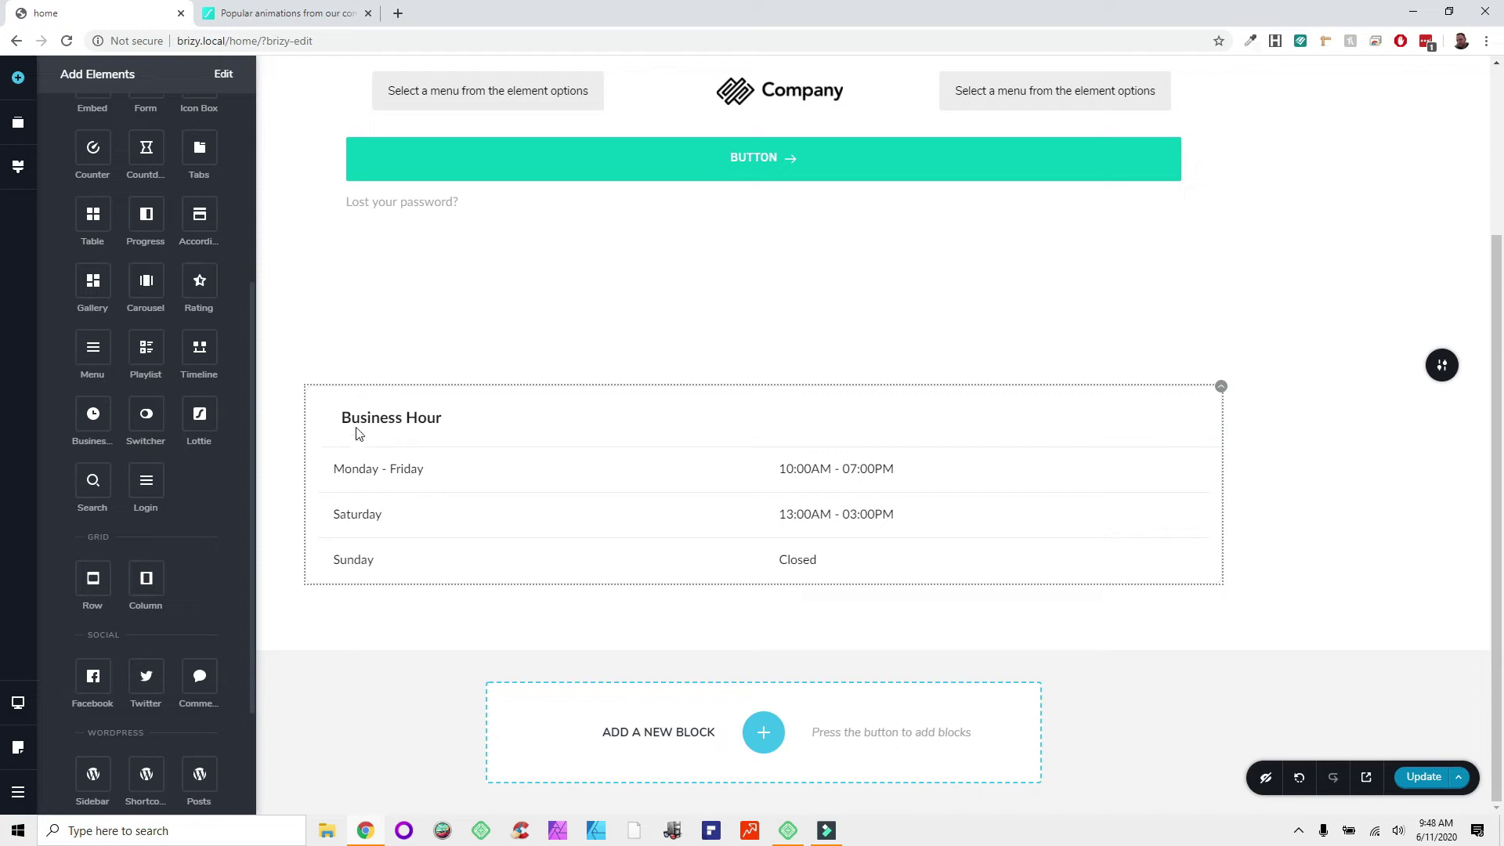
{"action": "left_click", "coordinate": [765, 732]}
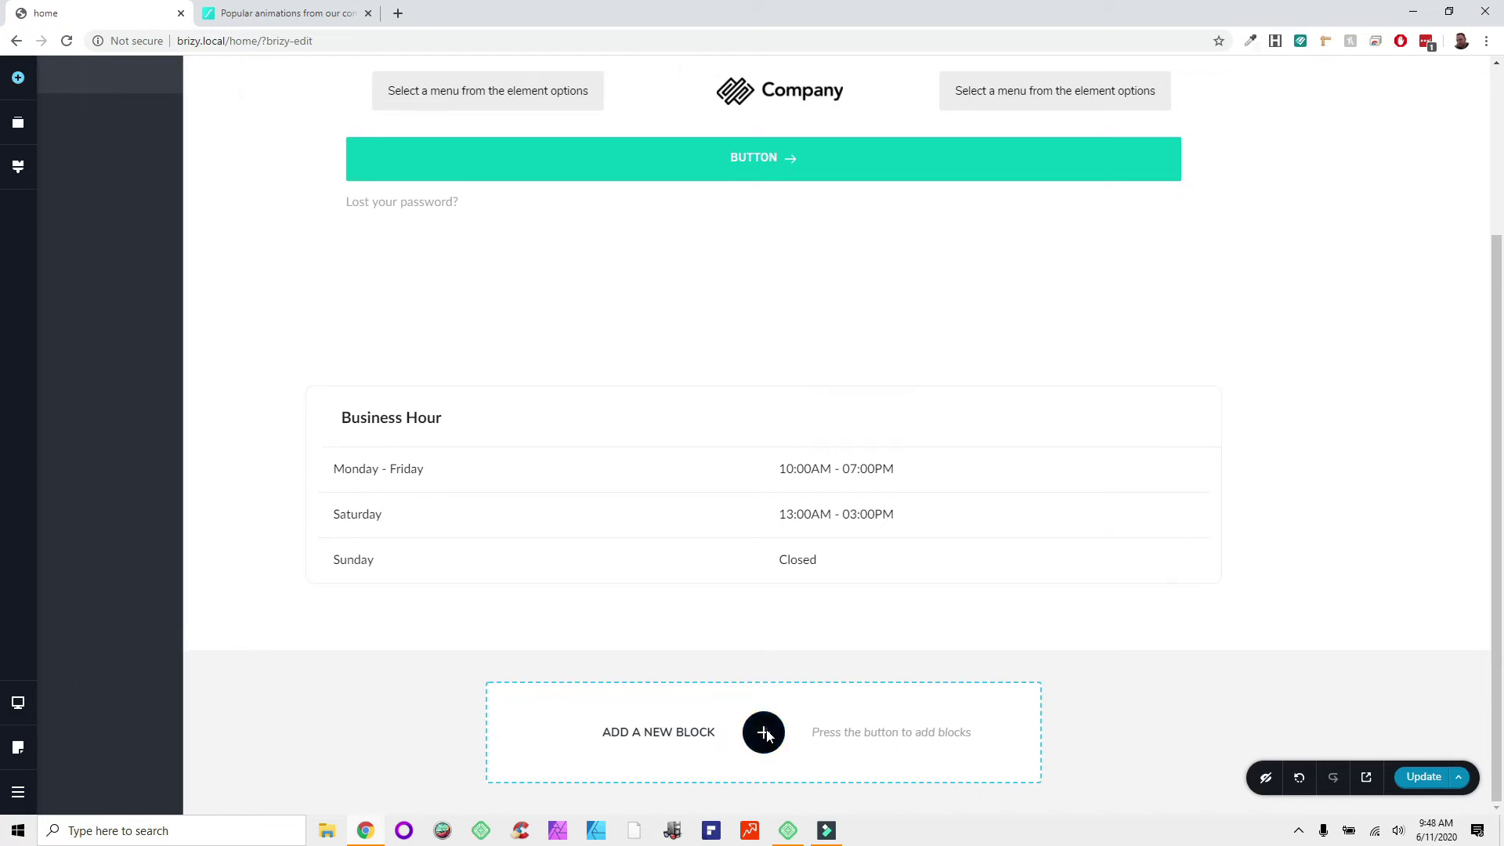
{"action": "left_click", "coordinate": [548, 262]}
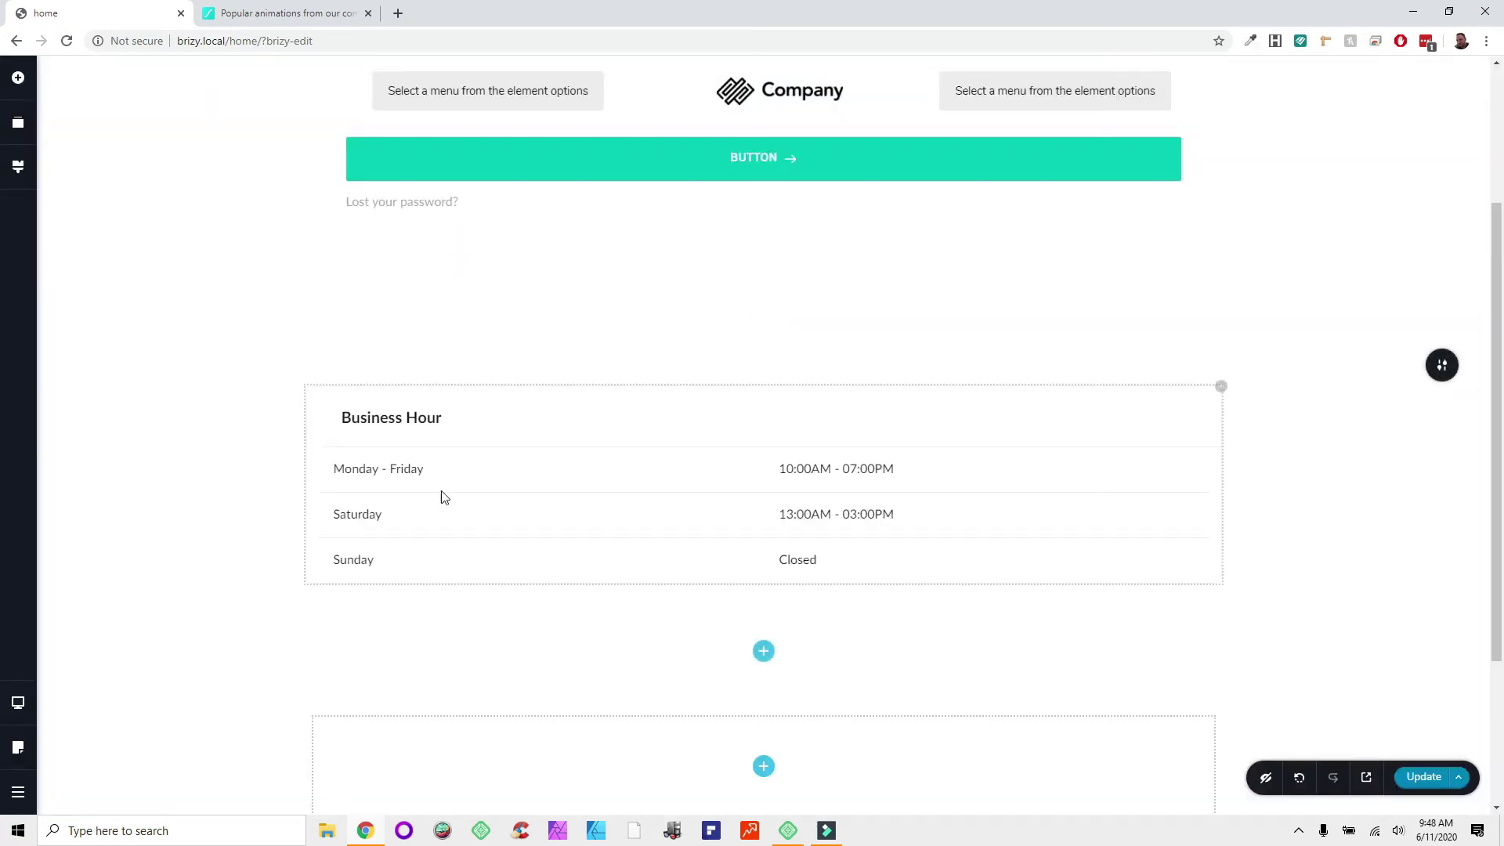
{"action": "scroll", "coordinate": [768, 664], "scroll_direction": "down", "scroll_amount": 3}
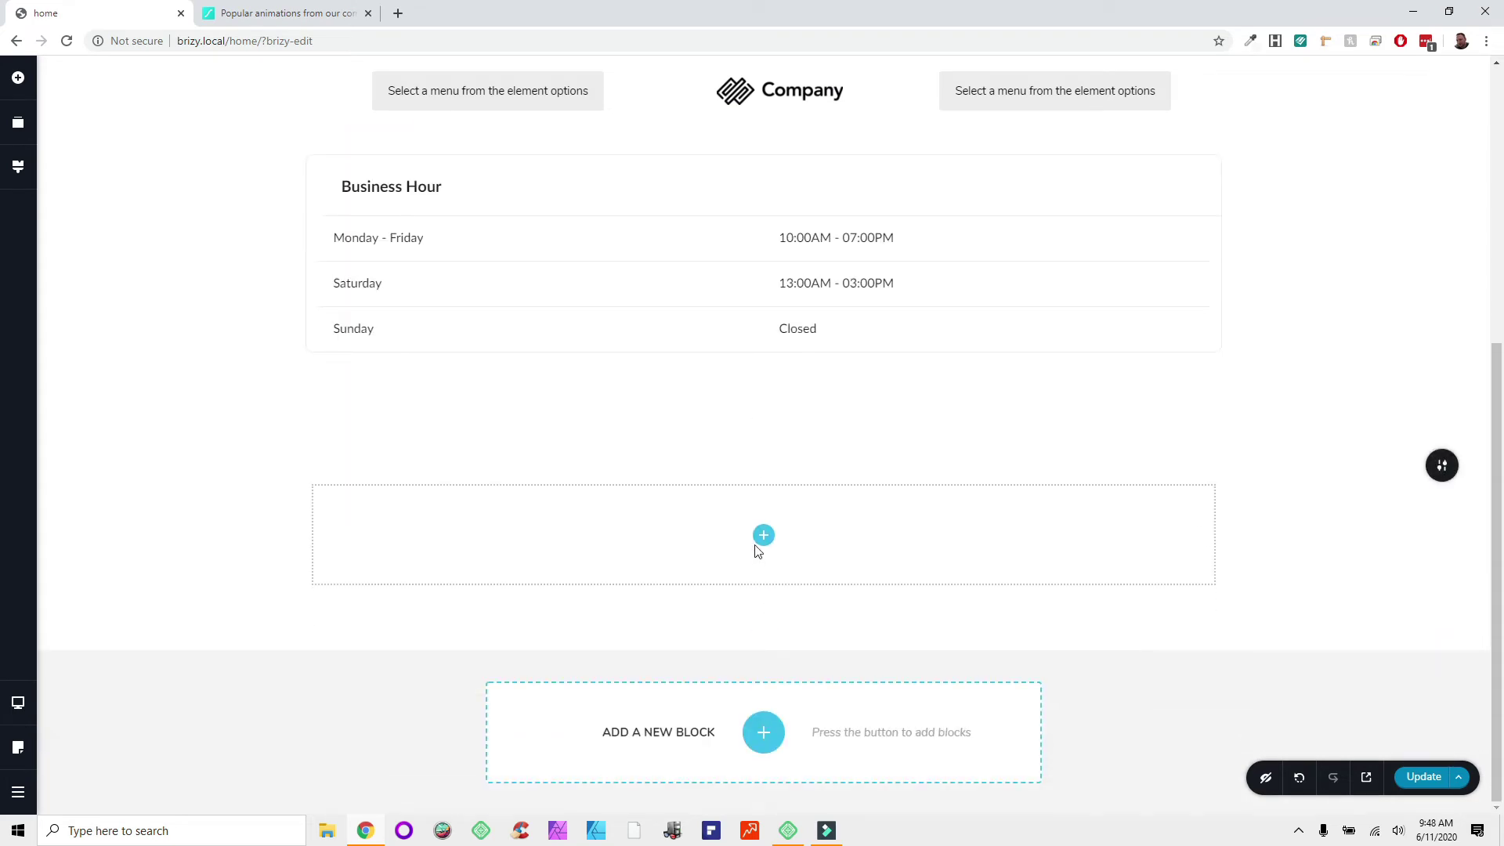
{"action": "left_click", "coordinate": [764, 535]}
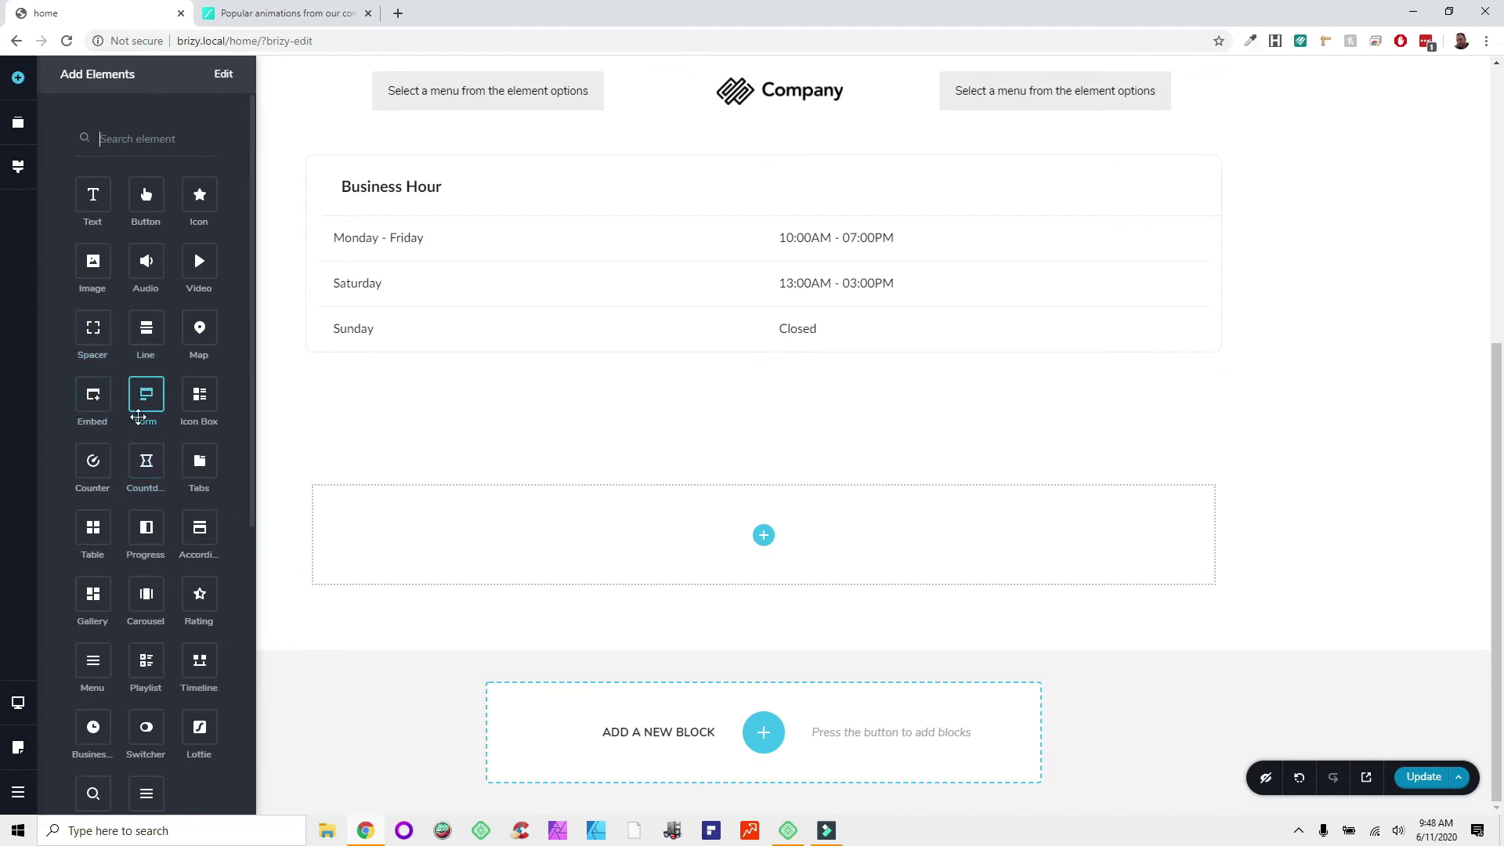
{"action": "left_click_drag", "start_coordinate": [92, 527], "coordinate": [591, 520]}
{"action": "key", "text": "Delete"}
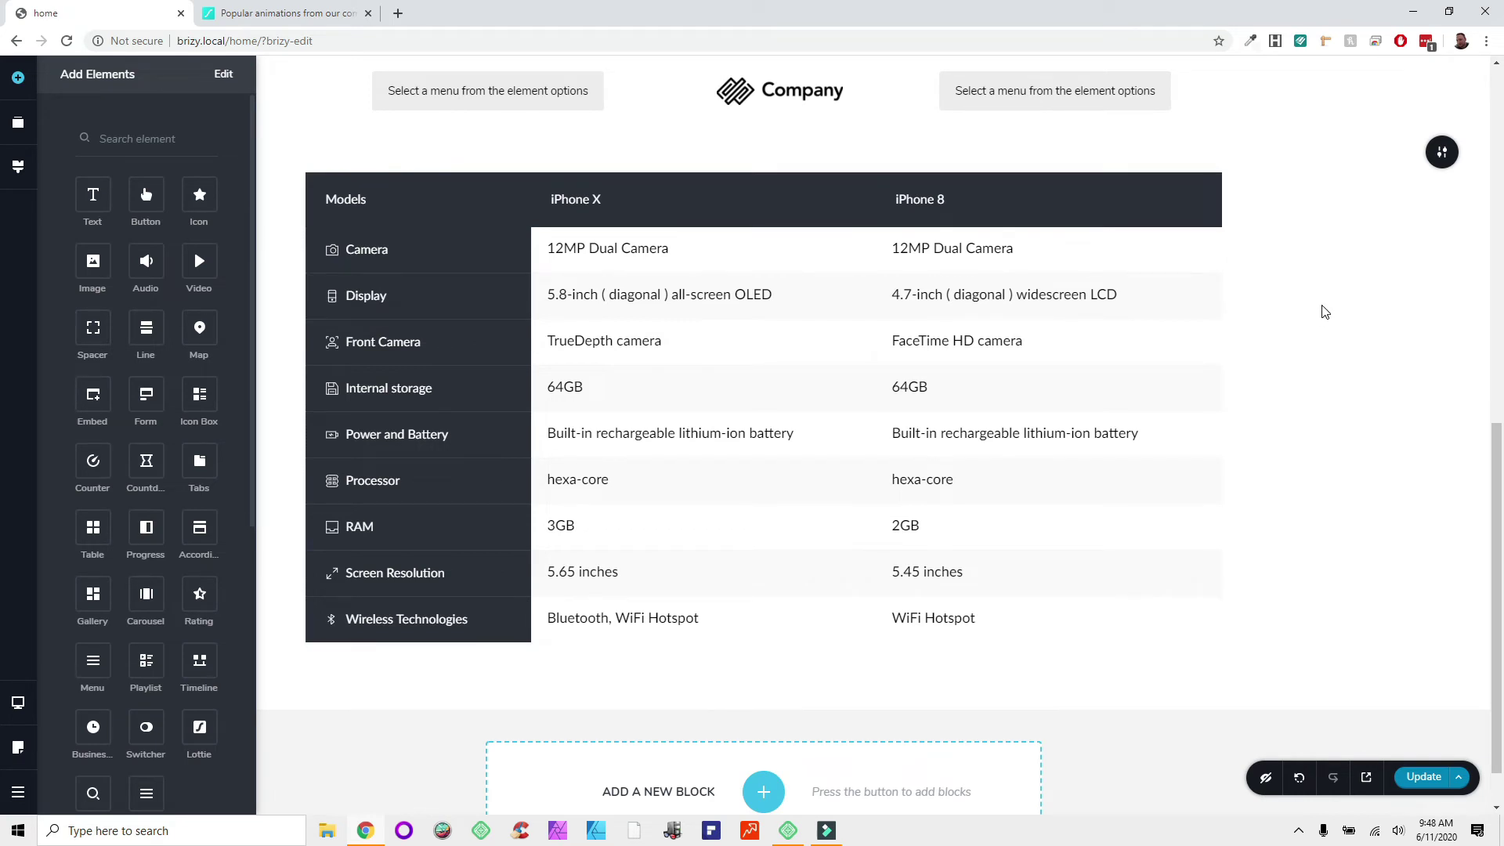
Step: Review the new blocks on the page and check the icon settings of the table's Internal storage row
{"action": "scroll", "coordinate": [1323, 311], "scroll_direction": "up", "scroll_amount": 10}
{"action": "scroll", "coordinate": [1323, 312], "scroll_direction": "down", "scroll_amount": 5}
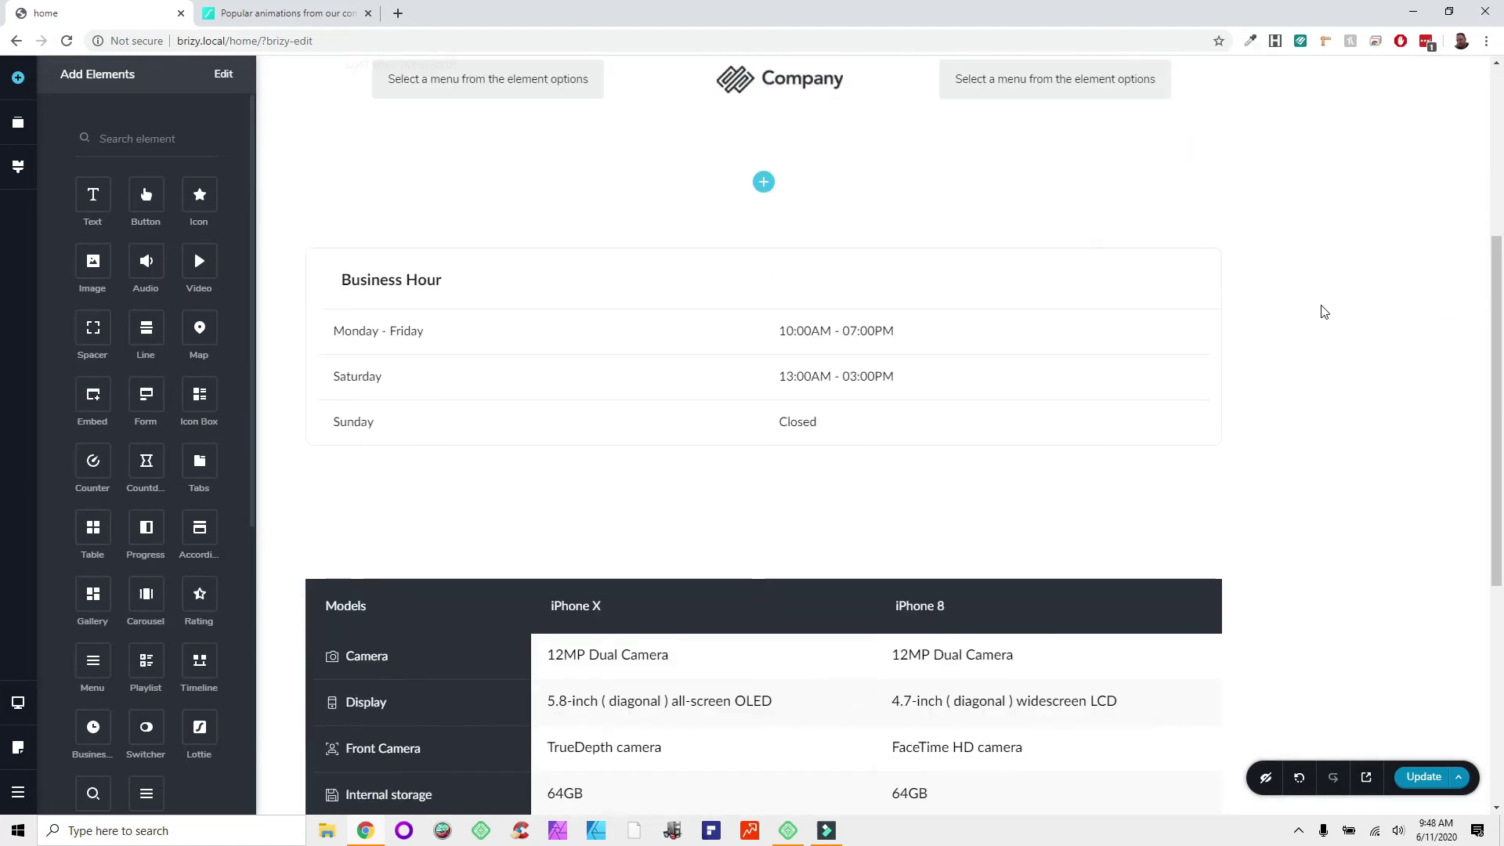
{"action": "scroll", "coordinate": [1324, 311], "scroll_direction": "down", "scroll_amount": 5}
{"action": "scroll", "coordinate": [1310, 326], "scroll_direction": "up", "scroll_amount": 2}
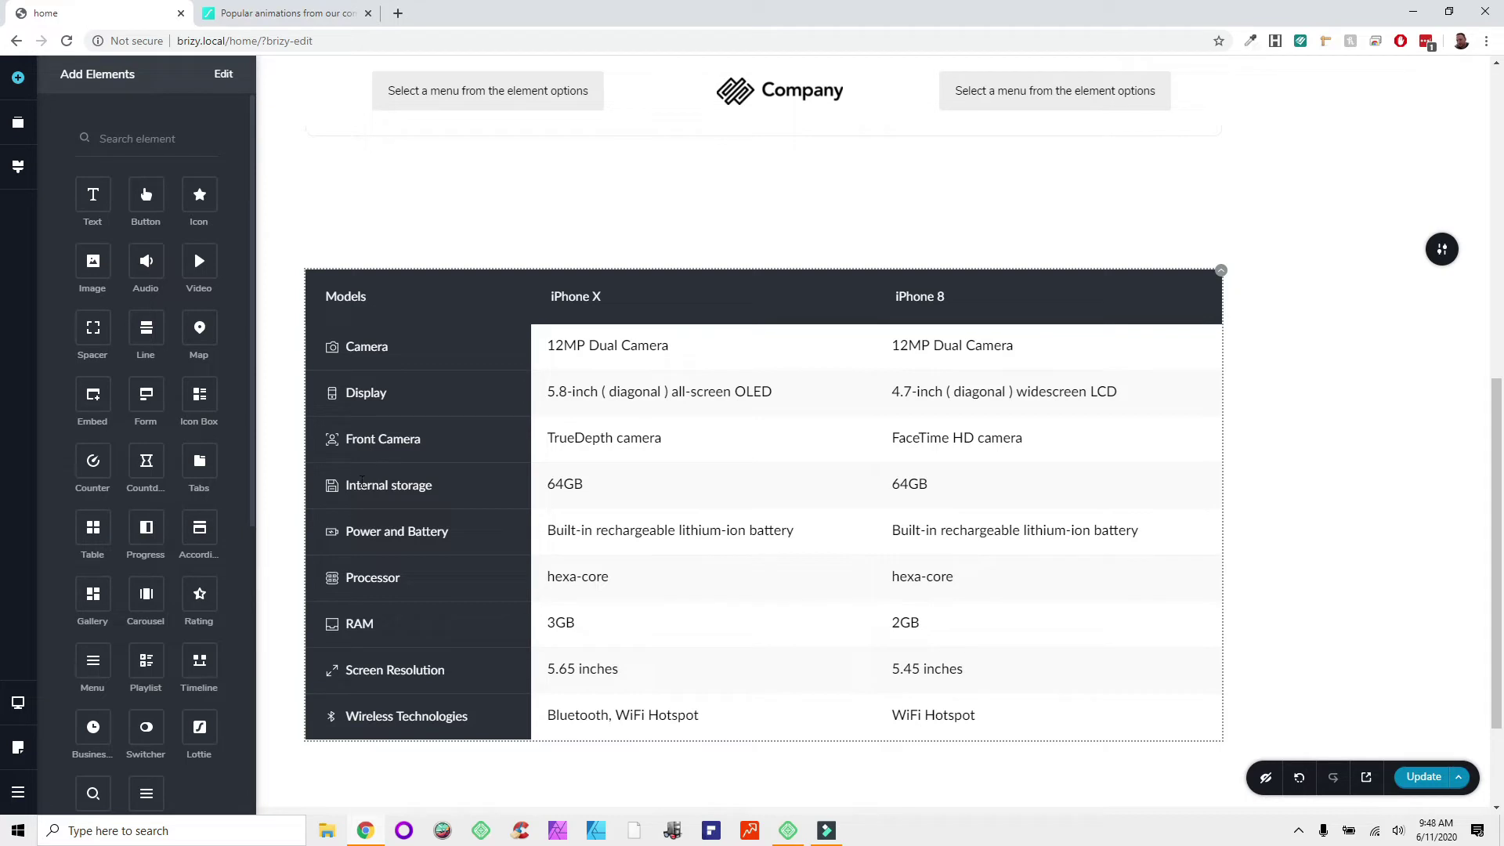
{"action": "left_click", "coordinate": [330, 487]}
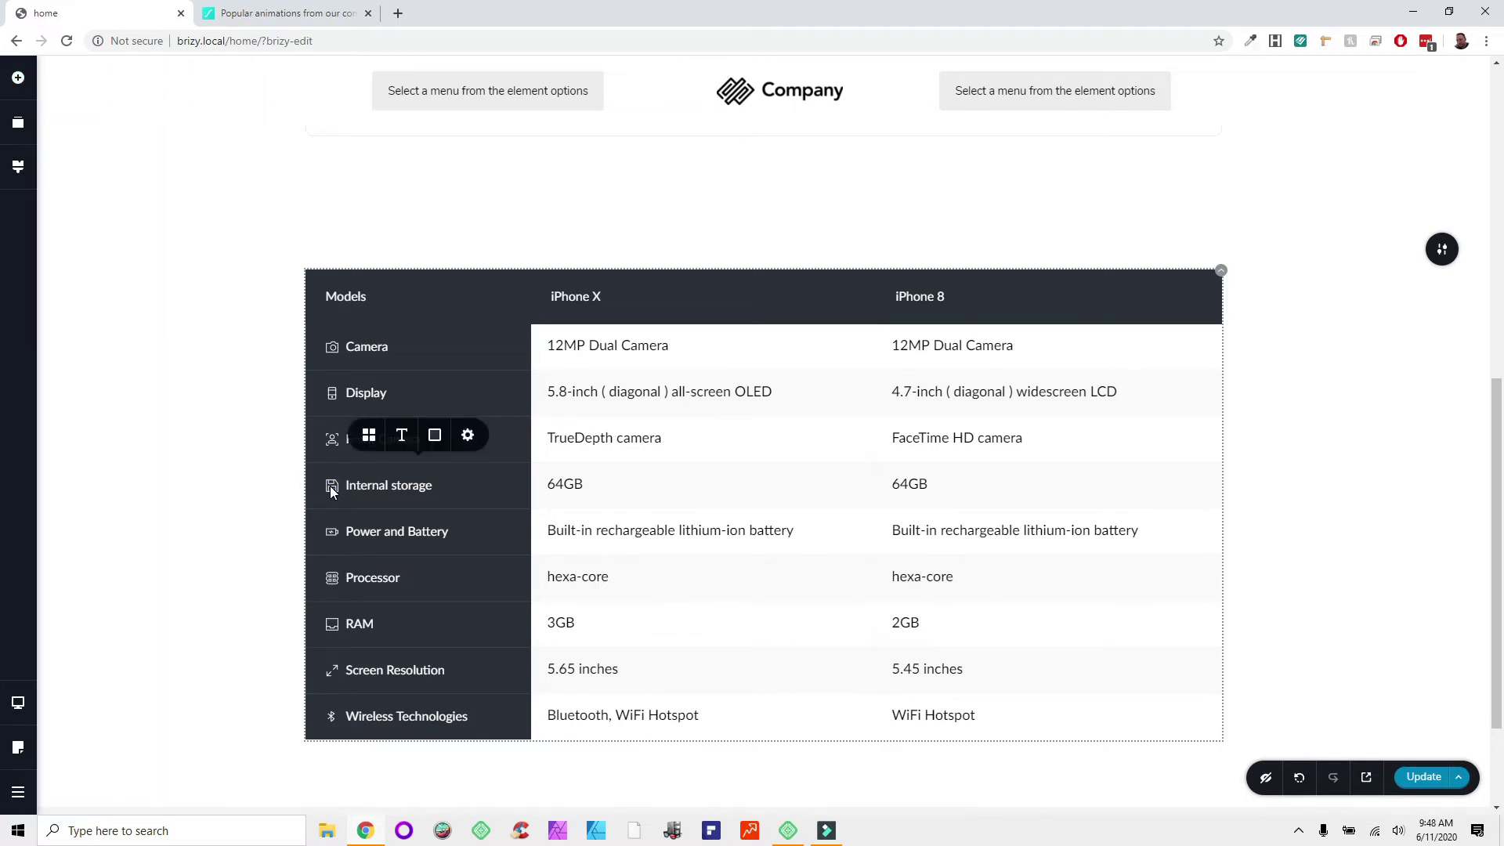
{"action": "left_click", "coordinate": [387, 486]}
{"action": "left_click", "coordinate": [368, 442]}
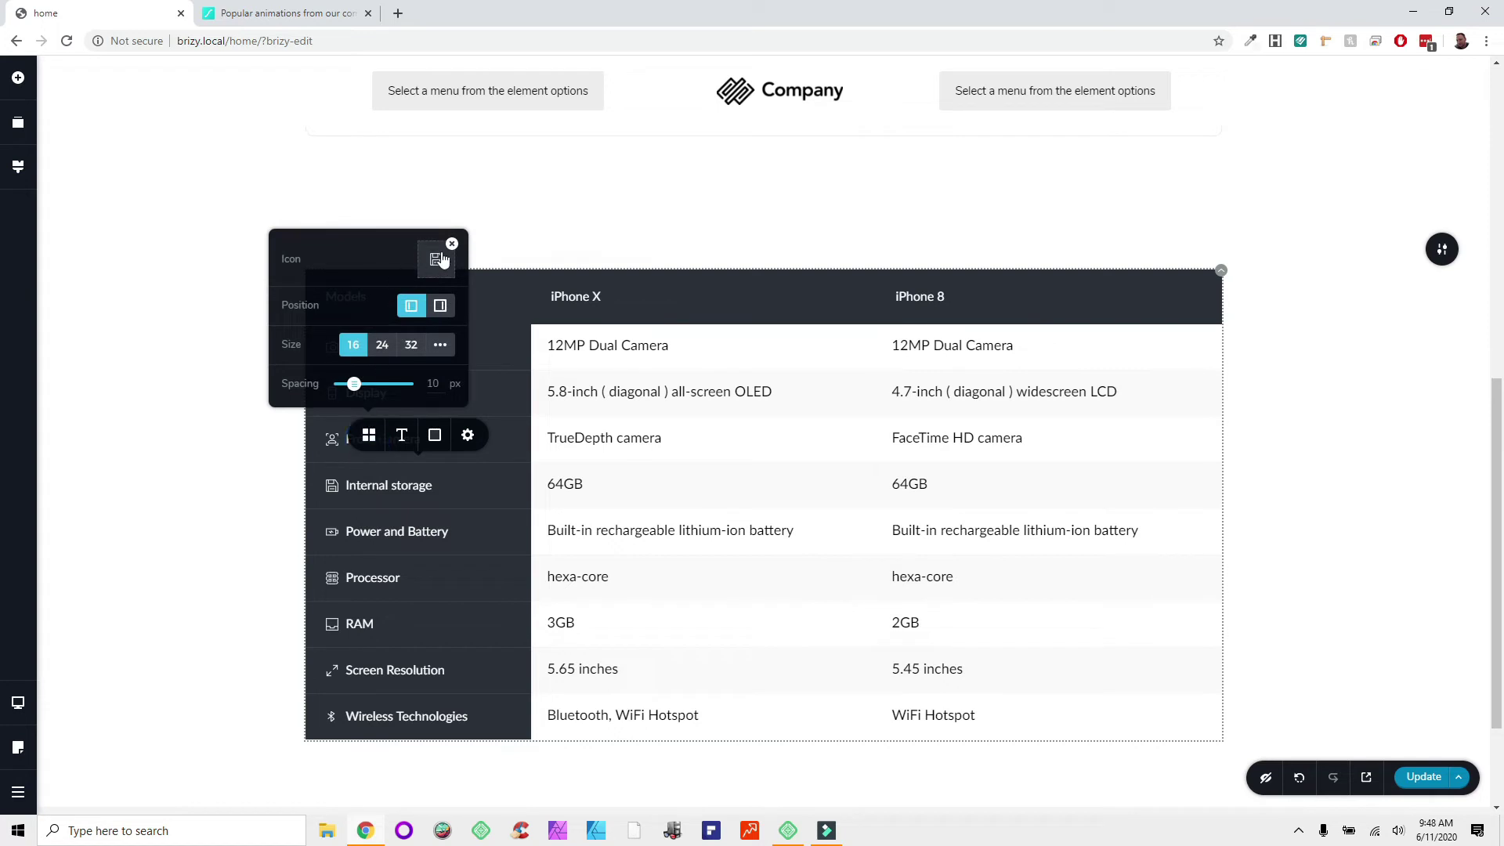
{"action": "left_click", "coordinate": [468, 519]}
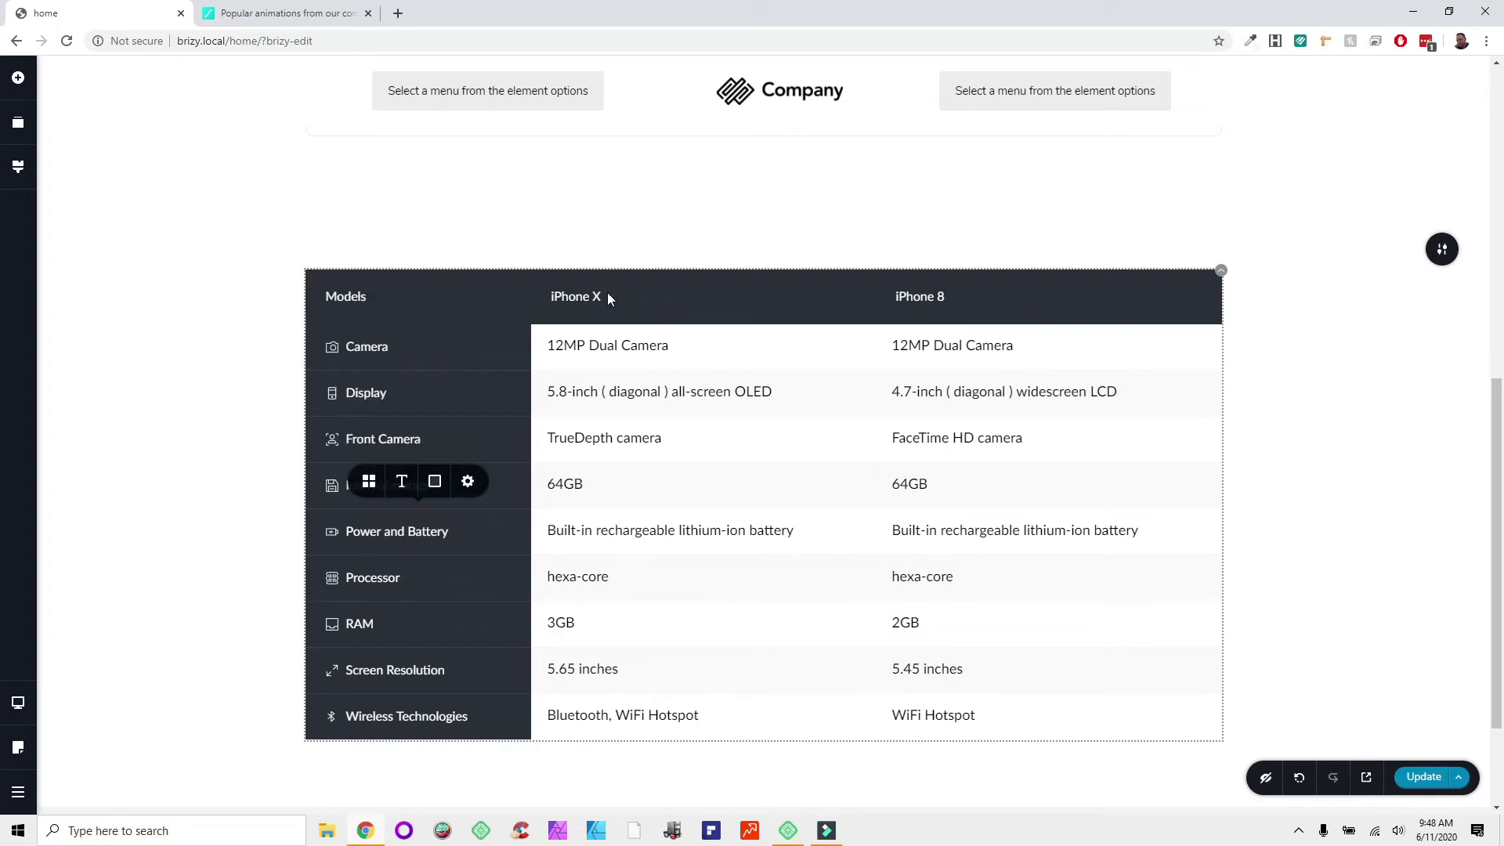
Step: Select the table's Models, iPhone X and iPhone 8 header cells in turn to check their options
{"action": "left_click", "coordinate": [445, 295]}
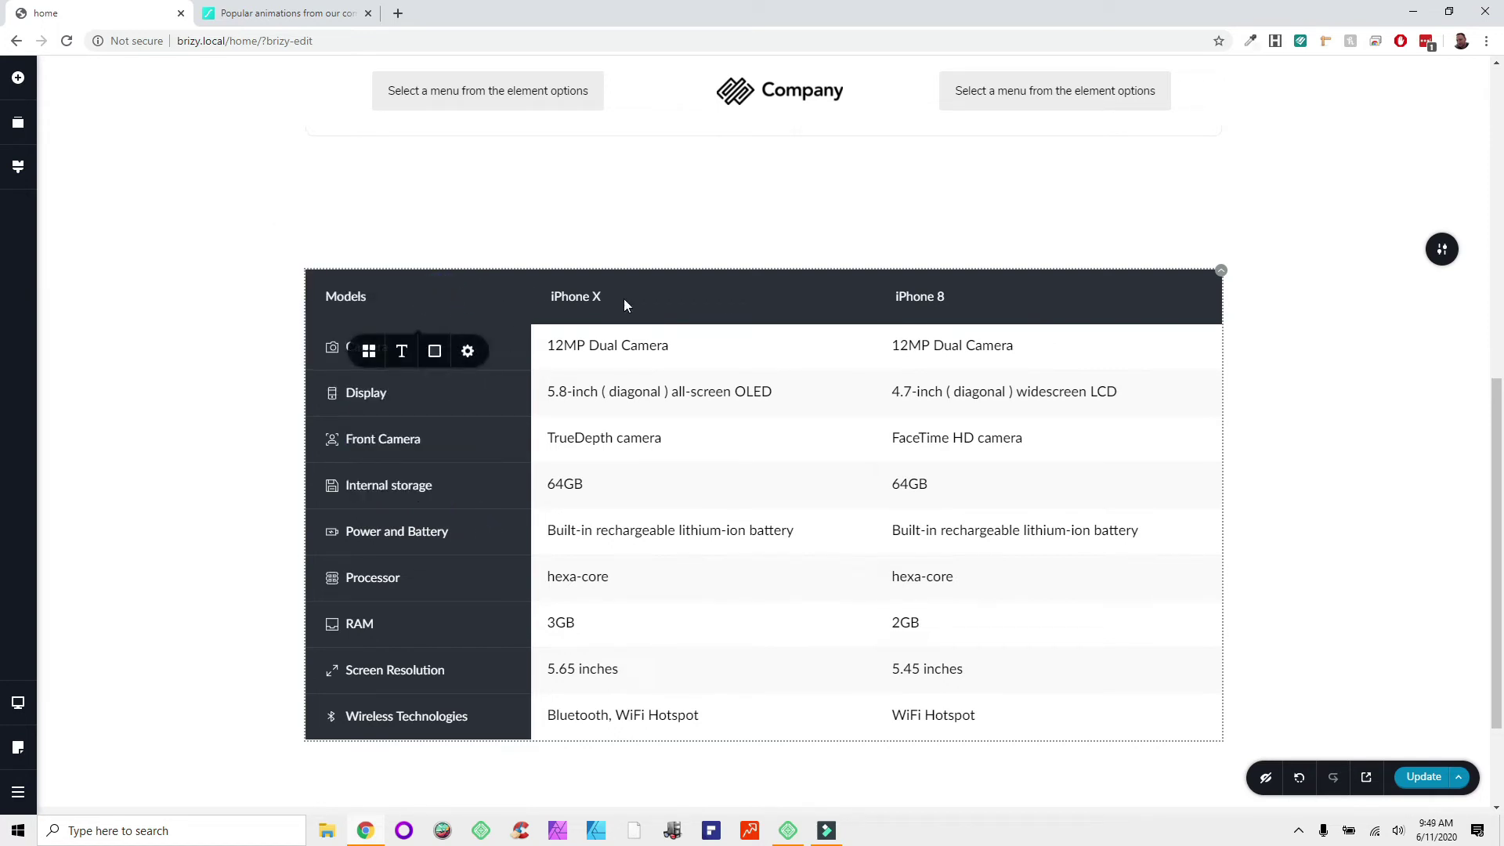
{"action": "left_click", "coordinate": [651, 296]}
{"action": "left_click", "coordinate": [1013, 308]}
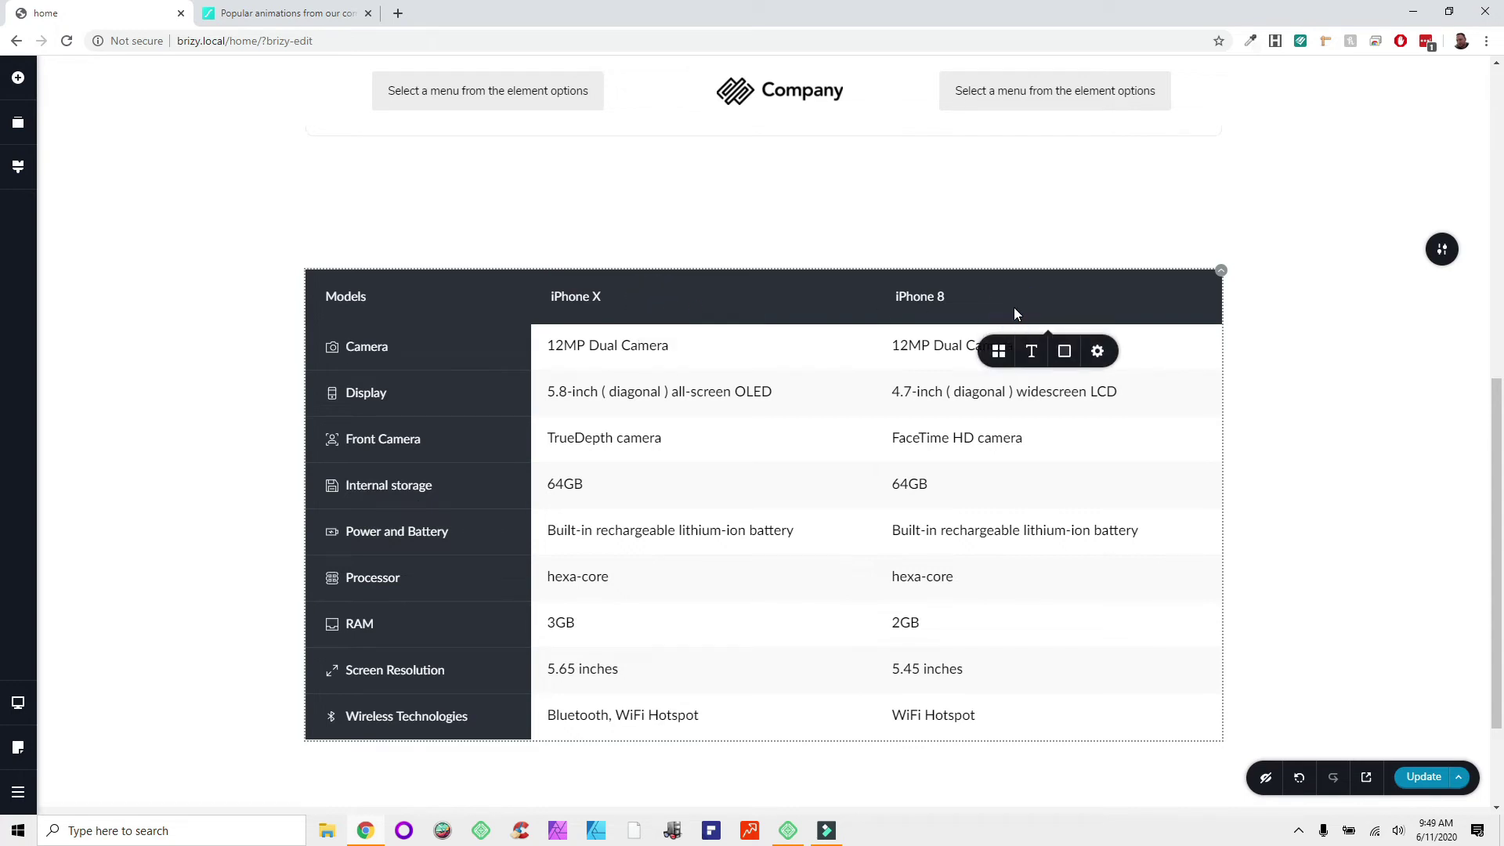
Step: Preview the page in tablet view and review the login form, business hours and table
{"action": "left_click", "coordinate": [18, 703]}
{"action": "left_click", "coordinate": [86, 684]}
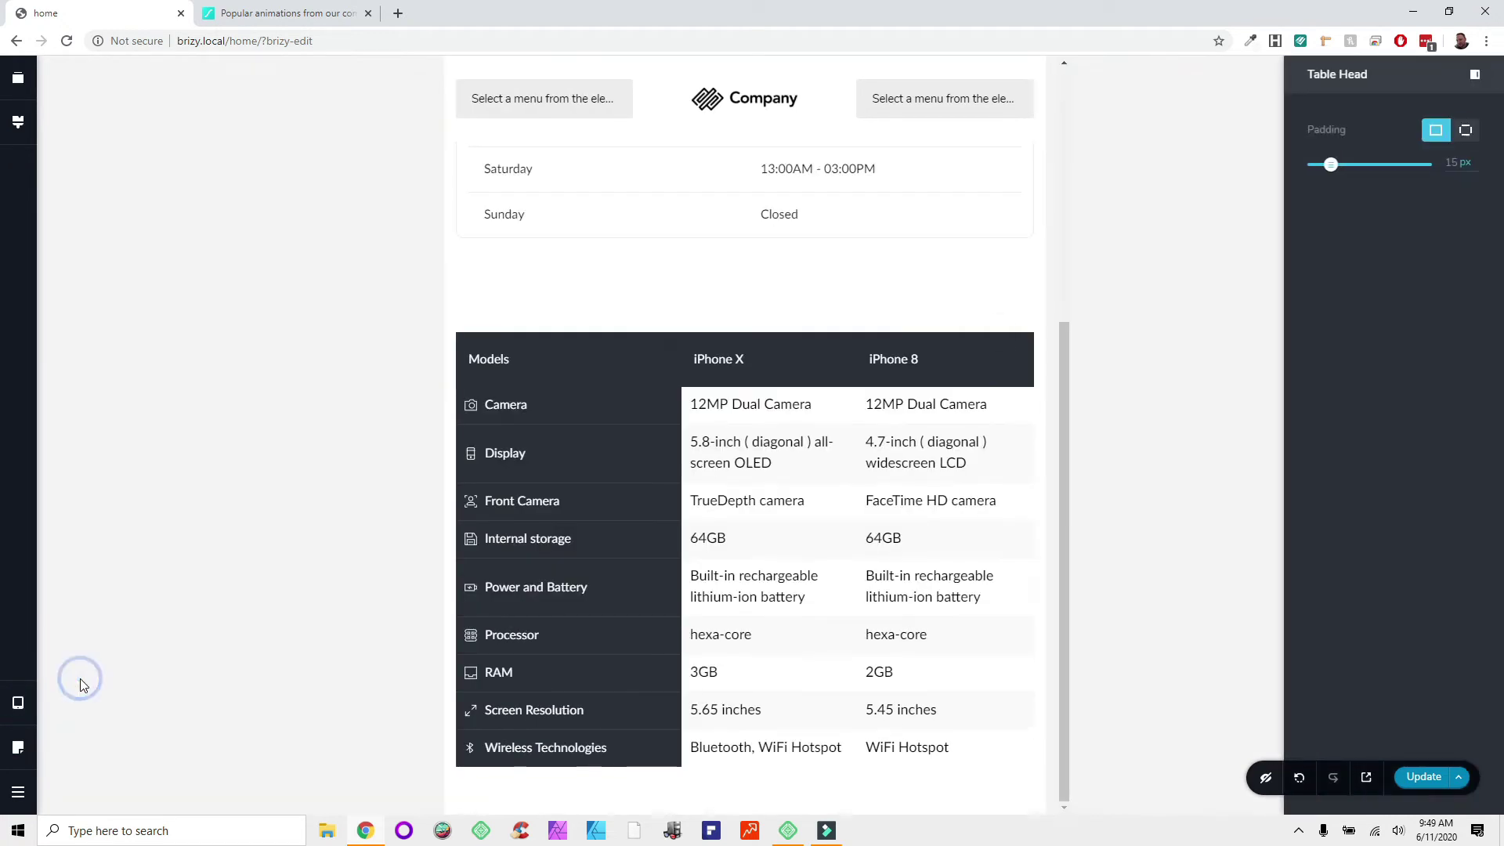
{"action": "scroll", "coordinate": [523, 516], "scroll_direction": "up", "scroll_amount": 4}
{"action": "scroll", "coordinate": [523, 523], "scroll_direction": "up", "scroll_amount": 2}
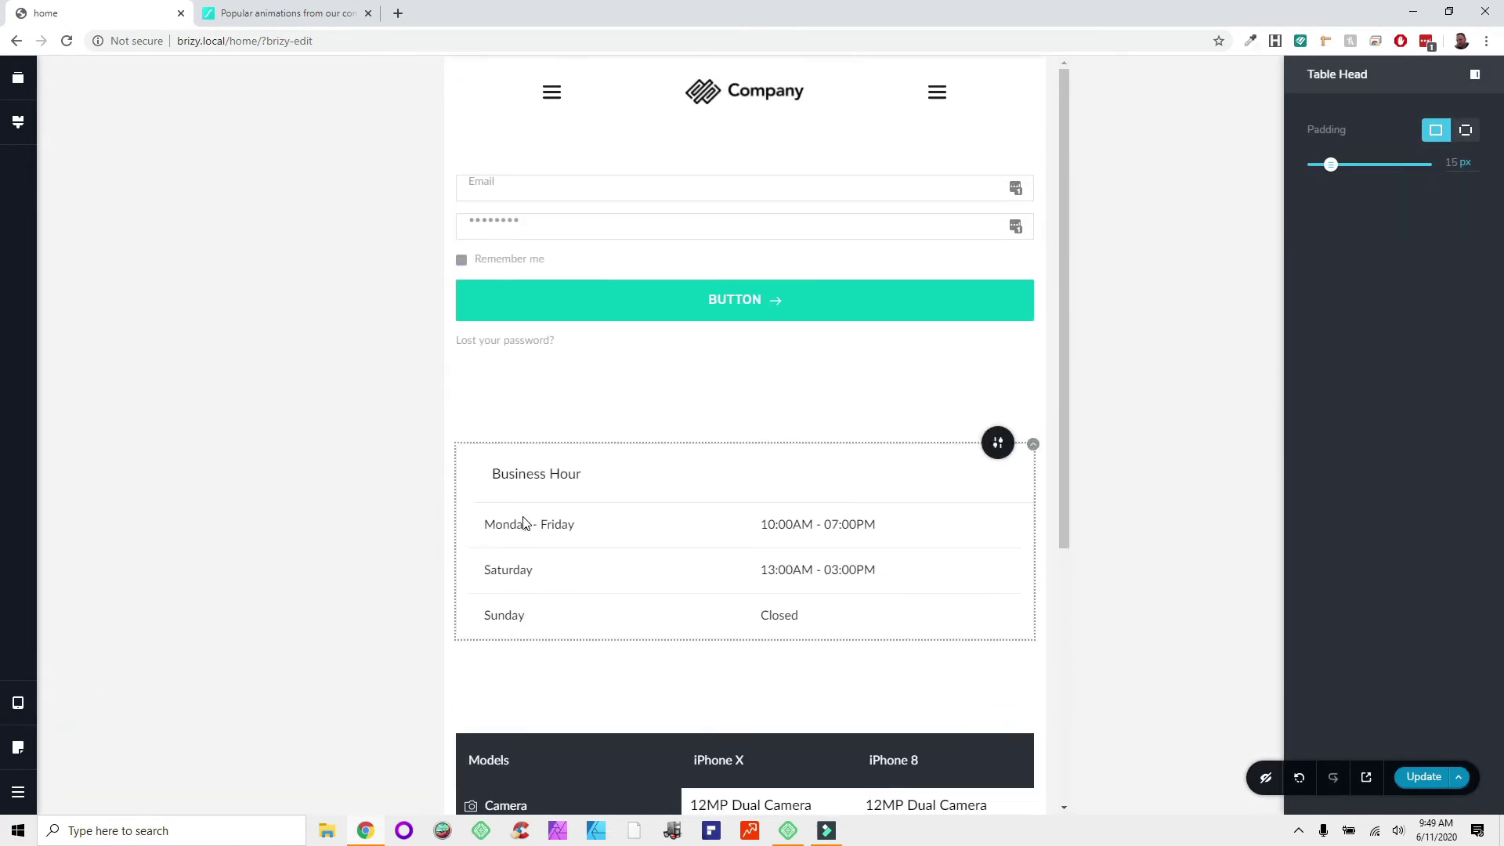
{"action": "scroll", "coordinate": [524, 520], "scroll_direction": "down", "scroll_amount": 9}
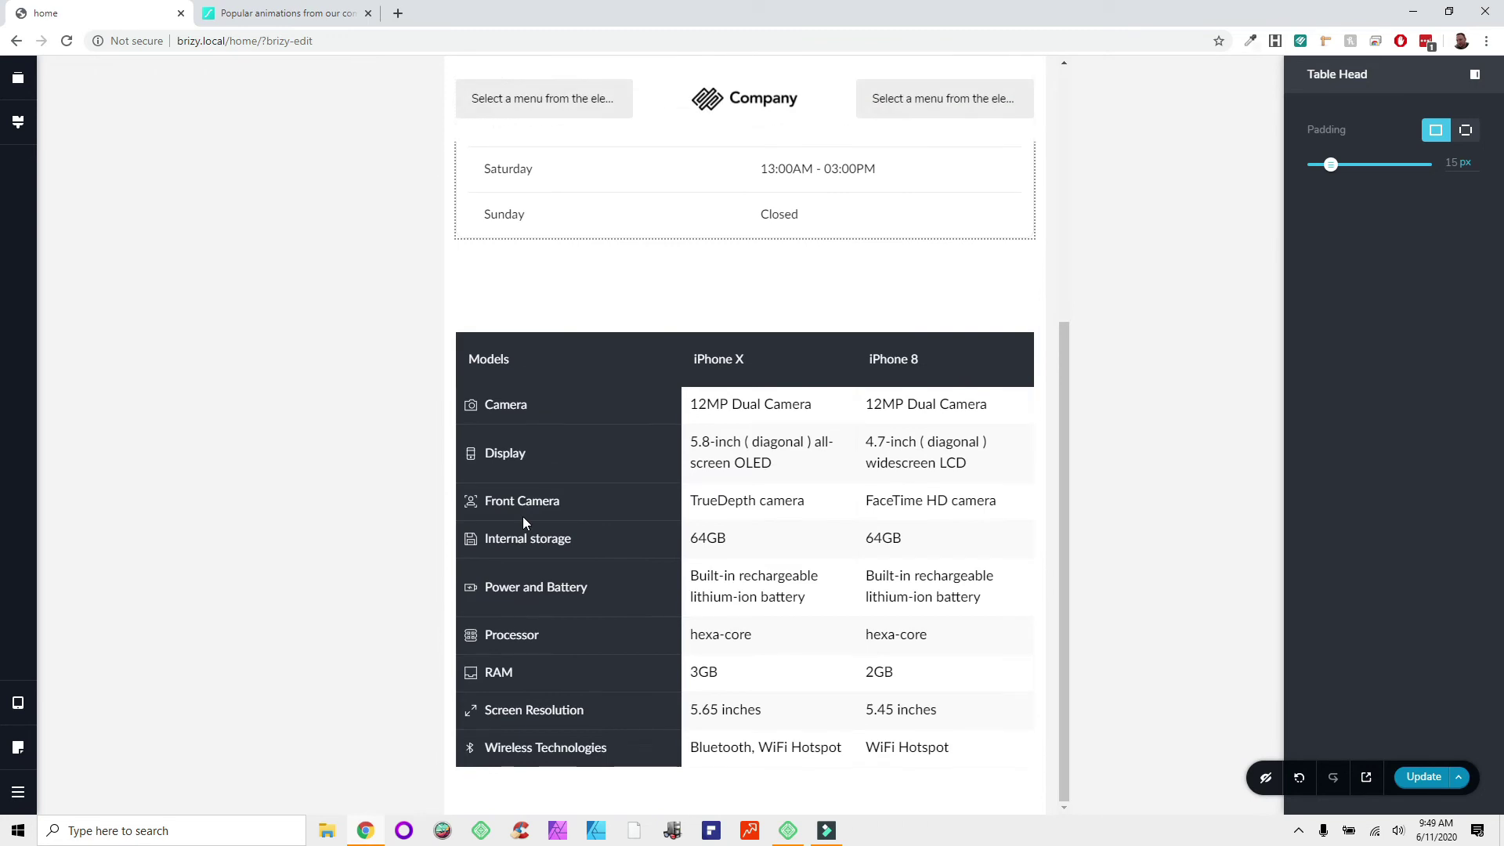
Step: Switch to mobile view and check the icon and width settings of the table's Camera sidebar cell
{"action": "left_click", "coordinate": [22, 706]}
{"action": "left_click", "coordinate": [88, 724]}
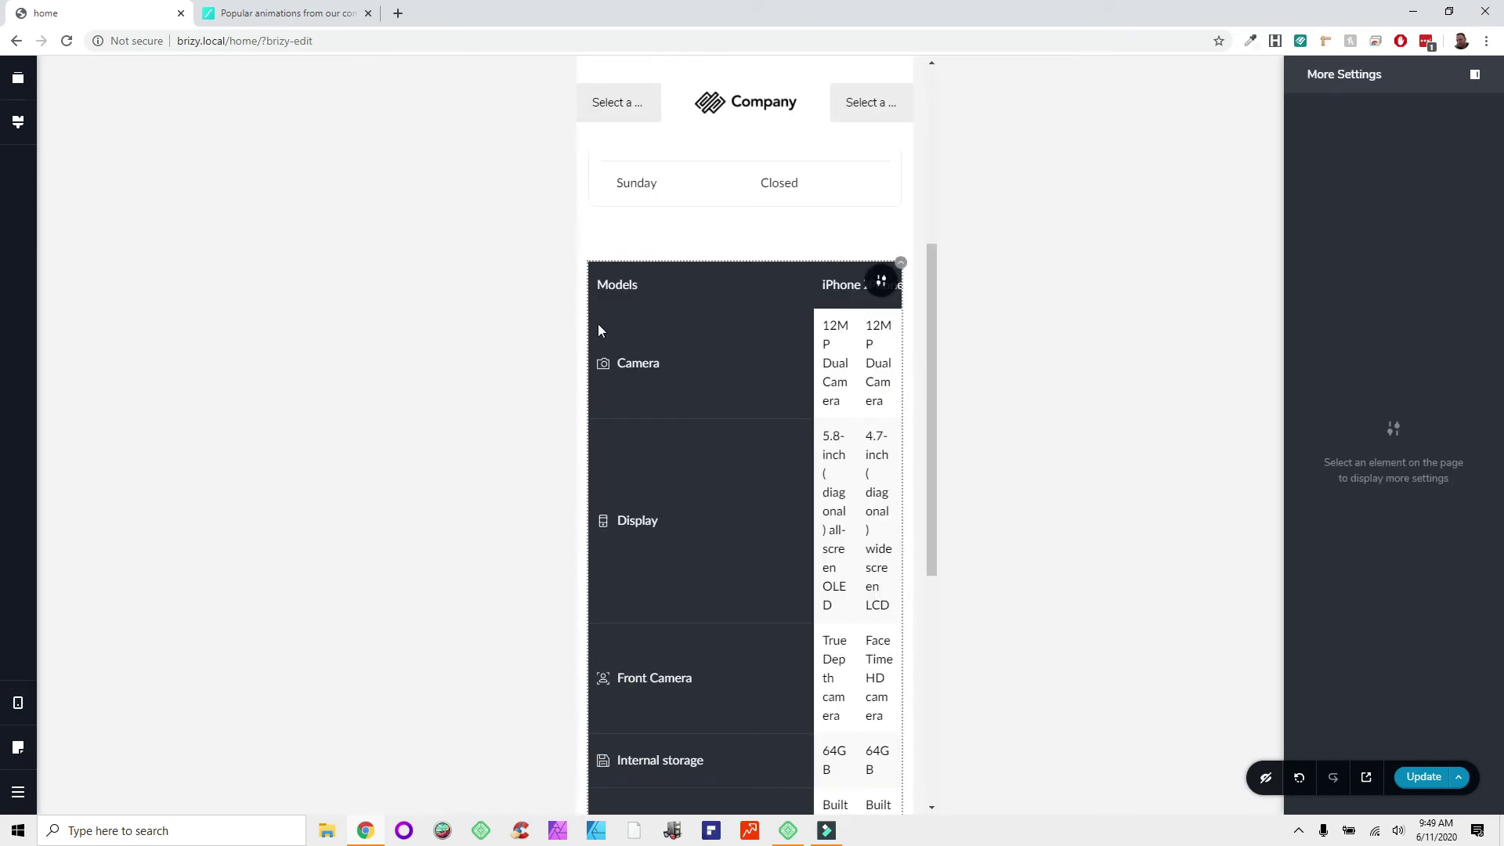
{"action": "left_click", "coordinate": [698, 373]}
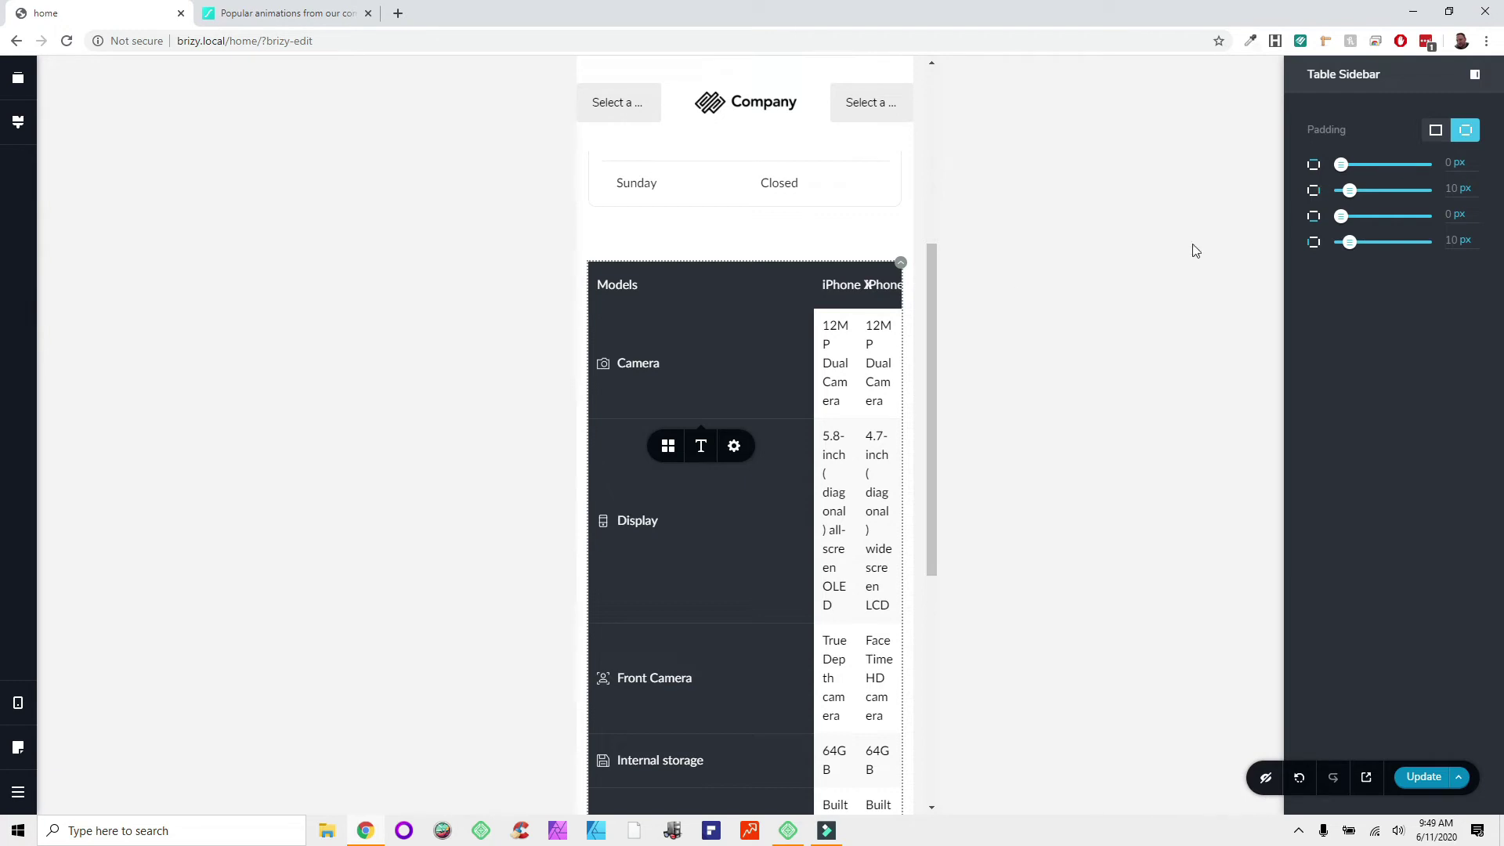
{"action": "left_click", "coordinate": [669, 448]}
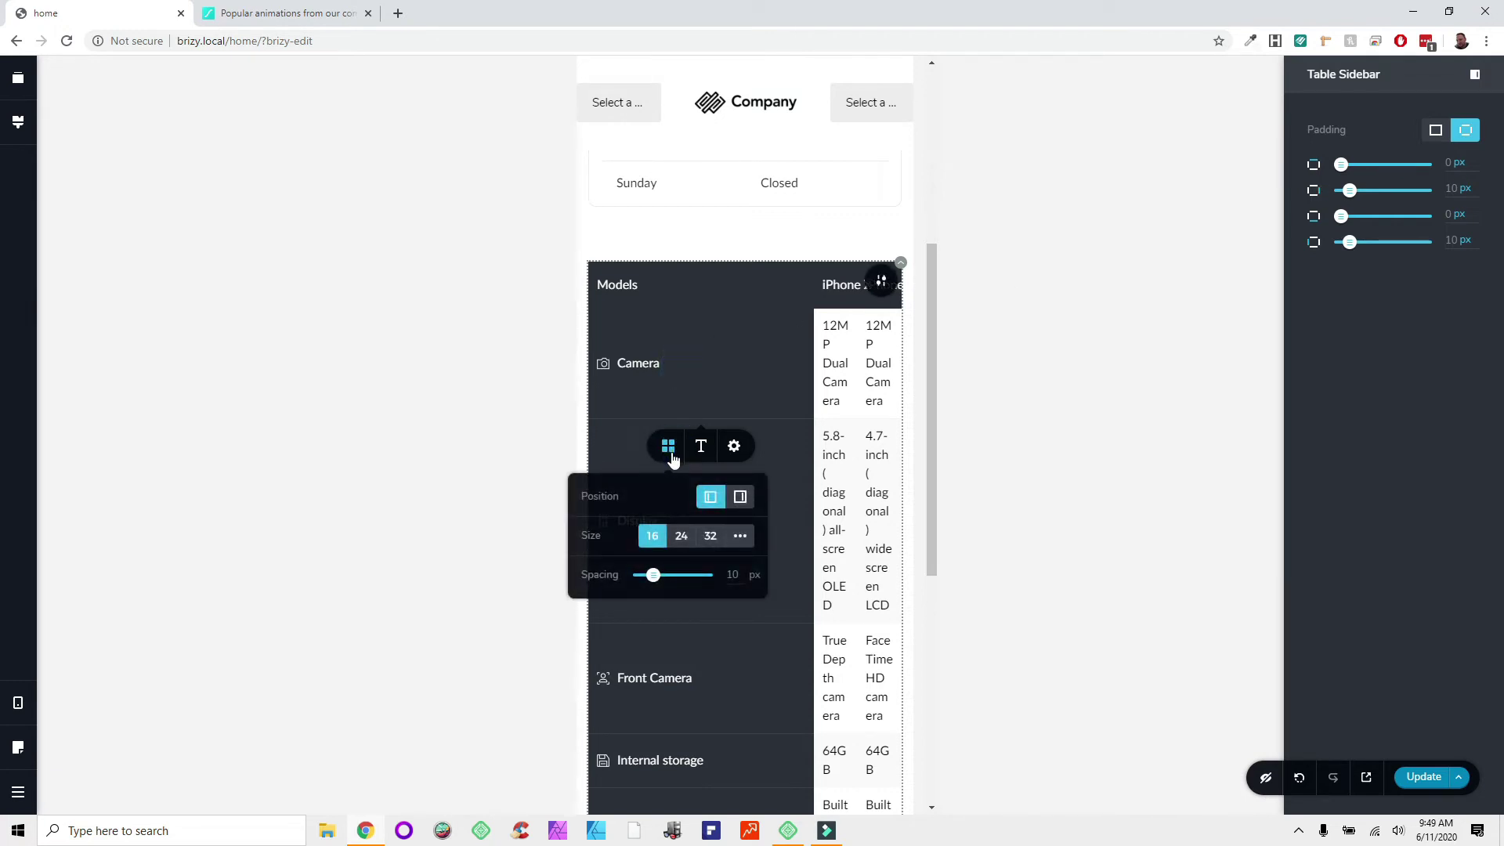
{"action": "left_click", "coordinate": [642, 360]}
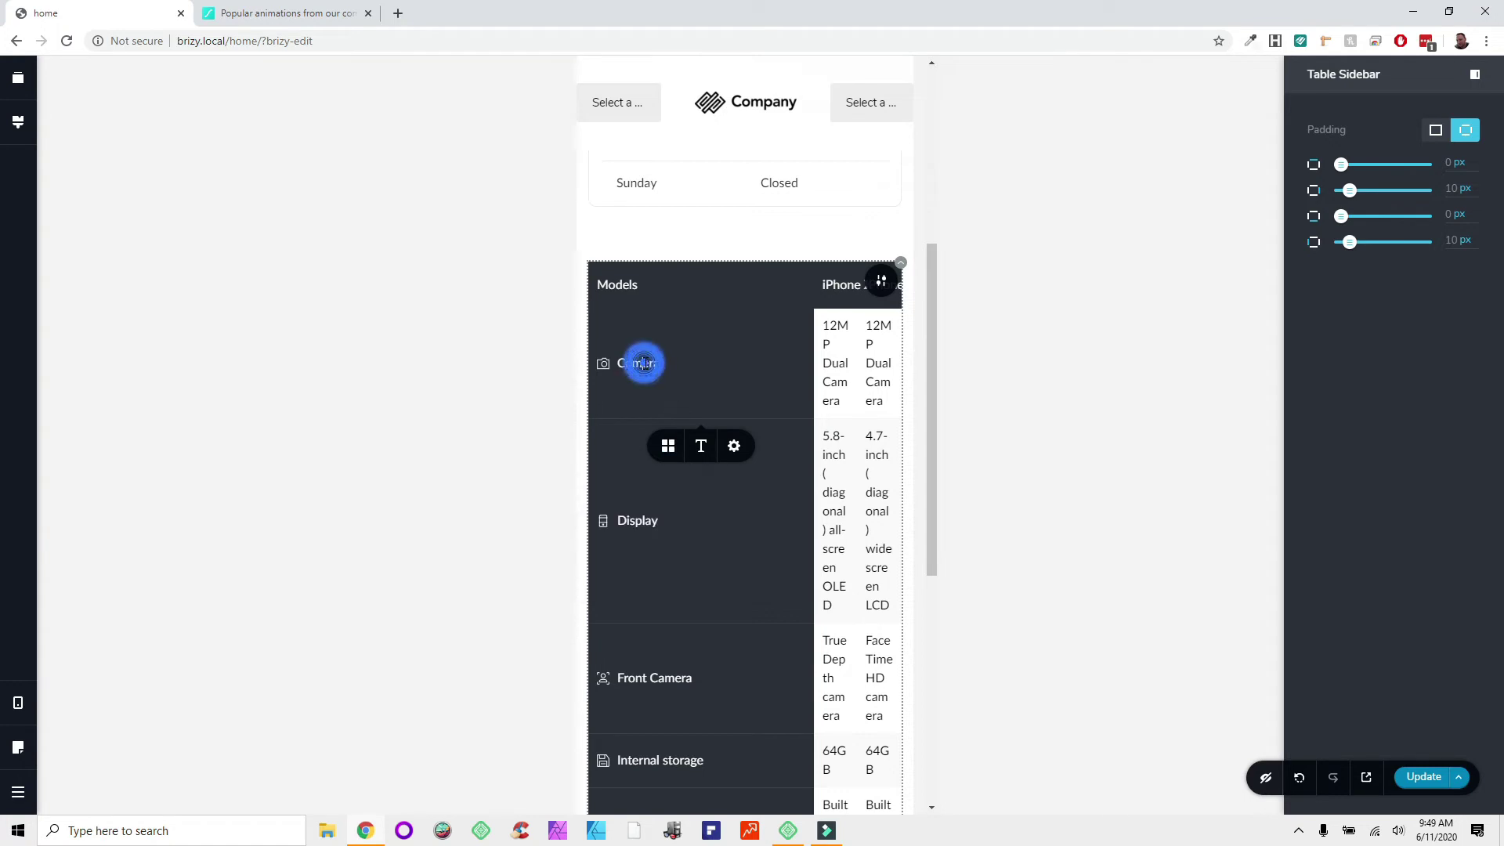
{"action": "left_click", "coordinate": [733, 446]}
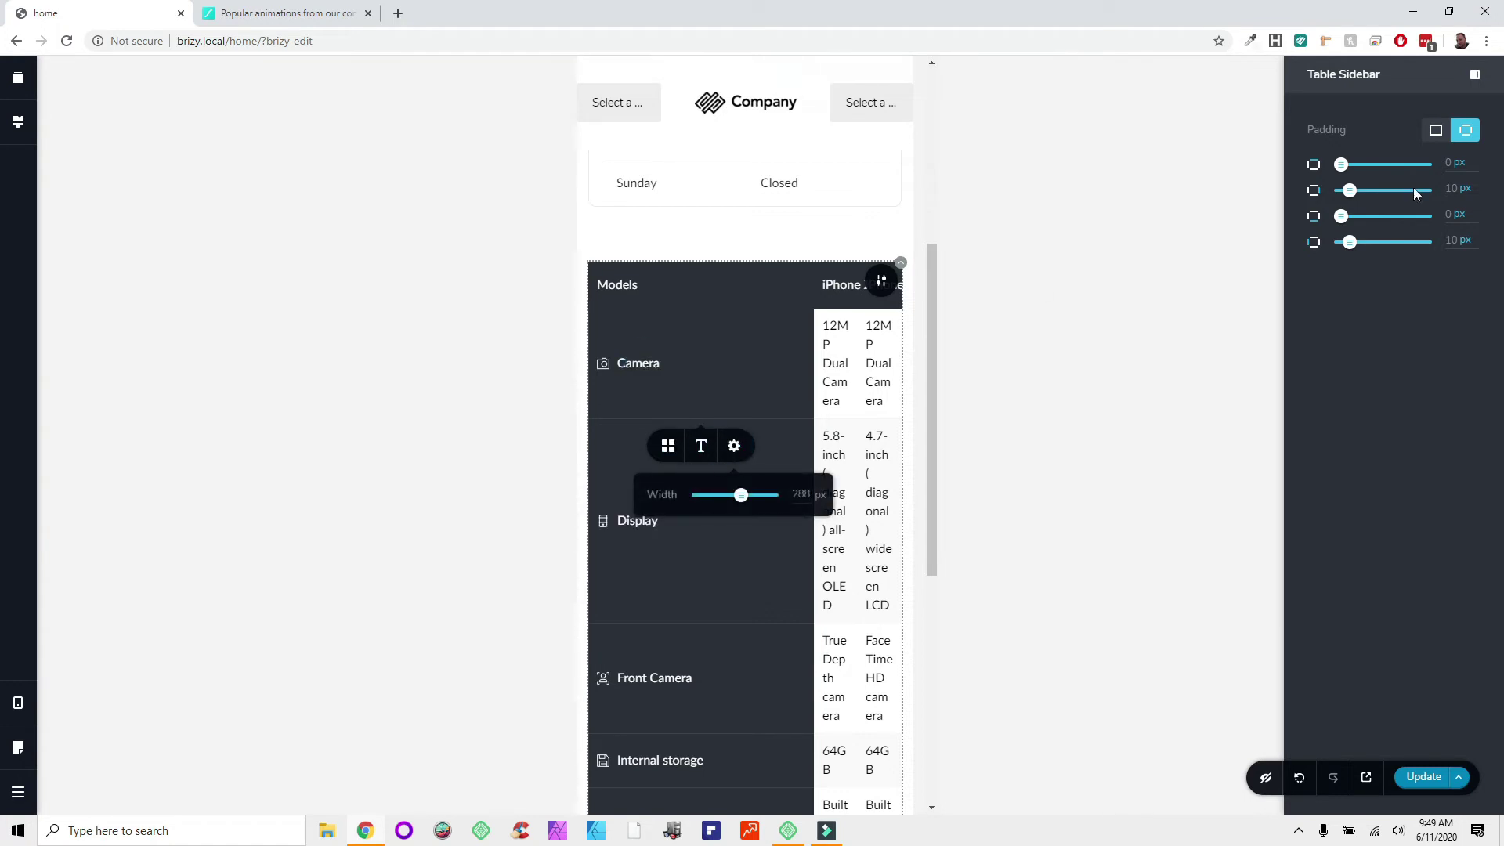
{"action": "left_click", "coordinate": [690, 338]}
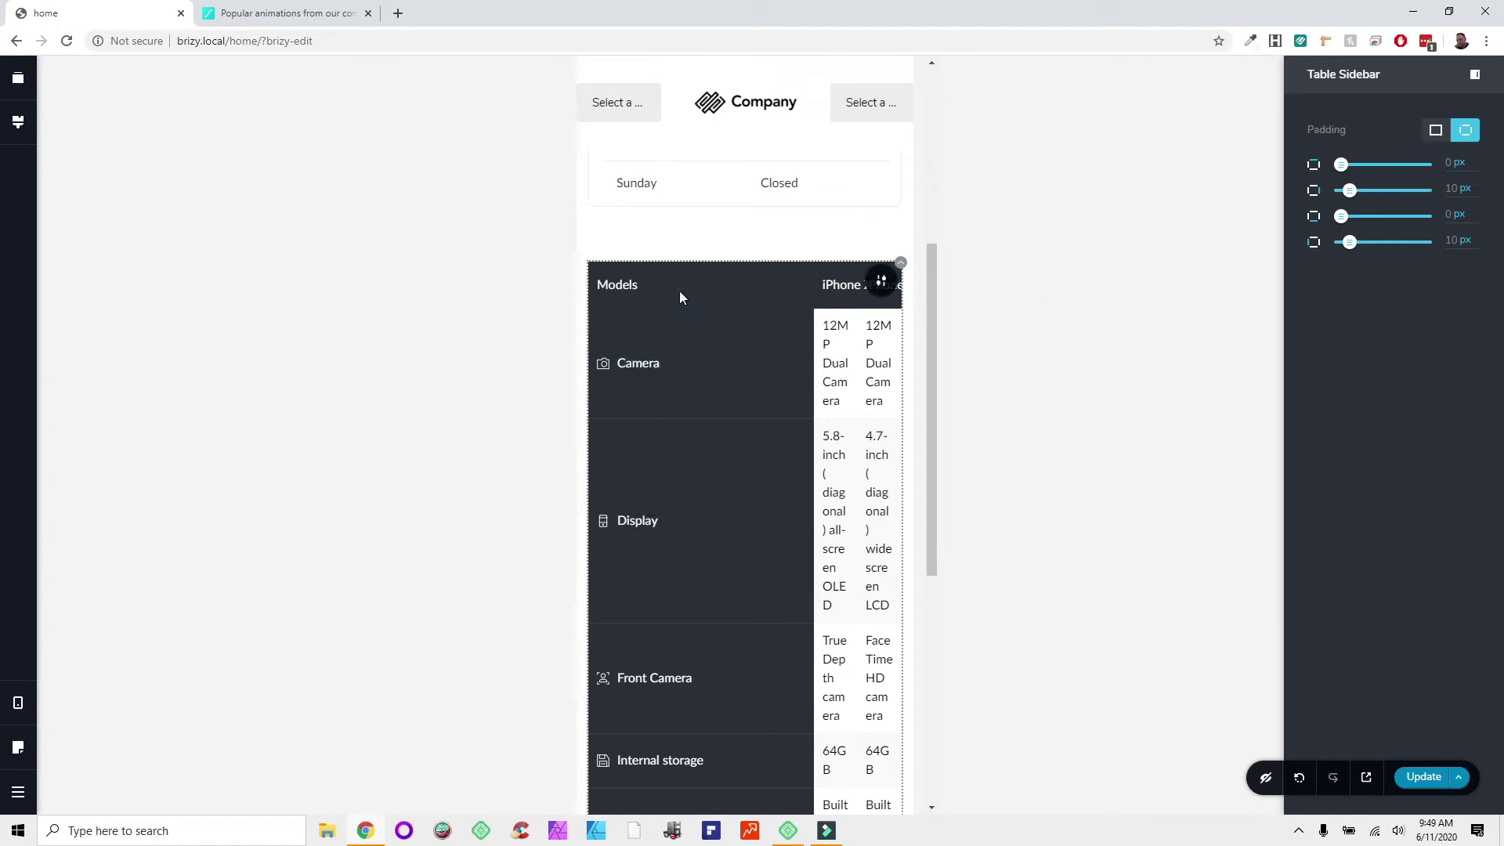
Step: Check the typography and icon settings of the table's Models header cell in mobile view
{"action": "left_click", "coordinate": [679, 290]}
{"action": "left_click", "coordinate": [716, 338]}
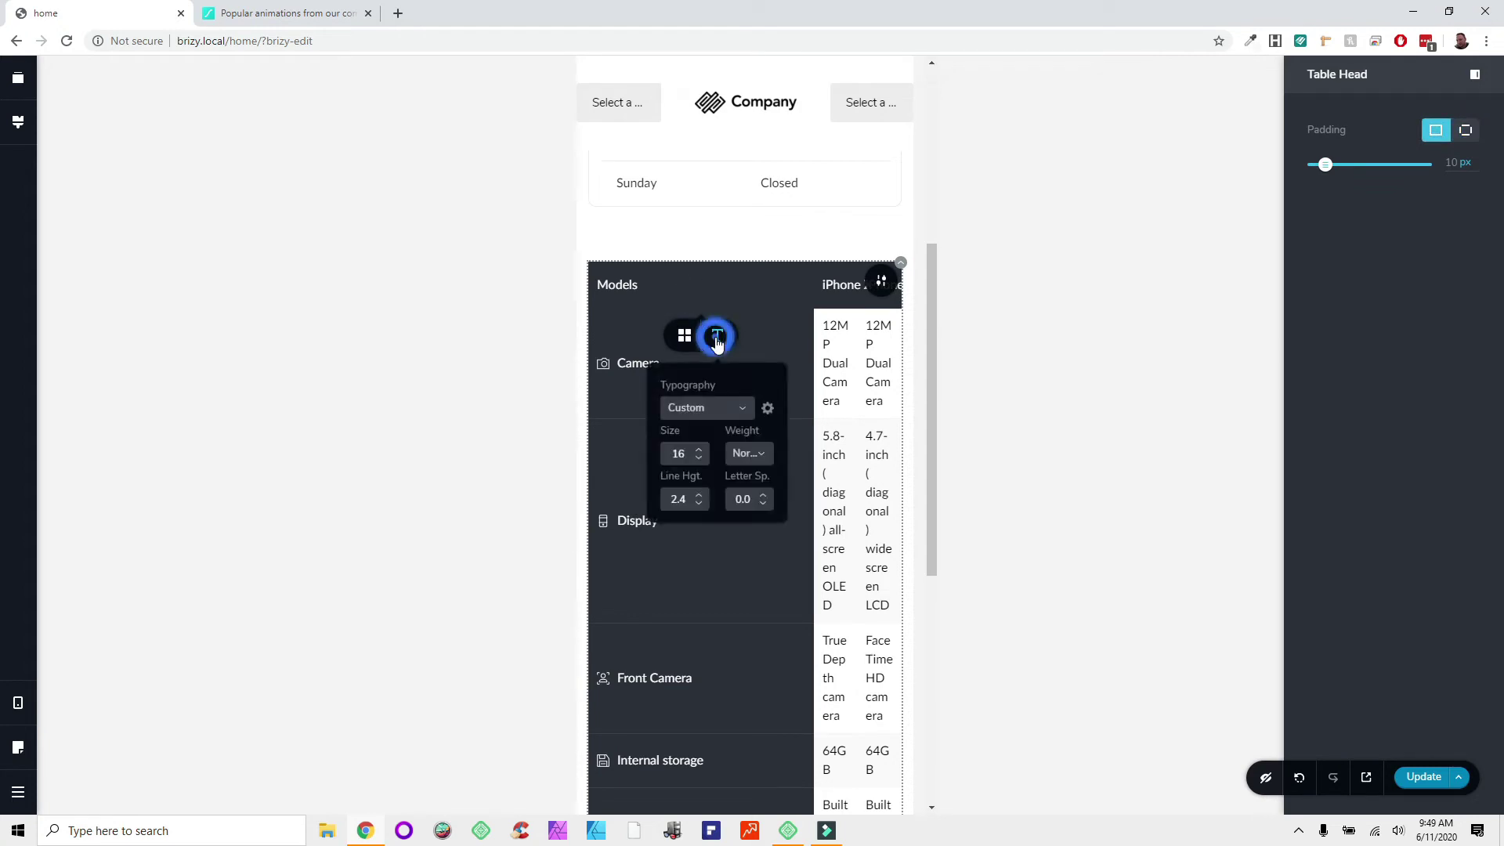
{"action": "left_click", "coordinate": [684, 336]}
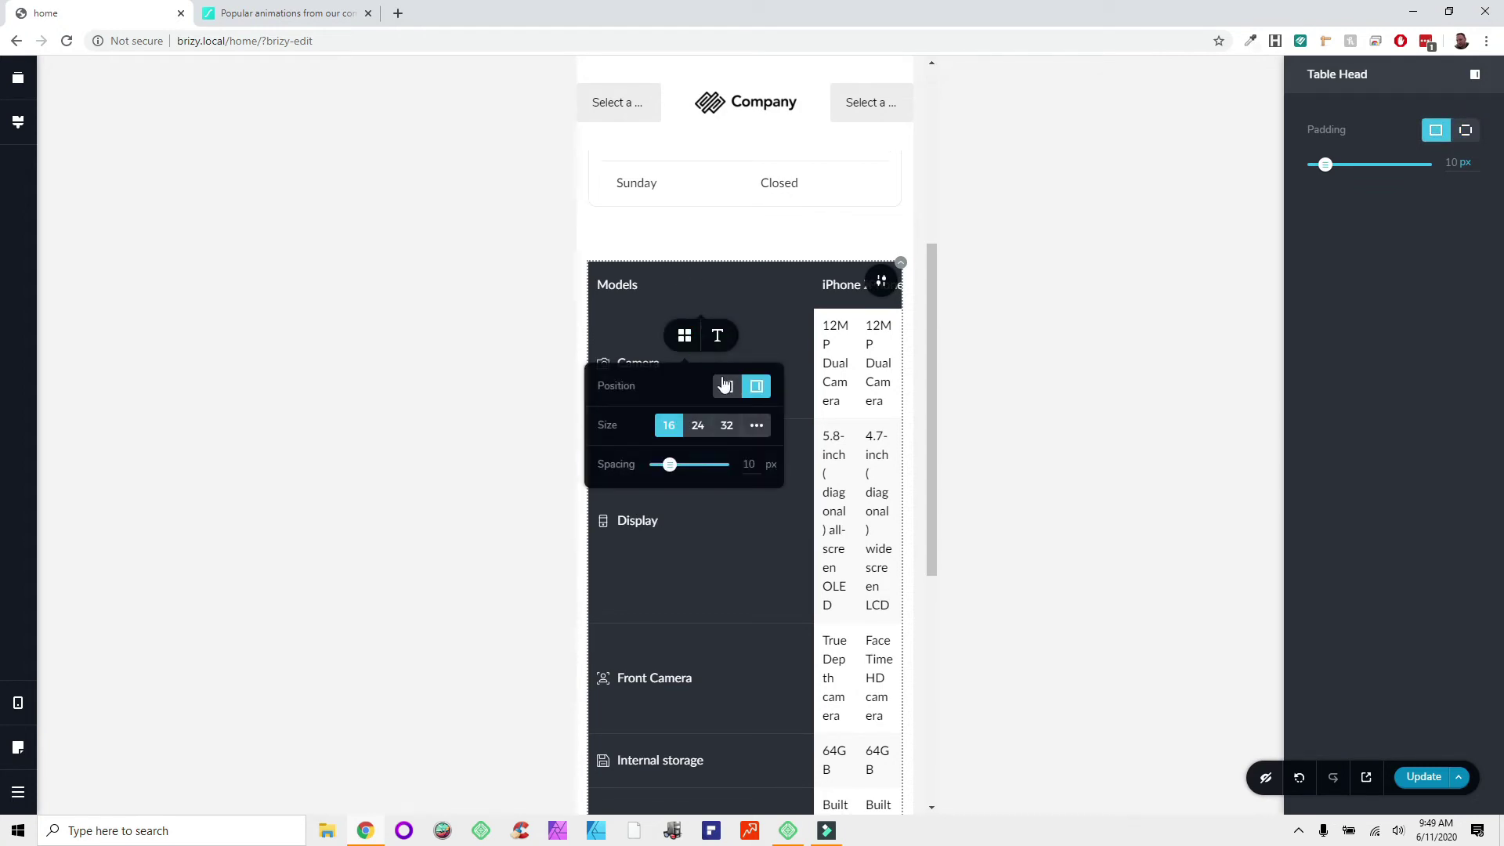
{"action": "left_click", "coordinate": [715, 297]}
Step: Set the table sidebar's width to 147 px in mobile view
{"action": "left_click", "coordinate": [732, 361]}
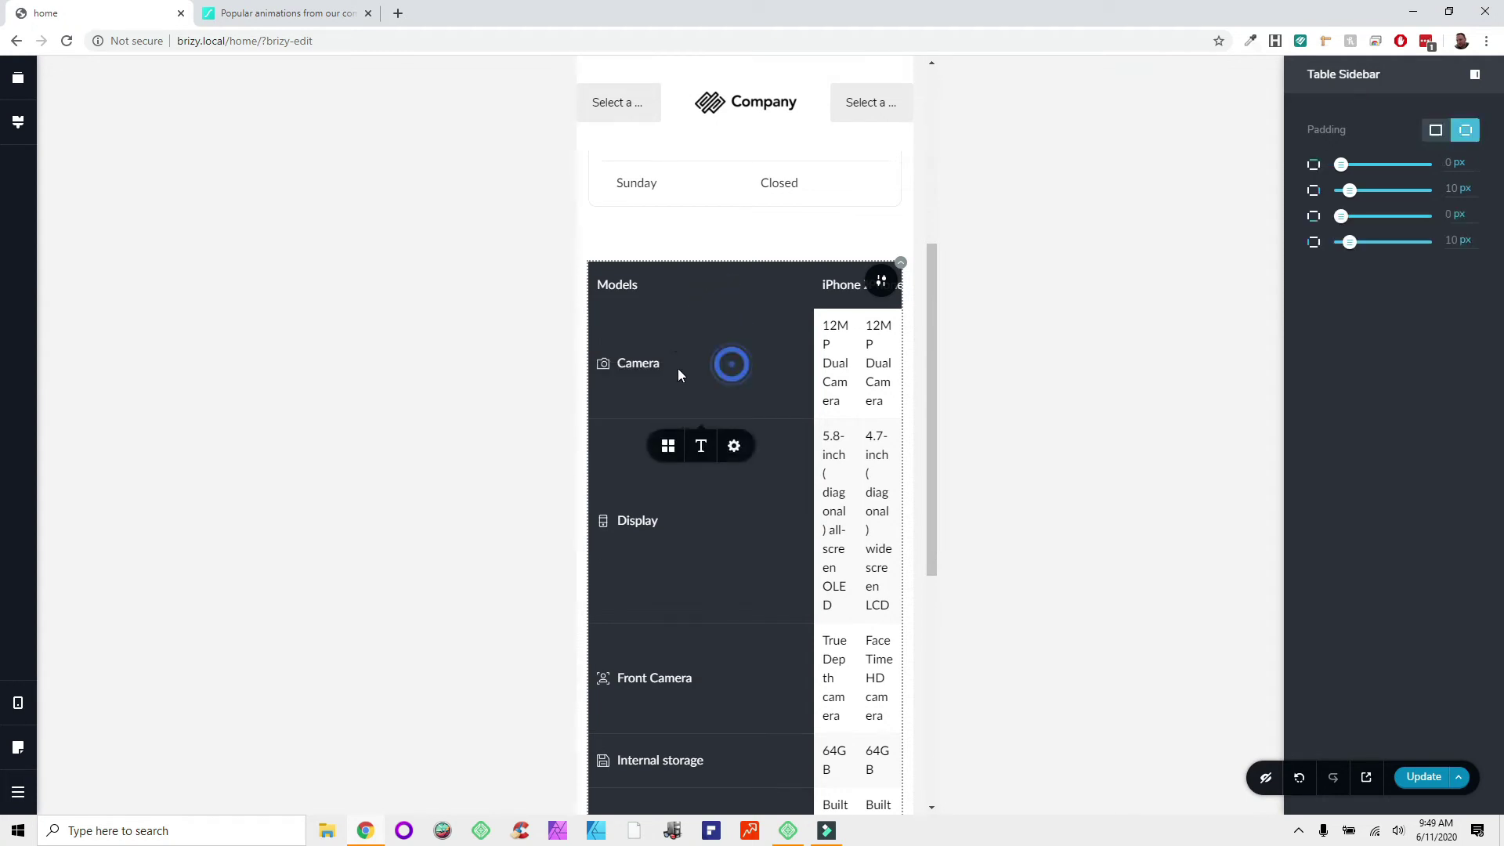
{"action": "double_click", "coordinate": [631, 363]}
{"action": "left_click", "coordinate": [668, 448]}
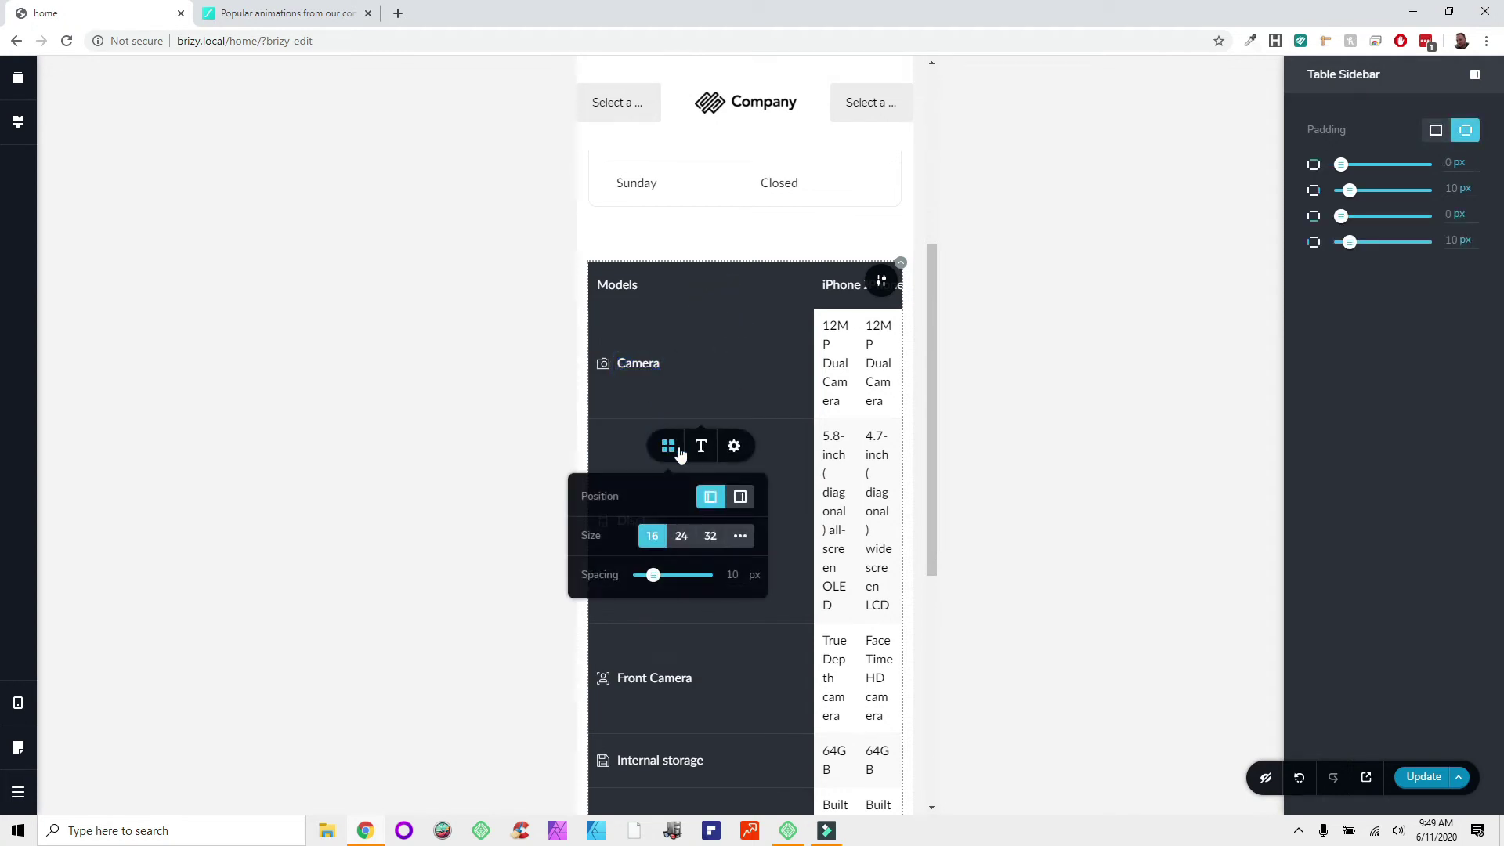
{"action": "left_click", "coordinate": [700, 447]}
{"action": "left_click", "coordinate": [734, 448]}
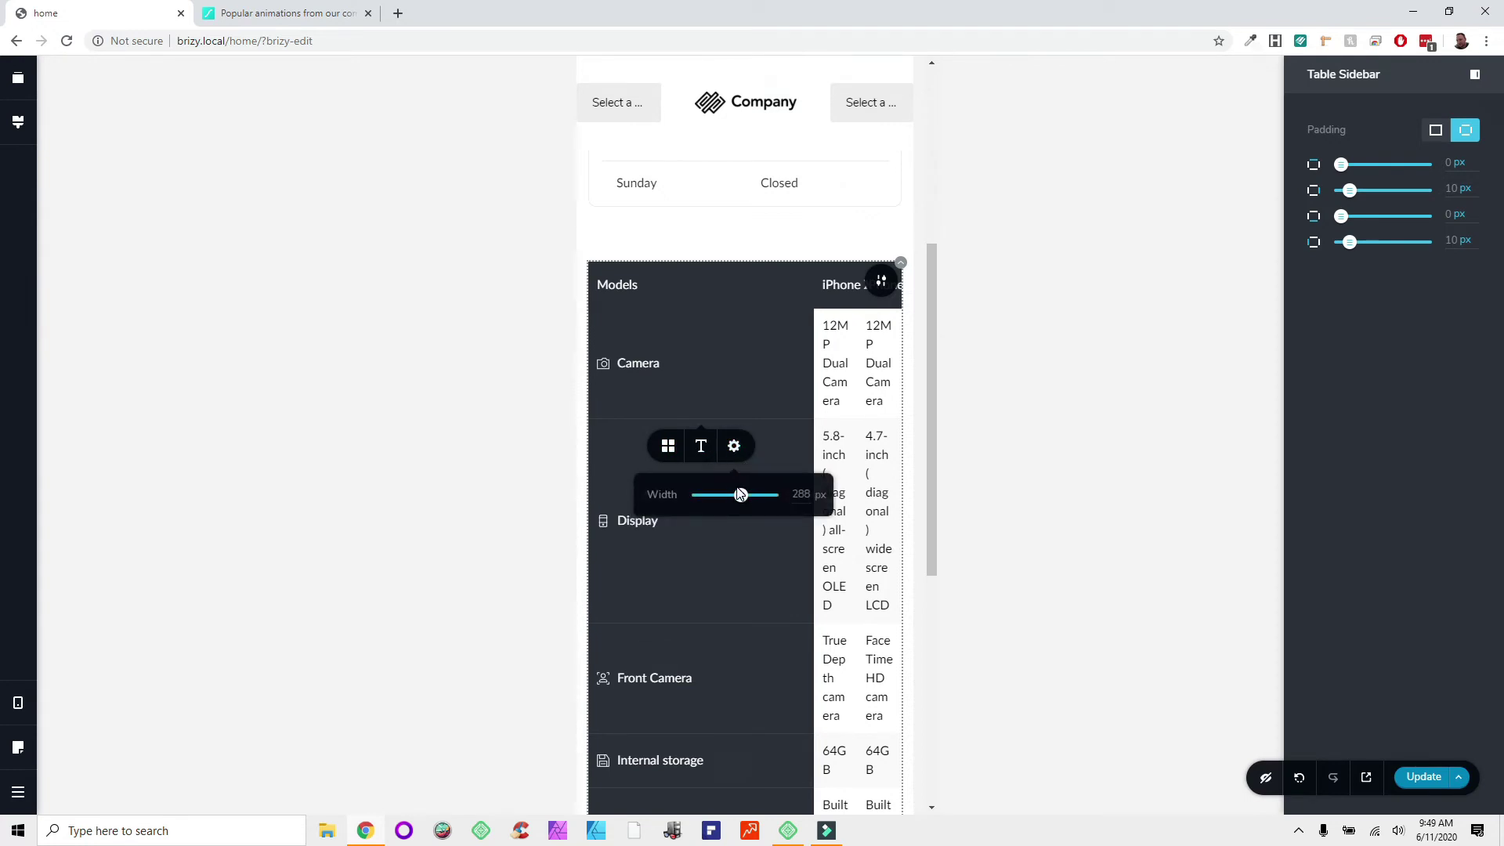
{"action": "left_click_drag", "start_coordinate": [741, 501], "coordinate": [727, 501]}
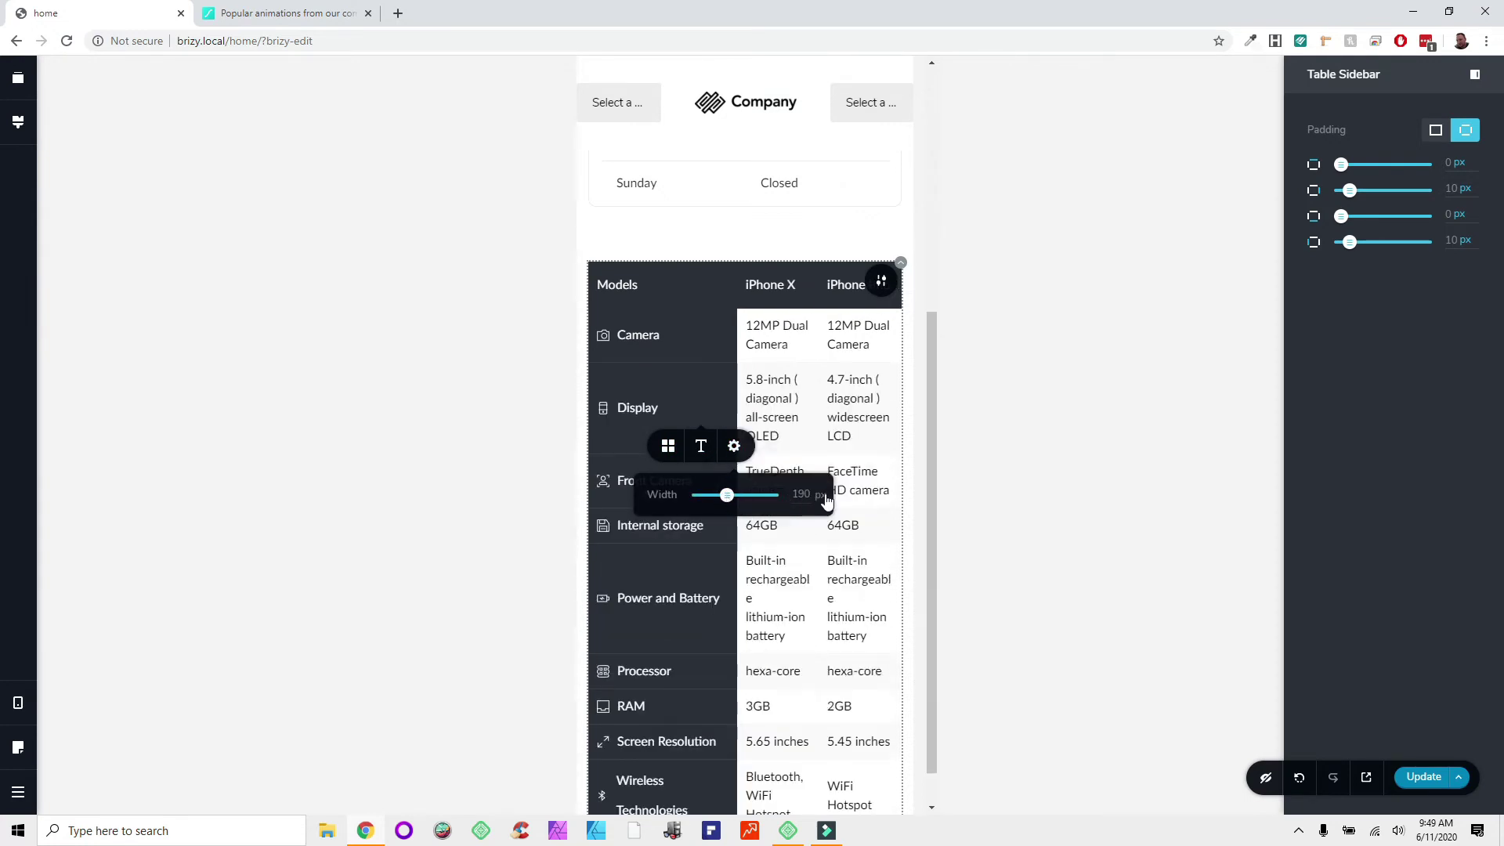
{"action": "left_click", "coordinate": [822, 500]}
{"action": "left_click", "coordinate": [822, 500]}
{"action": "left_click", "coordinate": [814, 498]}
{"action": "left_click_drag", "start_coordinate": [727, 501], "coordinate": [721, 500]}
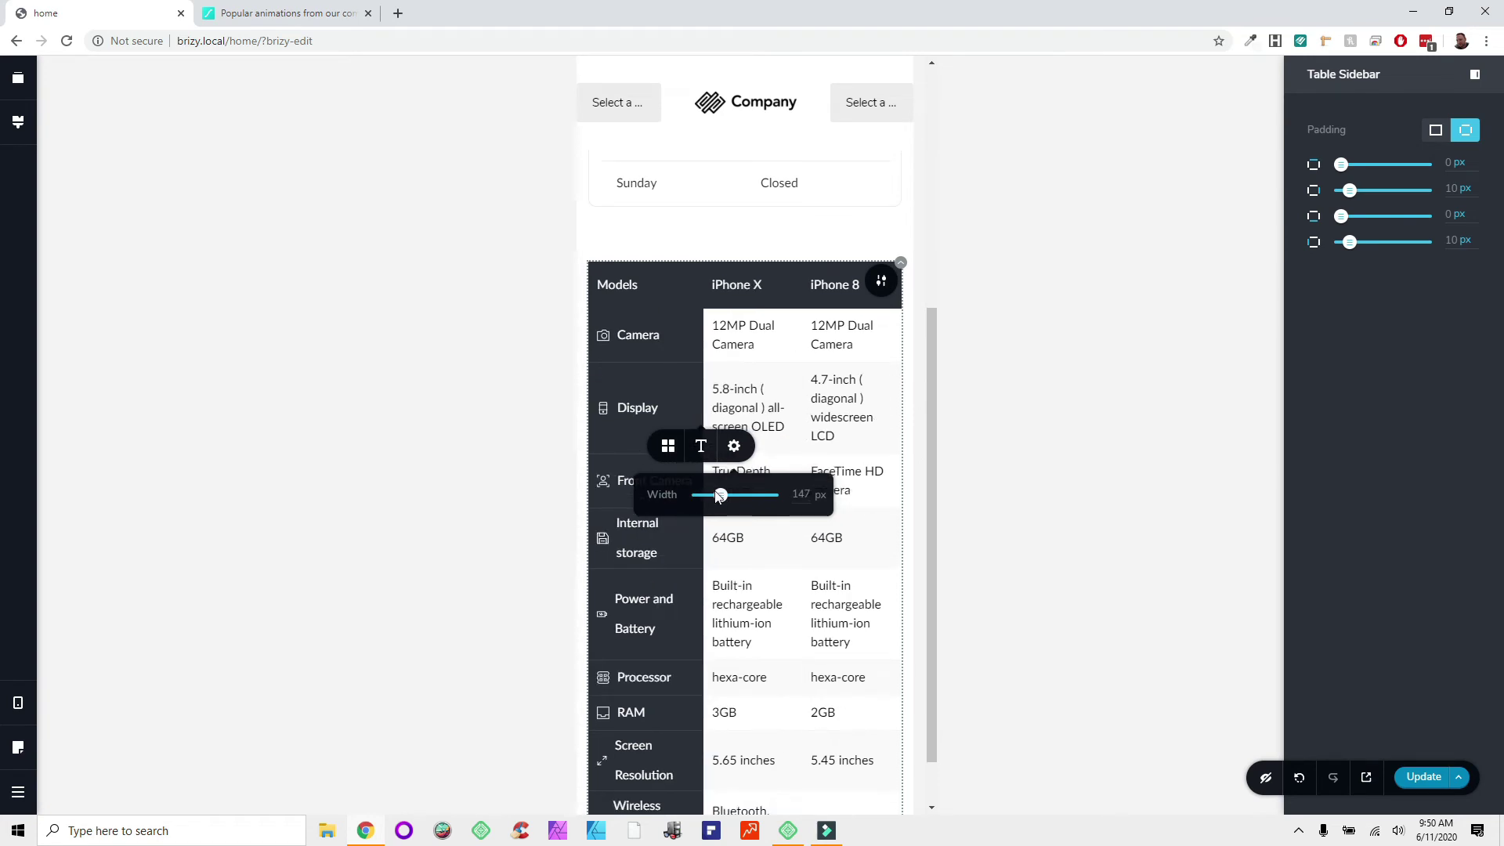
Step: Compare the table's layout between desktop and mobile views
{"action": "left_click", "coordinate": [18, 702]}
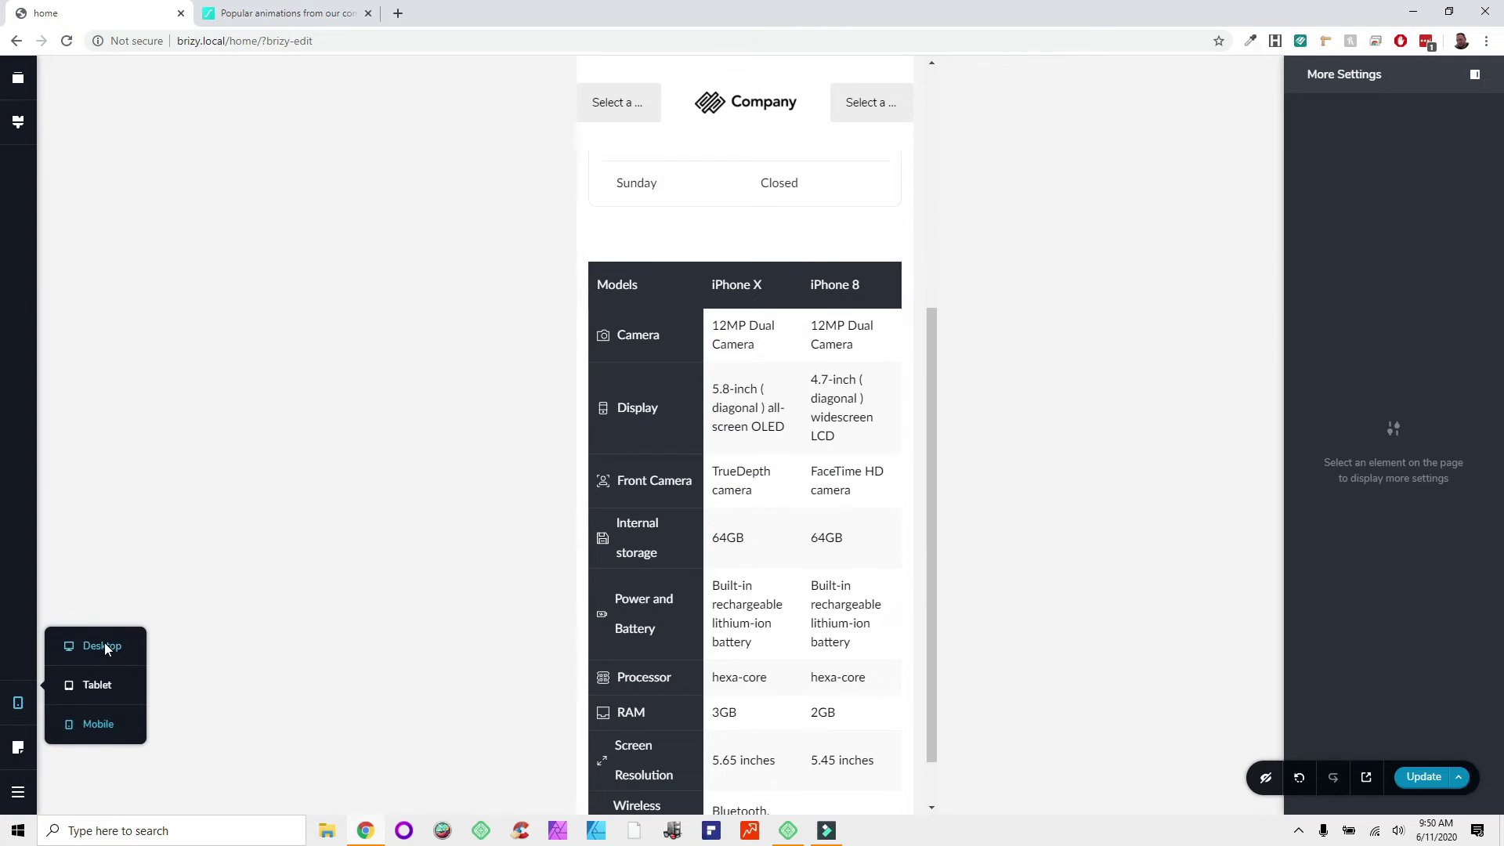
{"action": "left_click", "coordinate": [105, 645]}
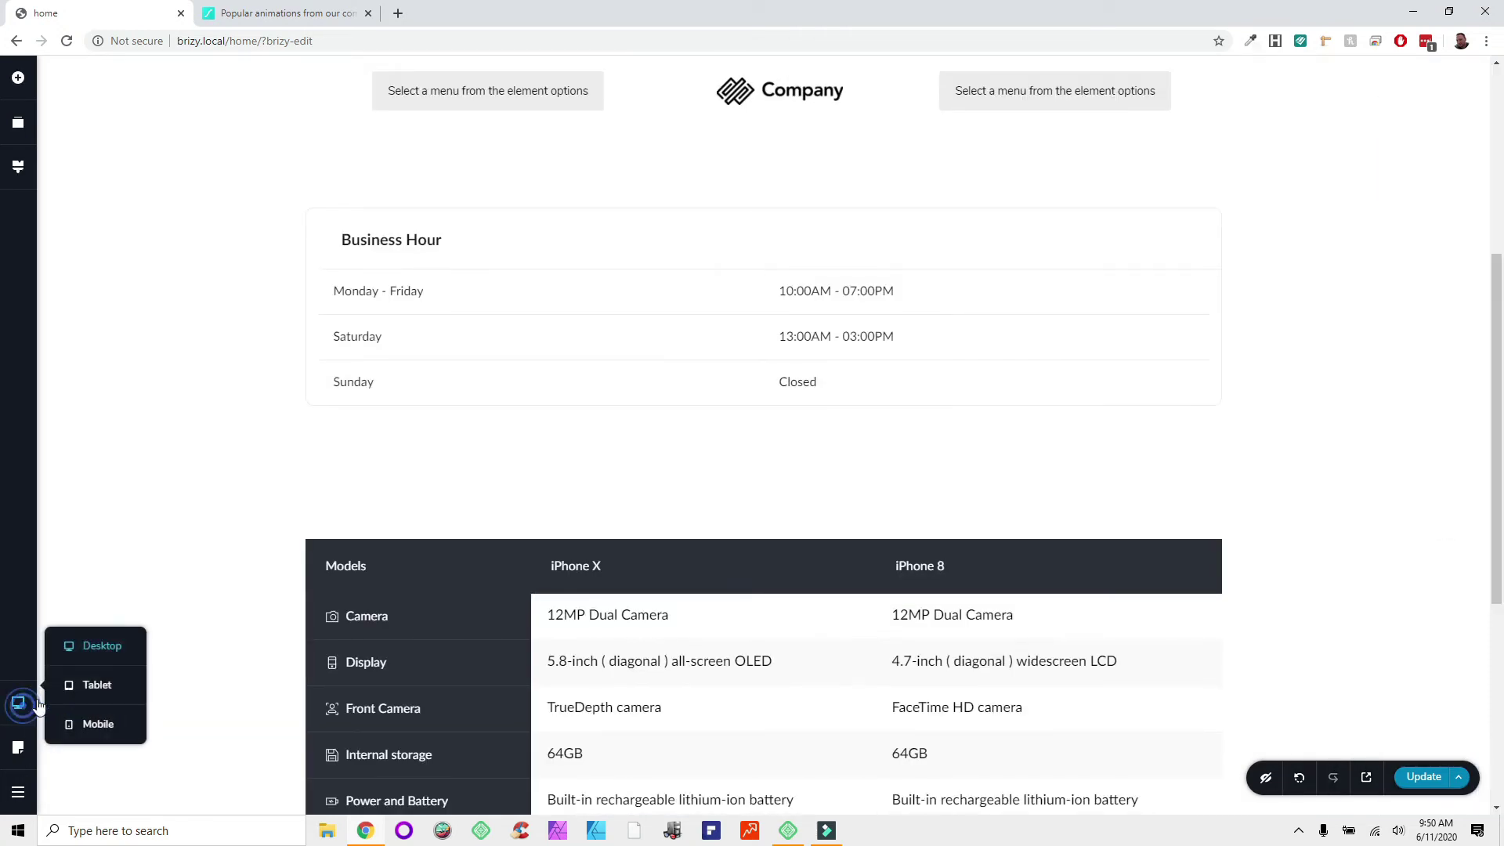
{"action": "left_click", "coordinate": [101, 721]}
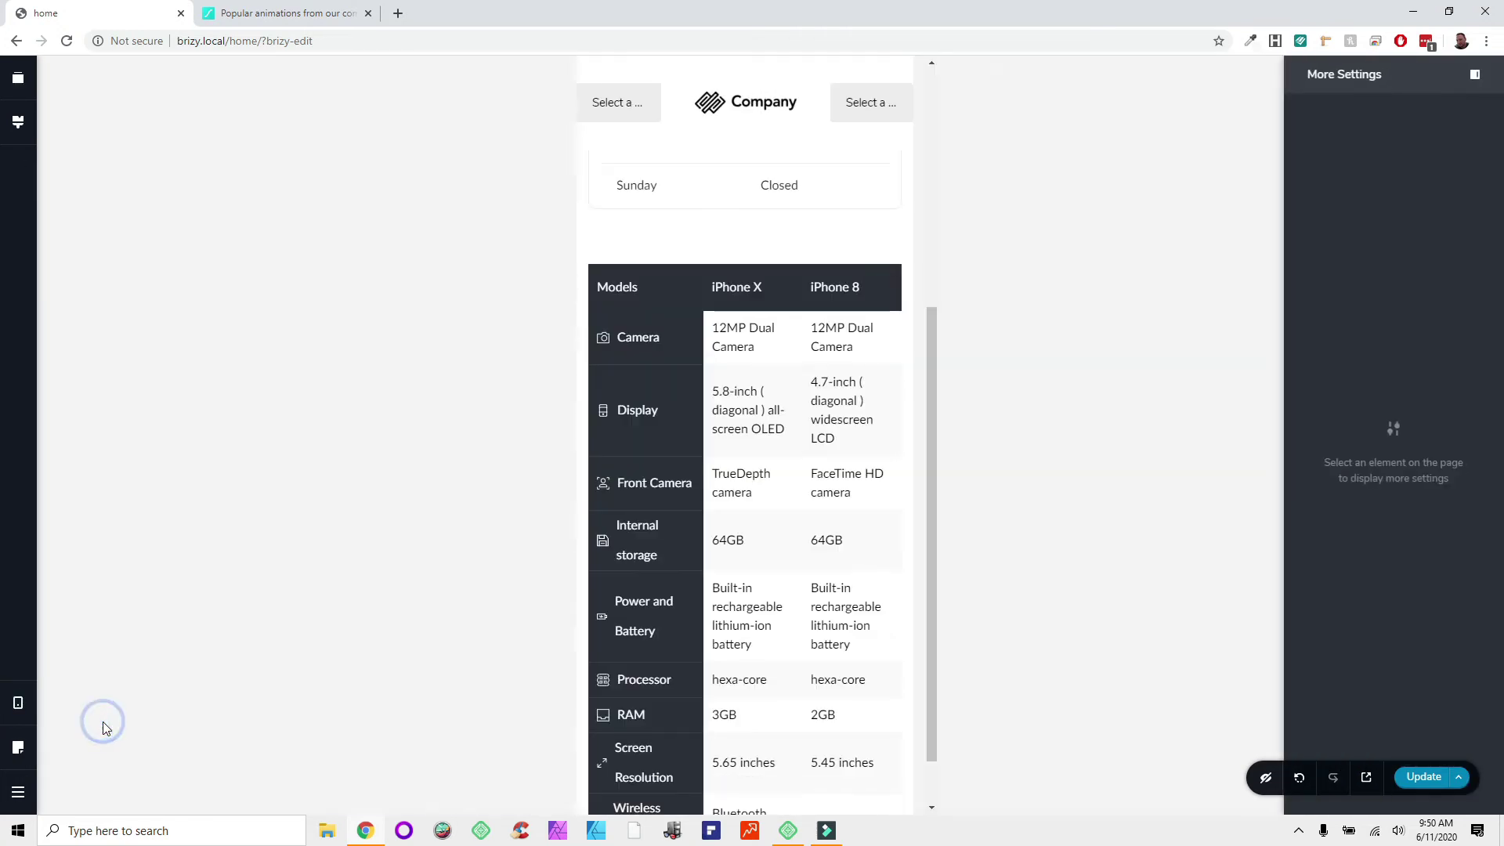
Step: Return to desktop view and add a blank block between the business hours and the table
{"action": "left_click", "coordinate": [13, 704]}
{"action": "left_click", "coordinate": [91, 650]}
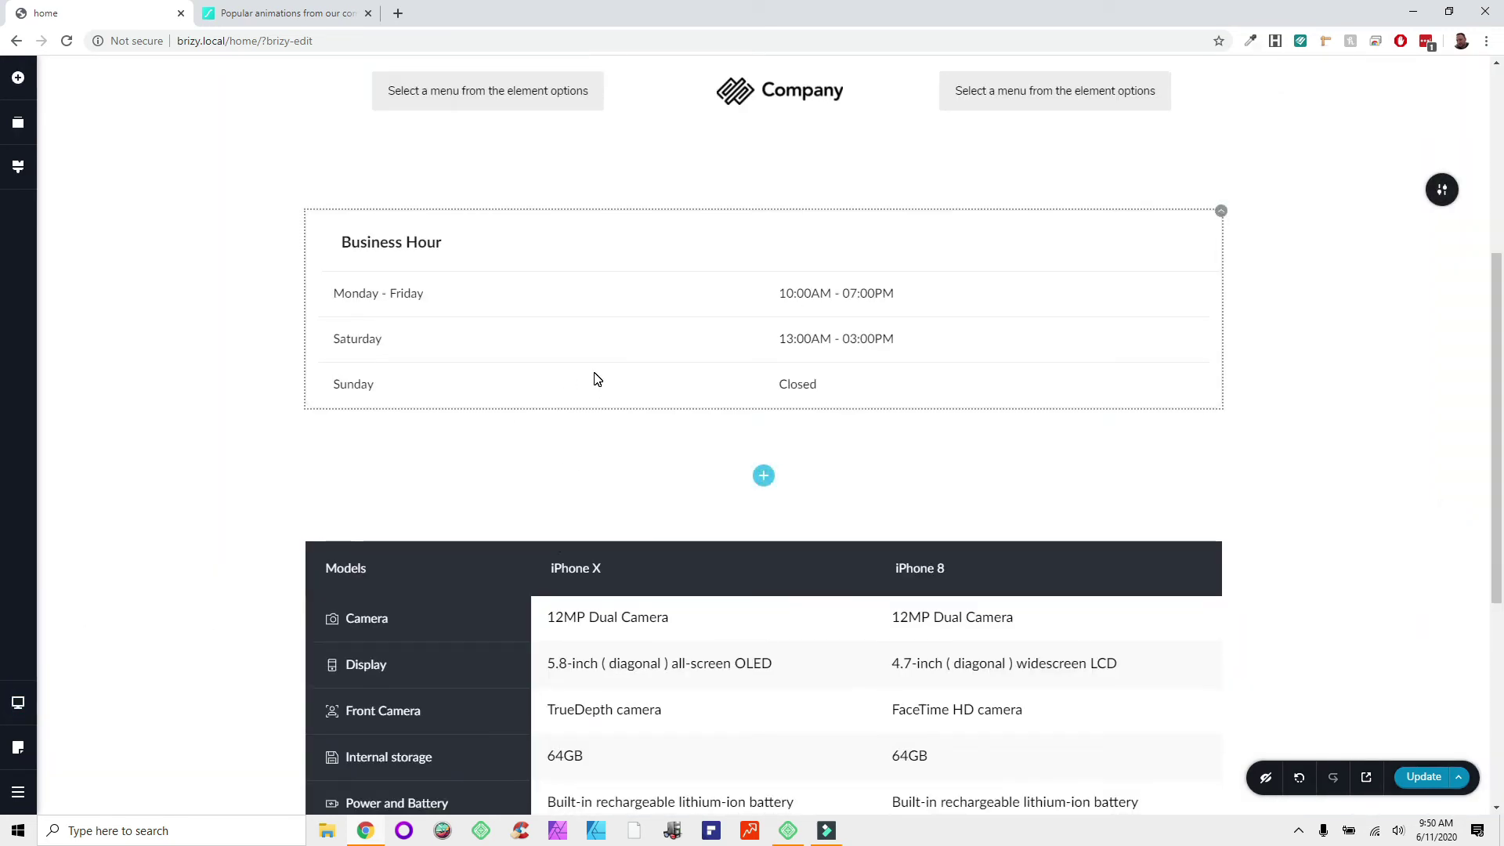
{"action": "scroll", "coordinate": [491, 415], "scroll_direction": "down", "scroll_amount": 5}
{"action": "scroll", "coordinate": [579, 419], "scroll_direction": "up", "scroll_amount": 5}
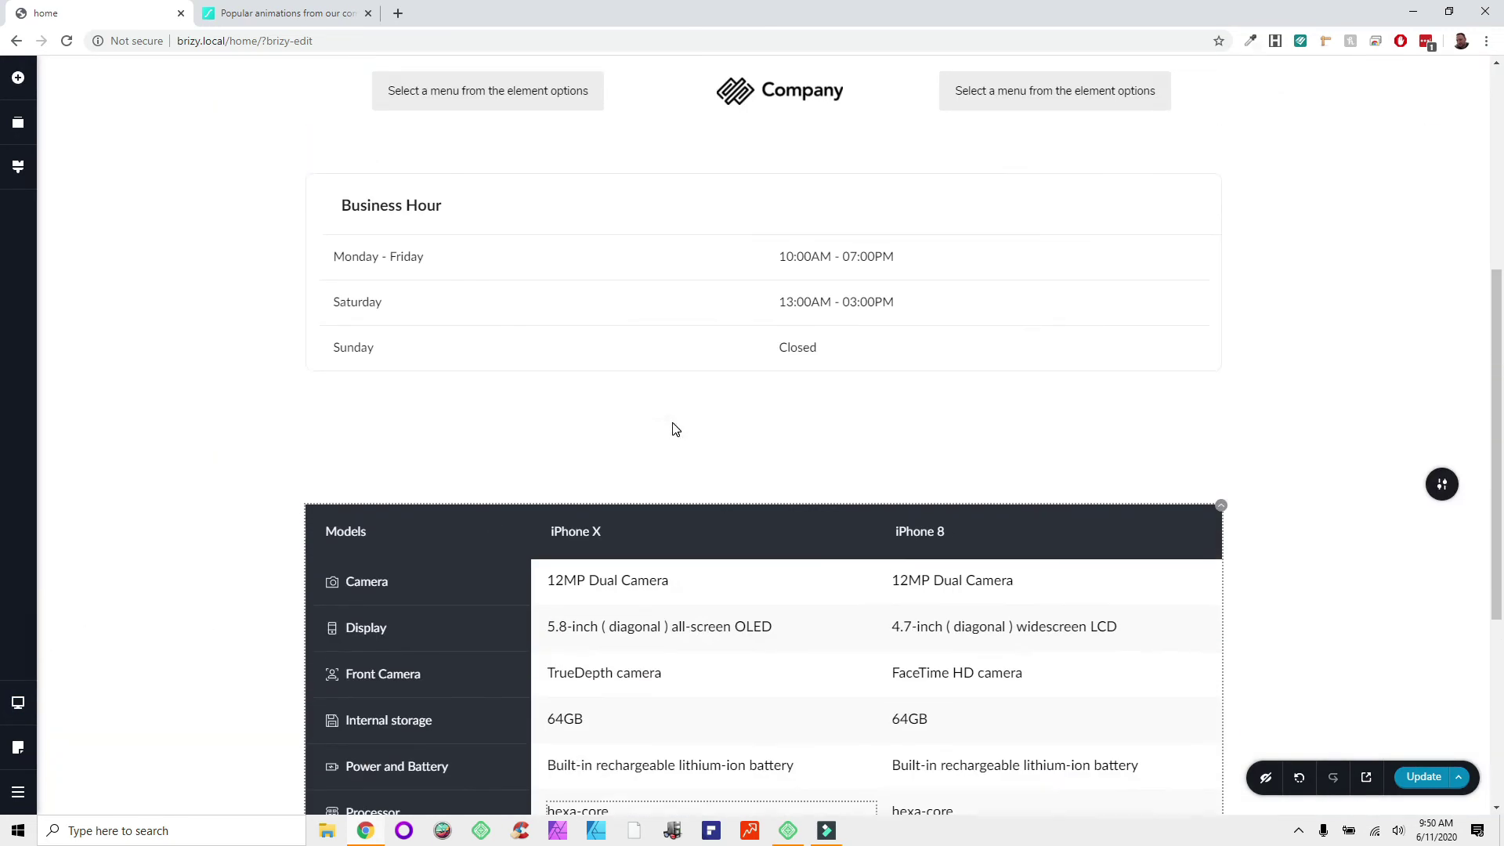
{"action": "scroll", "coordinate": [675, 429], "scroll_direction": "down", "scroll_amount": 5}
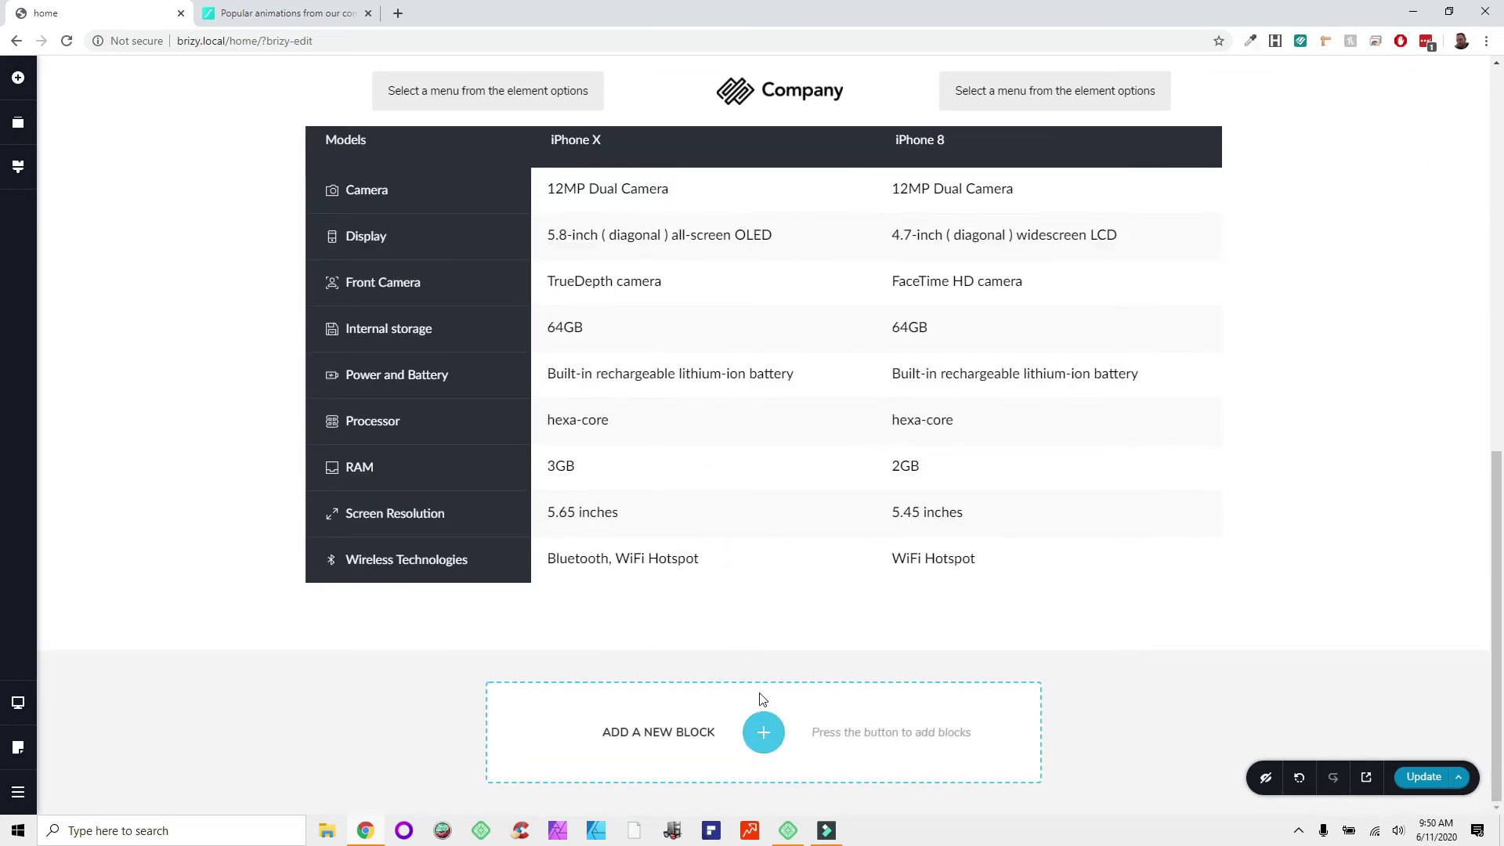
{"action": "scroll", "coordinate": [796, 336], "scroll_direction": "up", "scroll_amount": 3}
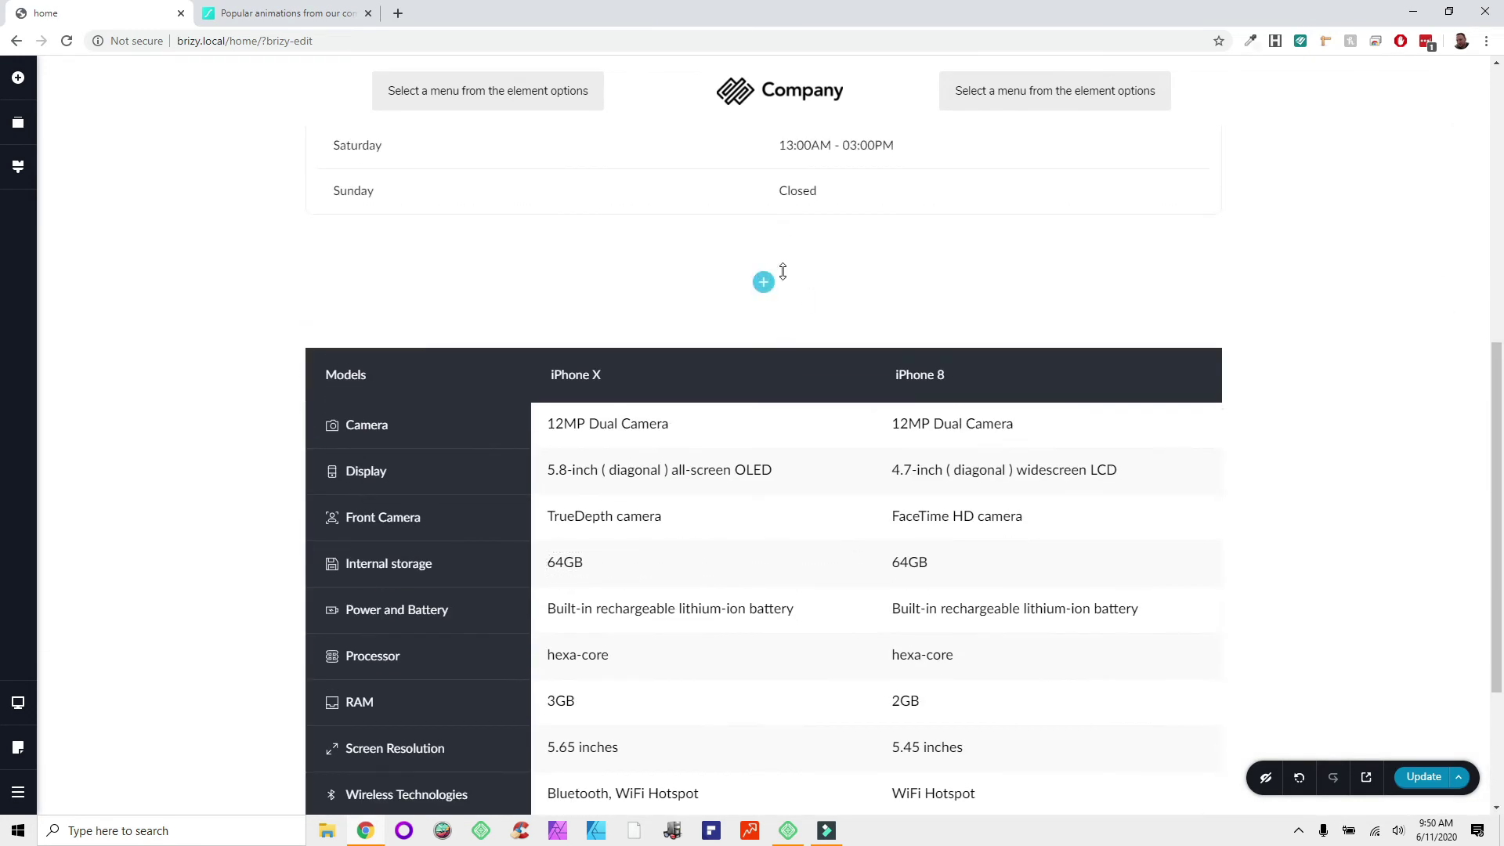
{"action": "left_click", "coordinate": [764, 282]}
{"action": "left_click", "coordinate": [468, 252]}
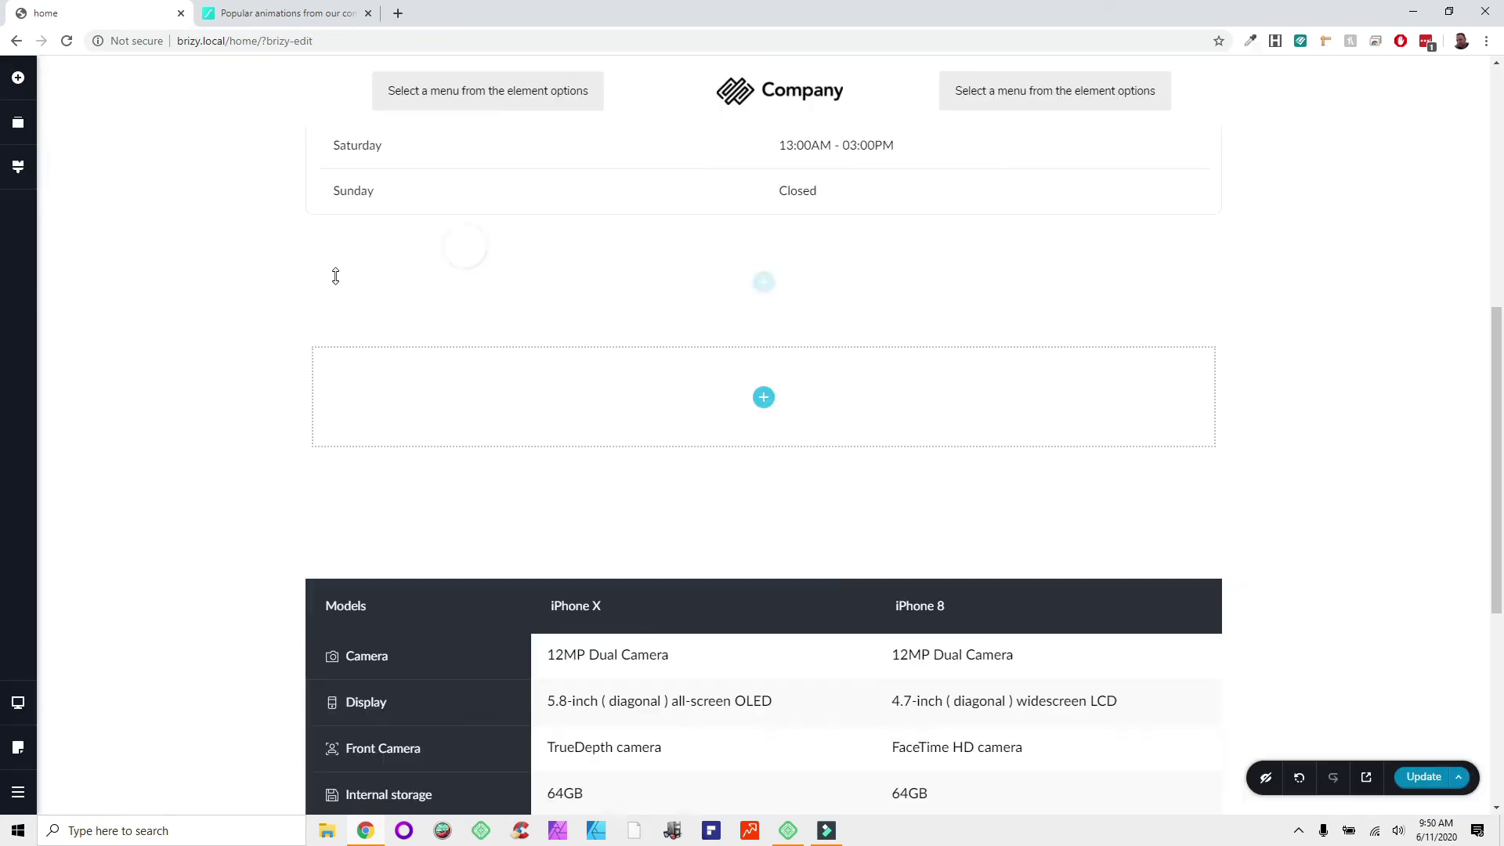
Step: Place a Post Navigation element in the new blank block and select it to show its options
{"action": "left_click", "coordinate": [763, 398]}
{"action": "scroll", "coordinate": [172, 364], "scroll_direction": "down", "scroll_amount": 5}
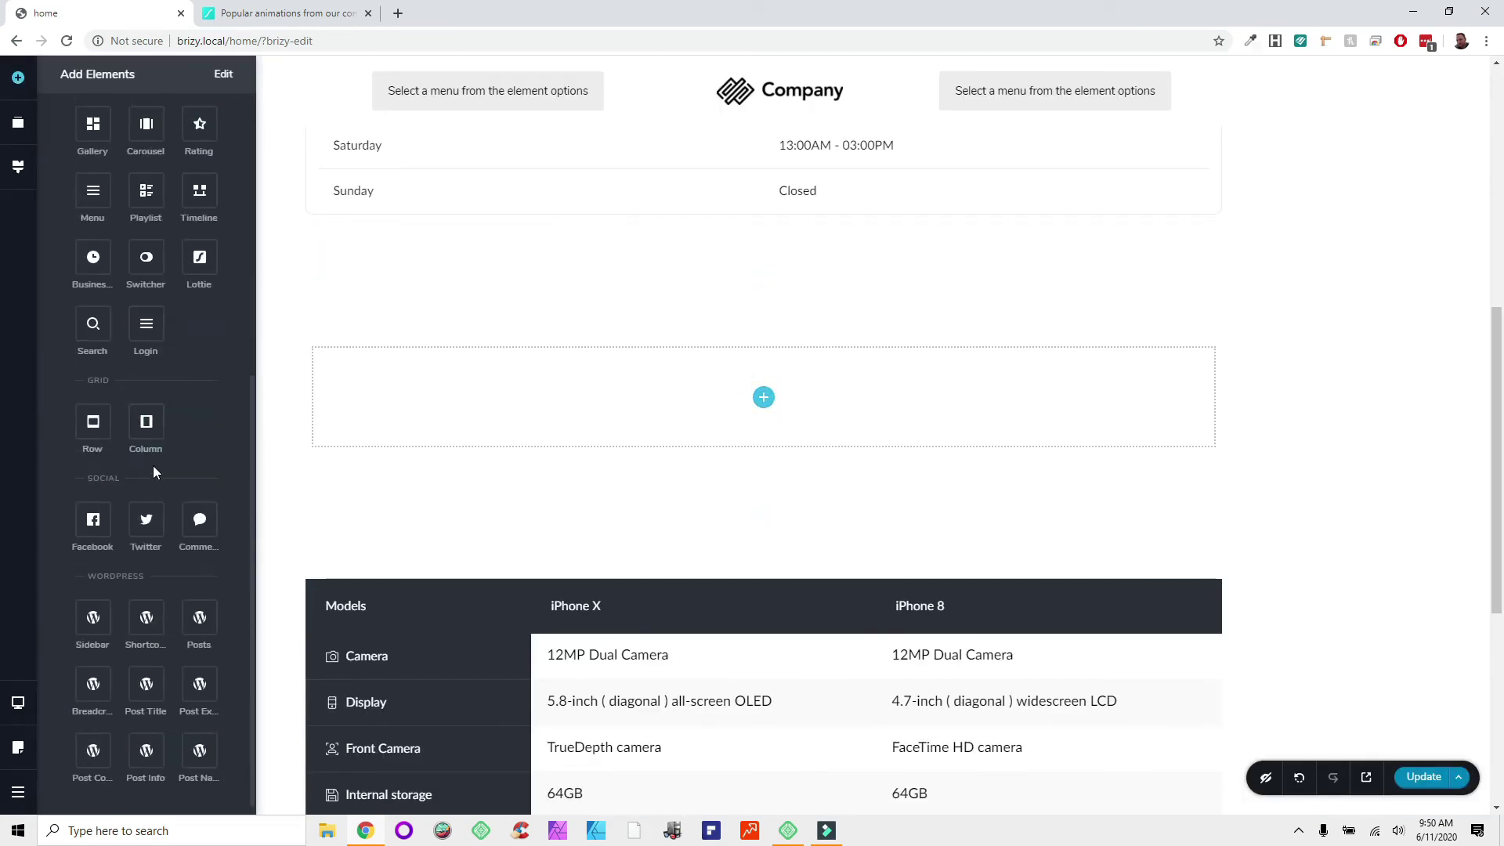
{"action": "scroll", "coordinate": [172, 533], "scroll_direction": "down", "scroll_amount": 1}
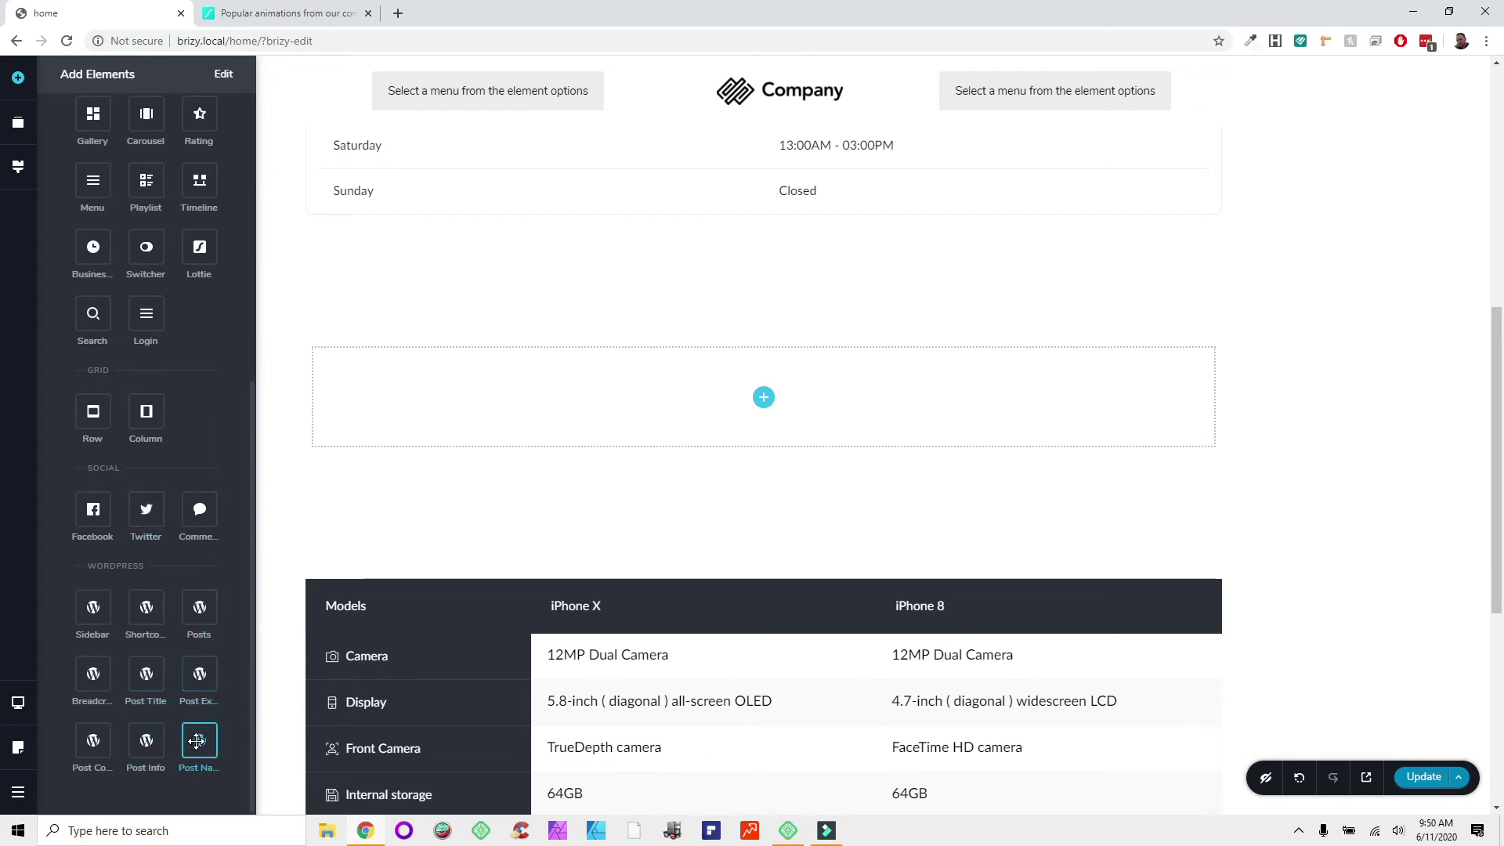
{"action": "left_click_drag", "start_coordinate": [198, 740], "coordinate": [600, 381]}
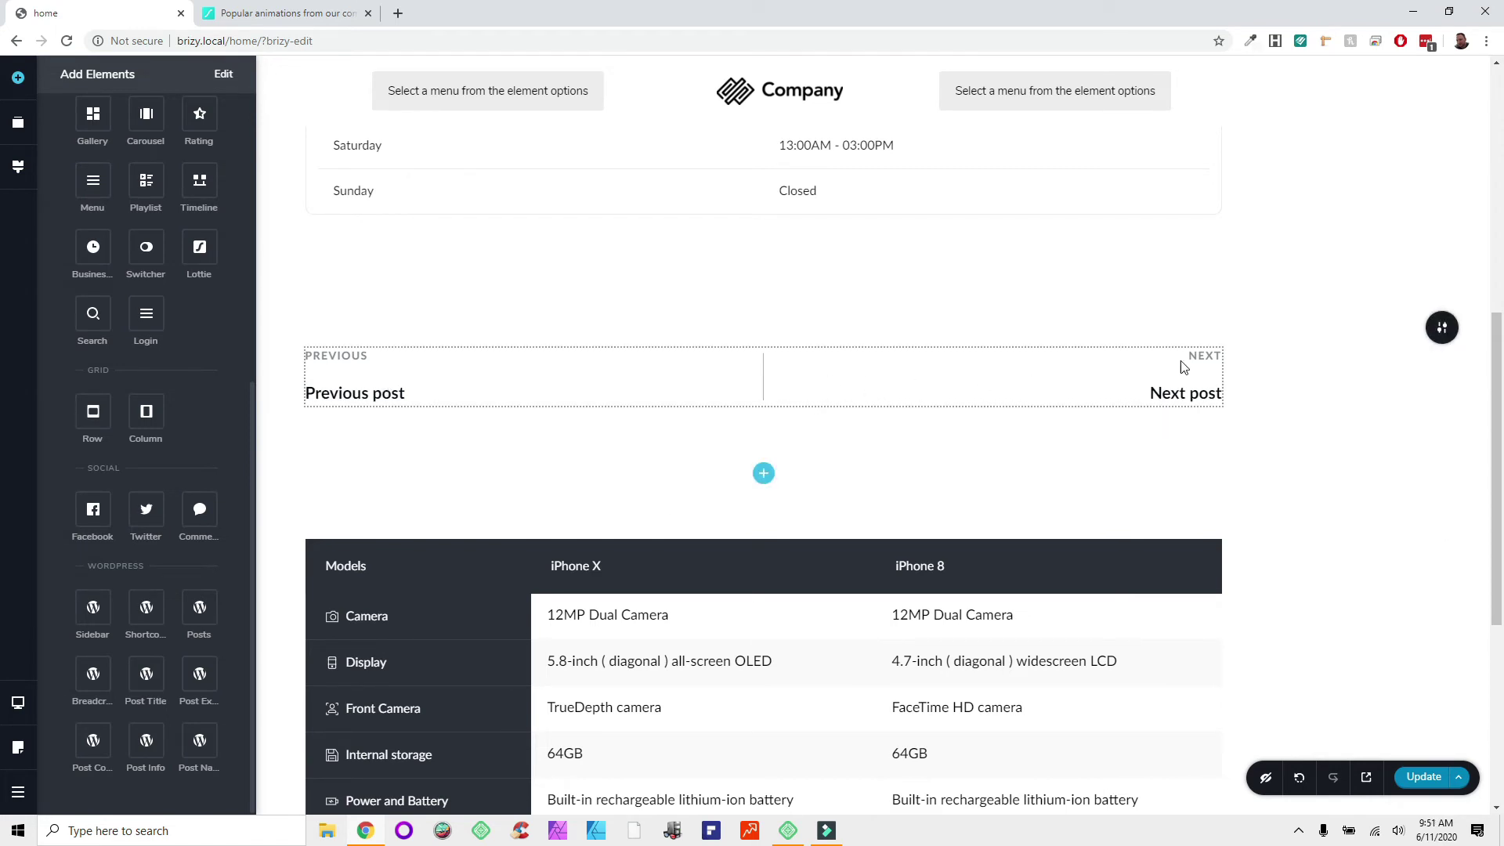
{"action": "left_click", "coordinate": [1141, 371]}
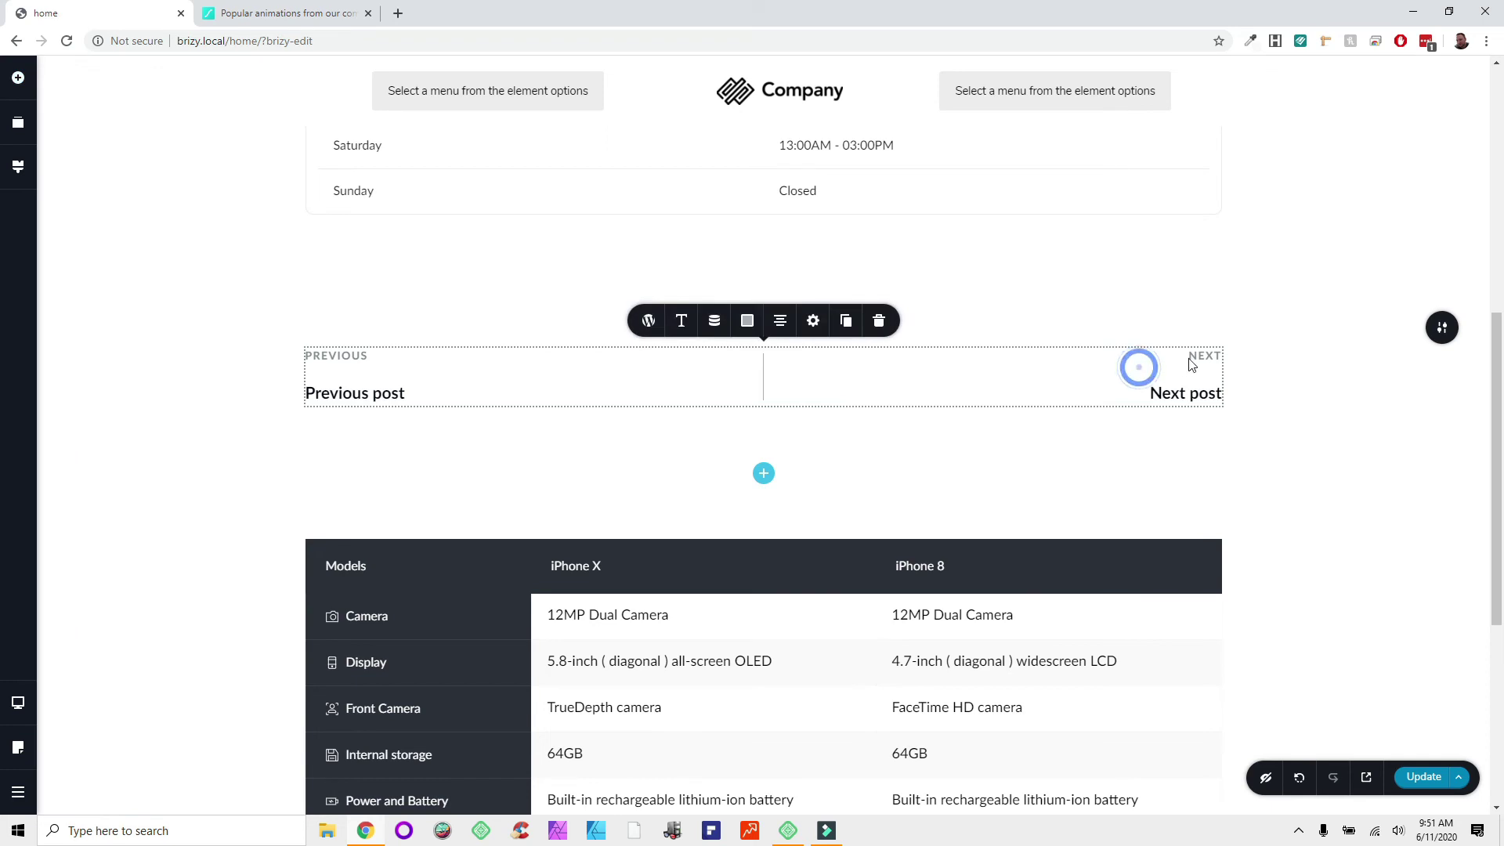
Step: Set the Post Navigation element's category source to Posts
{"action": "left_click", "coordinate": [707, 328]}
{"action": "left_click", "coordinate": [719, 270]}
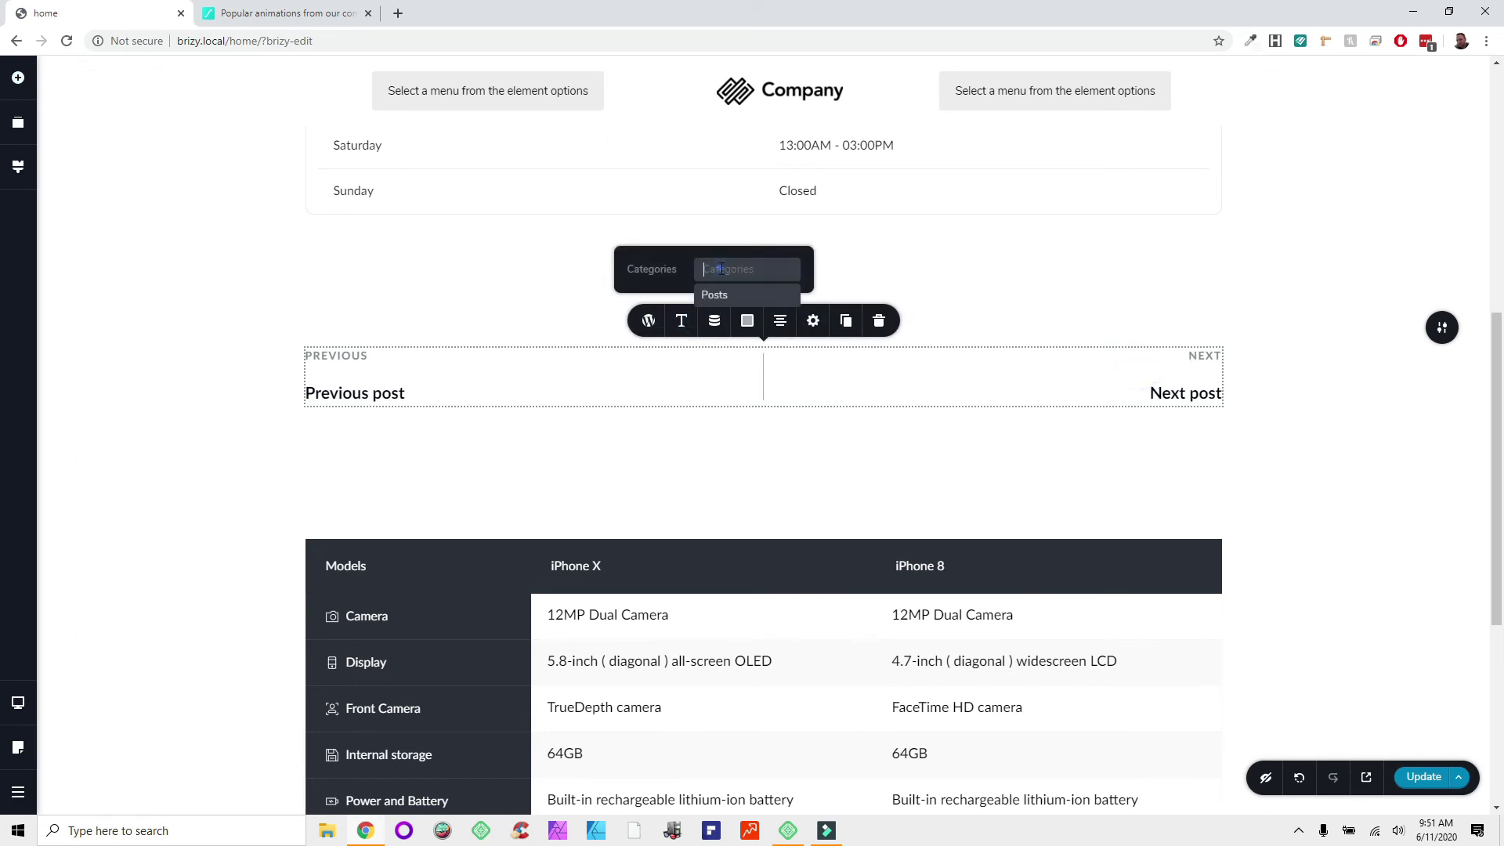
{"action": "left_click", "coordinate": [715, 295]}
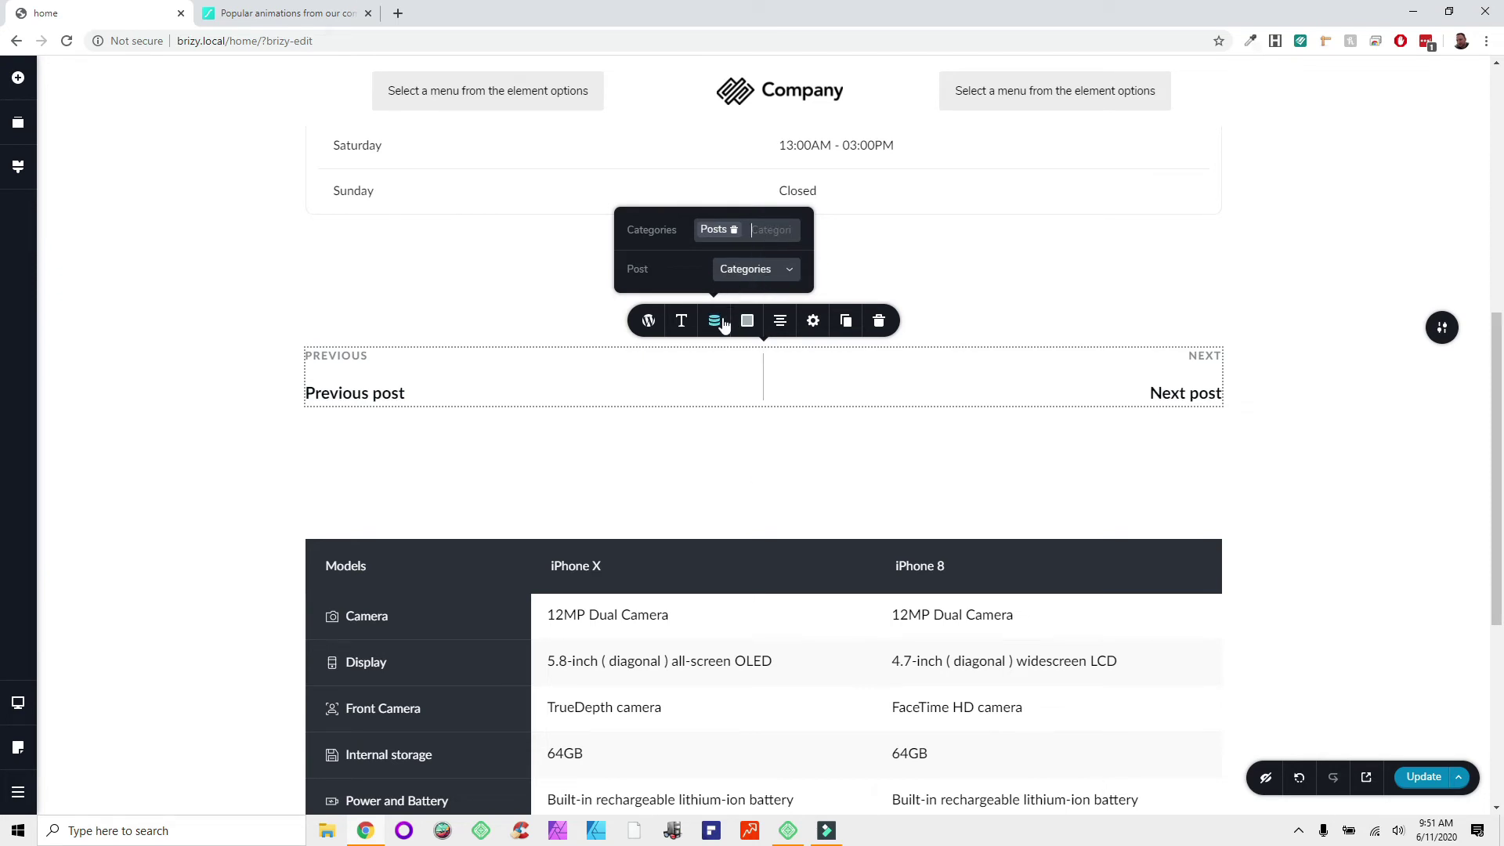
Step: Try switching the Post Navigation's title, post and separation display off and back on
{"action": "left_click", "coordinate": [648, 321]}
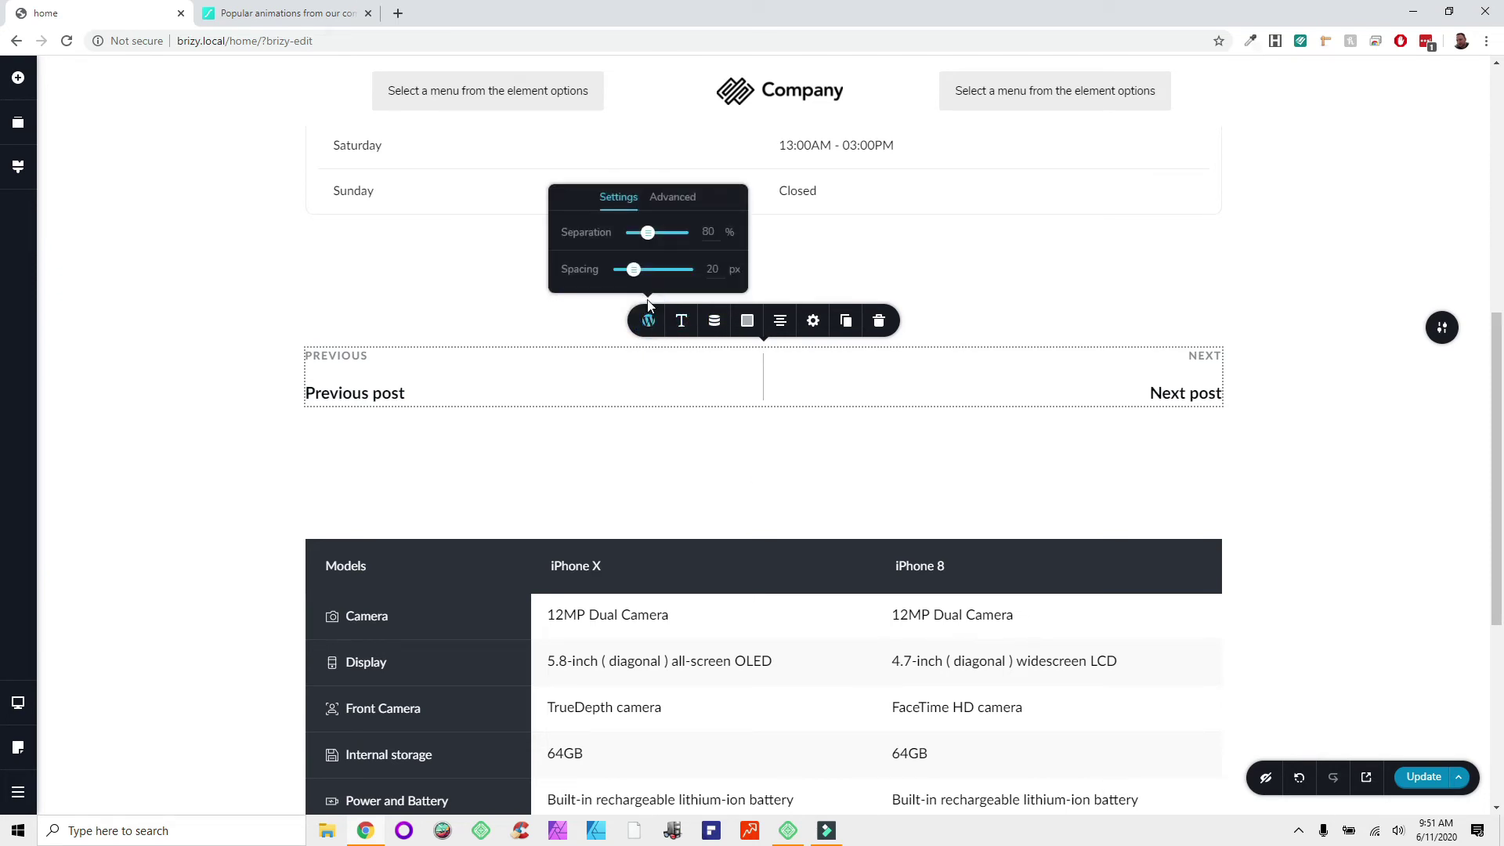
{"action": "left_click", "coordinate": [667, 198]}
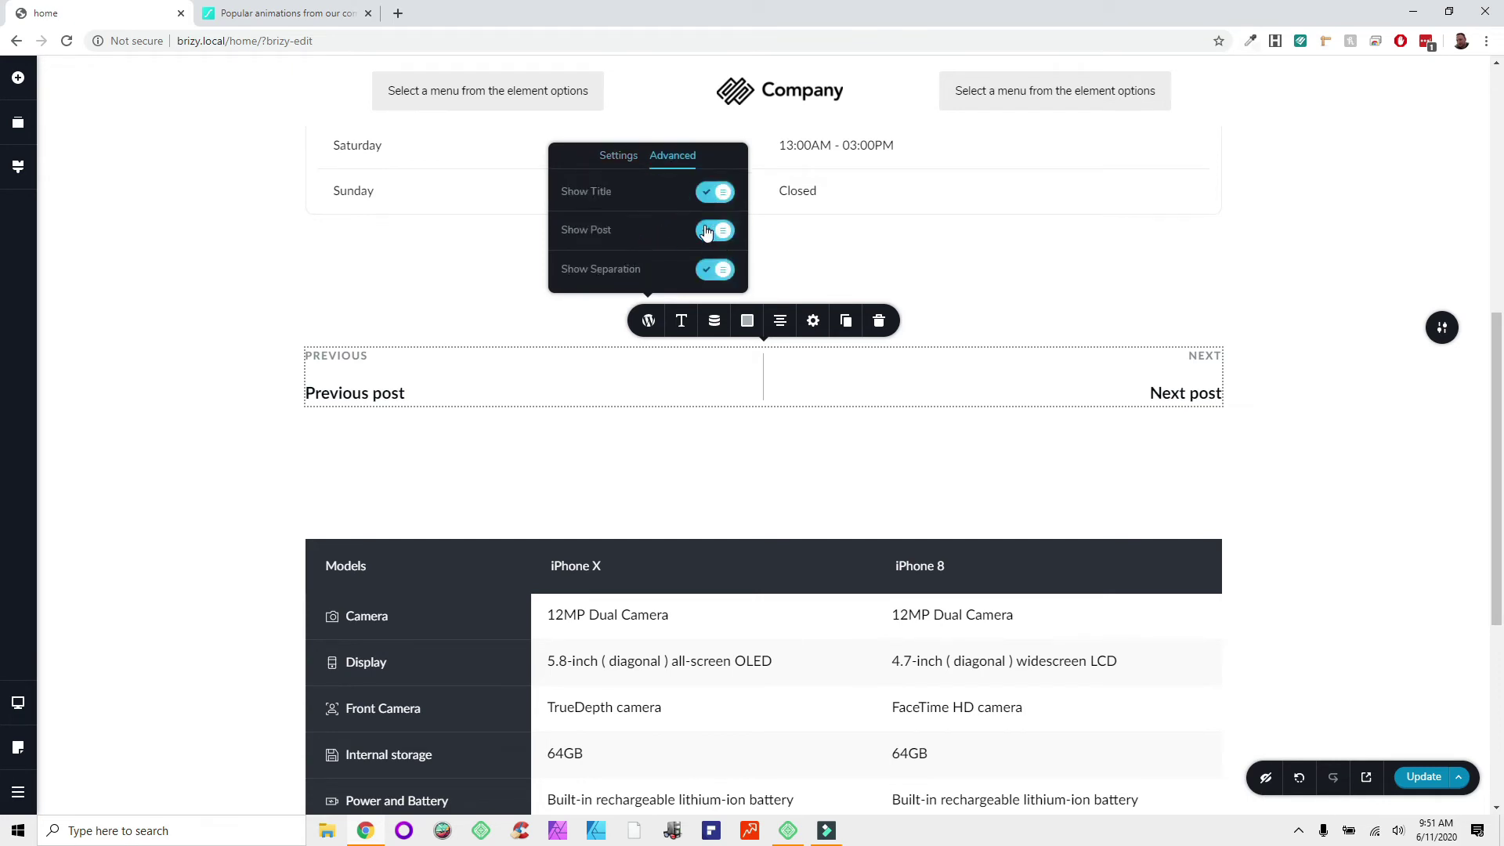
{"action": "left_click", "coordinate": [704, 196]}
{"action": "left_click", "coordinate": [703, 195]}
{"action": "left_click", "coordinate": [712, 235]}
{"action": "left_click", "coordinate": [712, 235]}
{"action": "left_click", "coordinate": [712, 268]}
{"action": "left_click", "coordinate": [712, 270]}
Step: Colour the Post Navigation's titles purple (#A170D9) and its separation line turquoise (#05CAB6)
{"action": "left_click", "coordinate": [748, 326]}
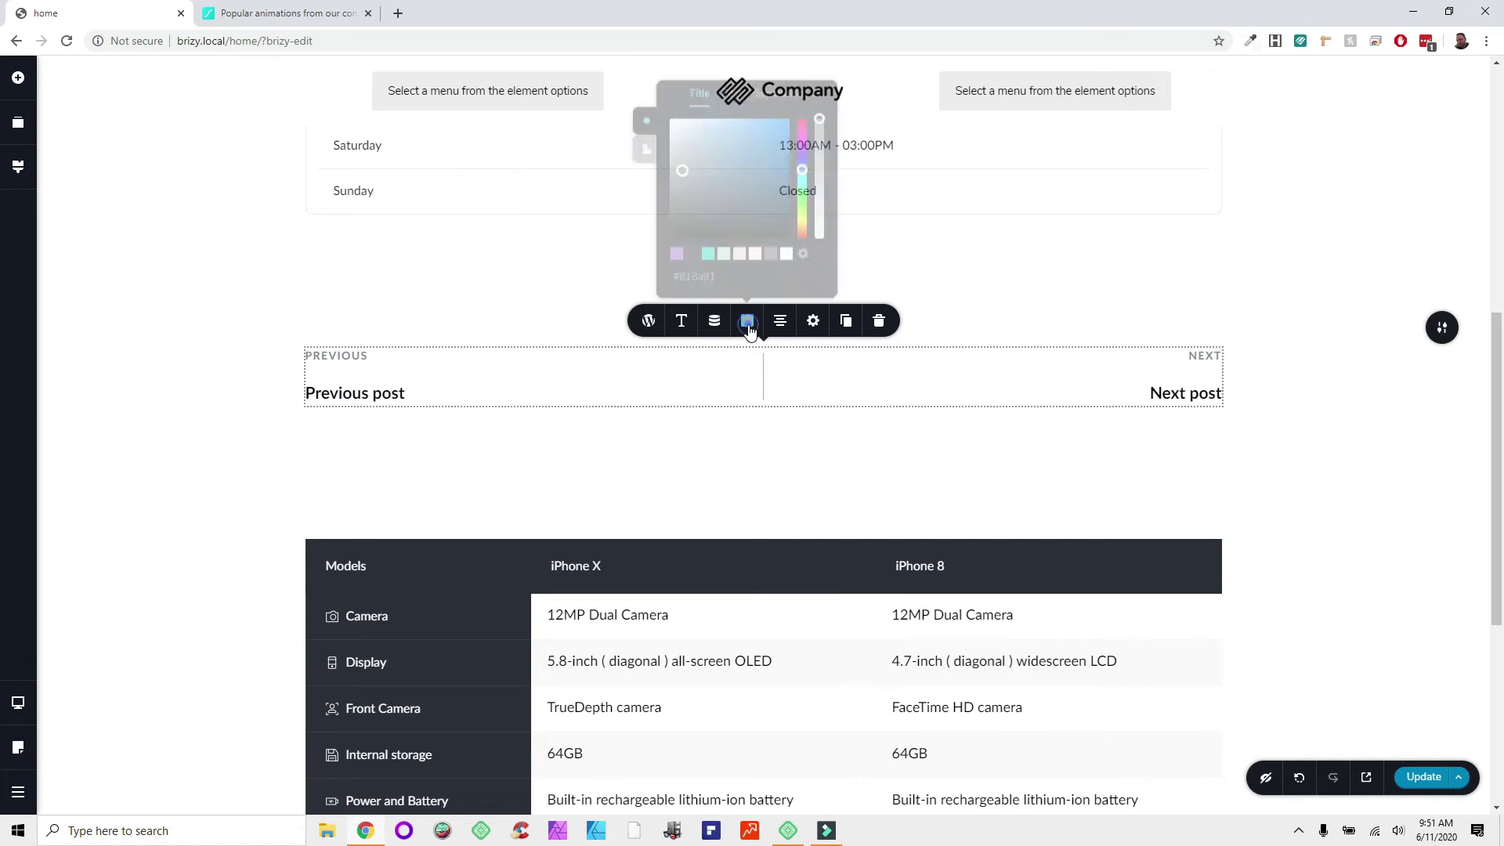
{"action": "left_click", "coordinate": [677, 249]}
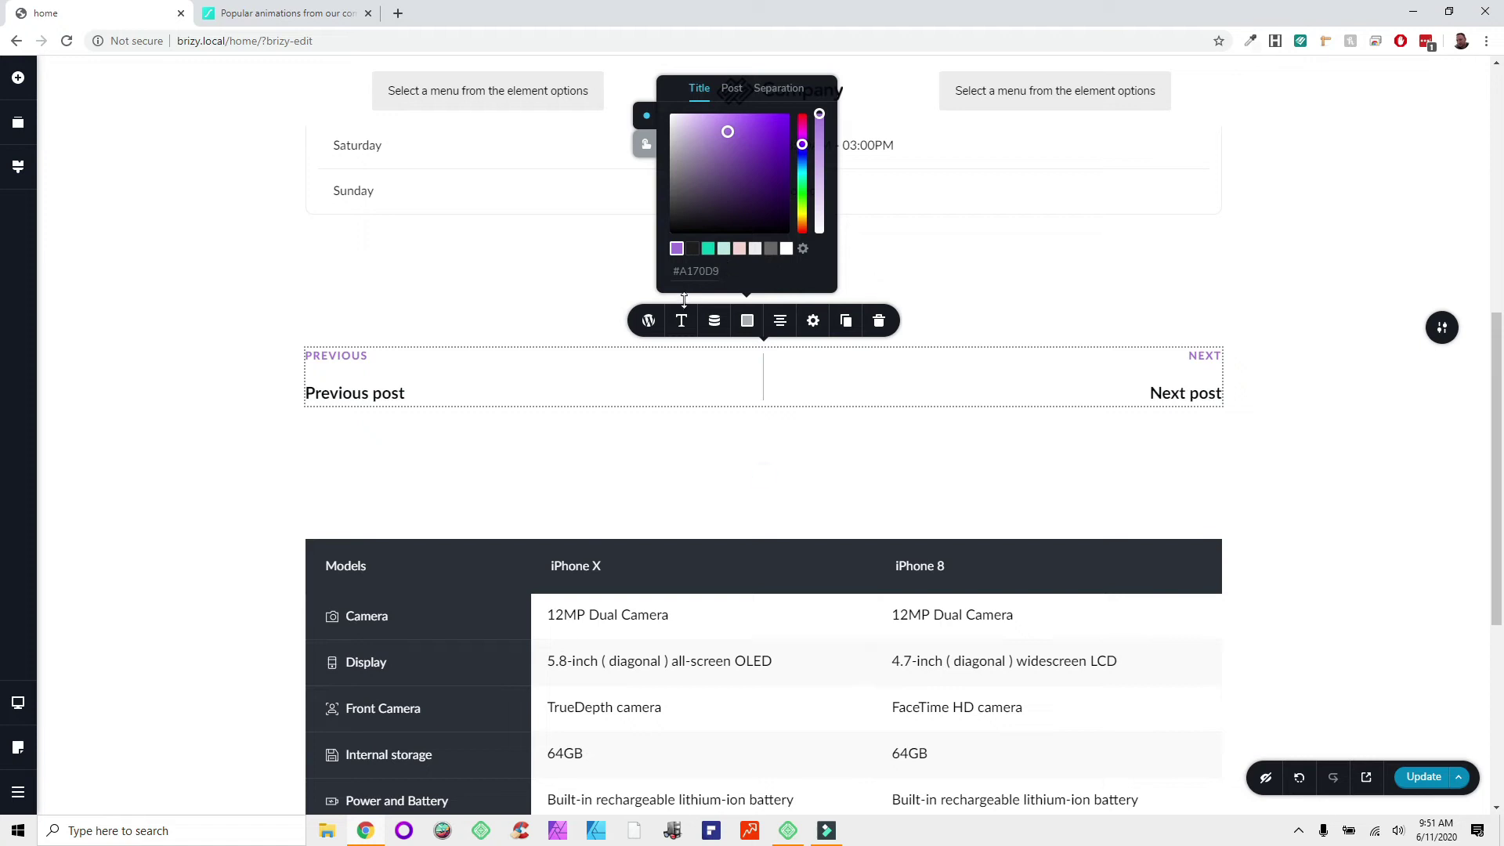
{"action": "left_click", "coordinate": [764, 87]}
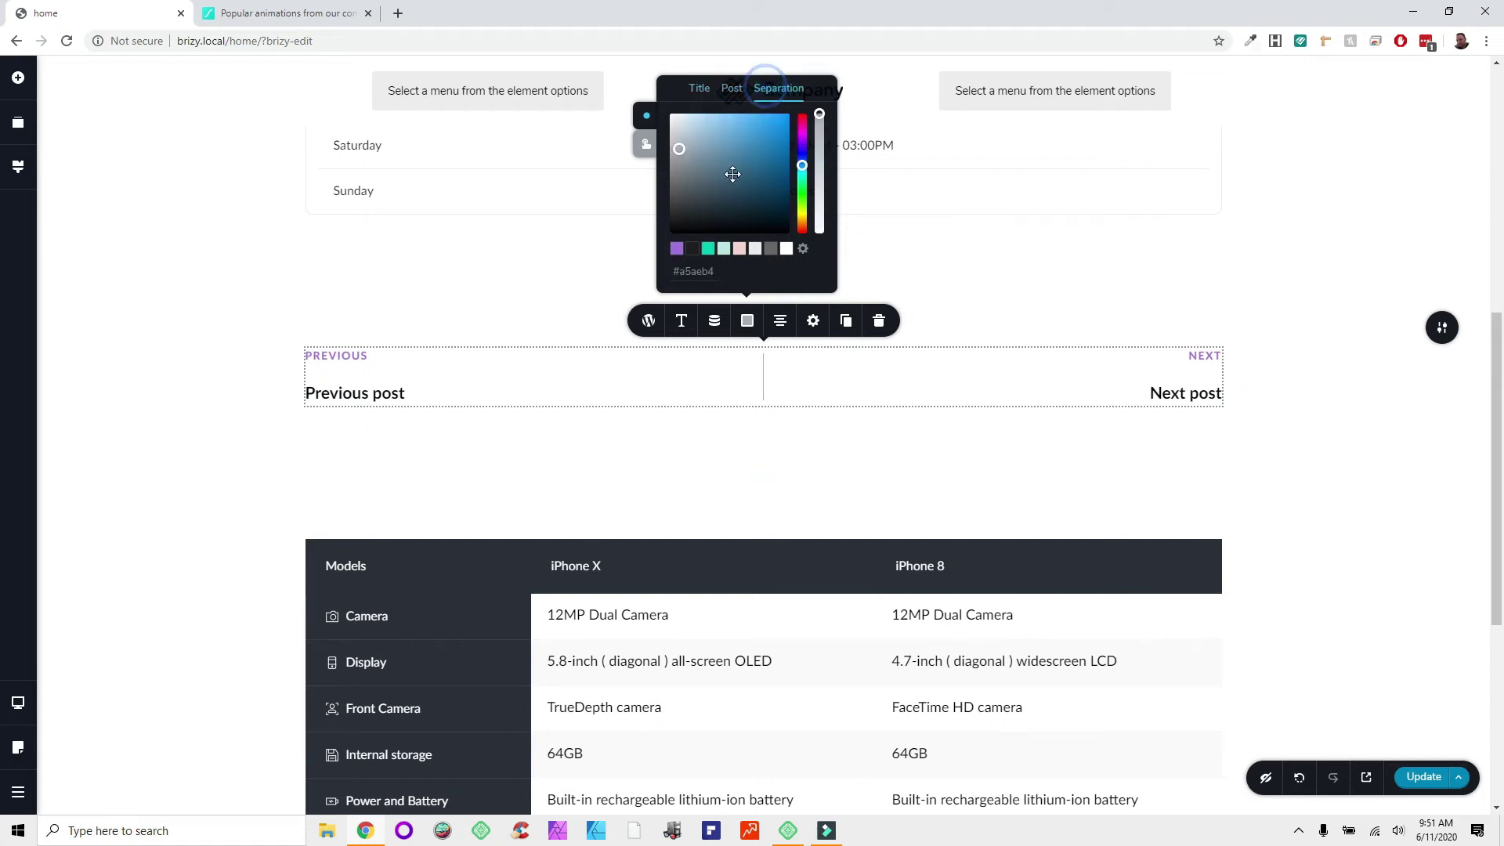
{"action": "left_click", "coordinate": [708, 248]}
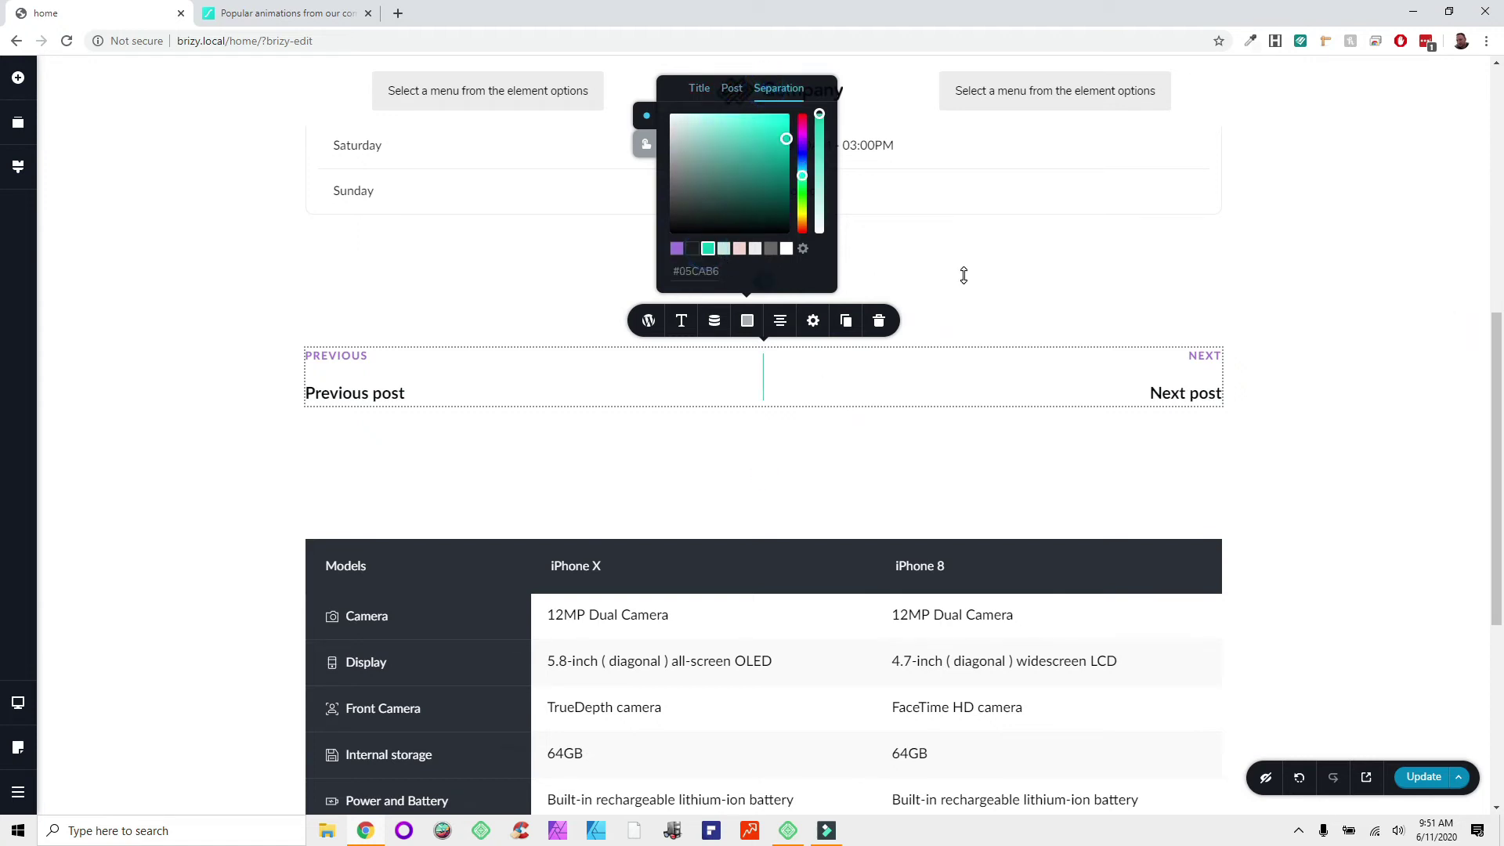
{"action": "left_click", "coordinate": [989, 284]}
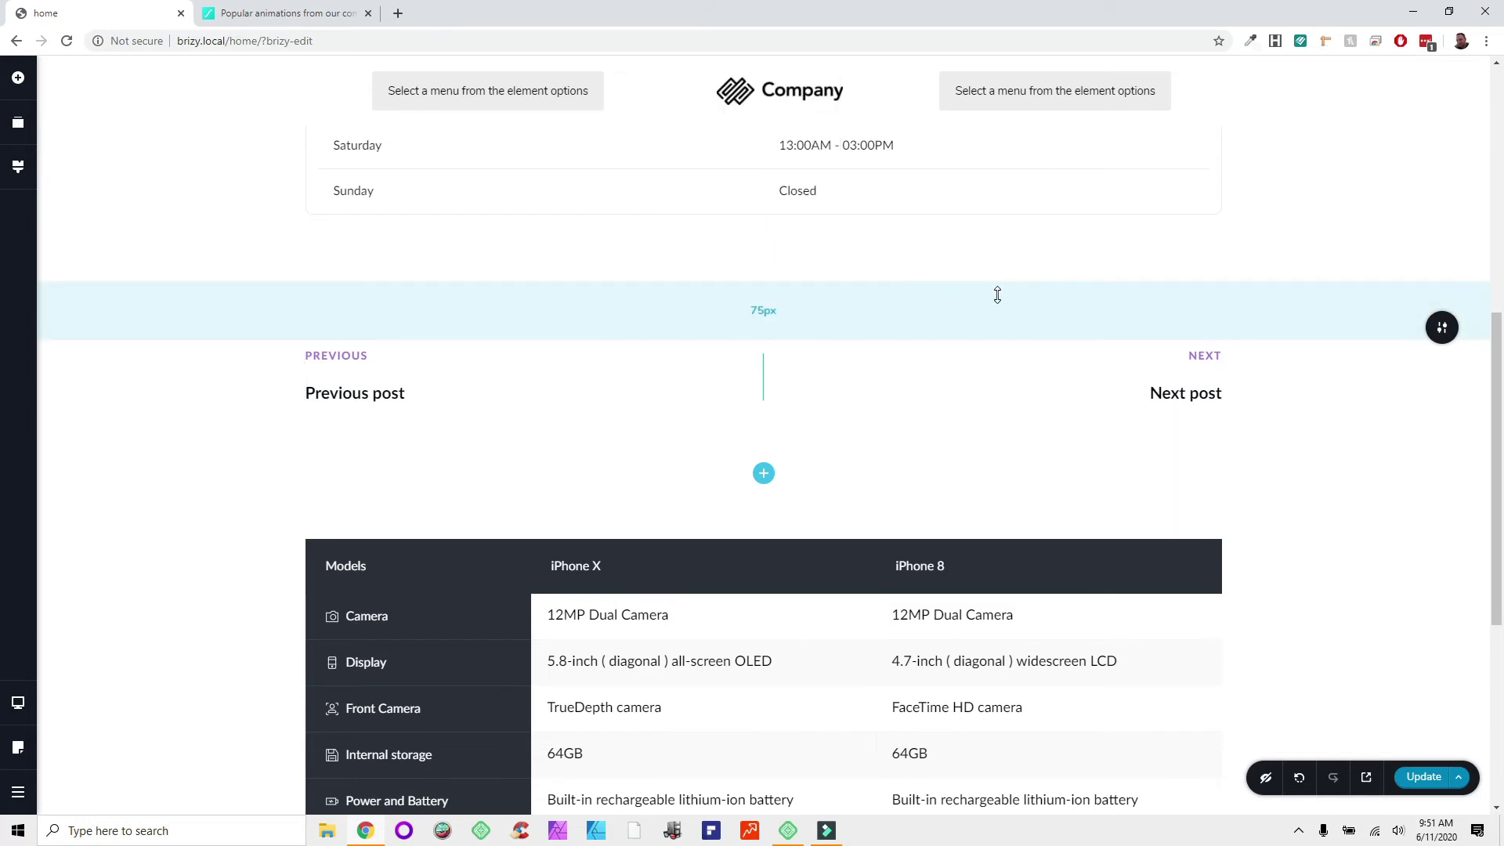
Step: Turn on the Mega Menu option for link 1 in the header menu before the Company logo
{"action": "scroll", "coordinate": [923, 396], "scroll_direction": "up", "scroll_amount": 5}
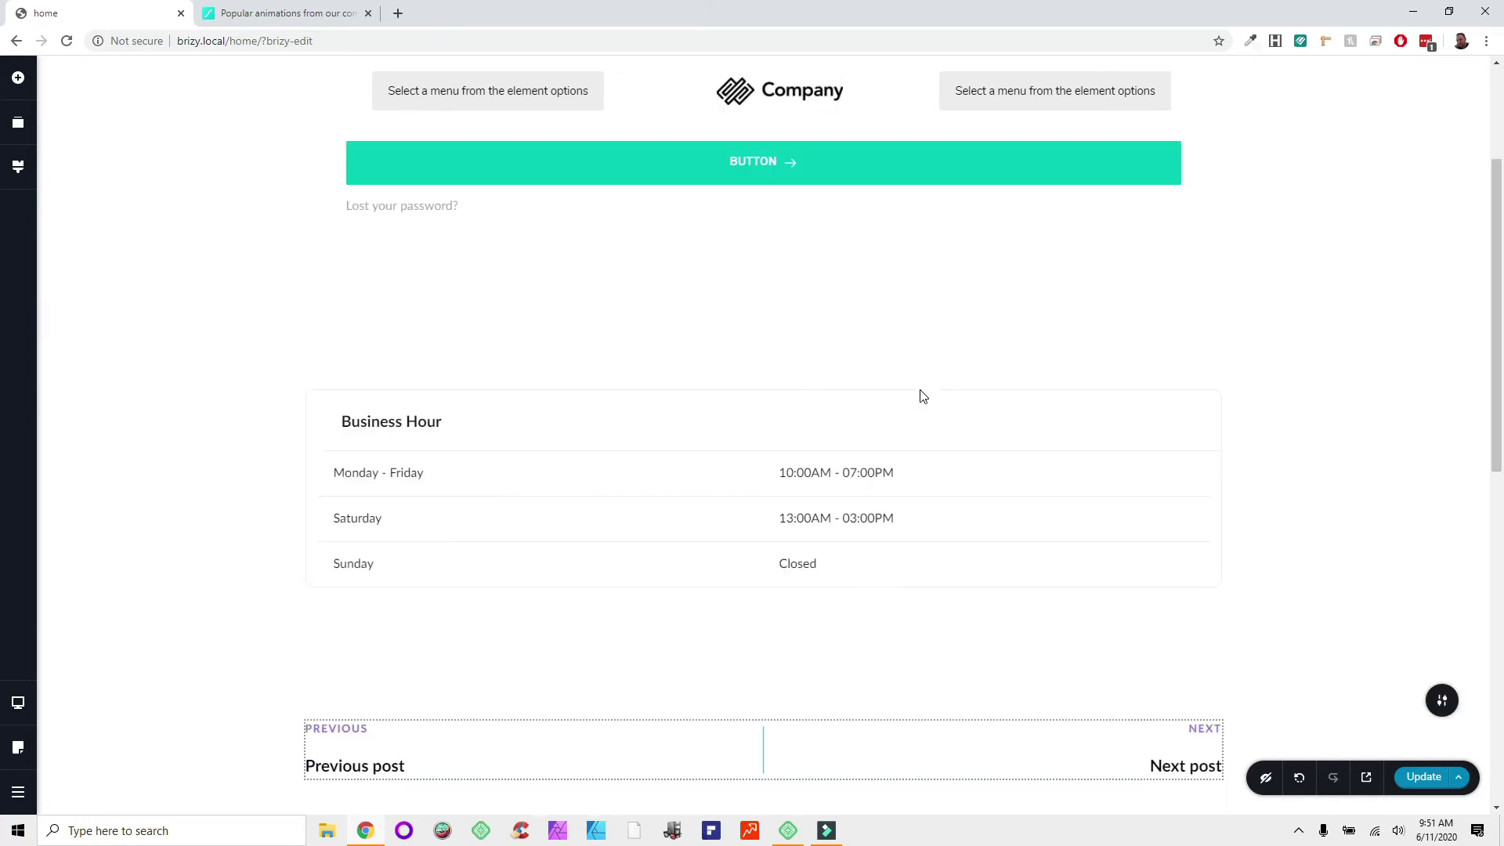
{"action": "scroll", "coordinate": [922, 397], "scroll_direction": "up", "scroll_amount": 3}
{"action": "scroll", "coordinate": [923, 403], "scroll_direction": "down", "scroll_amount": 12}
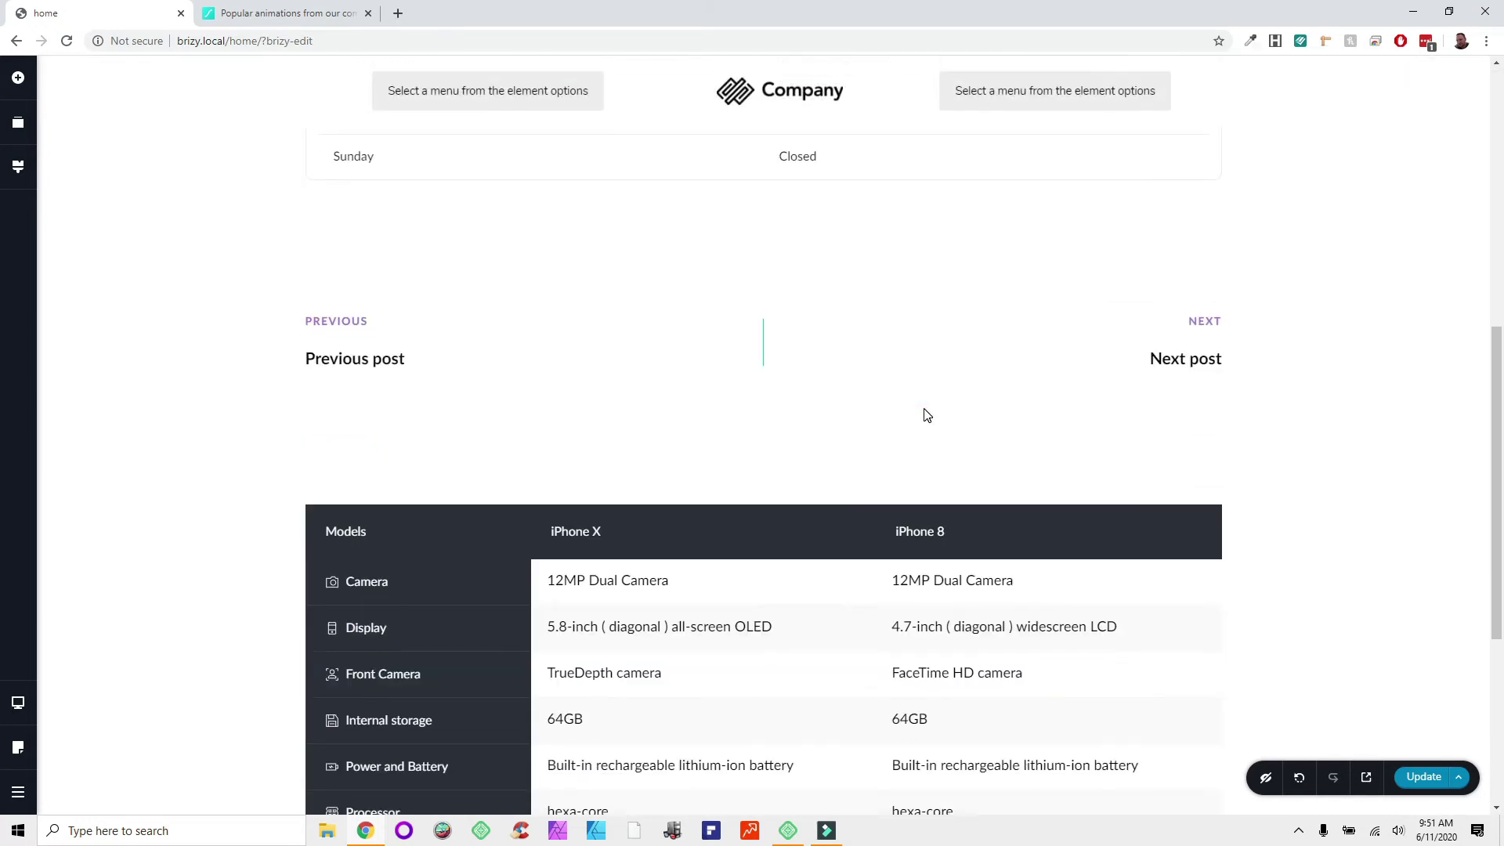
{"action": "scroll", "coordinate": [910, 450], "scroll_direction": "up", "scroll_amount": 11}
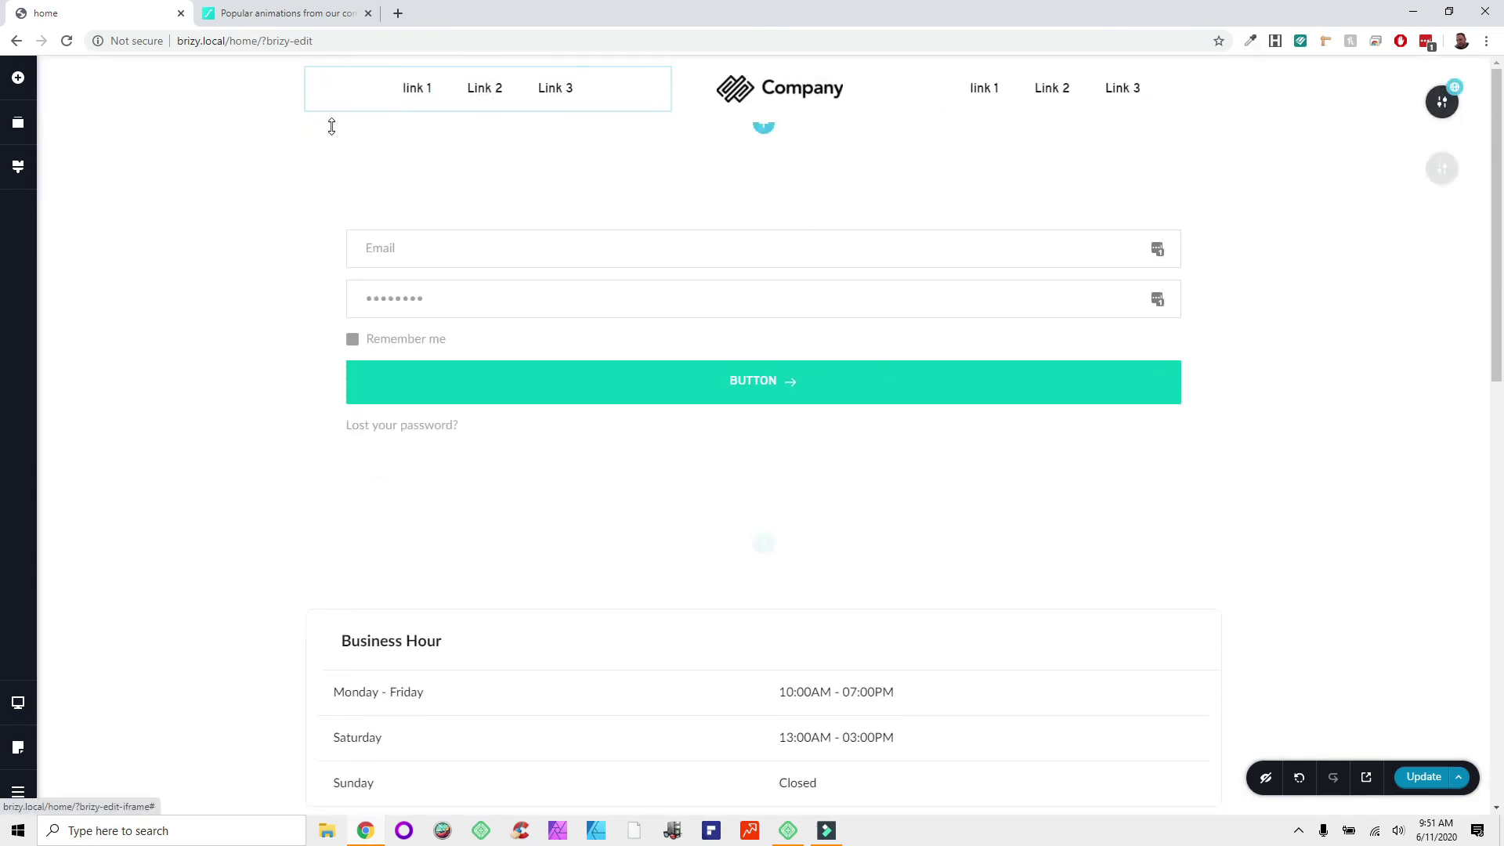
{"action": "left_click", "coordinate": [419, 102]}
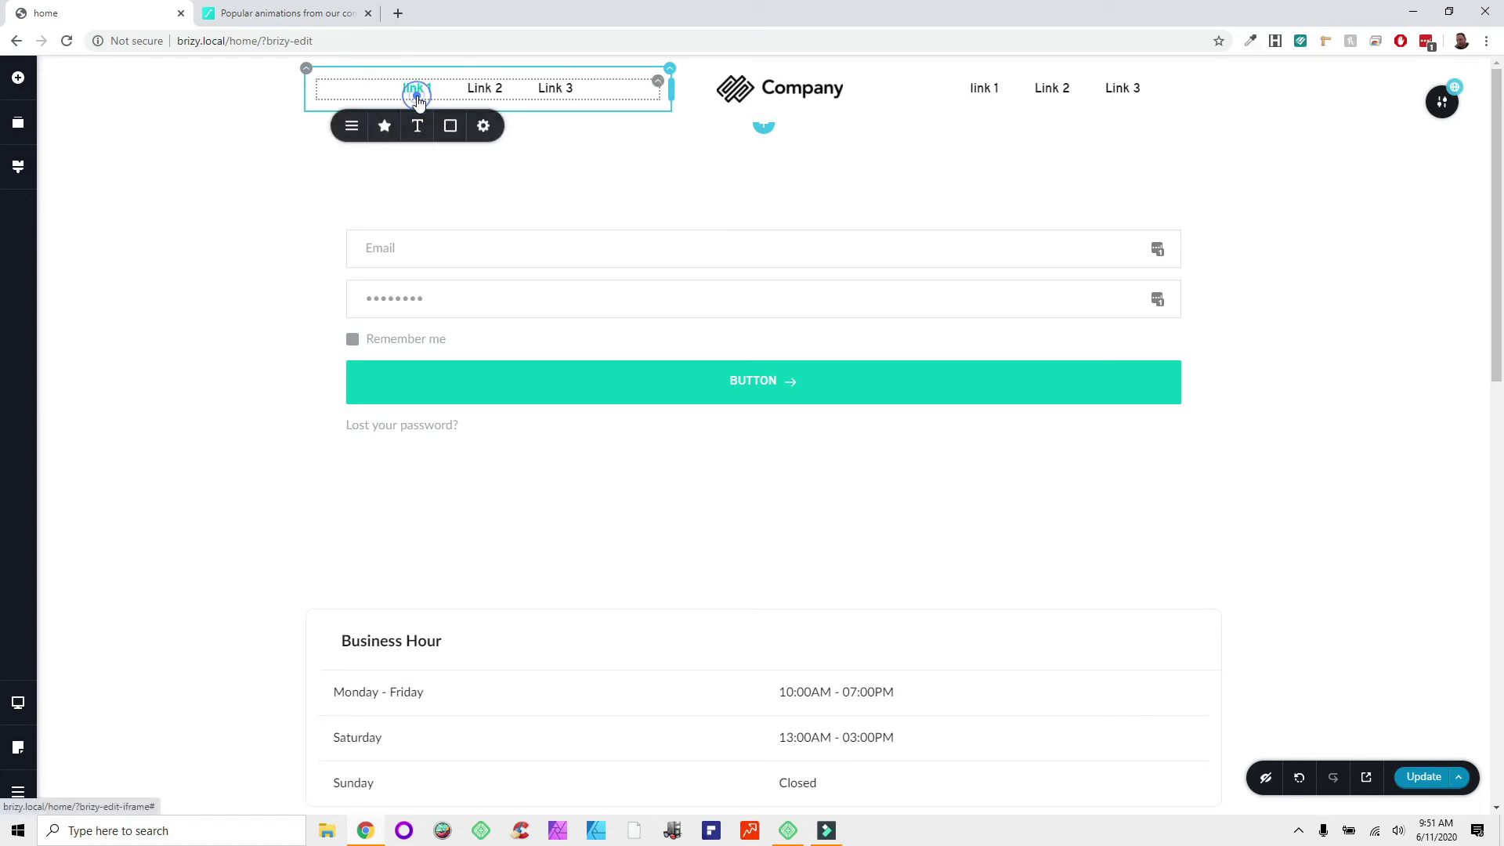
{"action": "left_click", "coordinate": [353, 135]}
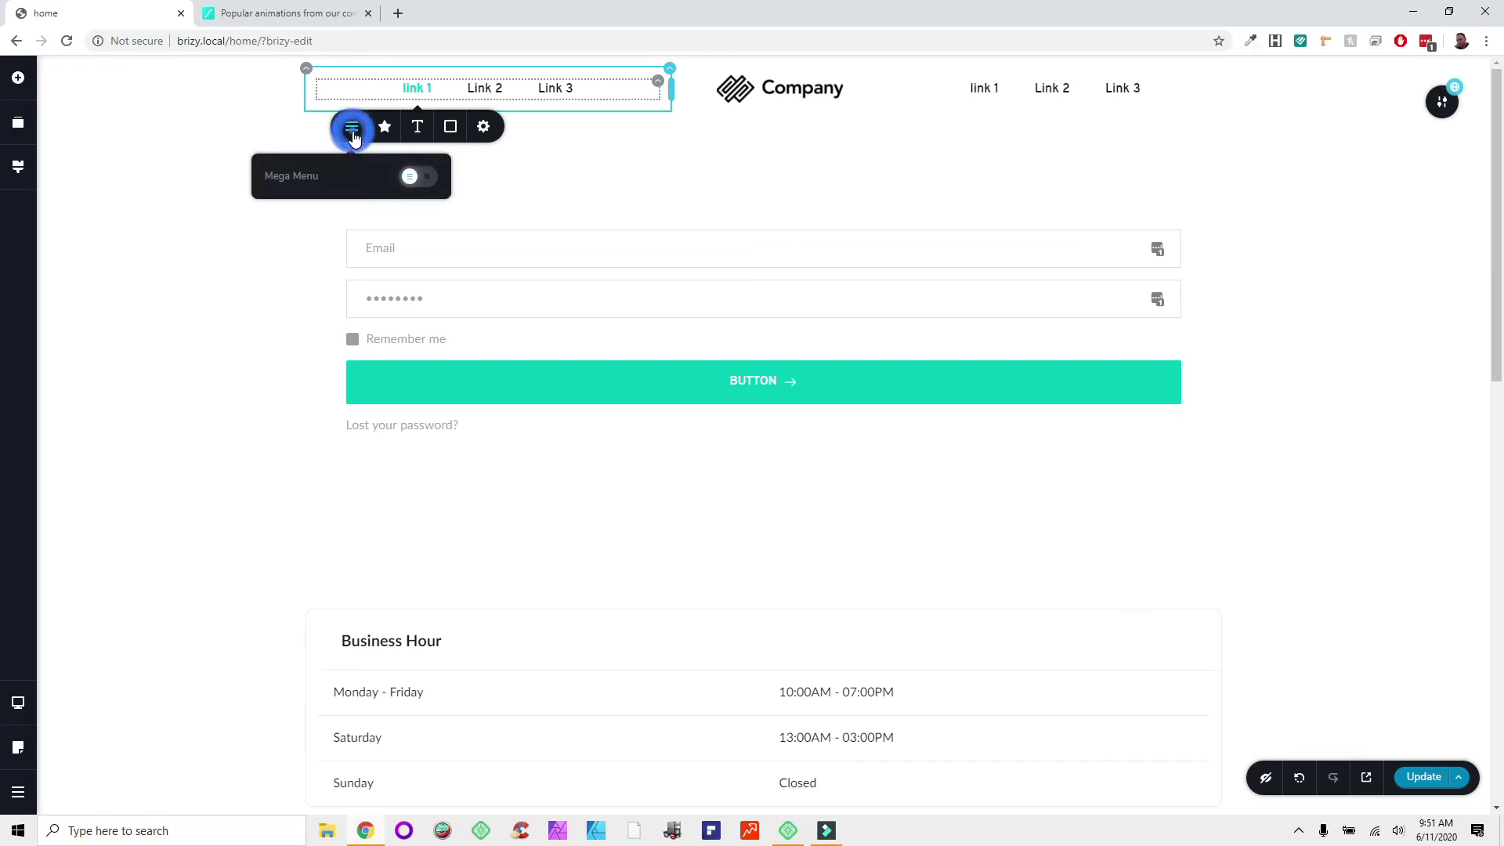
{"action": "left_click", "coordinate": [426, 182]}
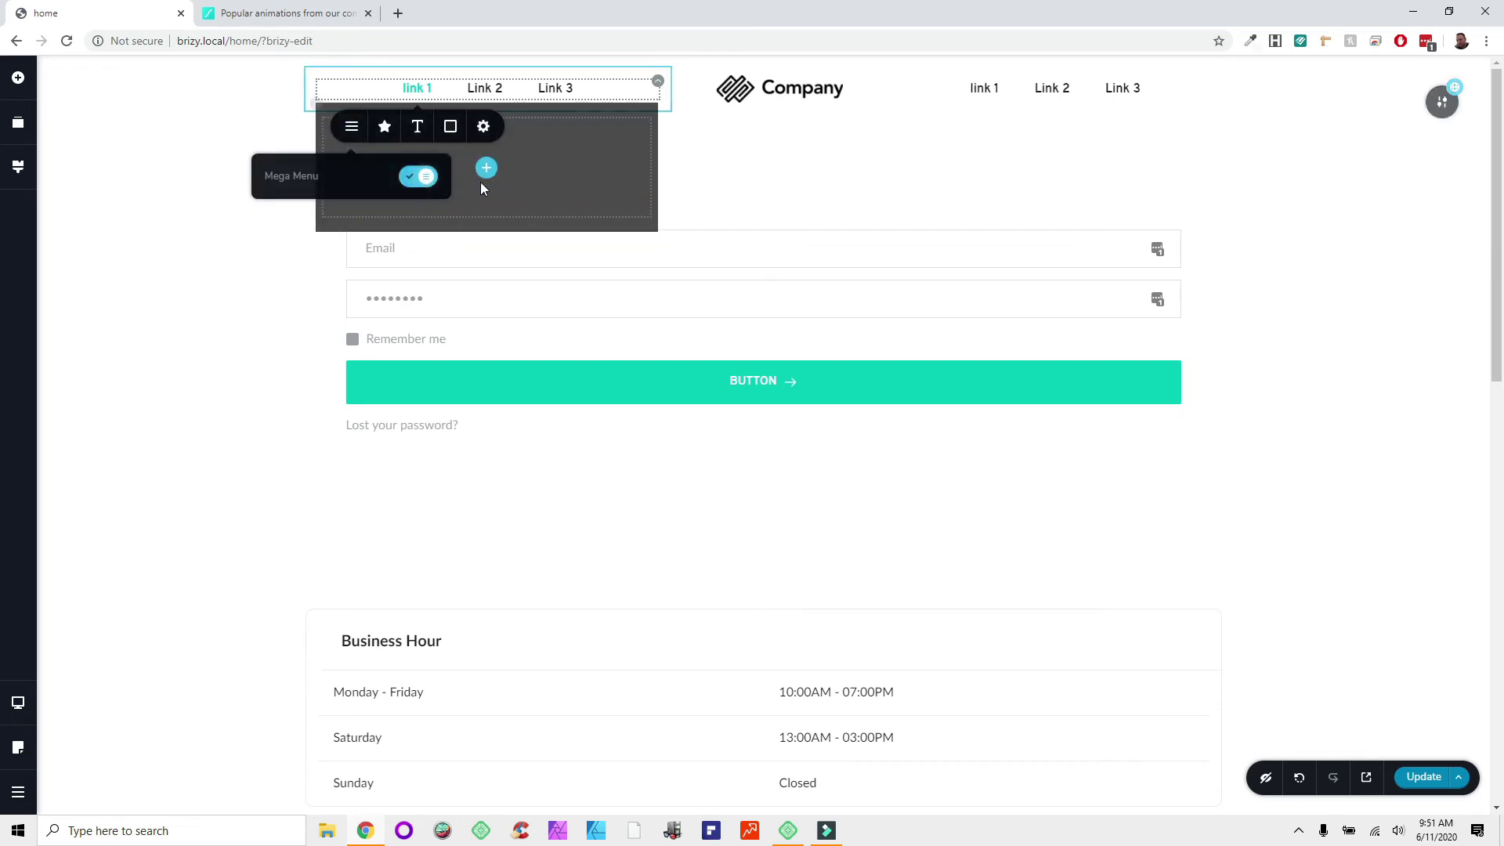
{"action": "left_click", "coordinate": [554, 176]}
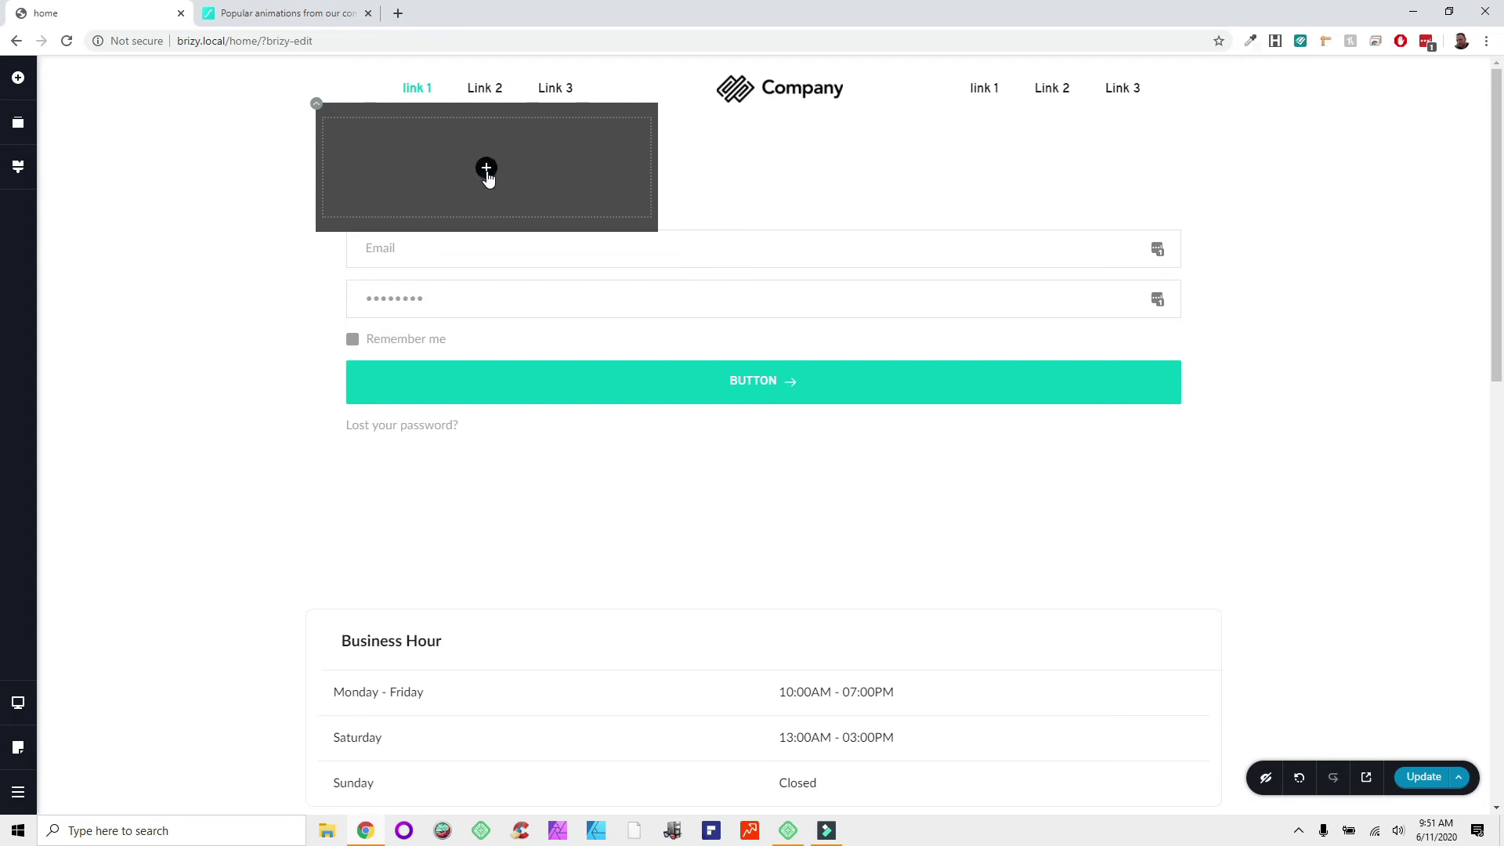
Step: Add a Text element to link 1's mega menu and colour its text white (#FFFFFF)
{"action": "left_click", "coordinate": [486, 169]}
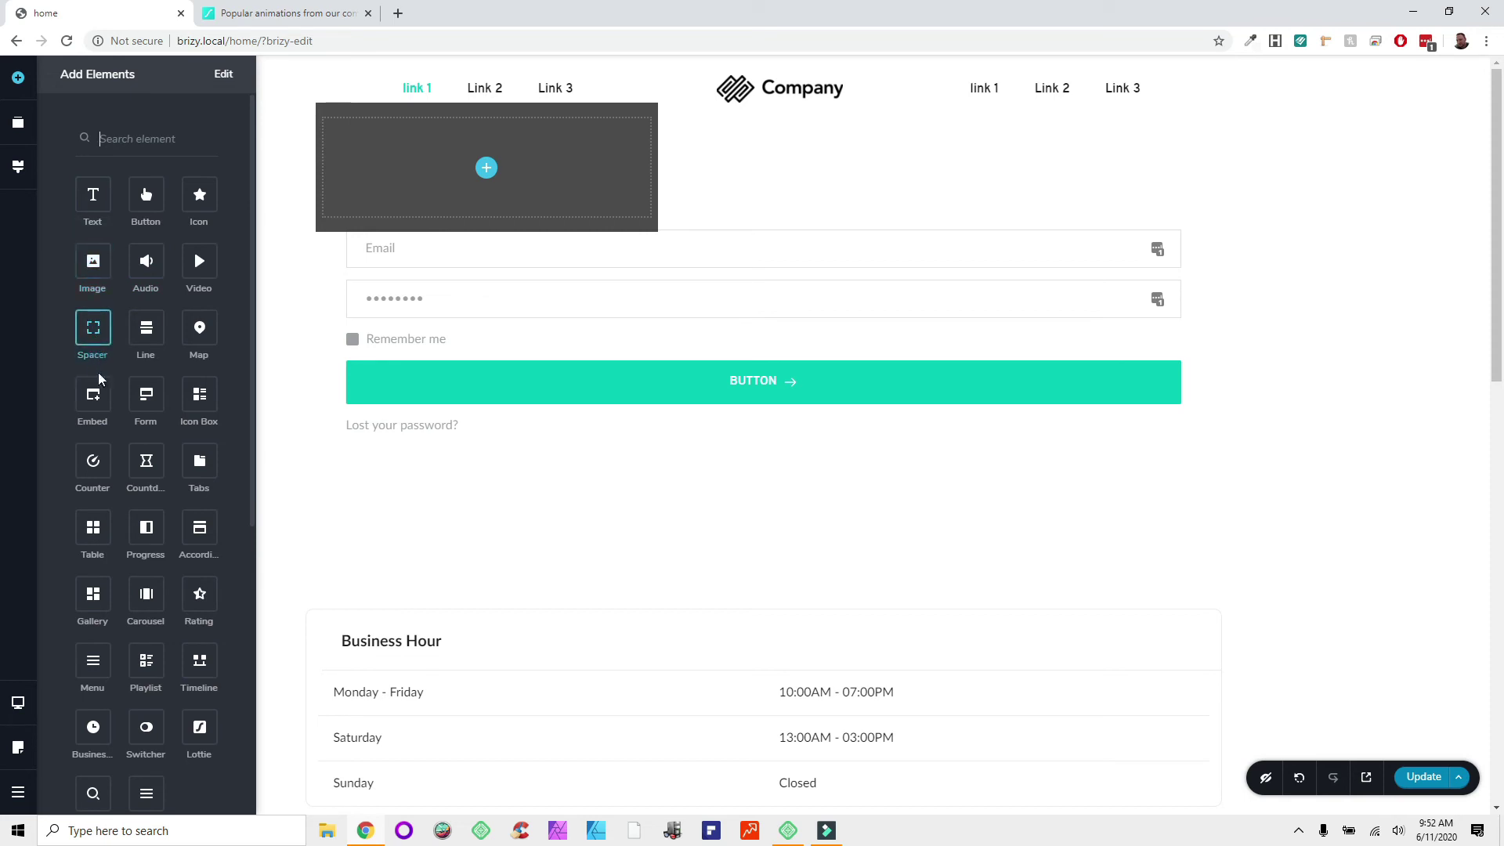
{"action": "left_click_drag", "start_coordinate": [93, 196], "coordinate": [440, 181]}
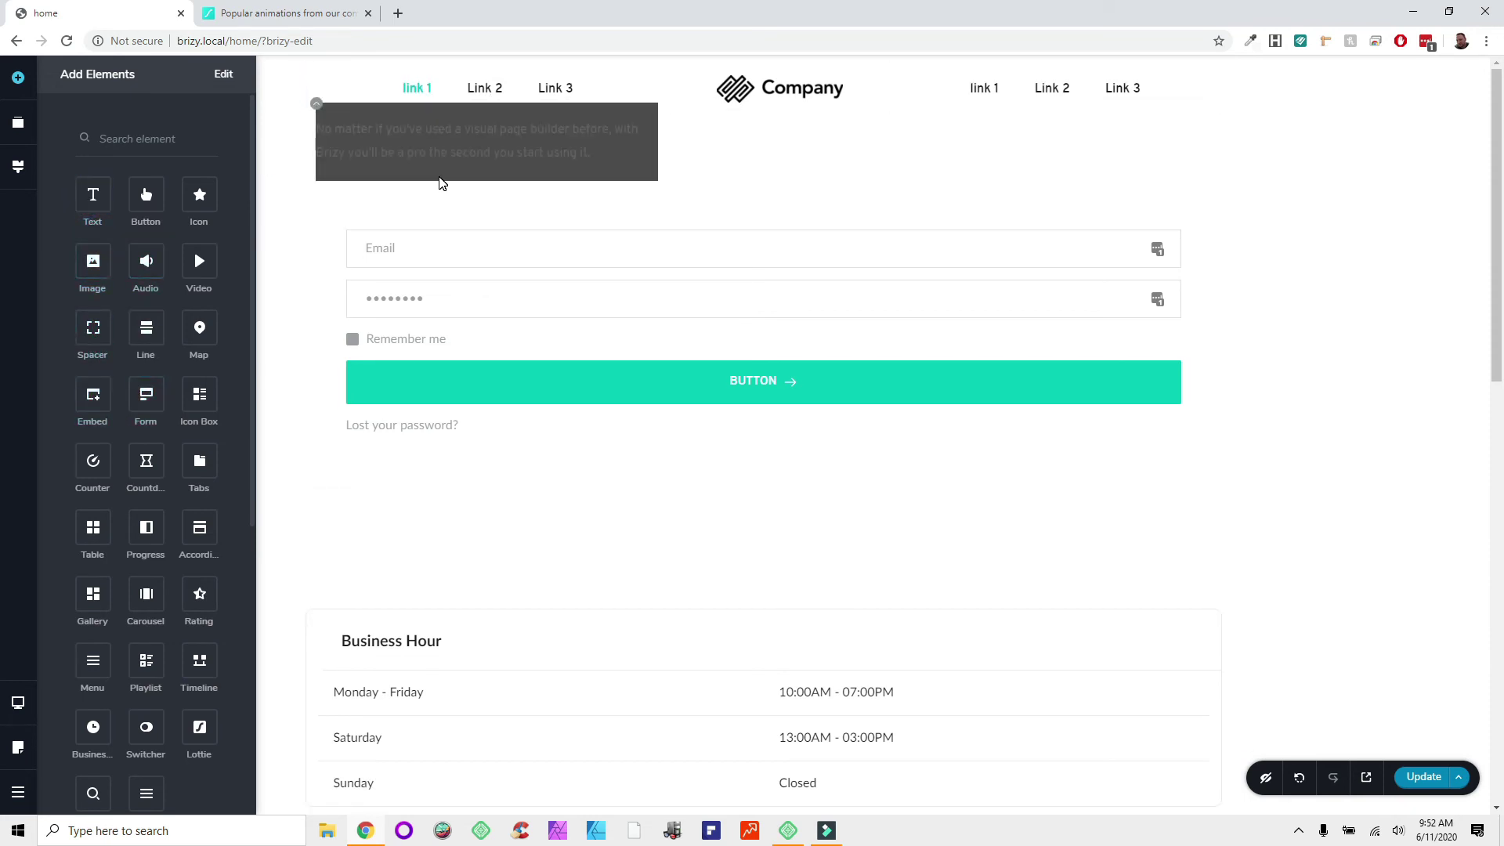
{"action": "left_click", "coordinate": [371, 132]}
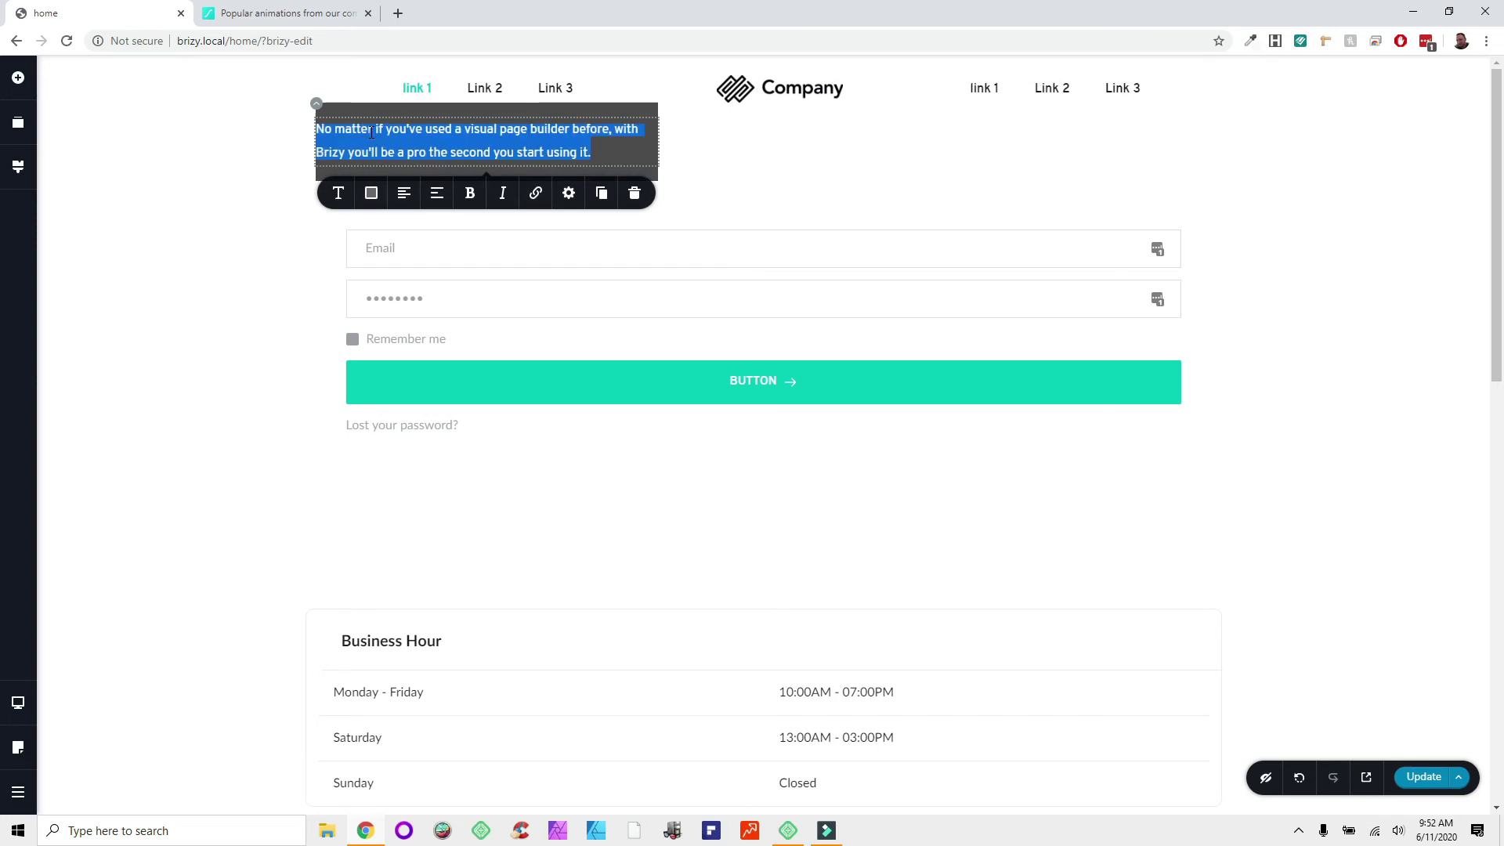
{"action": "left_click", "coordinate": [372, 194]}
{"action": "left_click", "coordinate": [411, 393]}
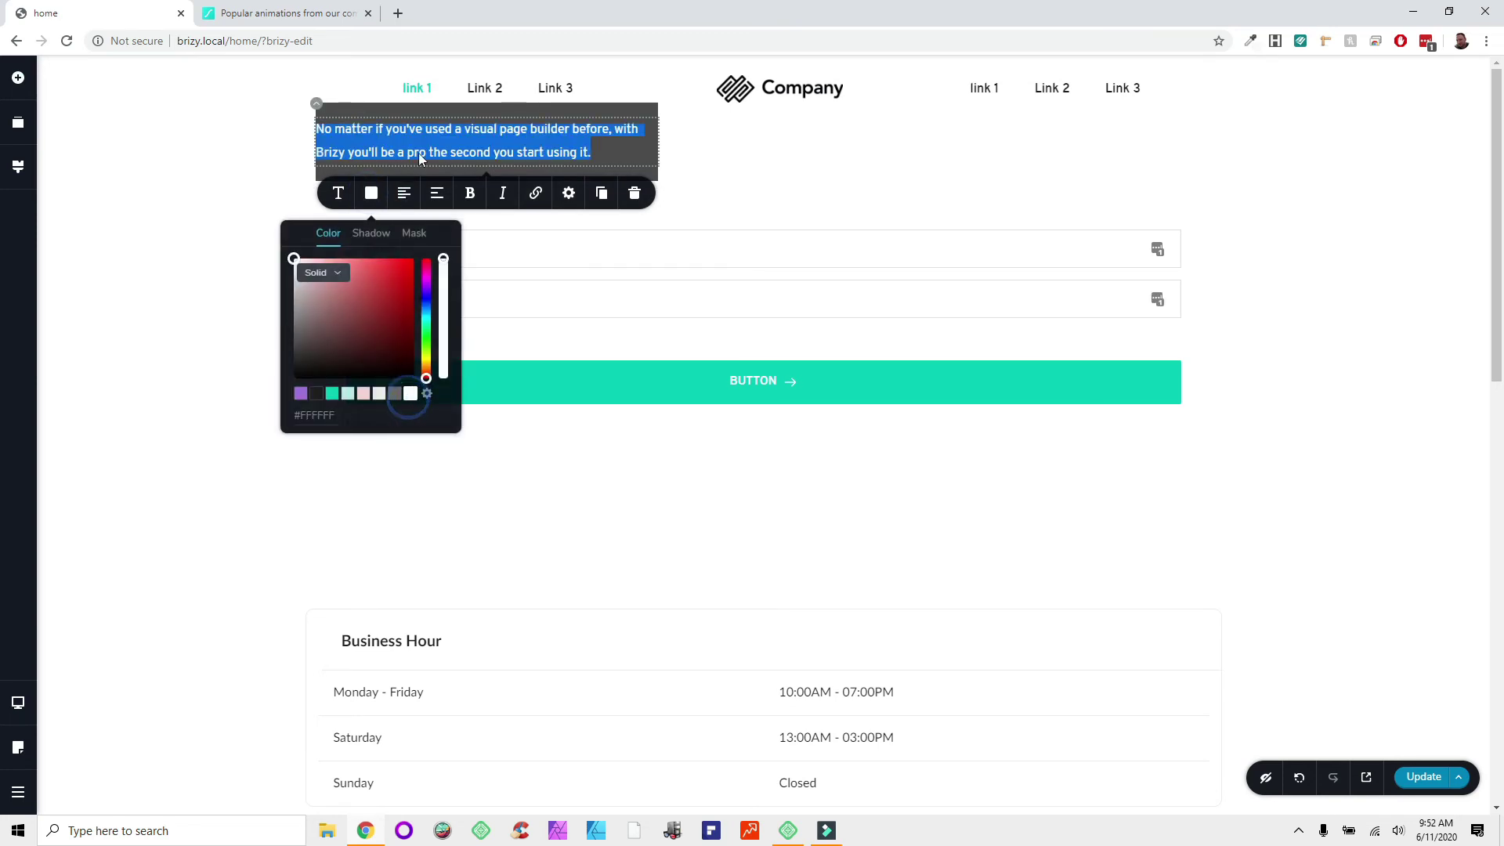
{"action": "left_click", "coordinate": [614, 153]}
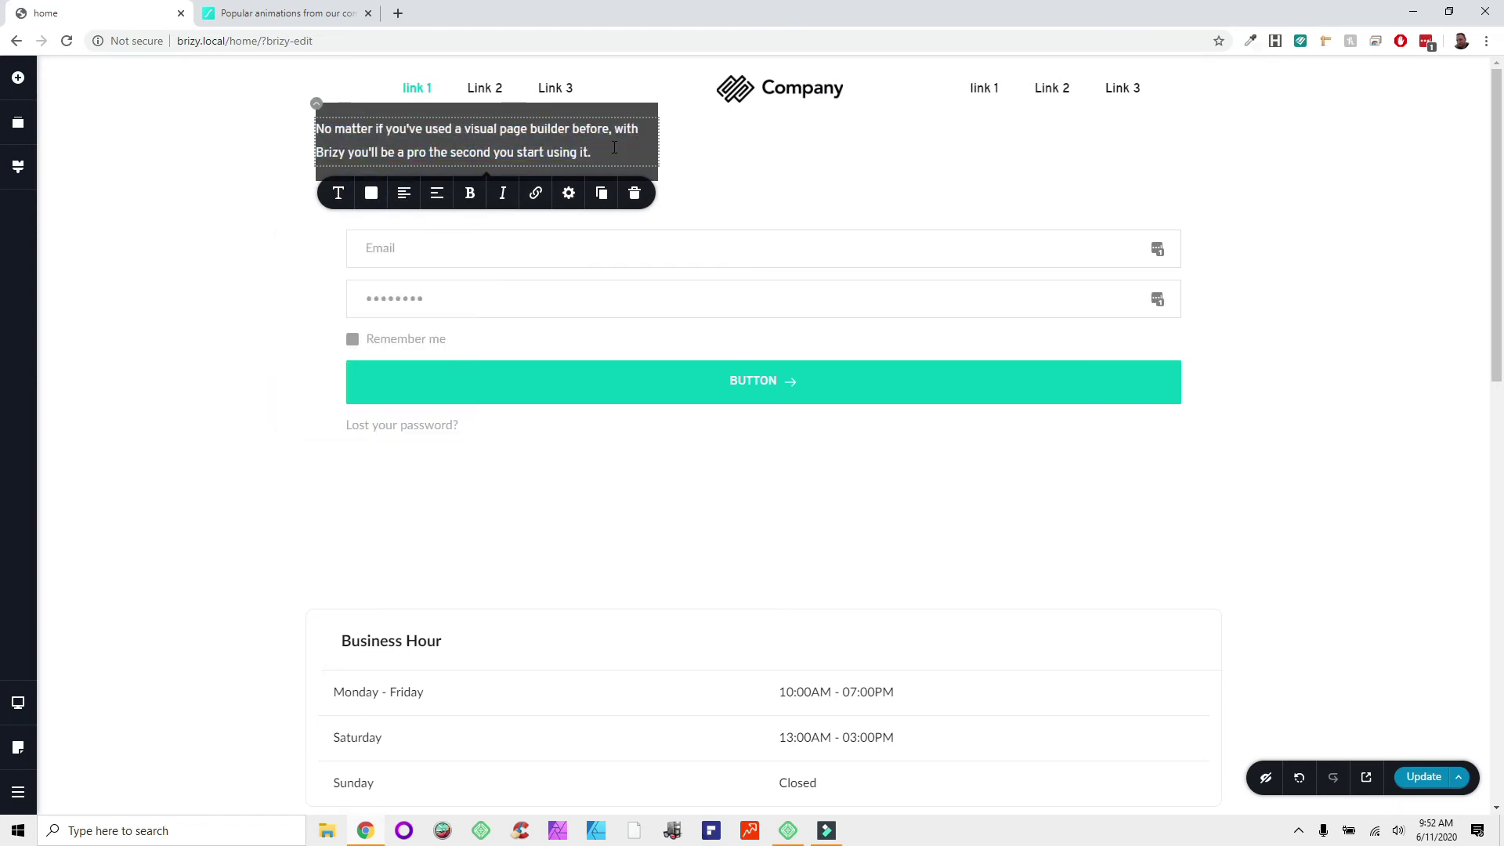
Step: Review the text's gap settings and the mega menu's offset, height and styling options
{"action": "left_click", "coordinate": [564, 202]}
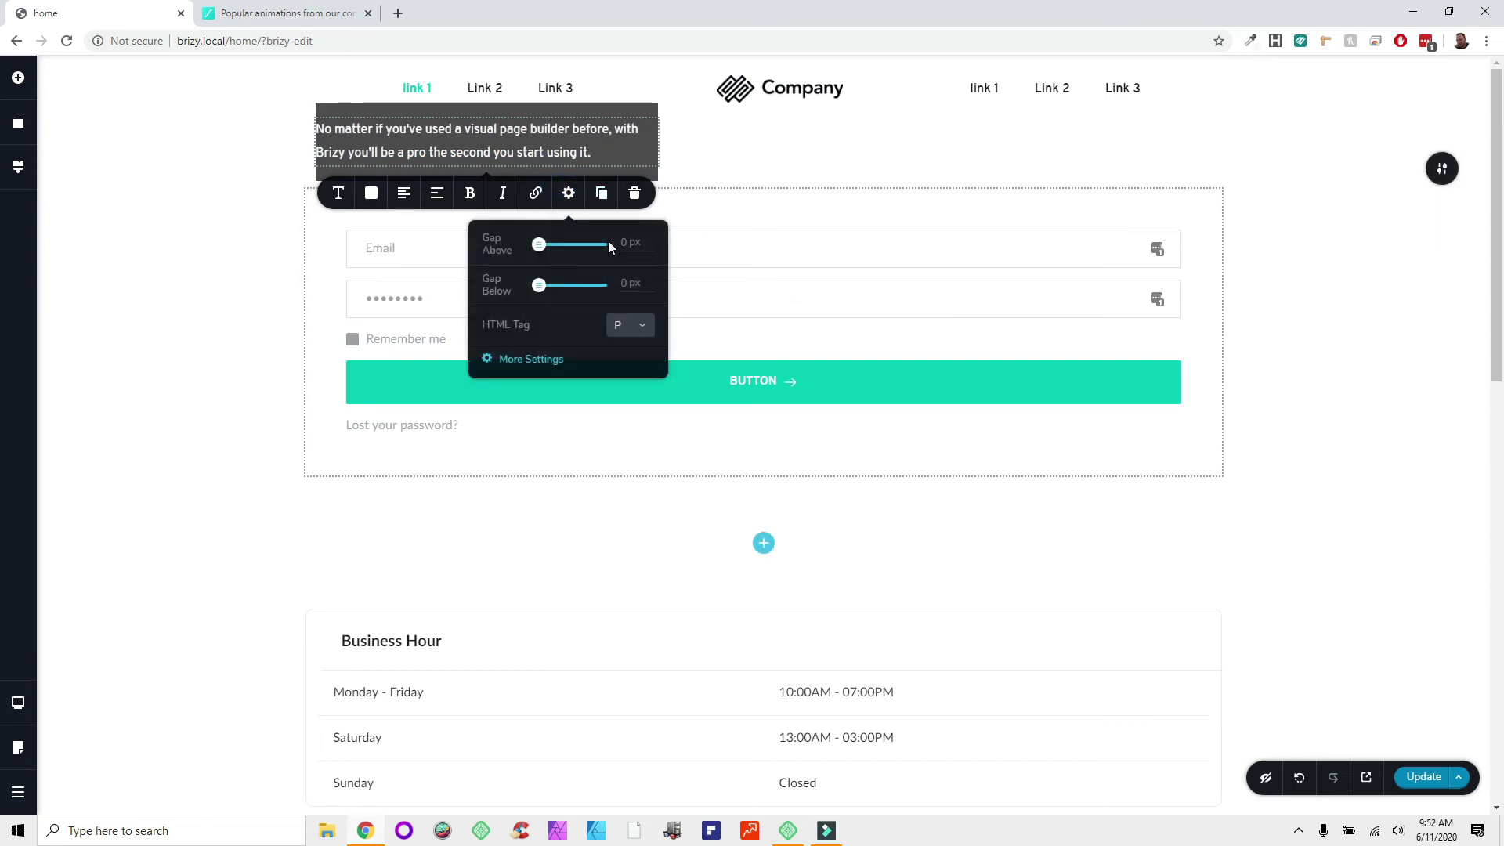
{"action": "left_click", "coordinate": [569, 193]}
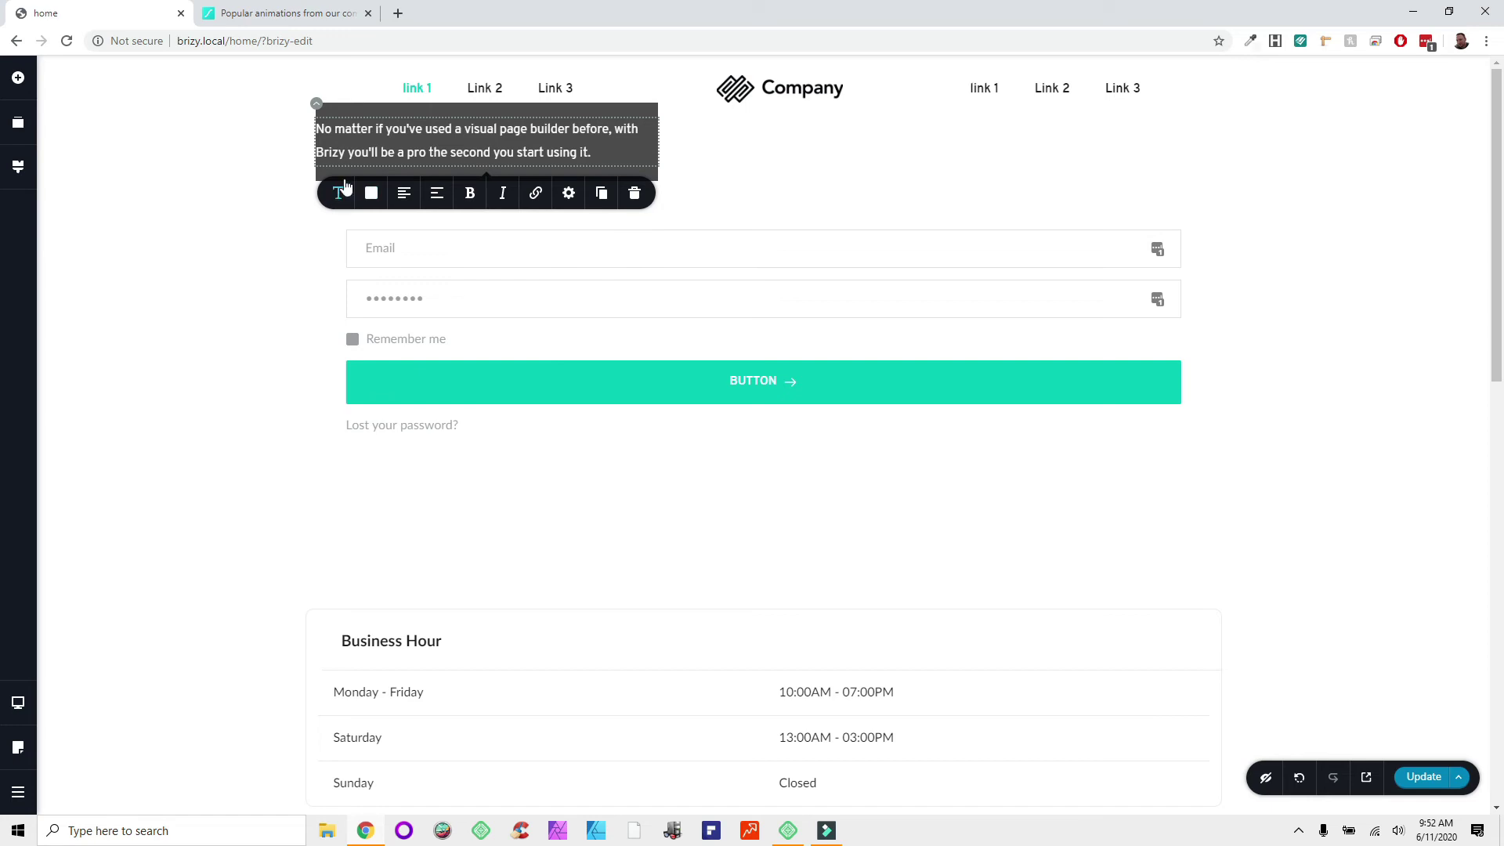
{"action": "left_click", "coordinate": [622, 147]}
{"action": "left_click", "coordinate": [318, 105]}
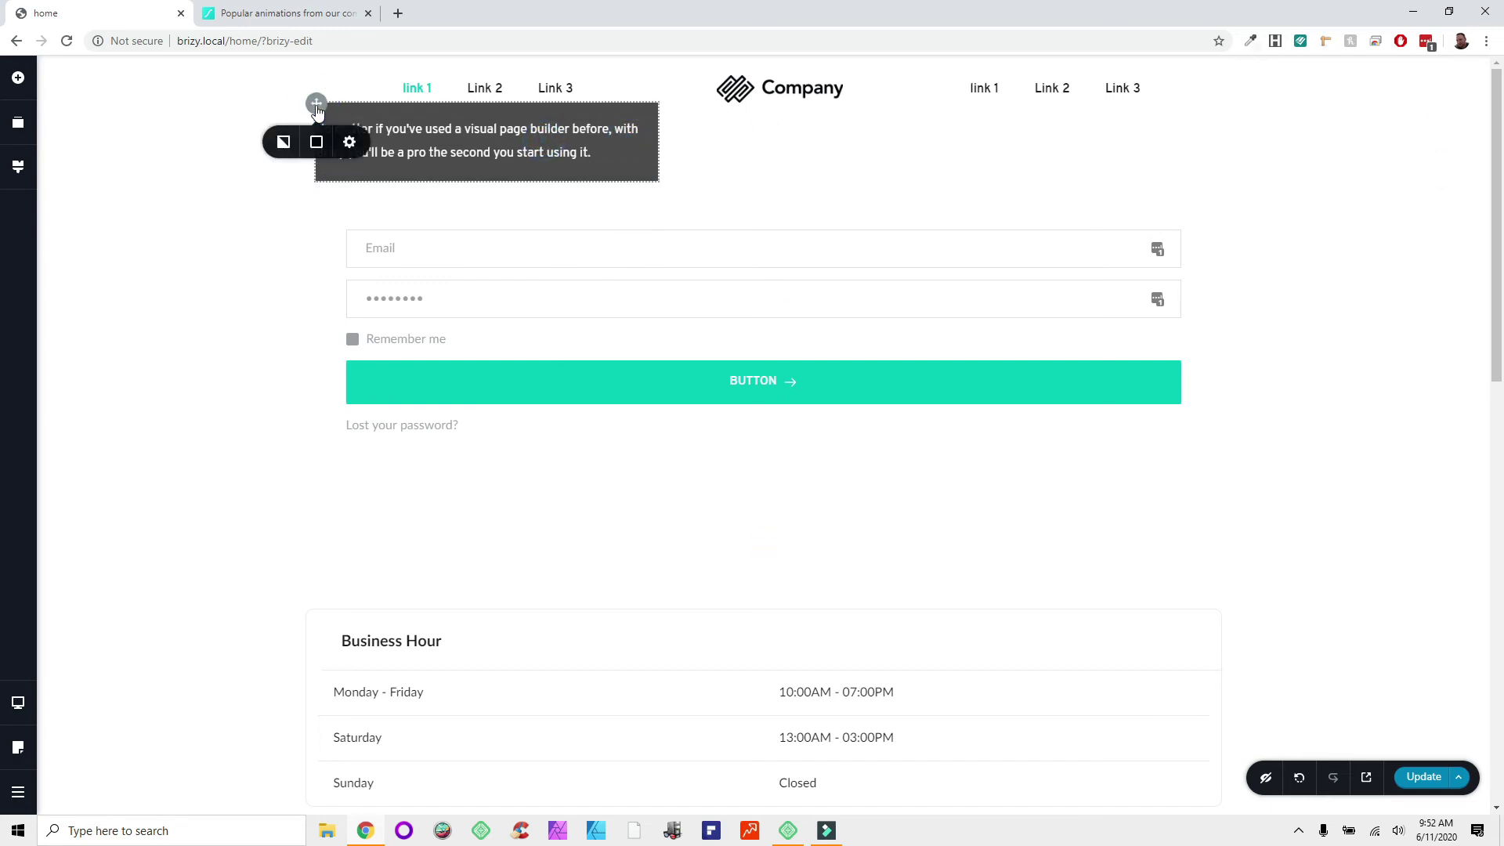
{"action": "left_click", "coordinate": [350, 145]}
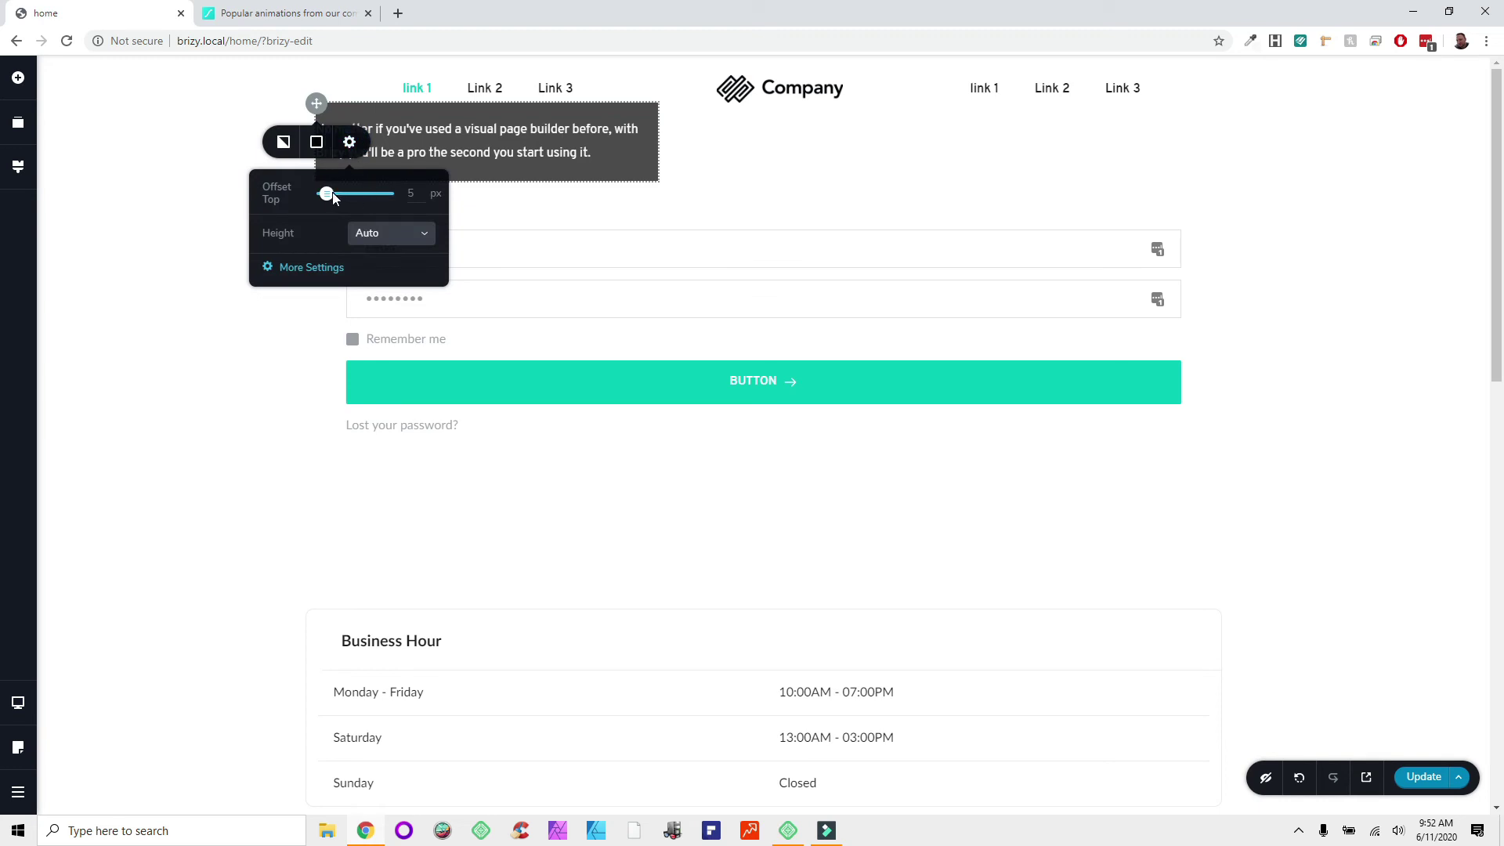
{"action": "left_click", "coordinate": [377, 235]}
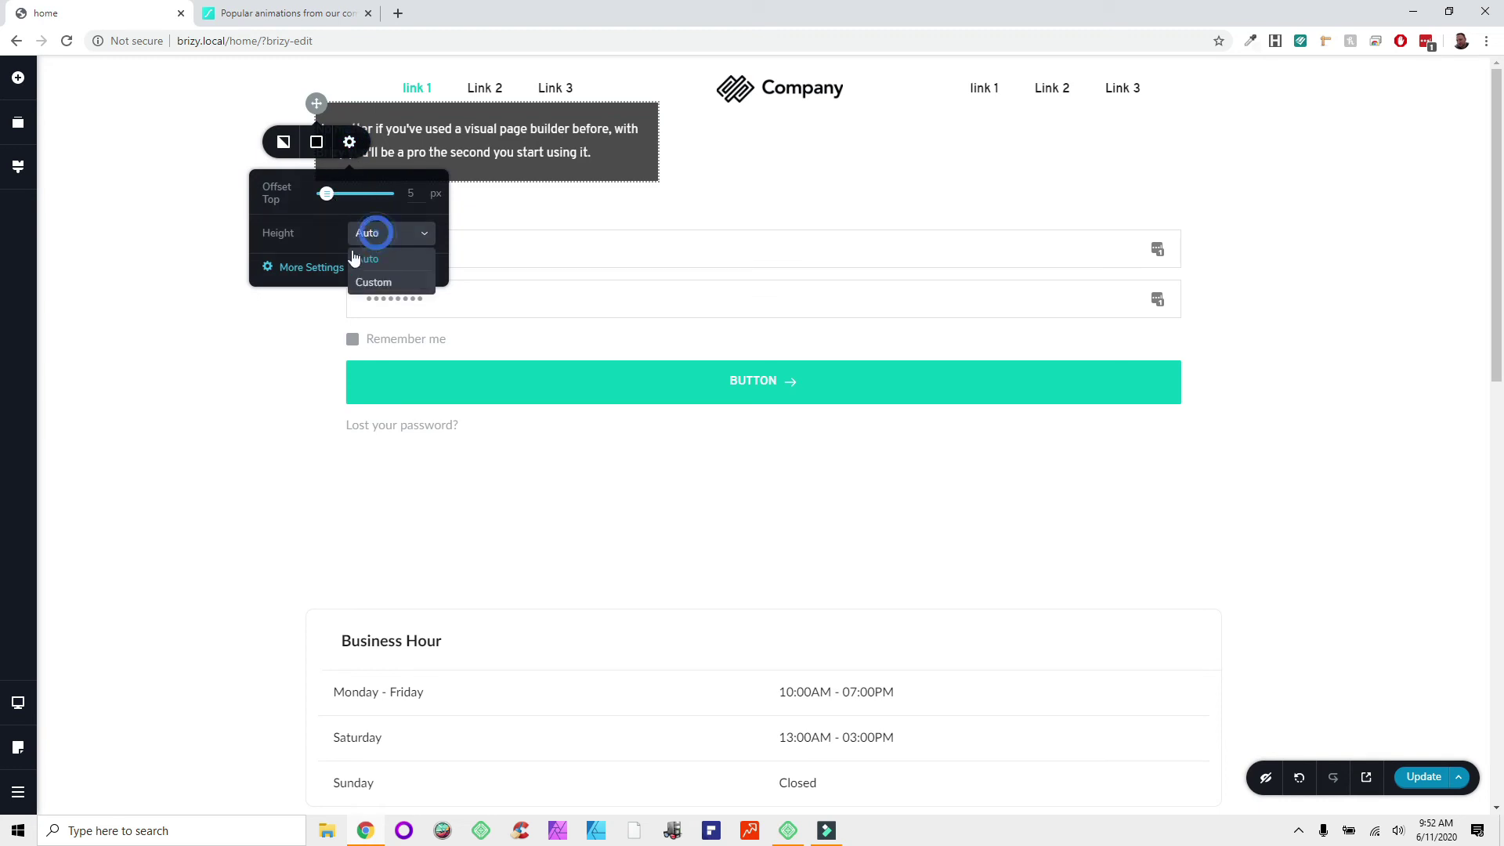
{"action": "left_click", "coordinate": [321, 270]}
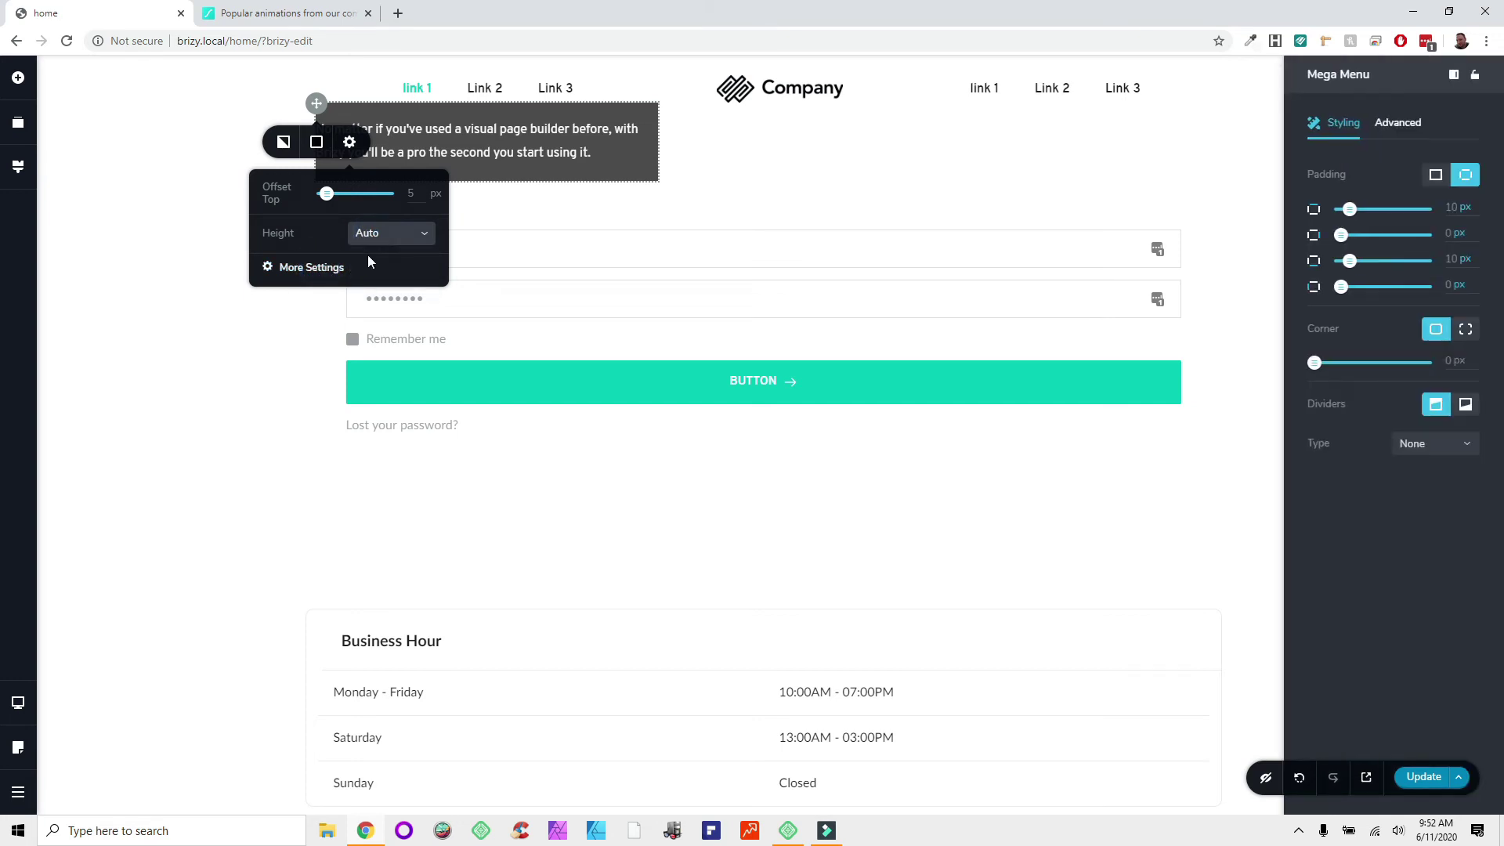
{"action": "left_click", "coordinate": [575, 135]}
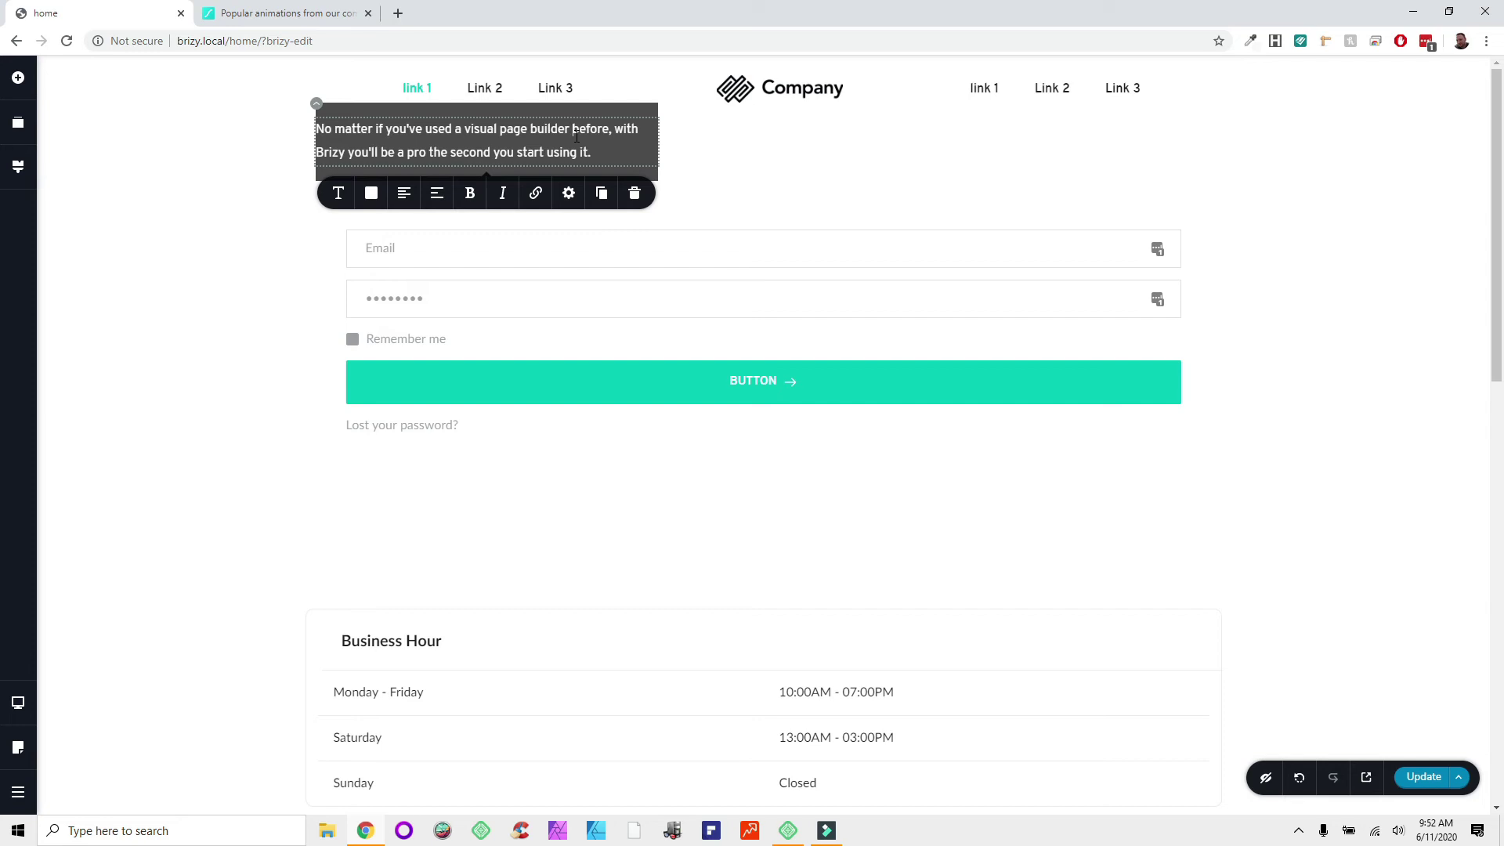
Step: Select Link 2 in the other header menu, then return to link 1's mega menu text to compare how they display
{"action": "left_click", "coordinate": [1053, 99]}
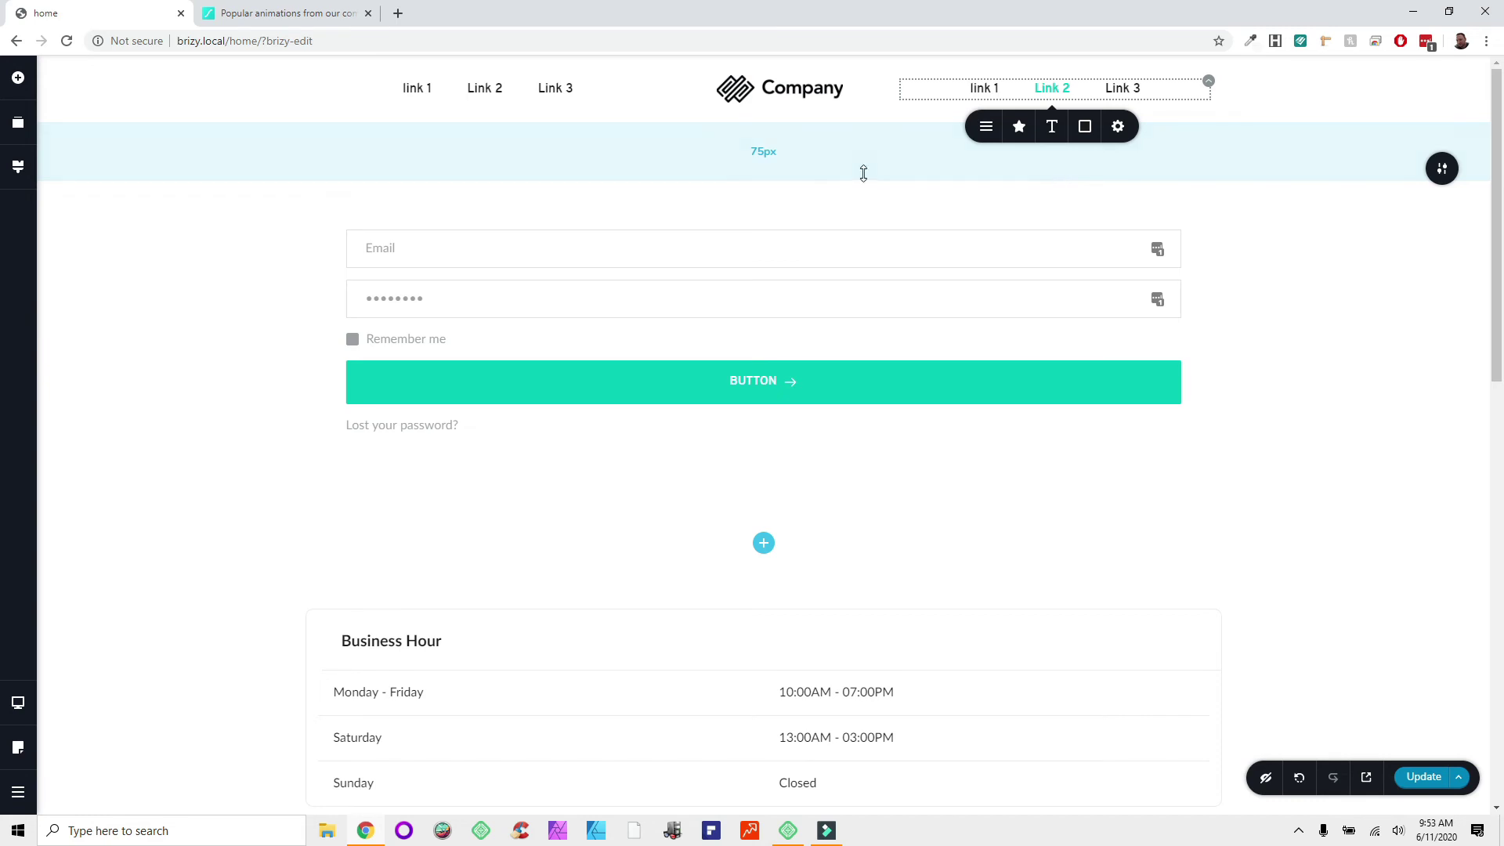
{"action": "left_click", "coordinate": [416, 89]}
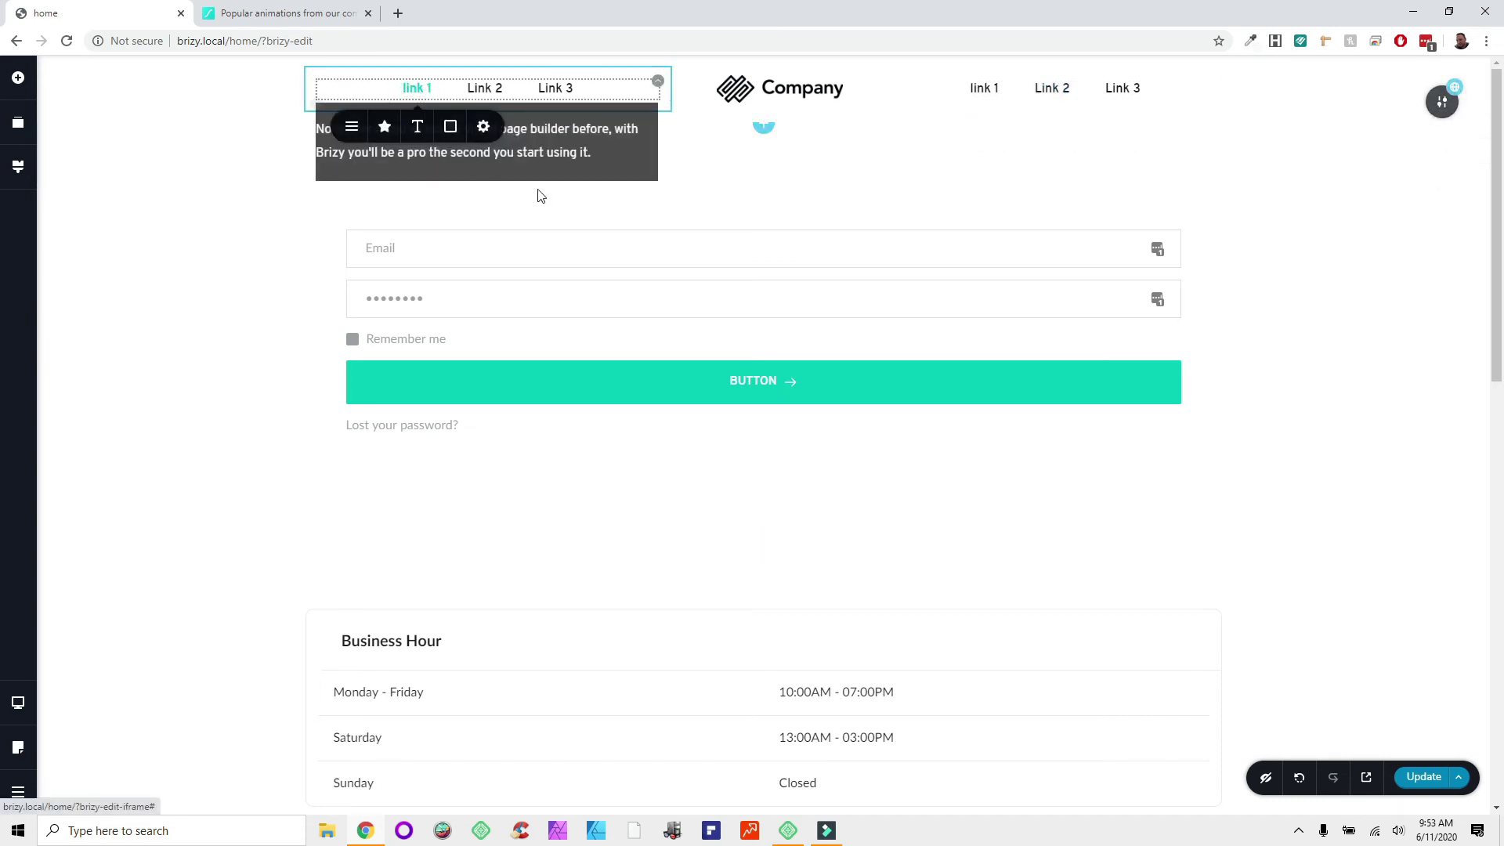
{"action": "left_click", "coordinate": [593, 154]}
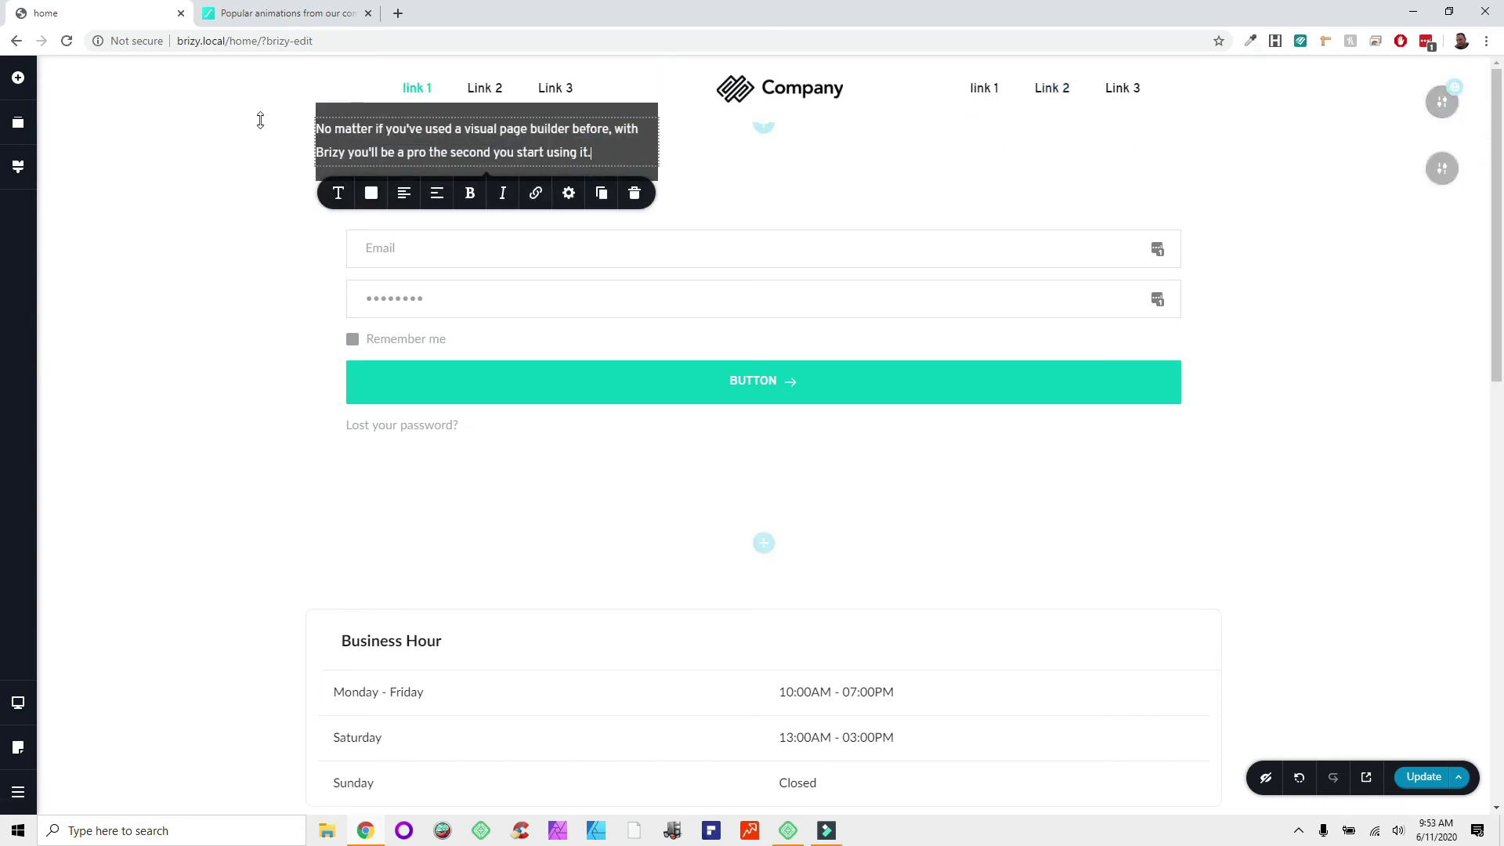
Step: Add an Audio element below the mega menu's text and shrink it slightly narrower than the mega menu
{"action": "left_click", "coordinate": [23, 83]}
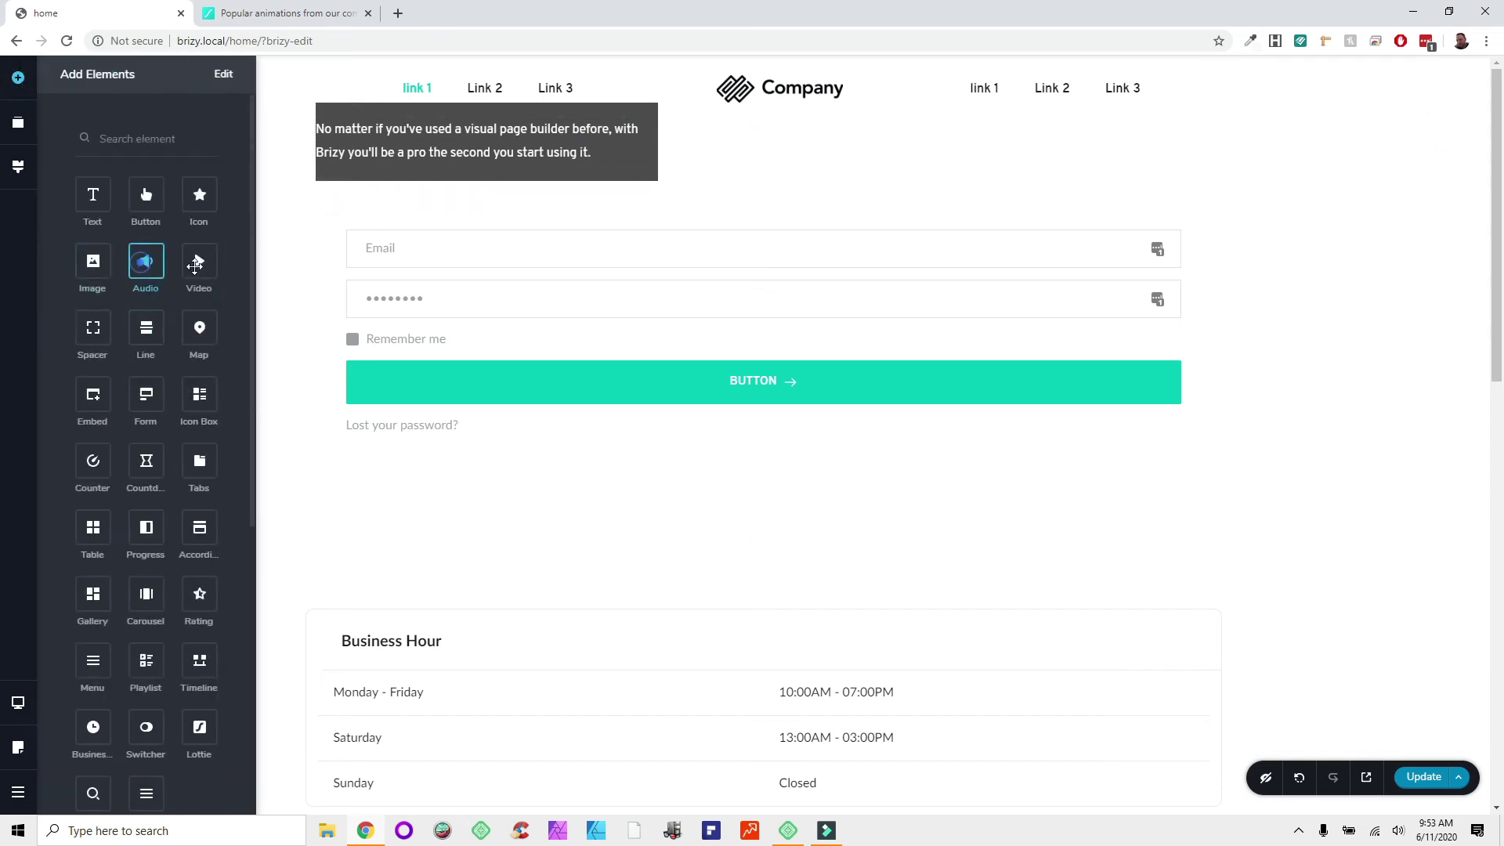
{"action": "left_click_drag", "start_coordinate": [194, 264], "coordinate": [460, 235]}
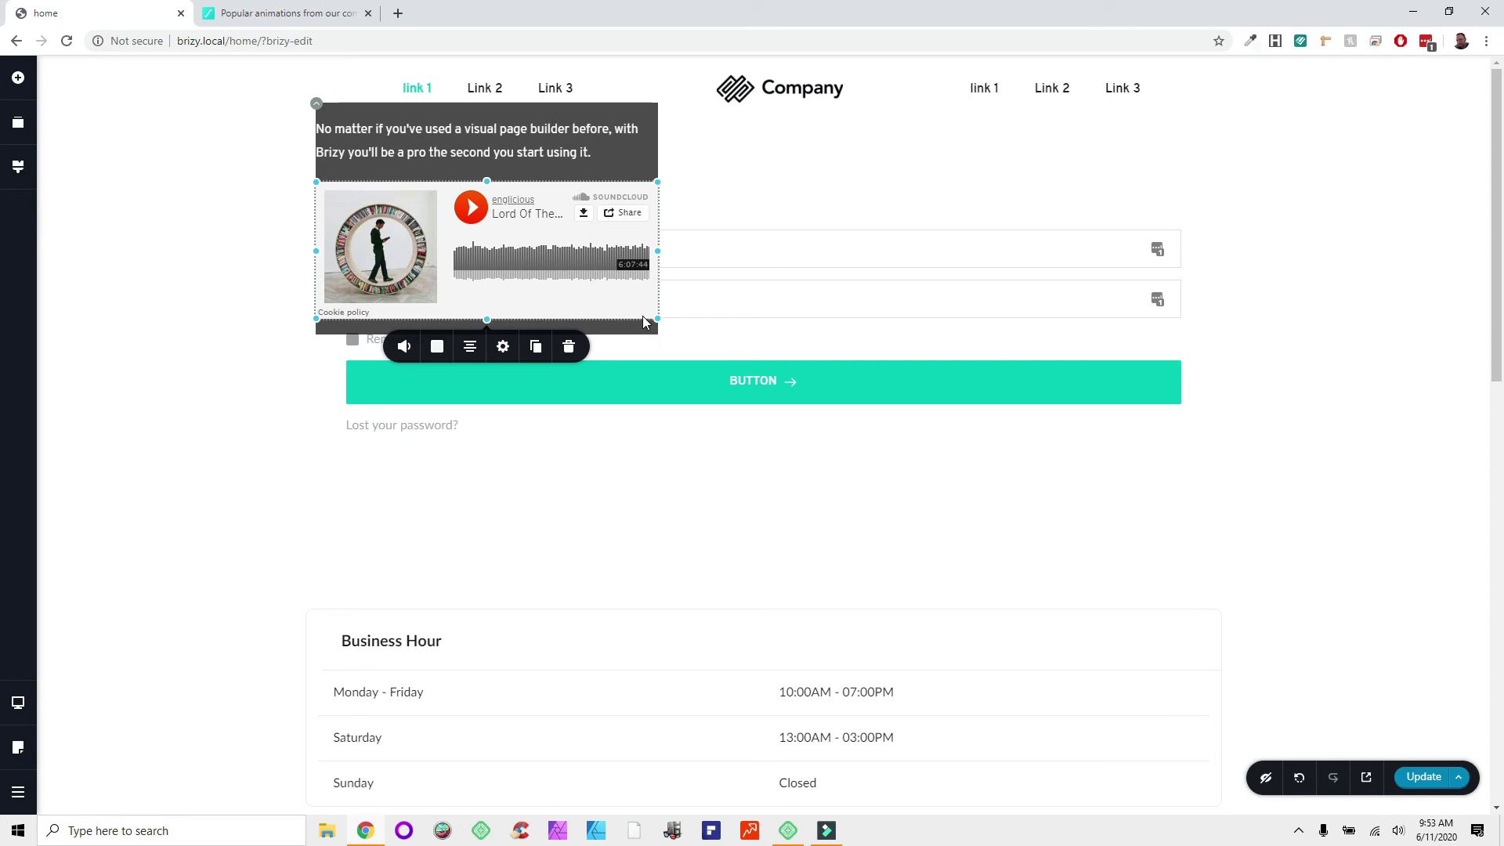
{"action": "left_click_drag", "start_coordinate": [653, 317], "coordinate": [615, 295]}
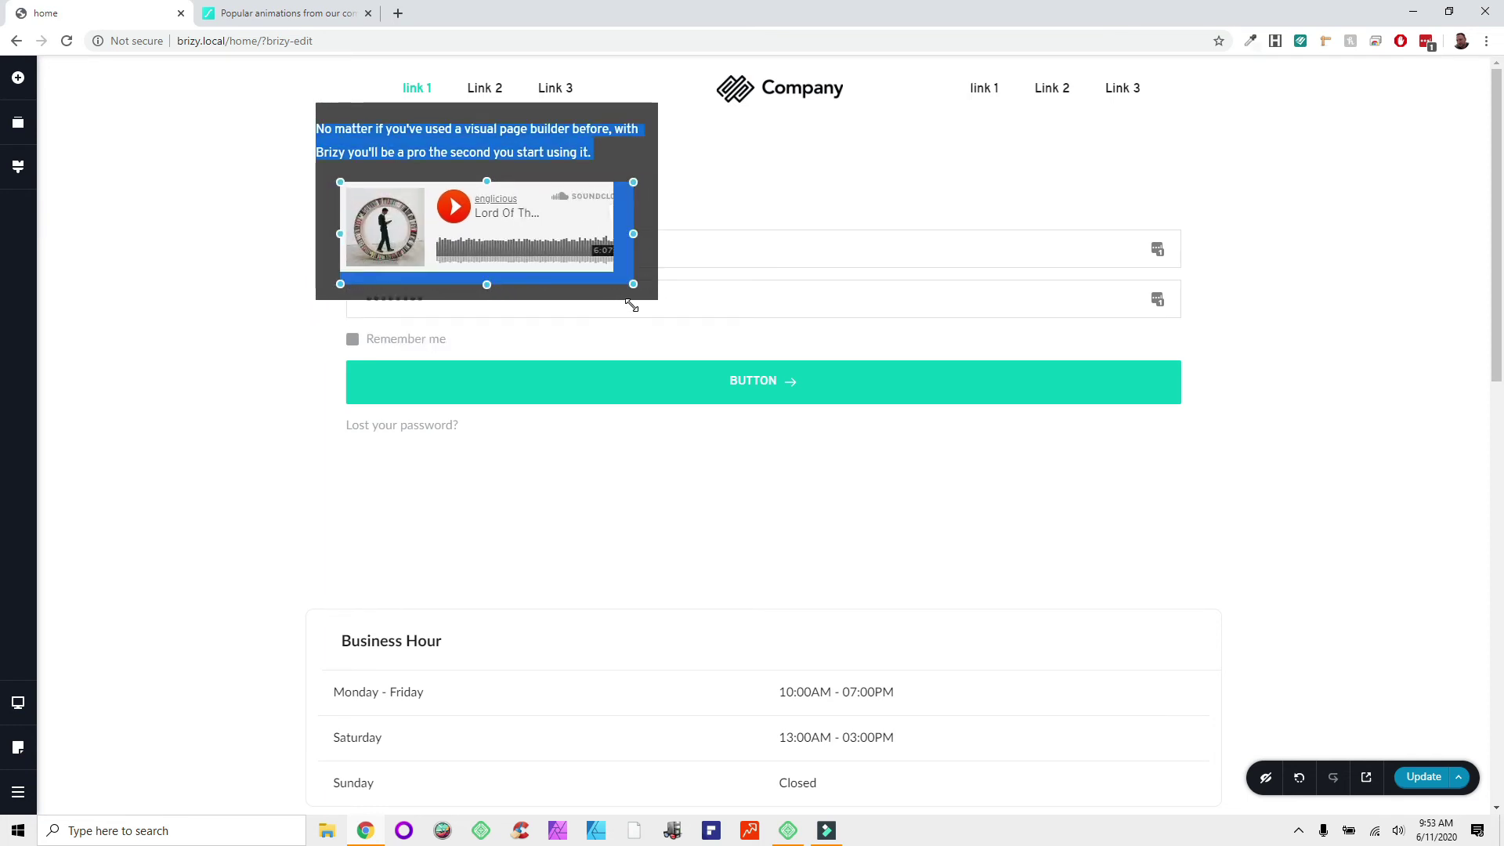
{"action": "left_click", "coordinate": [536, 234]}
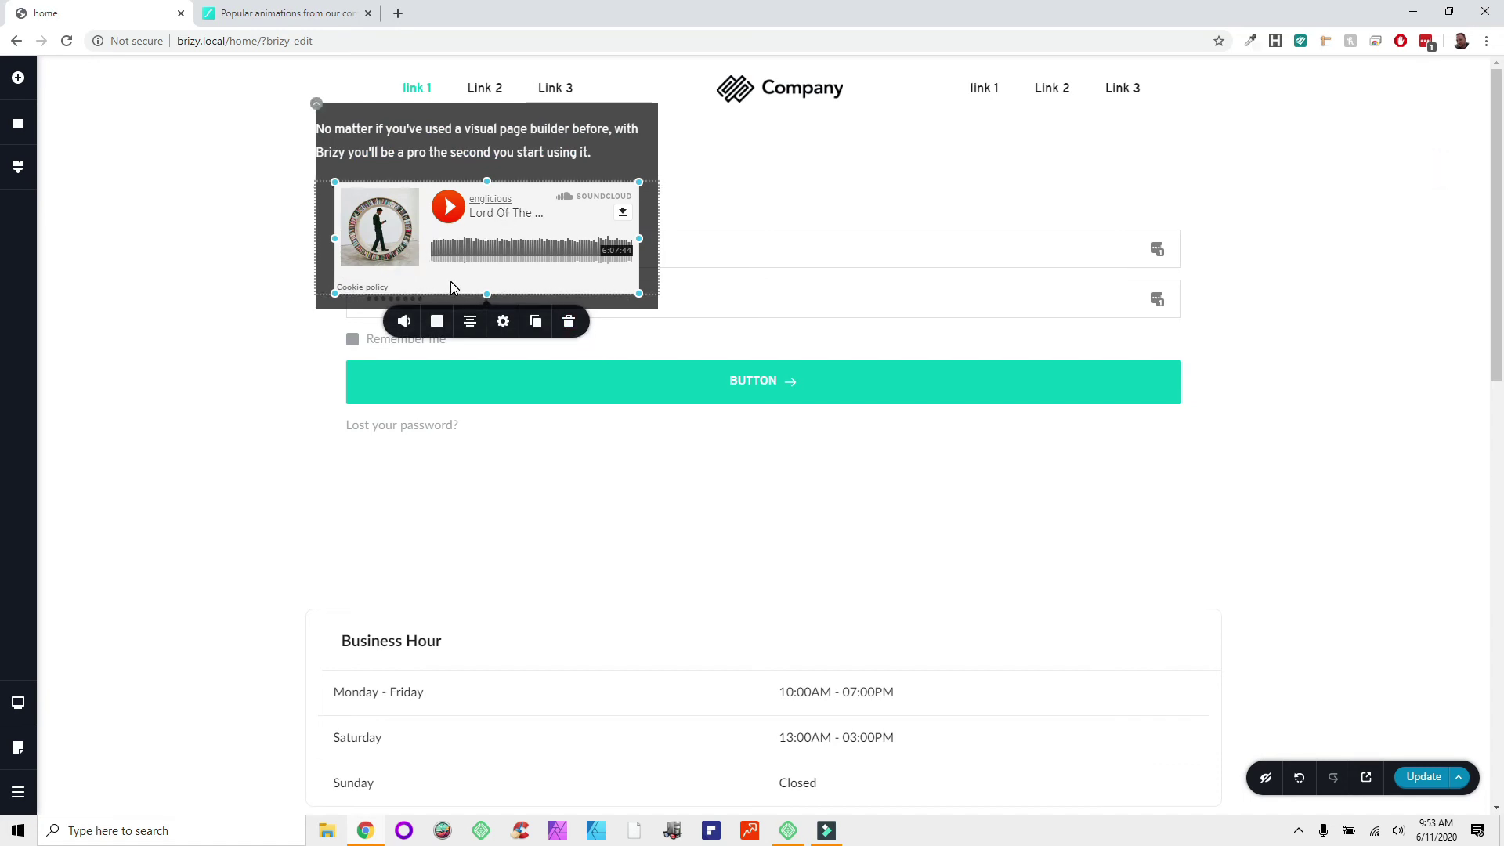
Step: Preview the header in mobile view, expand link 1 in the main menu to check its mega menu, and return to desktop view
{"action": "left_click", "coordinate": [274, 241]}
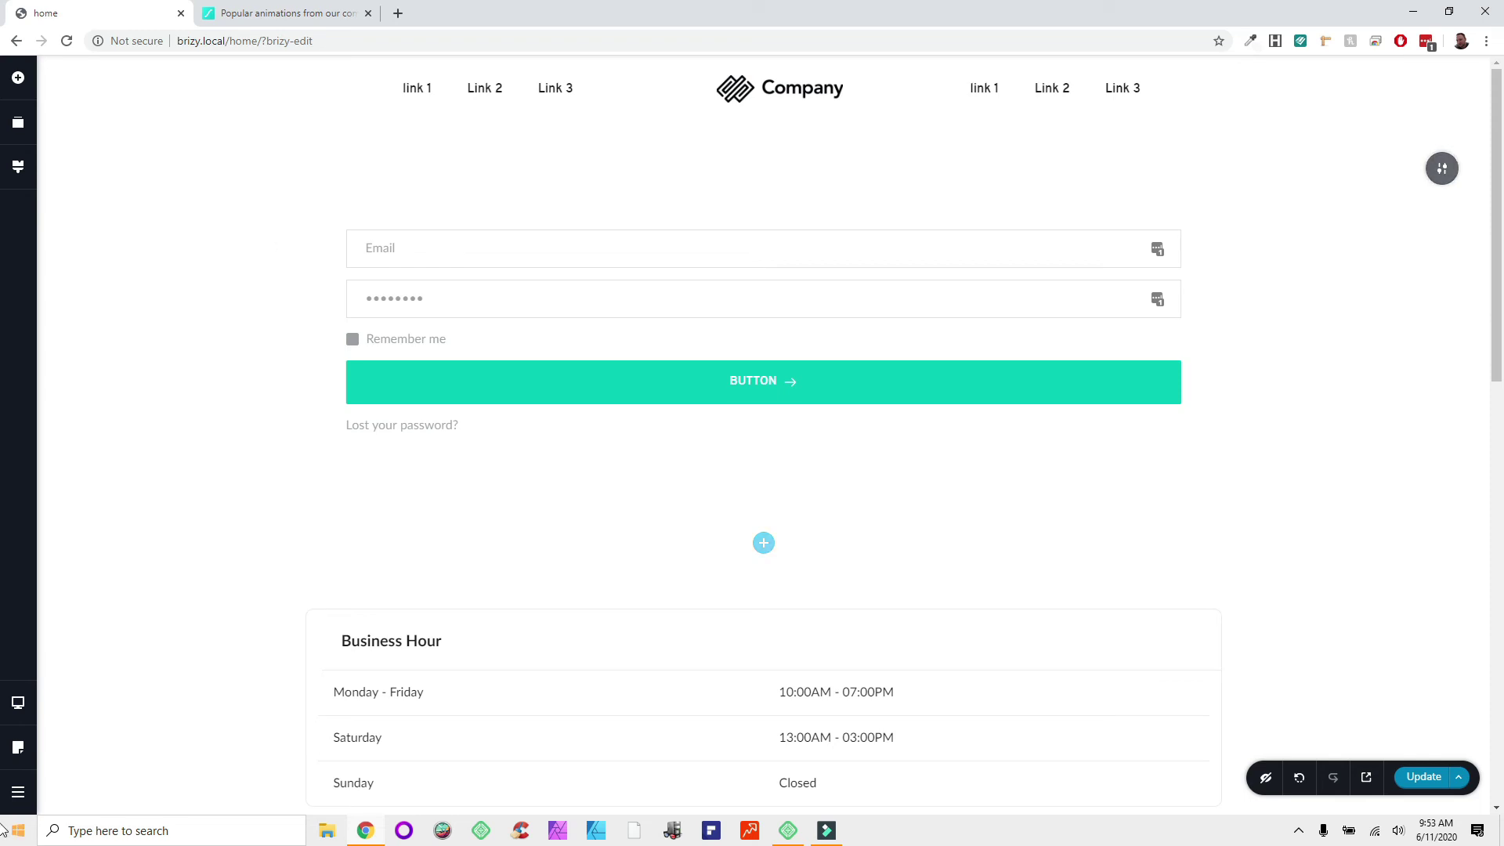
{"action": "mouse_move", "coordinate": [18, 709]}
{"action": "left_click", "coordinate": [80, 722]}
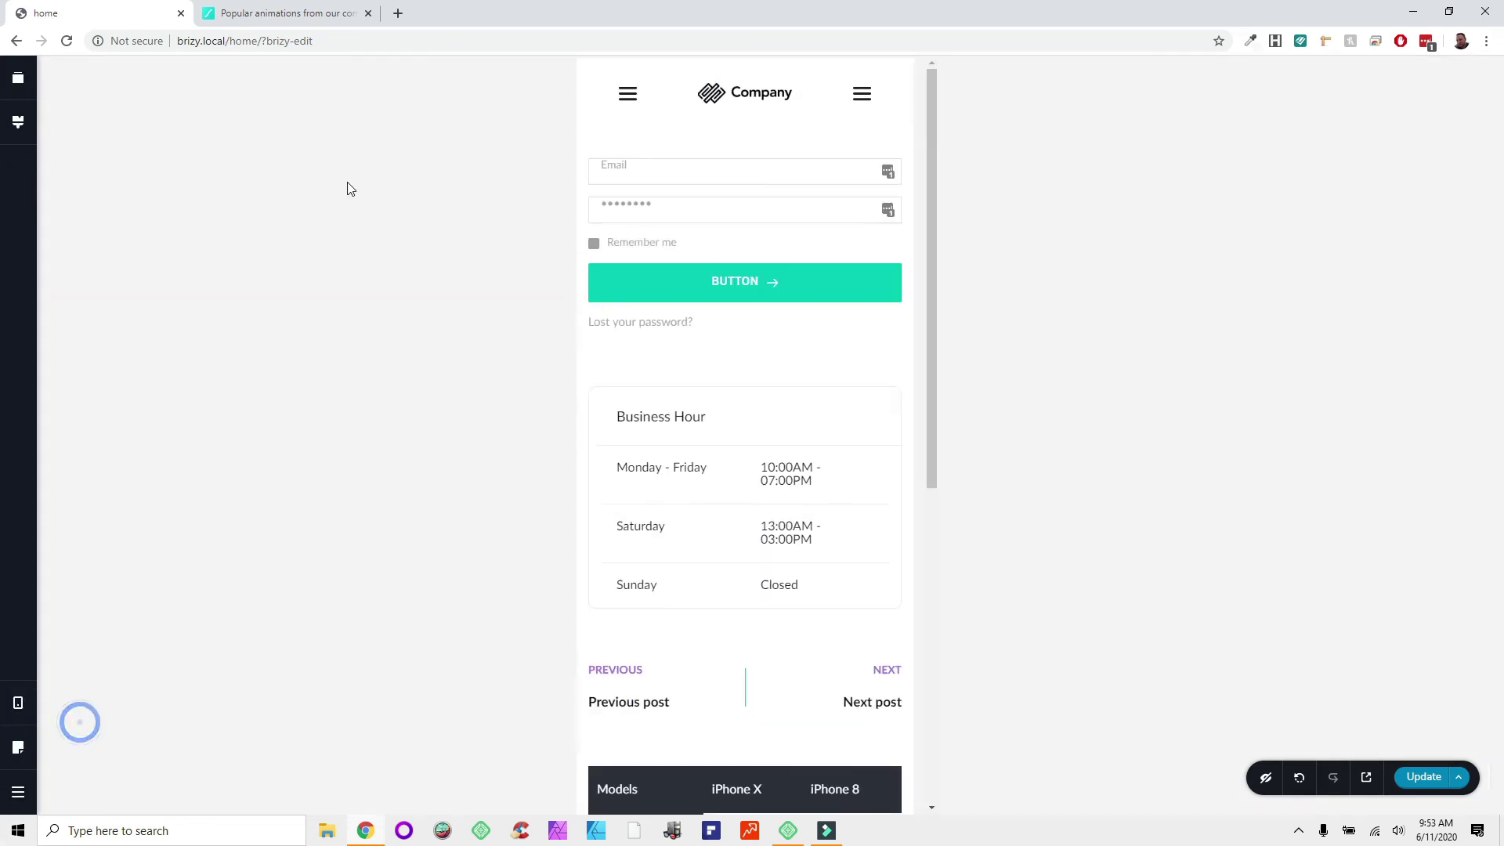
{"action": "left_click", "coordinate": [879, 175]}
{"action": "left_click", "coordinate": [623, 100]}
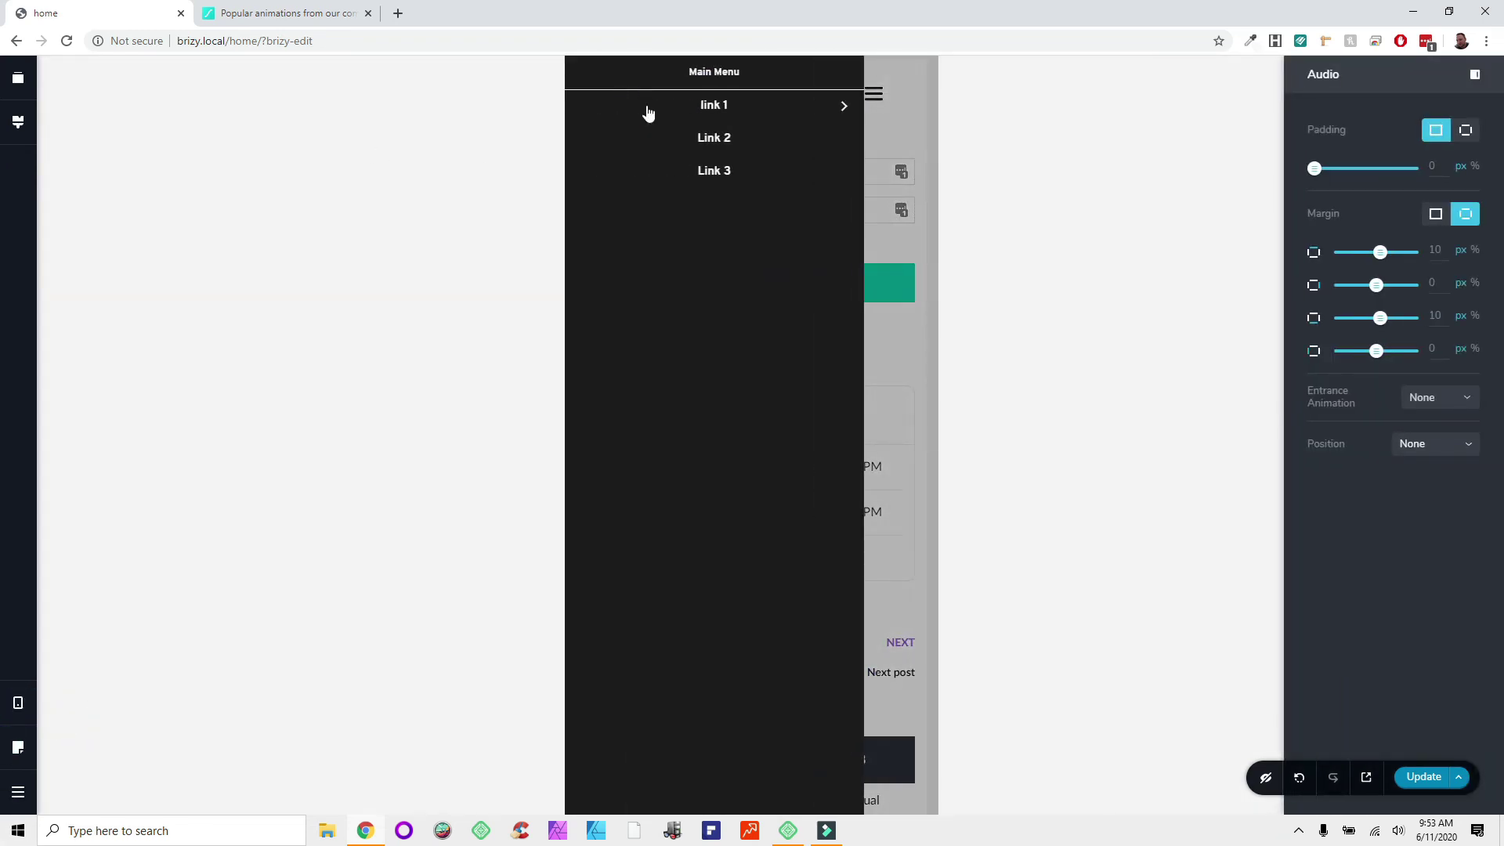
{"action": "left_click", "coordinate": [703, 107]}
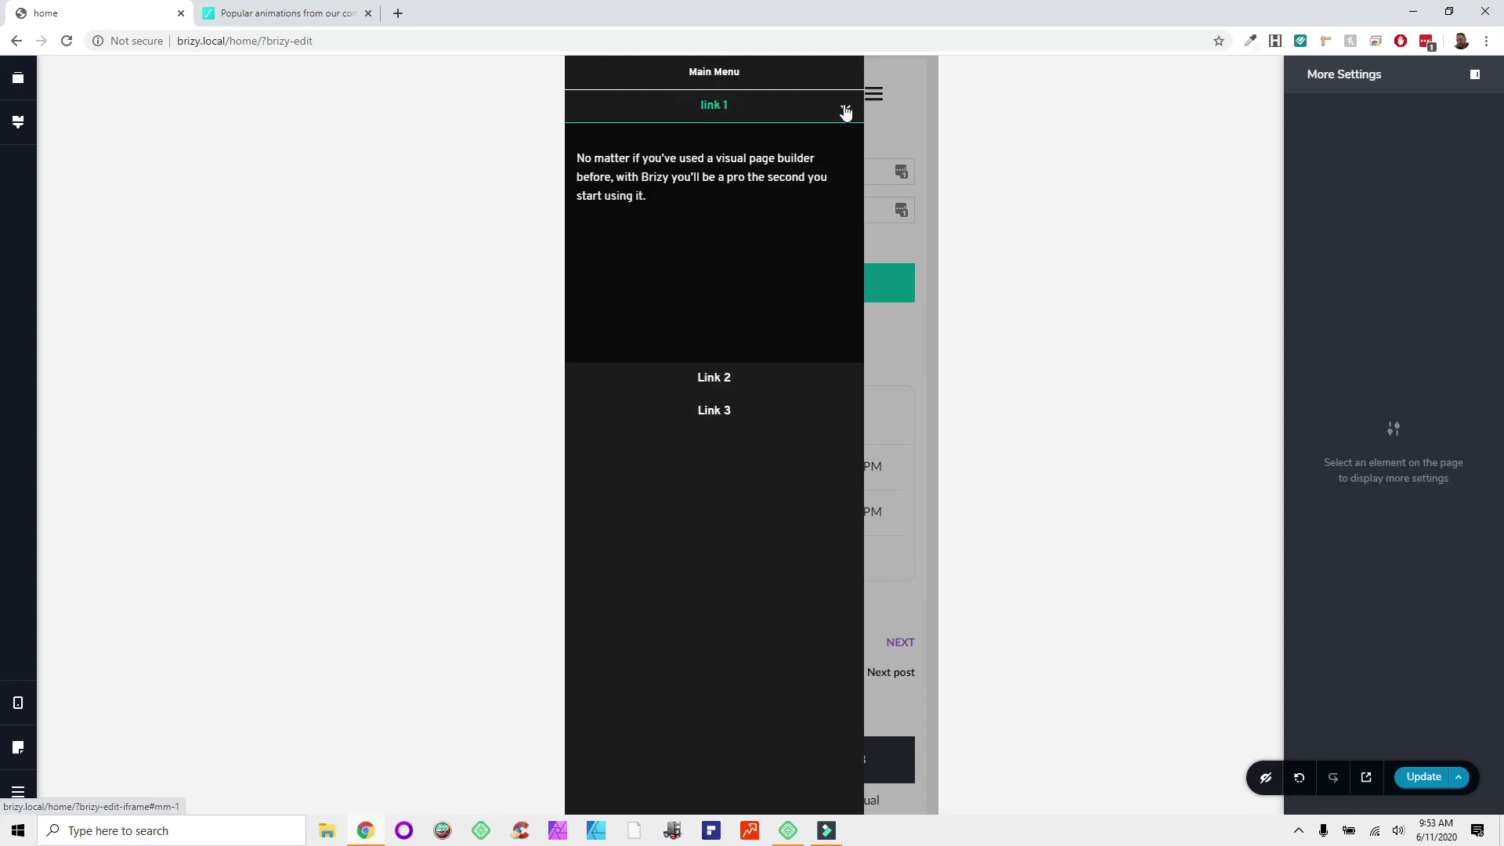
{"action": "left_click", "coordinate": [683, 262]}
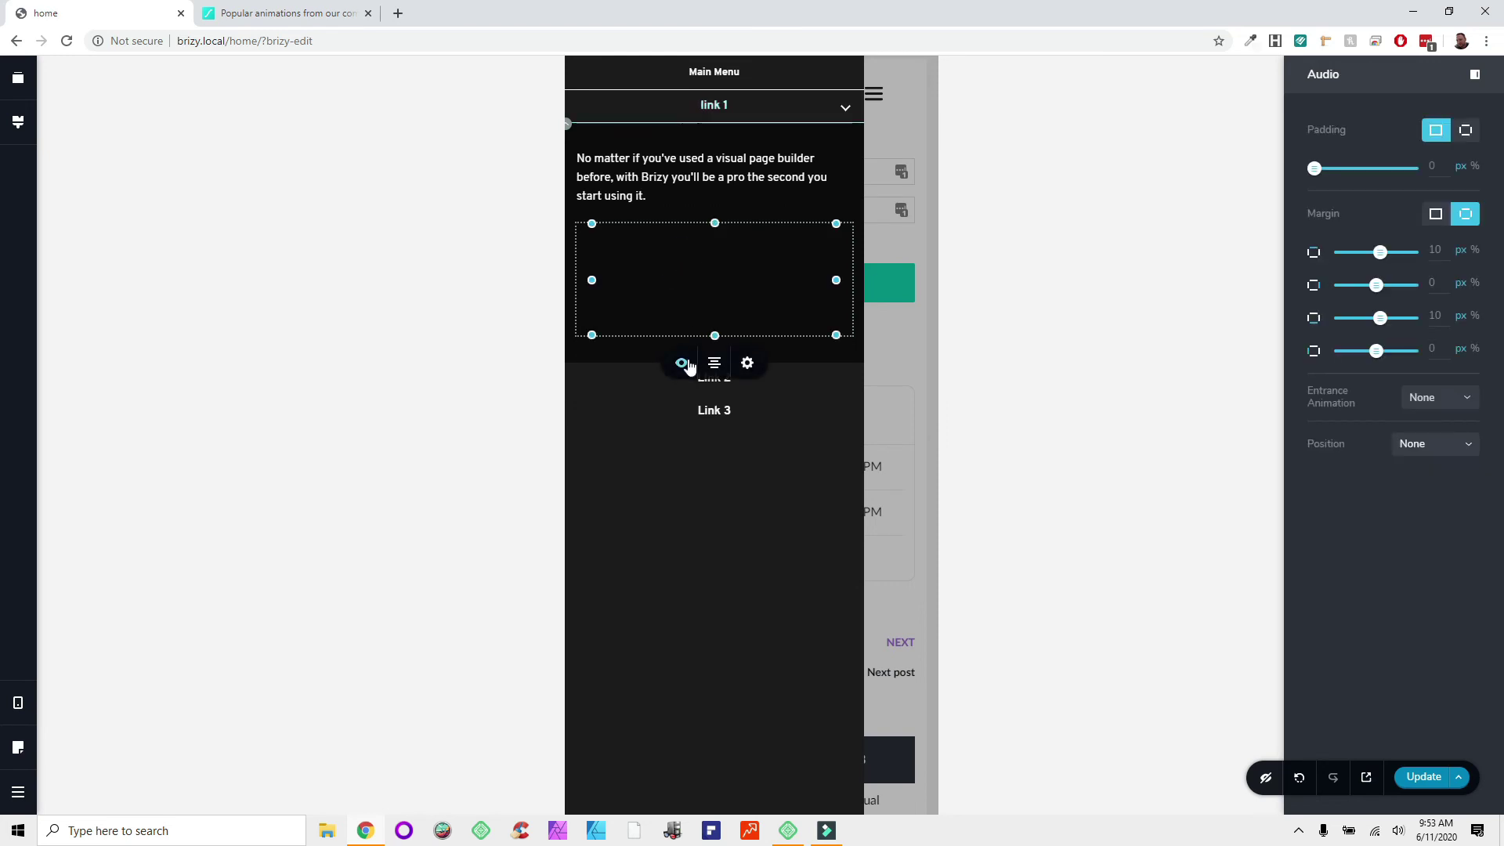
{"action": "left_click", "coordinate": [845, 109]}
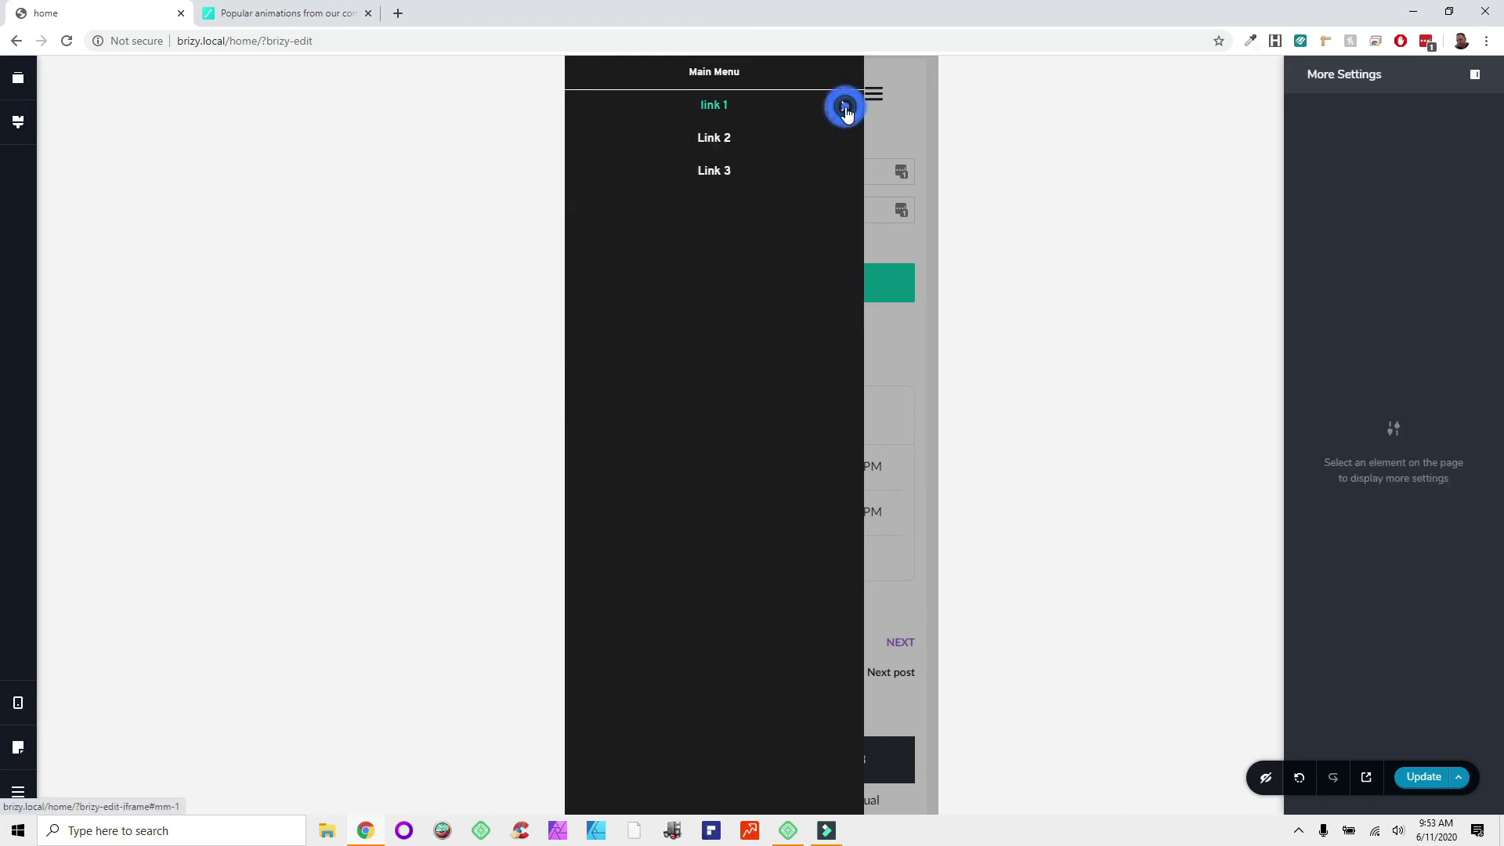
{"action": "left_click", "coordinate": [18, 703]}
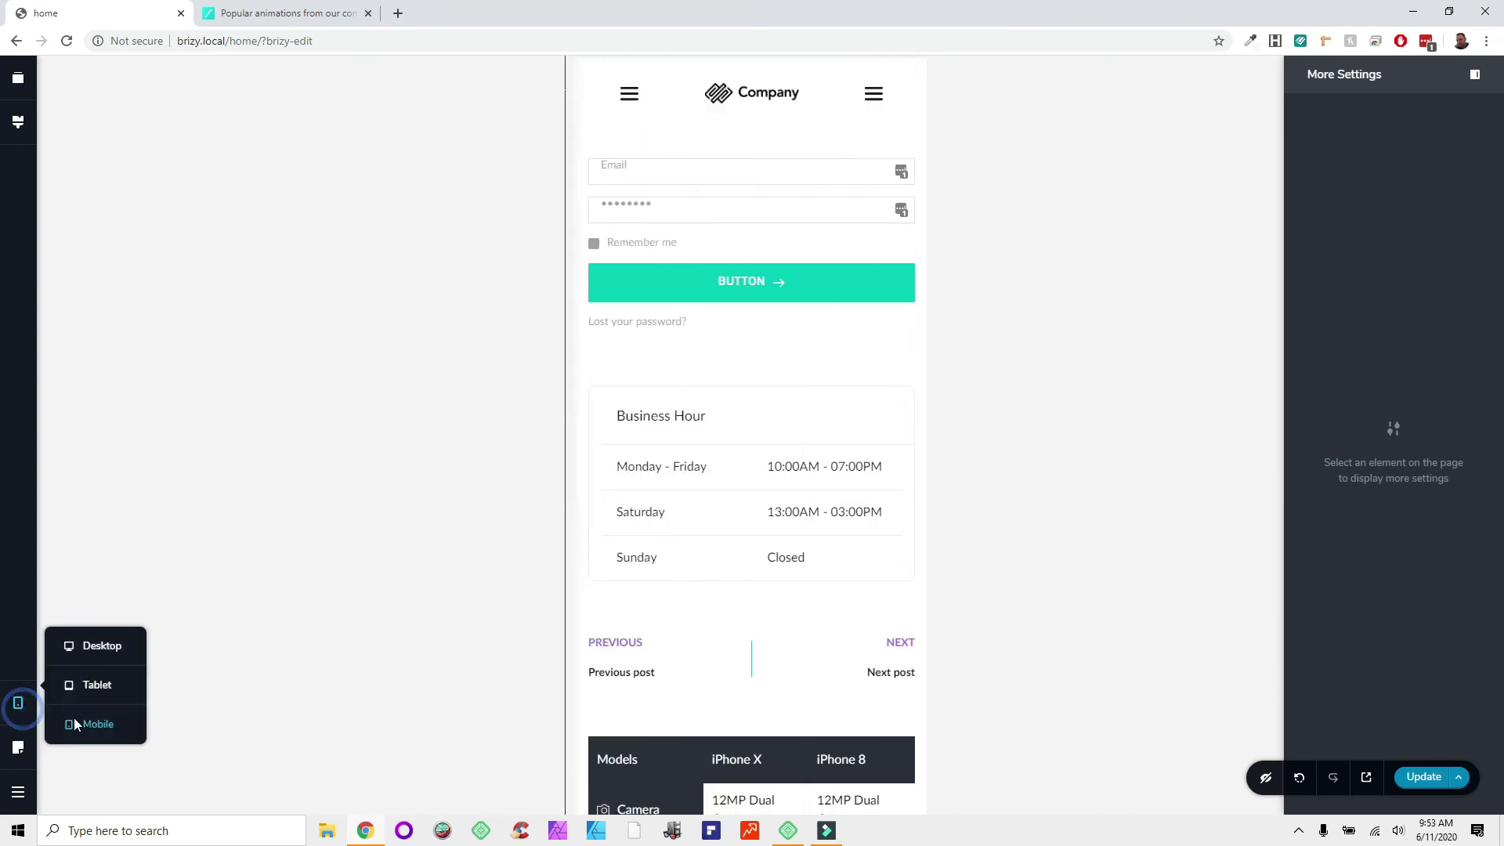
{"action": "left_click", "coordinate": [90, 724]}
{"action": "left_click", "coordinate": [90, 645]}
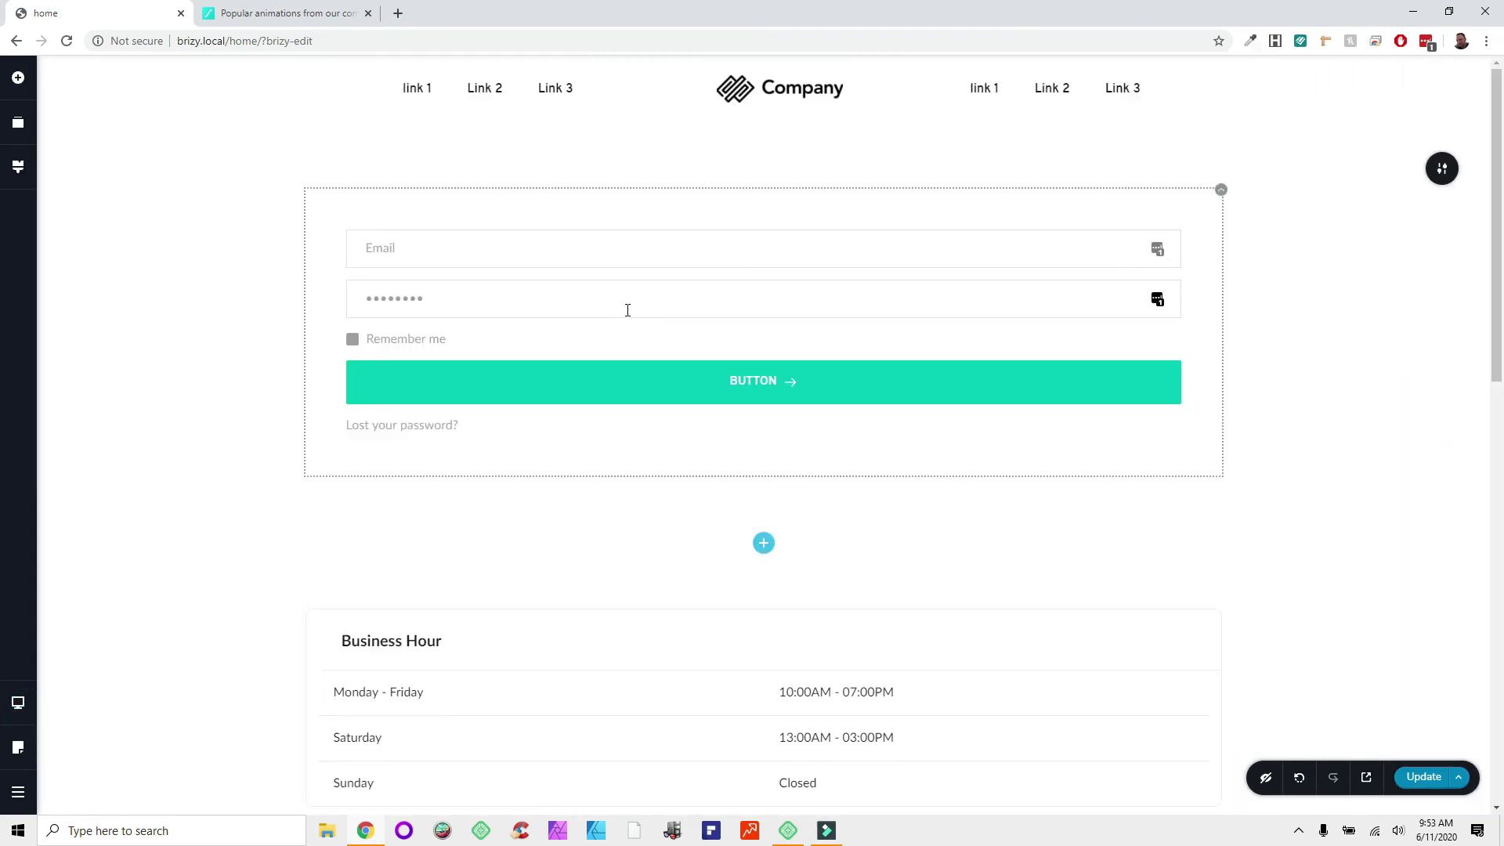
Step: Make the block containing the login form global
{"action": "scroll", "coordinate": [628, 309], "scroll_direction": "down", "scroll_amount": 10}
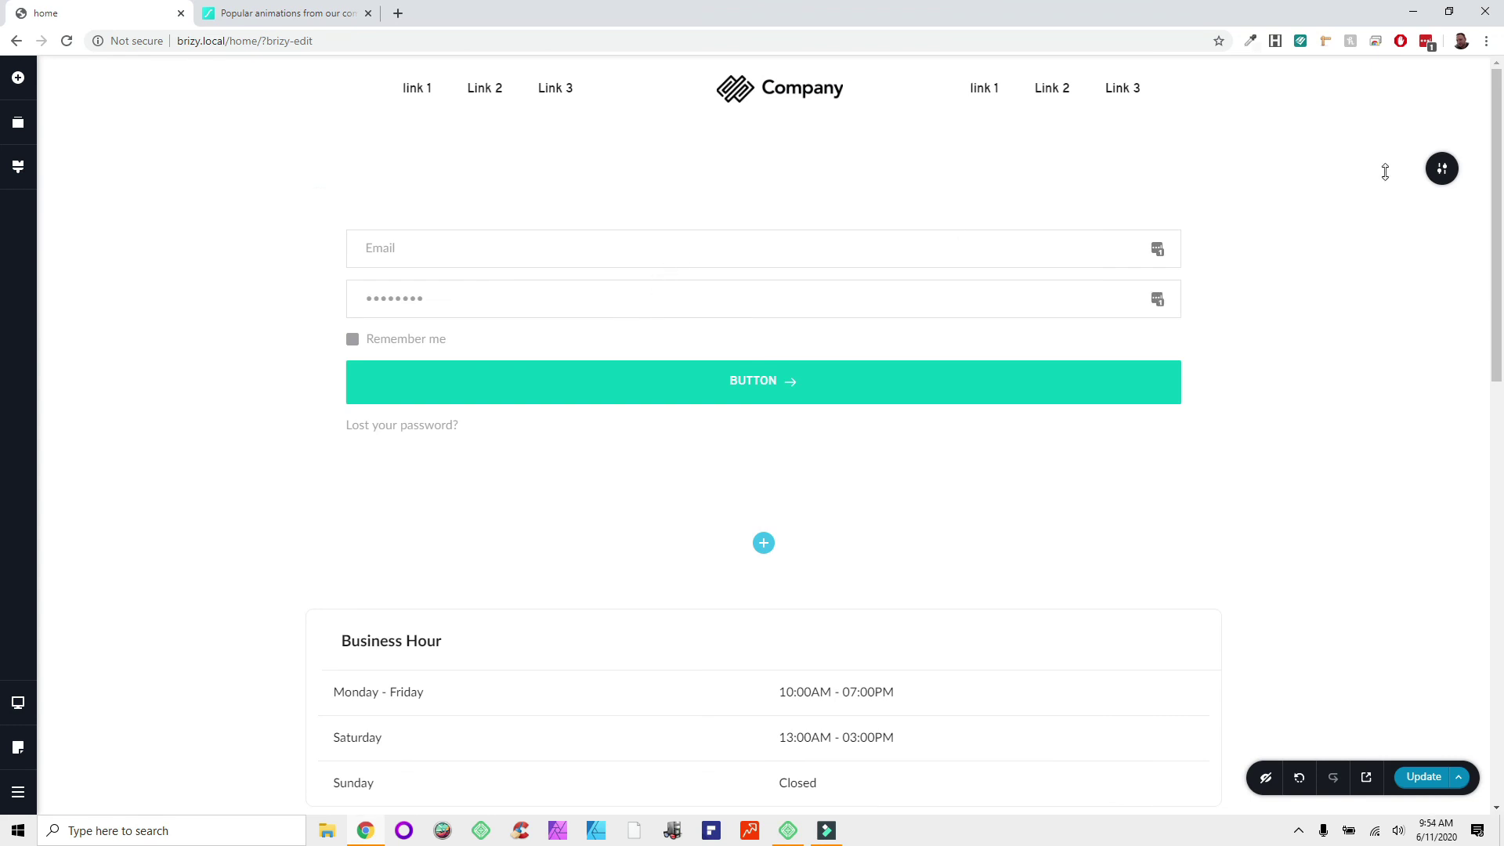
{"action": "mouse_move", "coordinate": [1445, 176]}
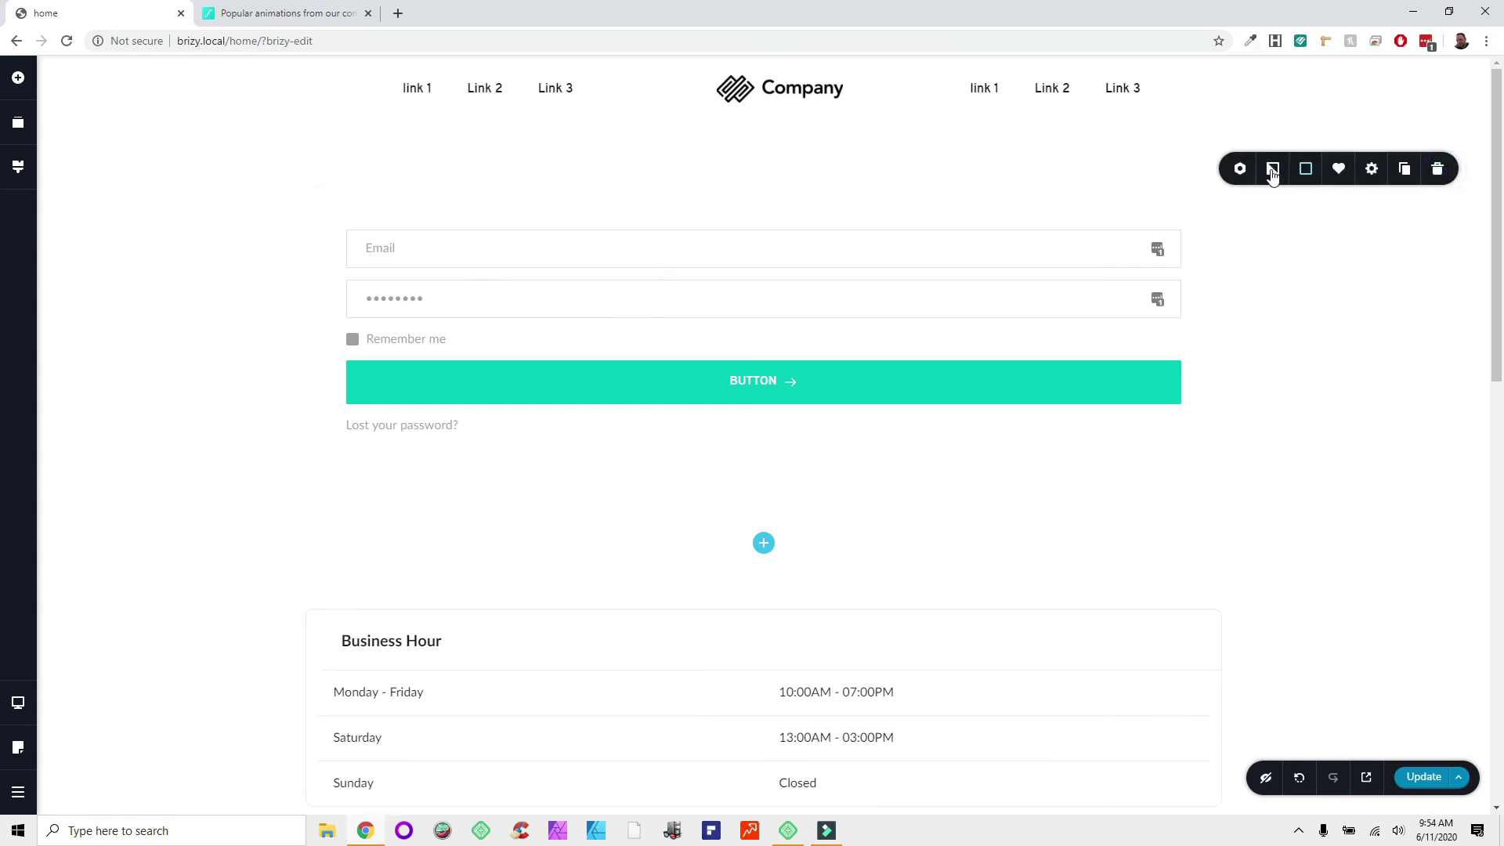
{"action": "left_click", "coordinate": [1244, 180]}
{"action": "left_click", "coordinate": [1306, 221]}
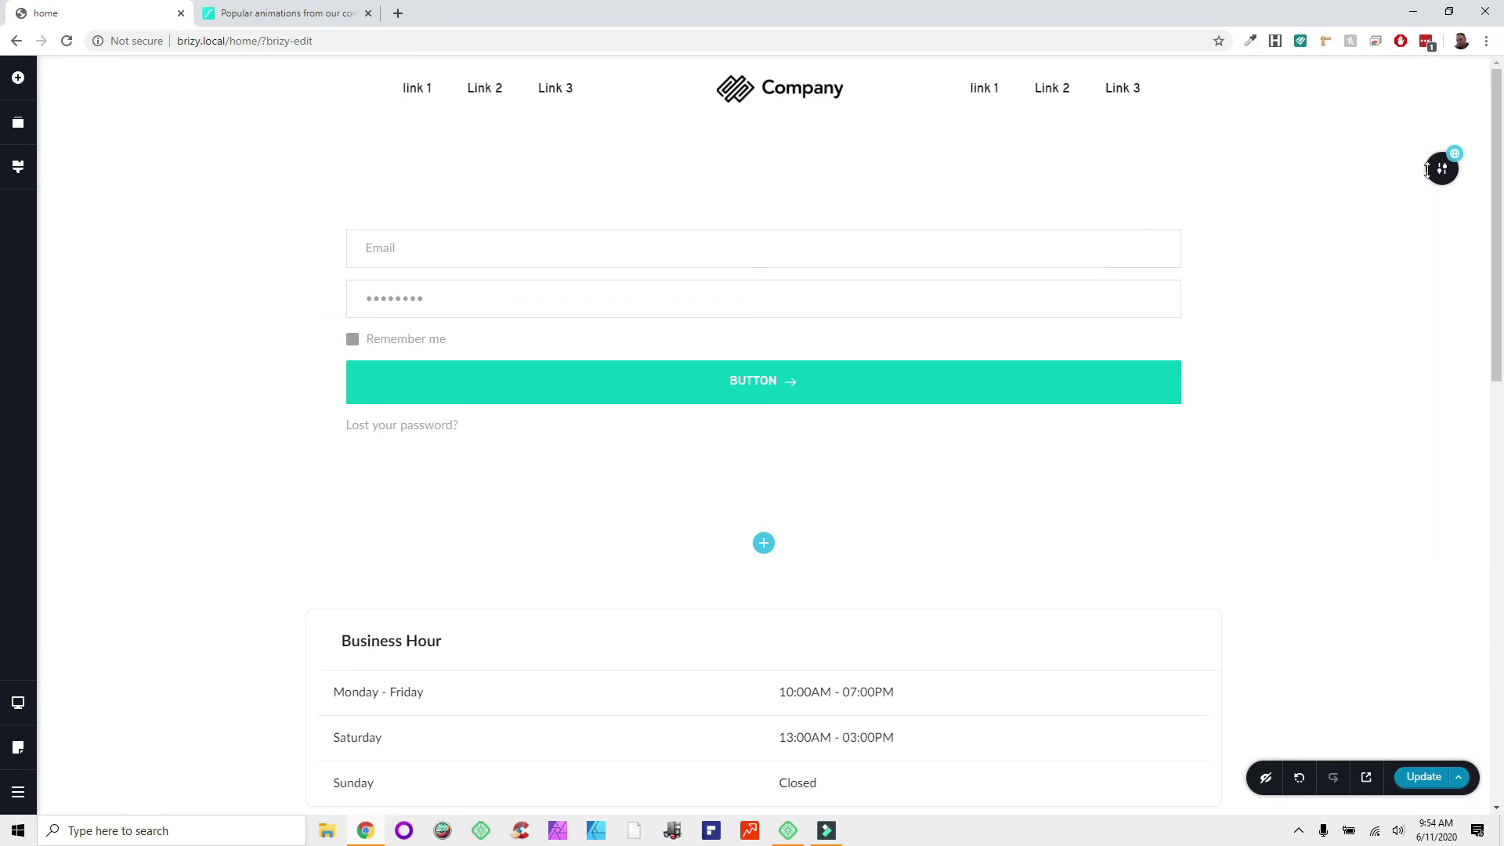
Step: Open the login block's display conditions and review the content types available for the Include rule
{"action": "mouse_move", "coordinate": [1427, 171]}
{"action": "left_click", "coordinate": [1237, 172]}
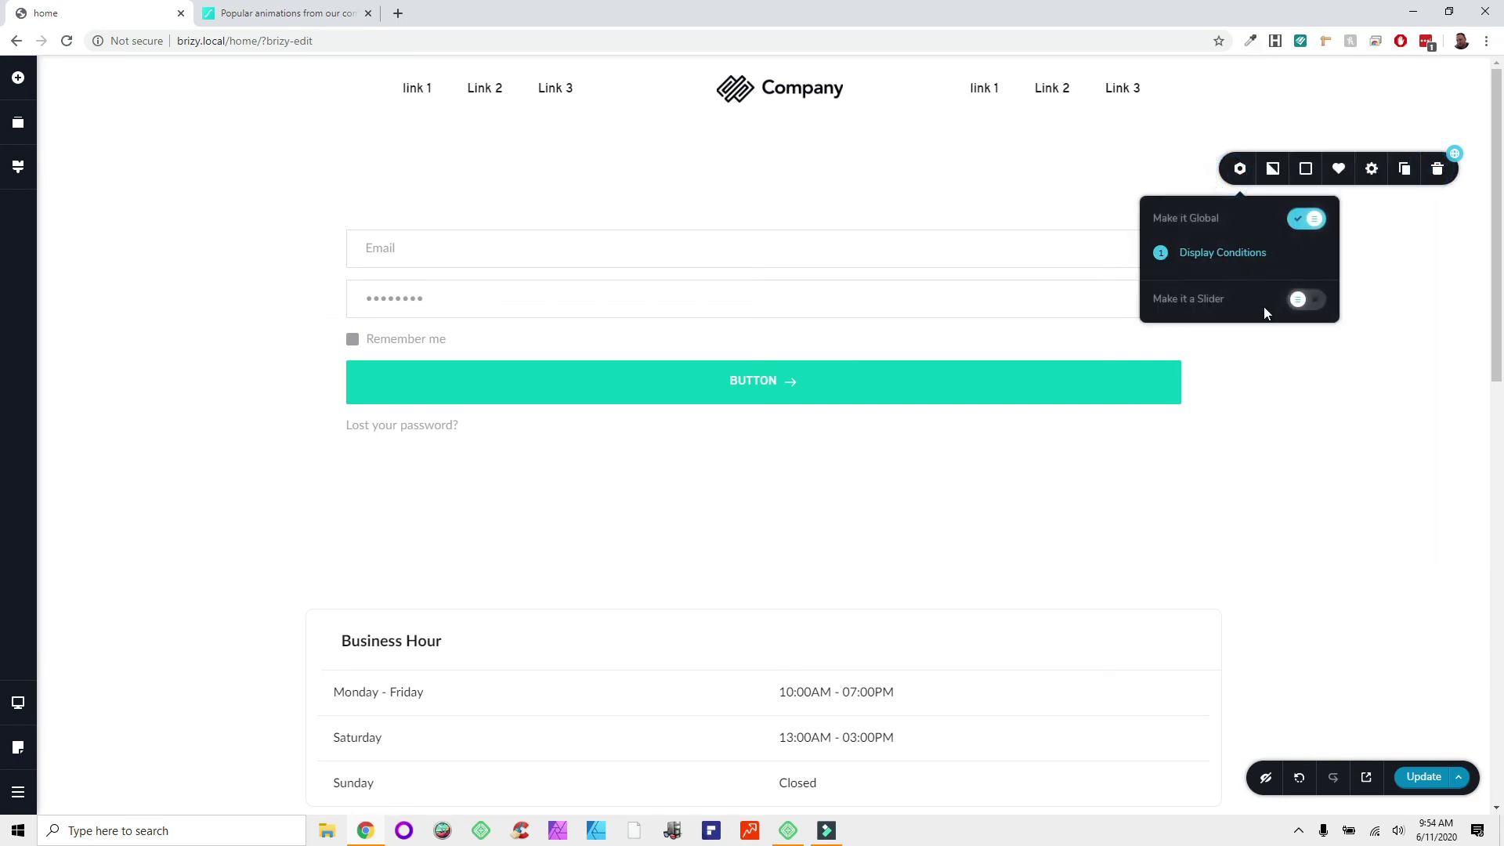
{"action": "left_click", "coordinate": [1192, 252]}
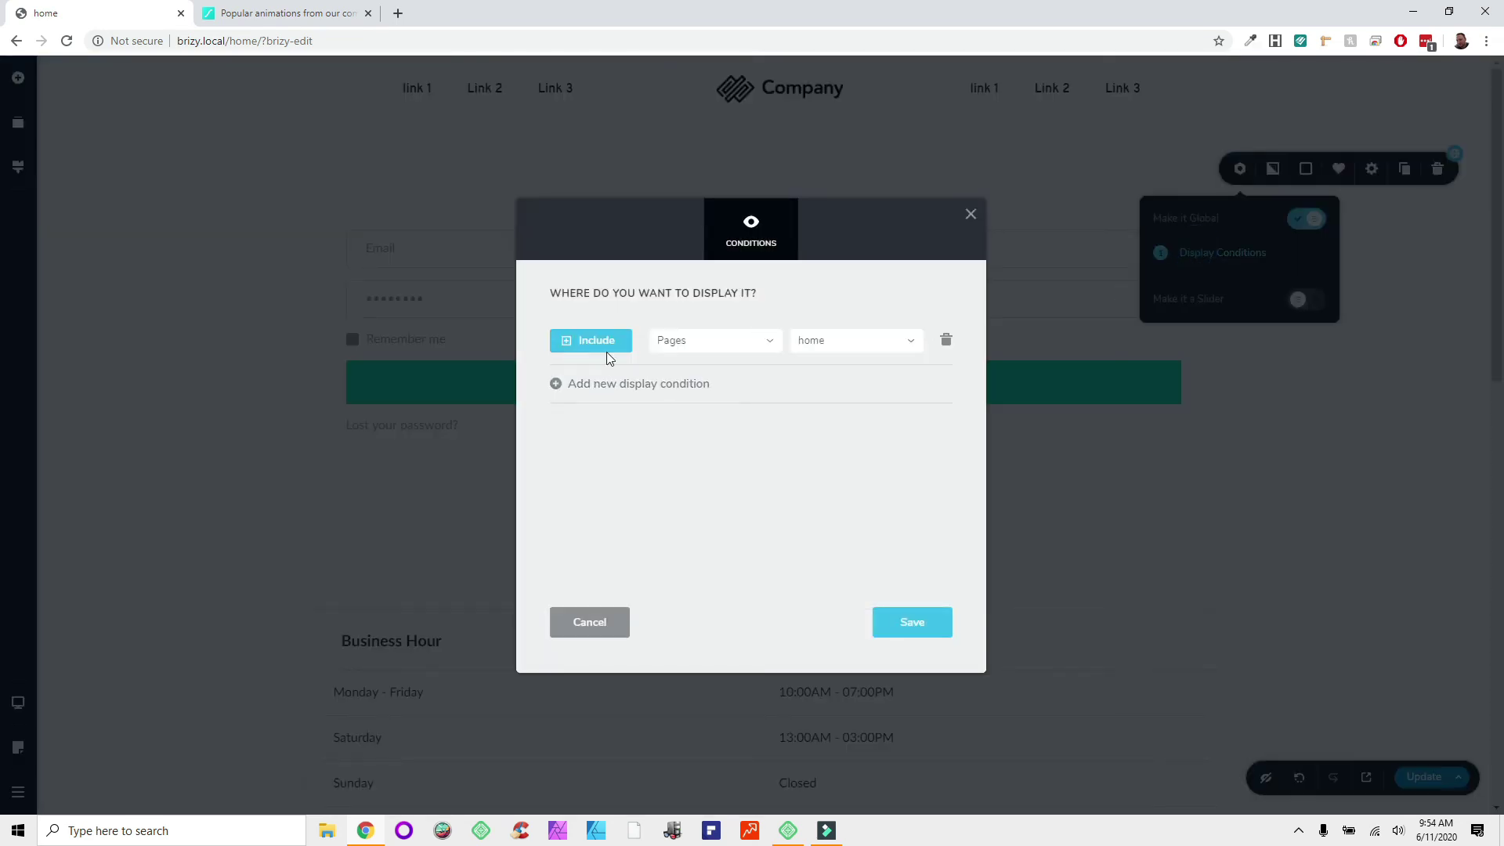
{"action": "left_click", "coordinate": [736, 347]}
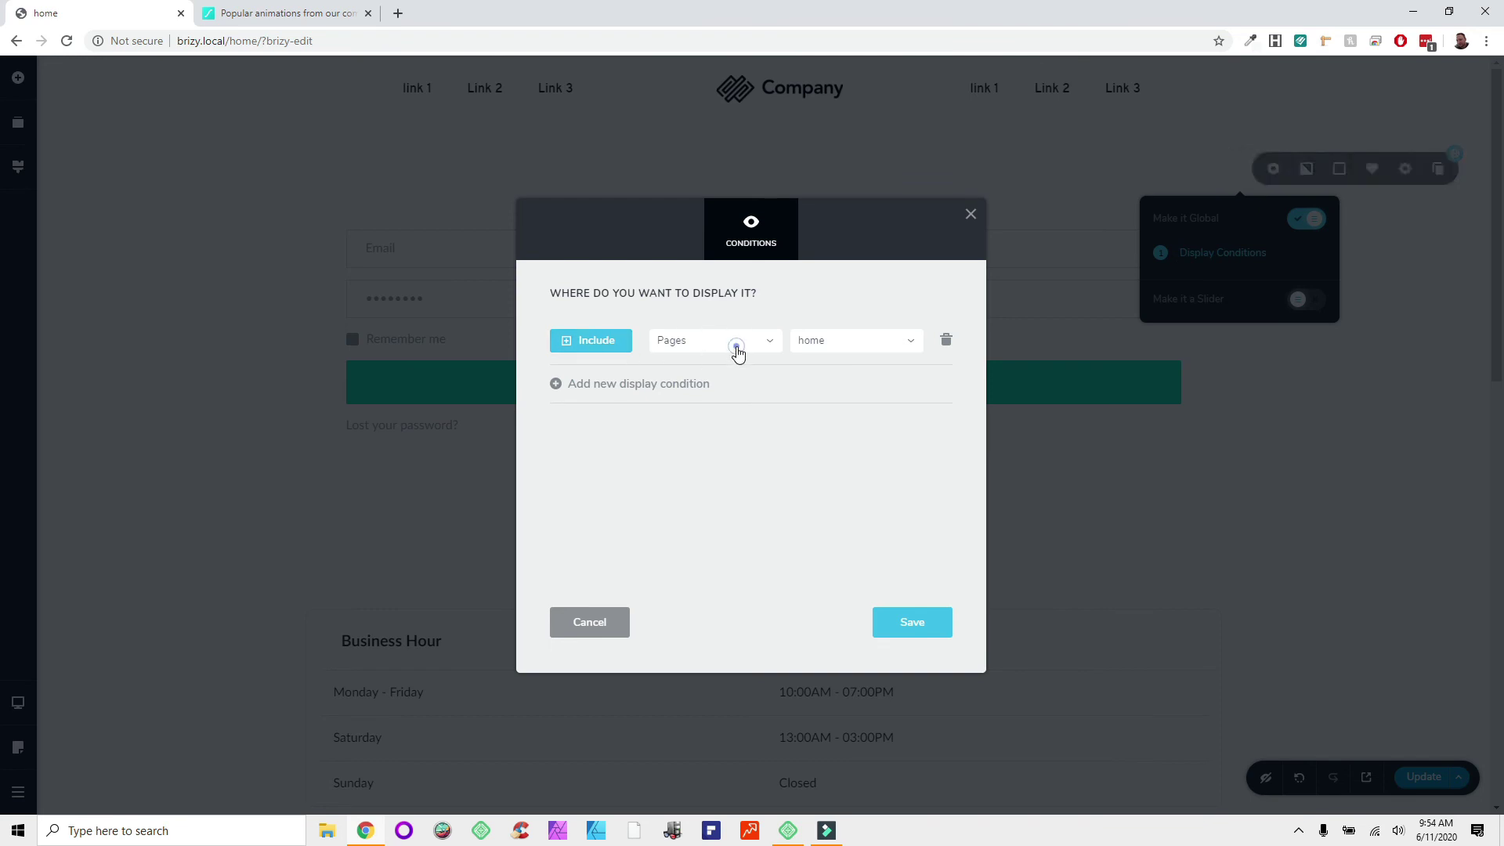
{"action": "scroll", "coordinate": [721, 480], "scroll_direction": "down", "scroll_amount": 3}
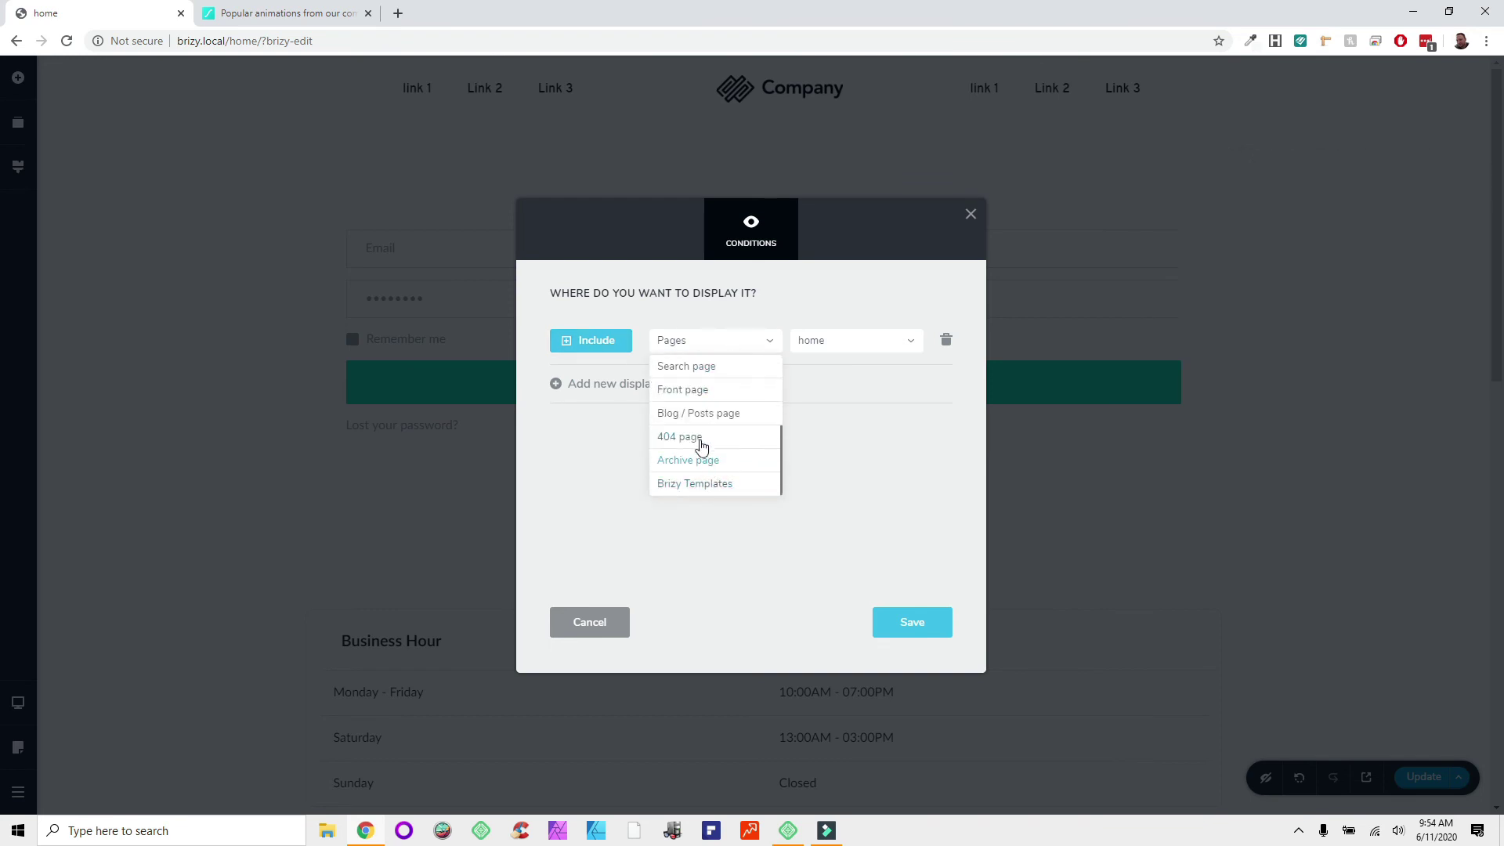
{"action": "scroll", "coordinate": [716, 407], "scroll_direction": "up", "scroll_amount": 3}
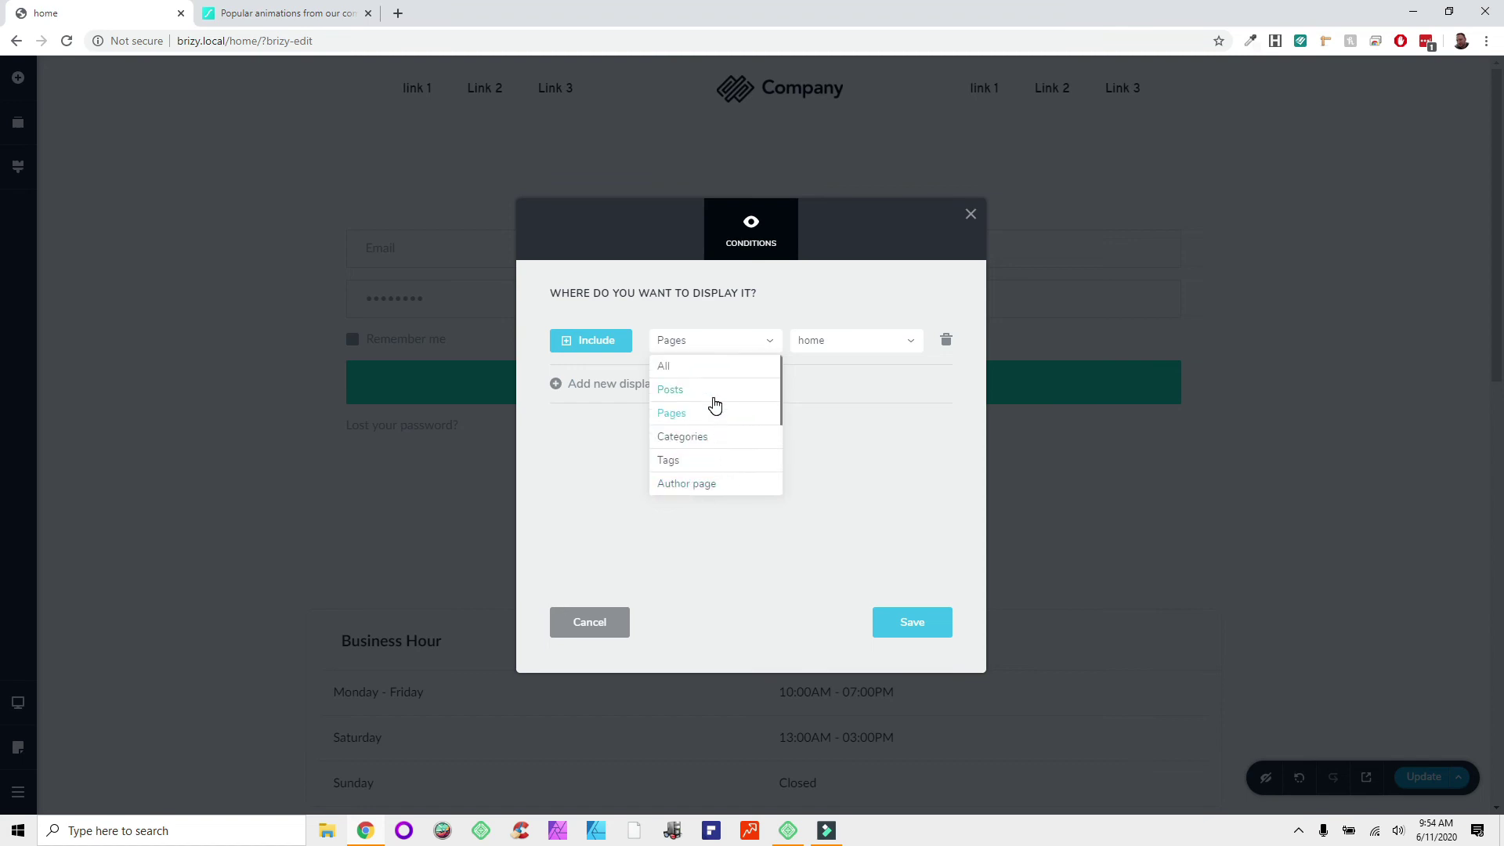
{"action": "scroll", "coordinate": [692, 465], "scroll_direction": "down", "scroll_amount": 3}
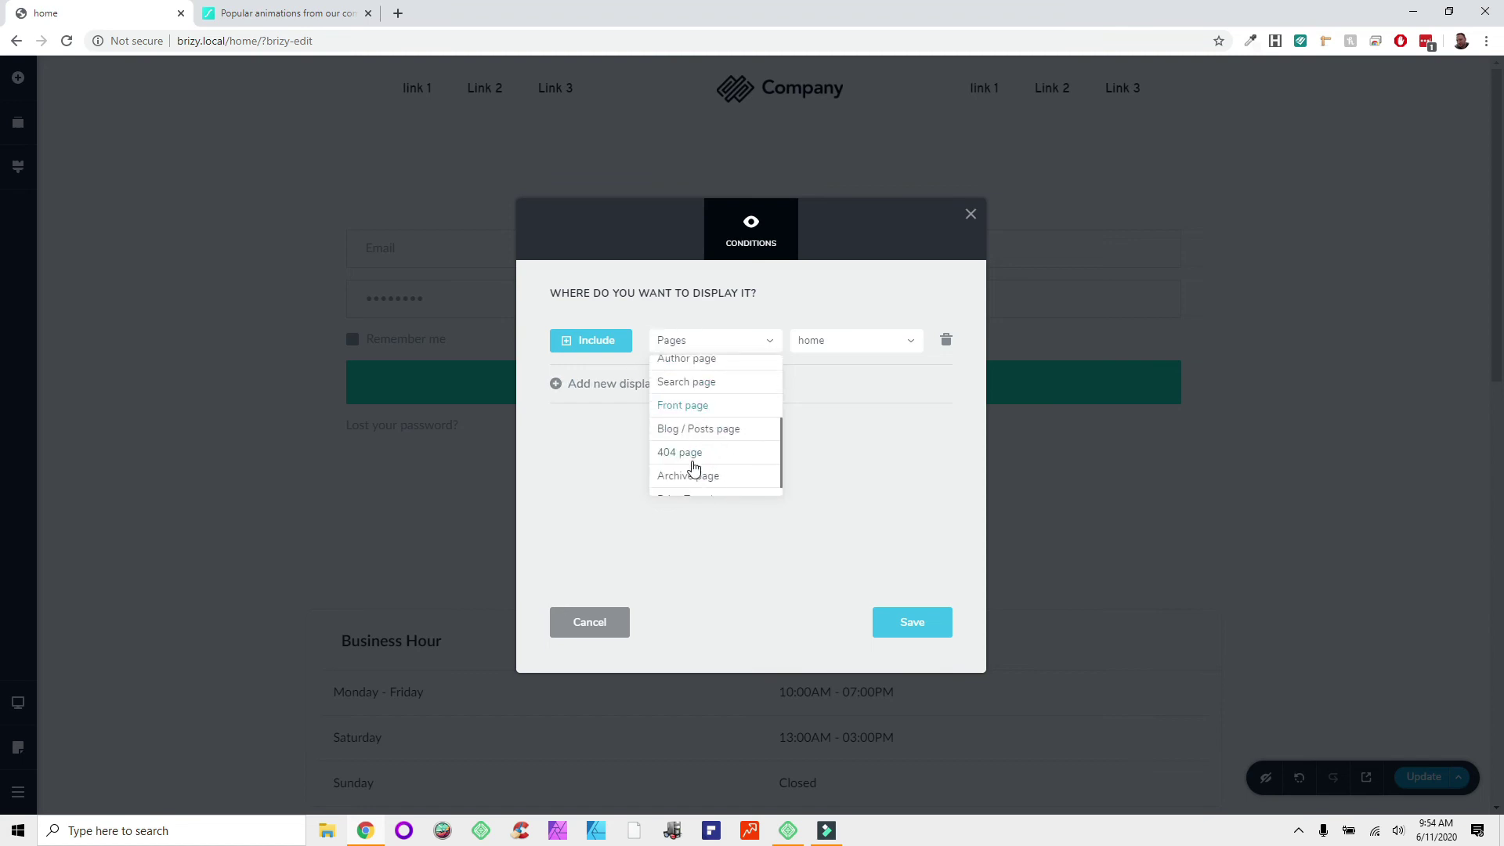
{"action": "scroll", "coordinate": [693, 465], "scroll_direction": "down", "scroll_amount": 1}
{"action": "scroll", "coordinate": [692, 465], "scroll_direction": "up", "scroll_amount": 3}
{"action": "scroll", "coordinate": [693, 465], "scroll_direction": "down", "scroll_amount": 3}
{"action": "scroll", "coordinate": [692, 467], "scroll_direction": "up", "scroll_amount": 3}
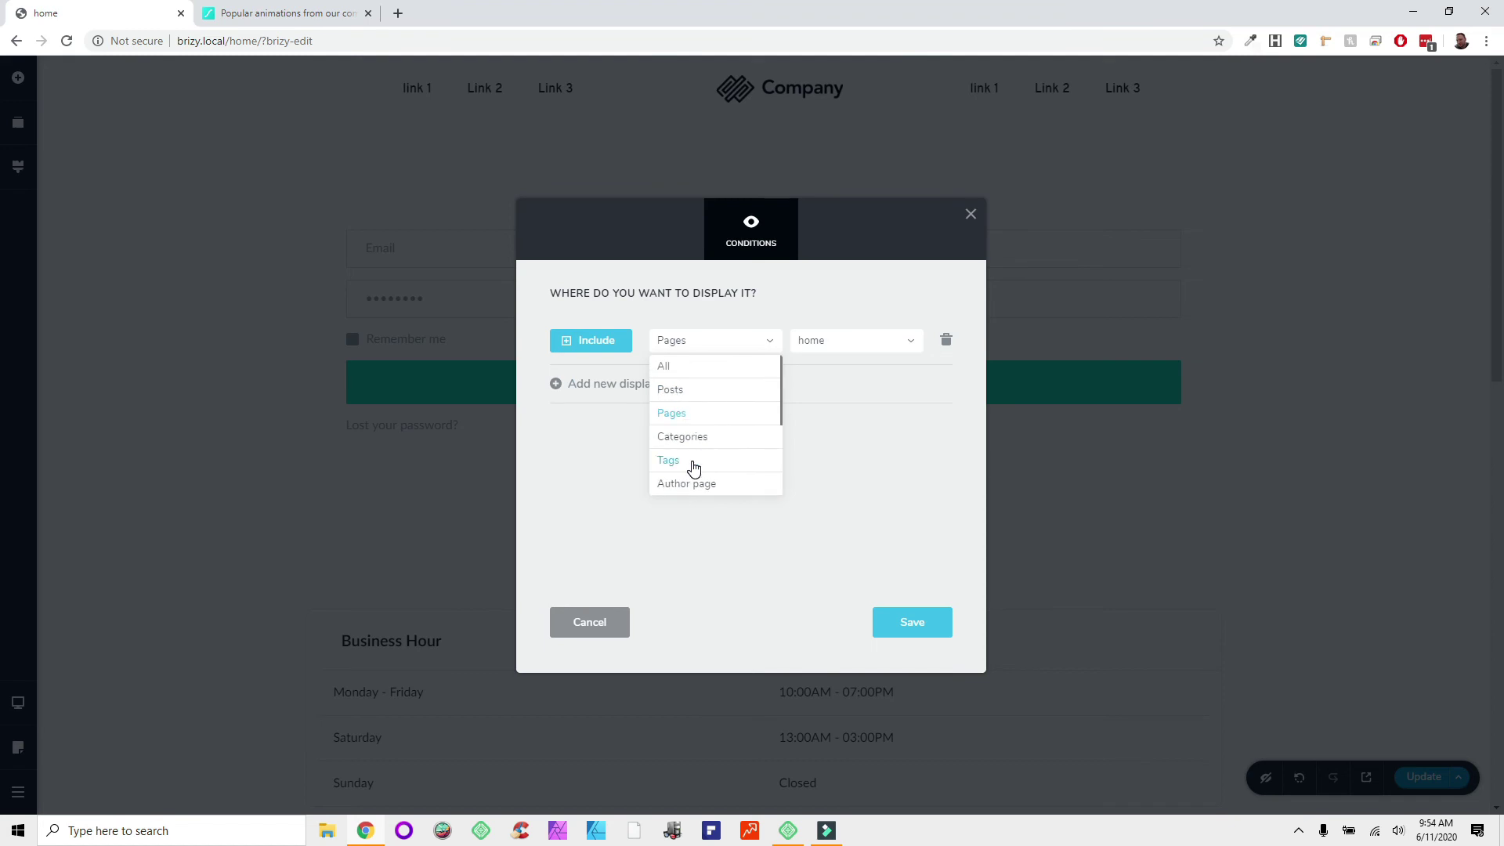
Step: Set the login block's display condition to include Pages, Privacy Policy, and save it
{"action": "left_click", "coordinate": [682, 375]}
{"action": "left_click", "coordinate": [672, 343]}
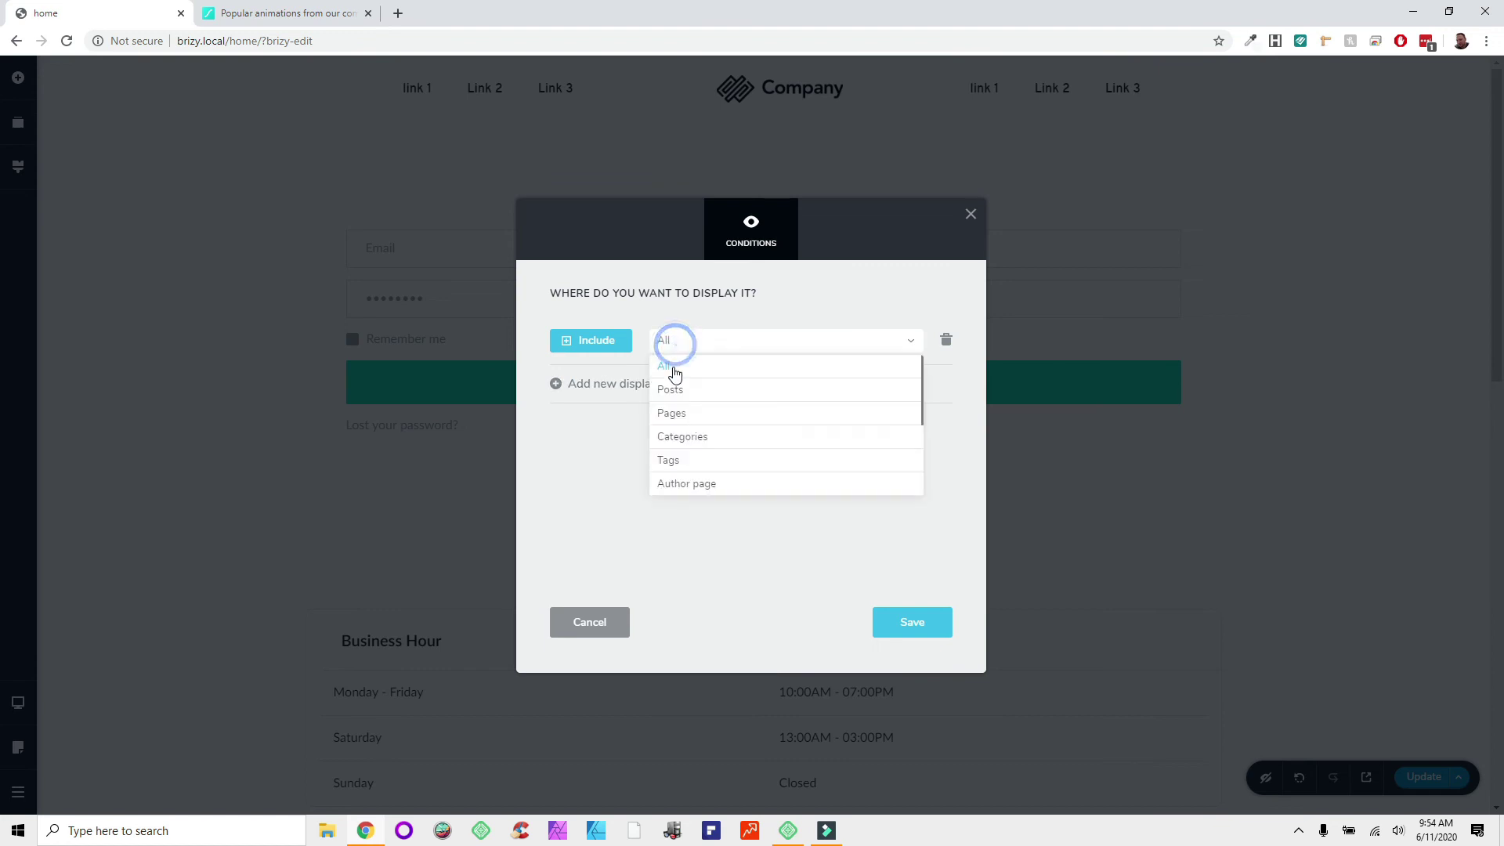
{"action": "left_click", "coordinate": [682, 411]}
{"action": "left_click", "coordinate": [831, 340]}
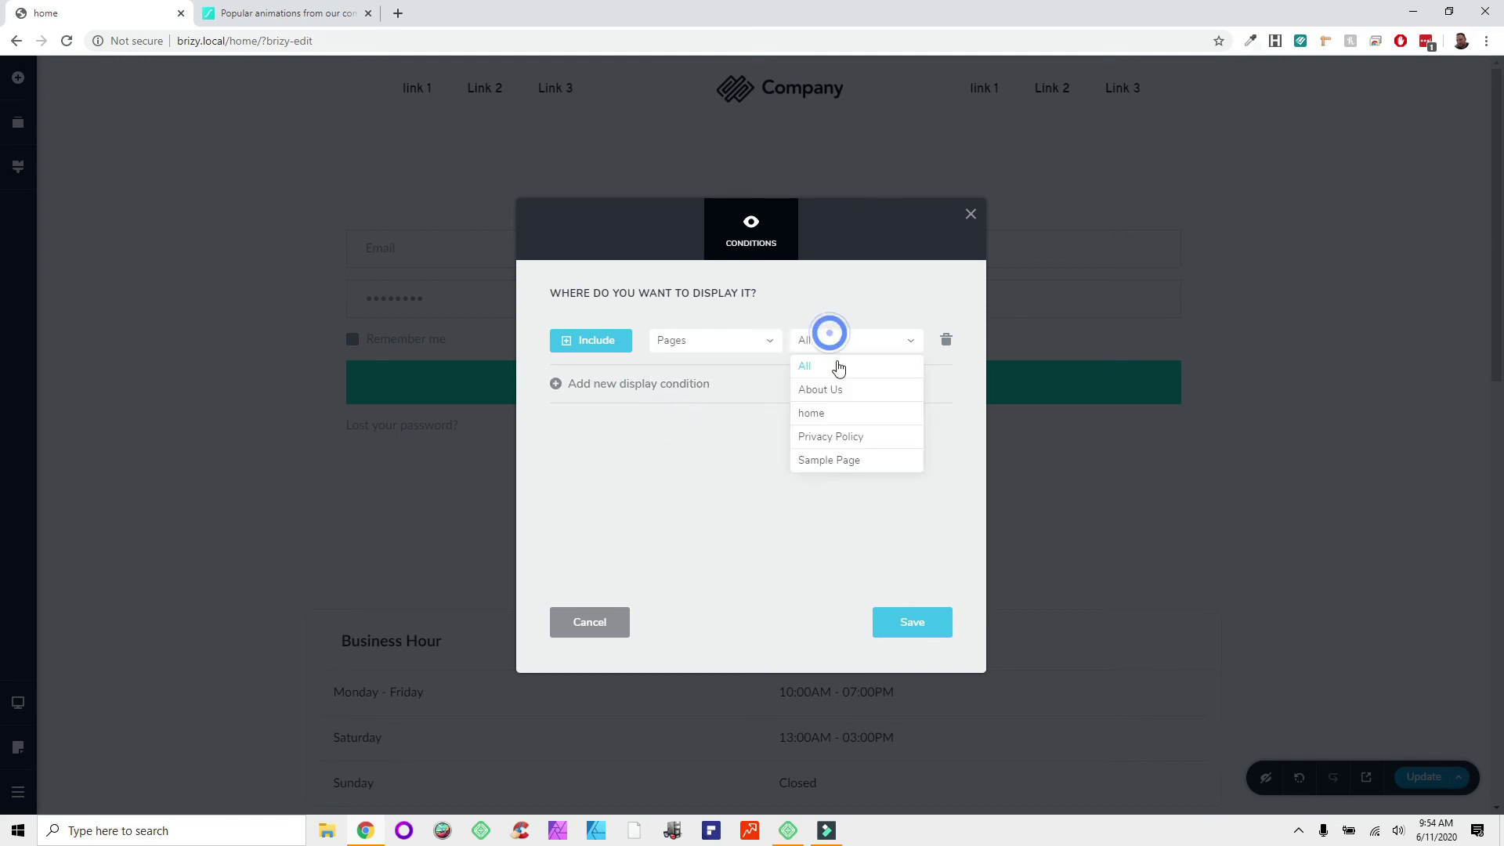
{"action": "left_click", "coordinate": [829, 444]}
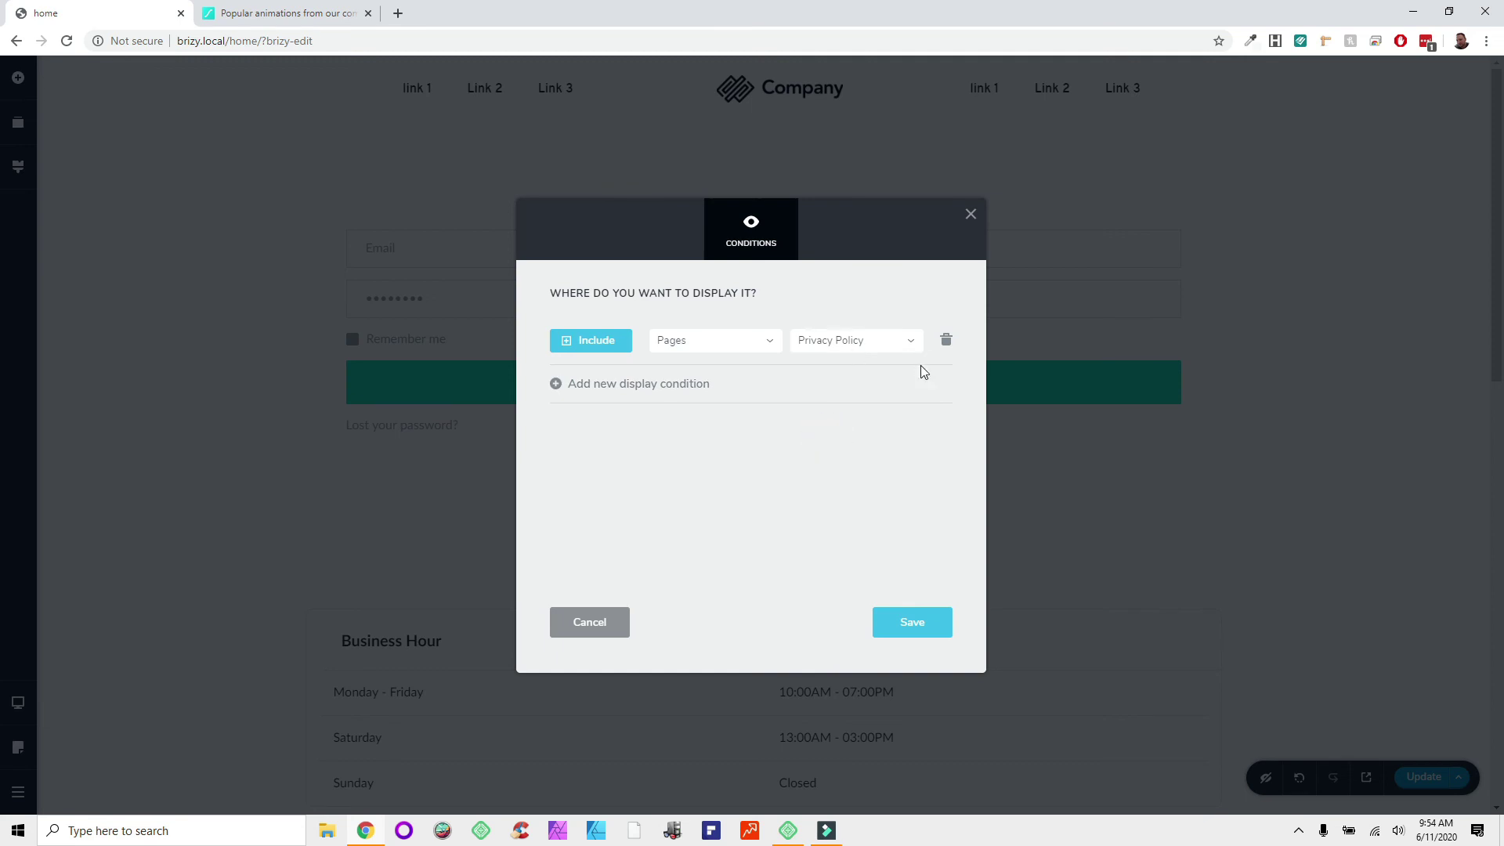
{"action": "left_click", "coordinate": [922, 634]}
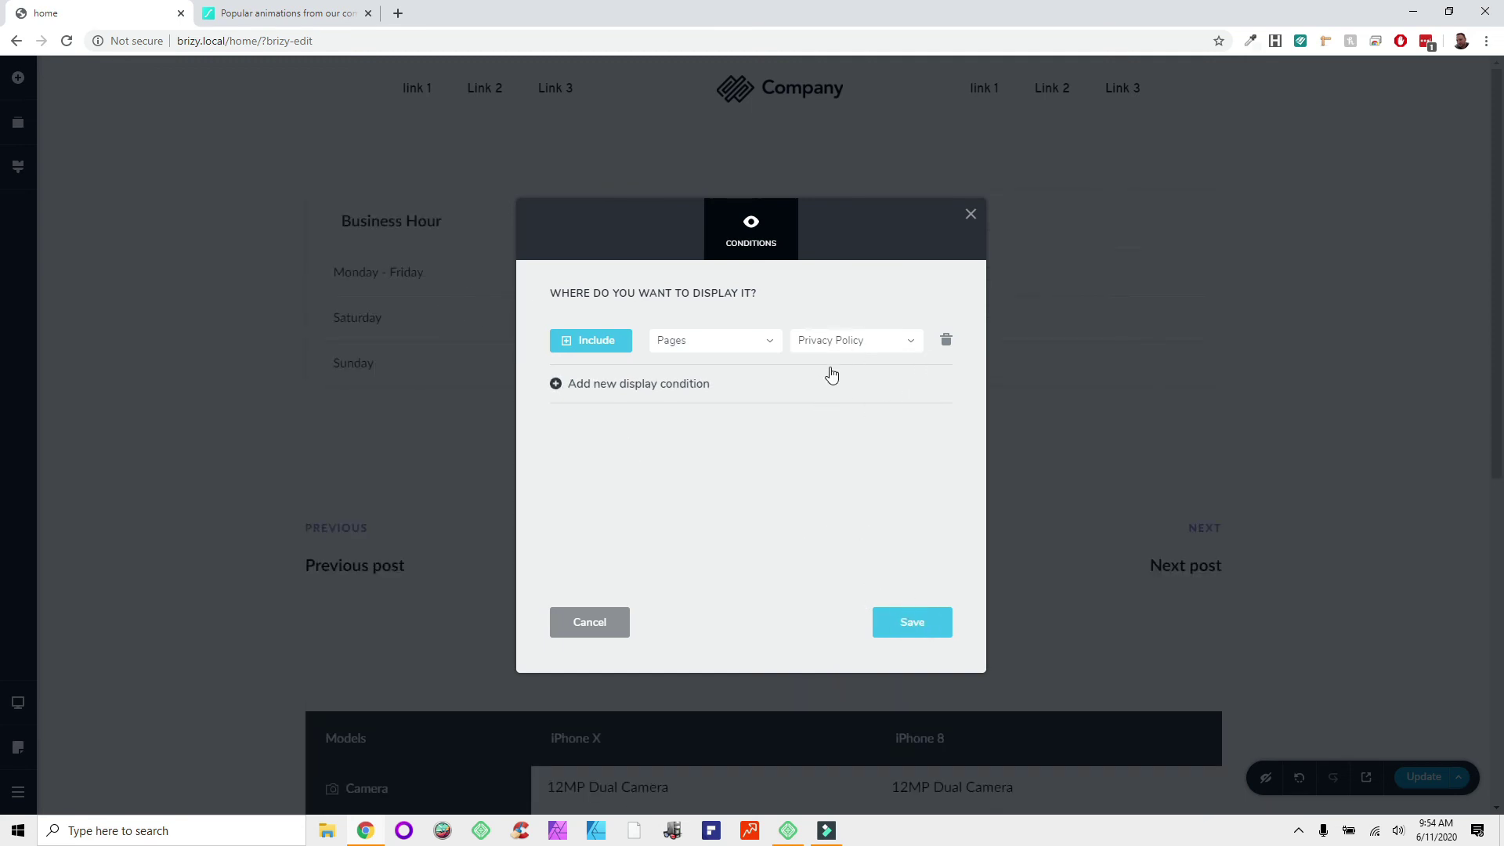
{"action": "left_click", "coordinate": [908, 619]}
{"action": "left_click", "coordinate": [969, 217]}
Step: Update the home page and go to its WordPress dashboard
{"action": "left_click", "coordinate": [18, 791]}
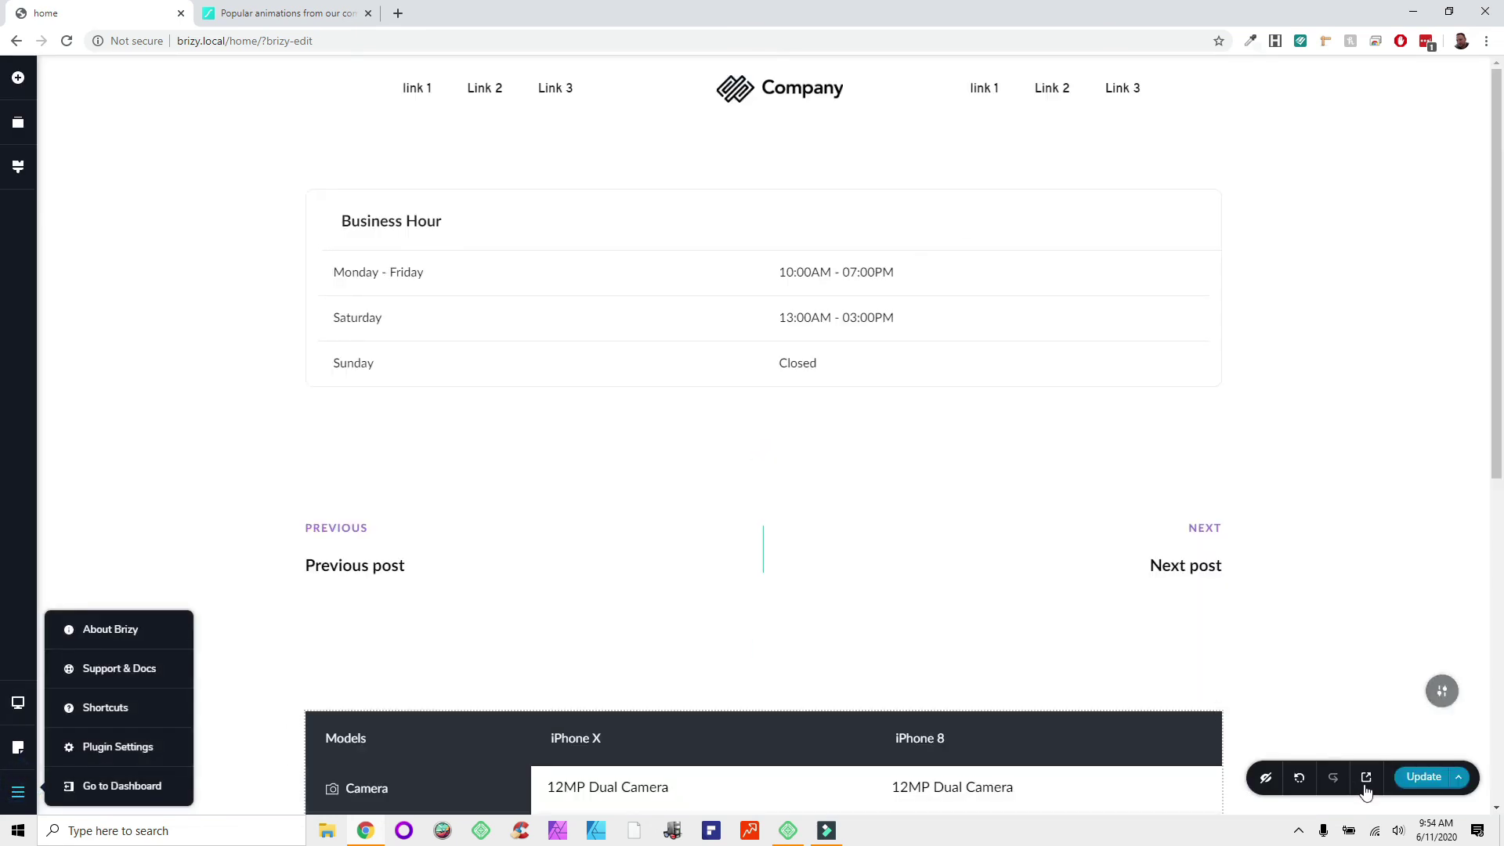
{"action": "left_click", "coordinate": [1433, 779]}
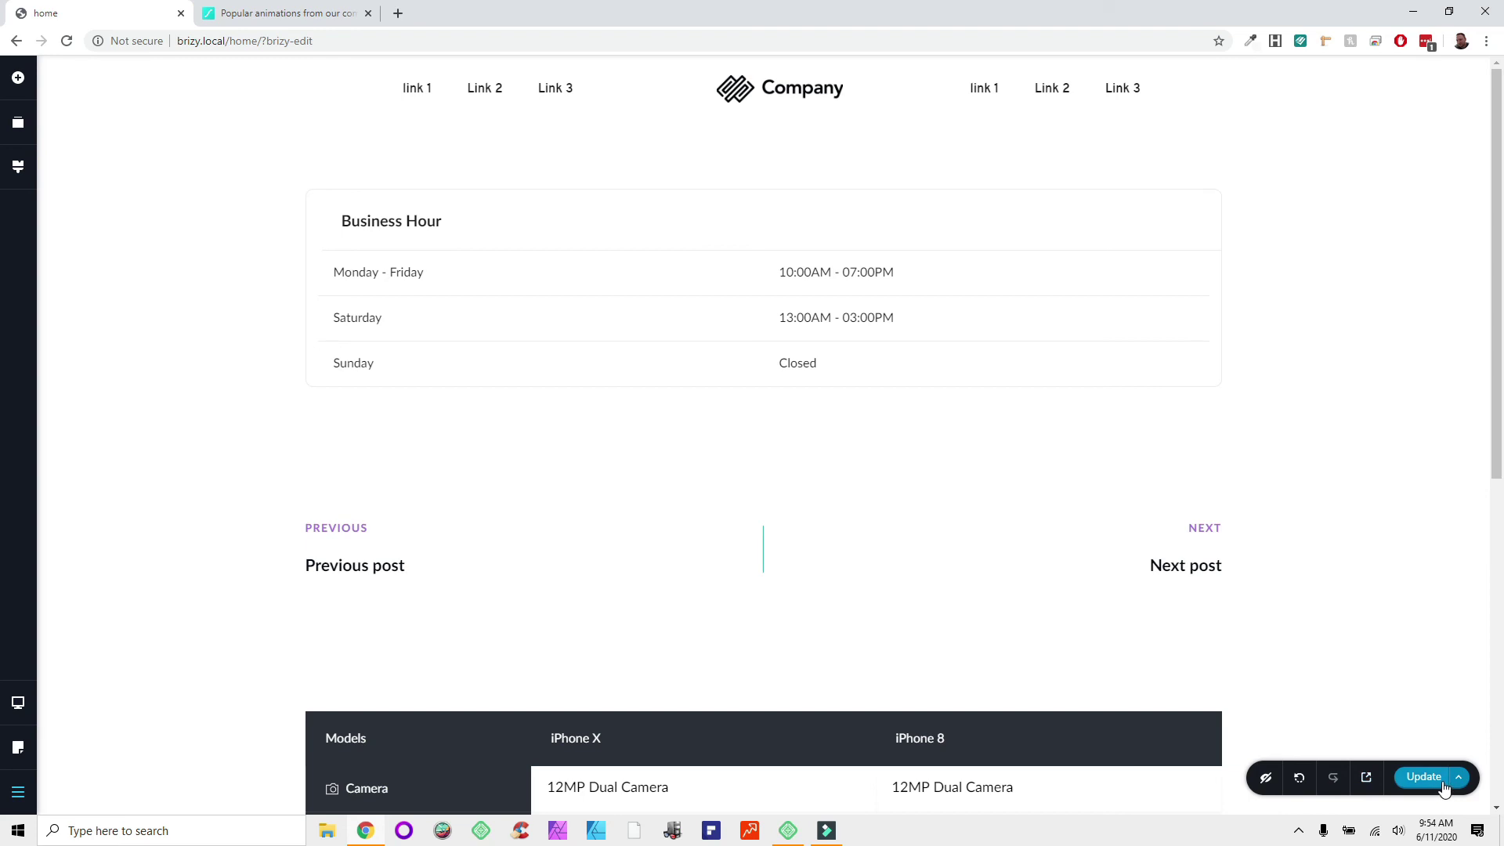
{"action": "left_click", "coordinate": [18, 791]}
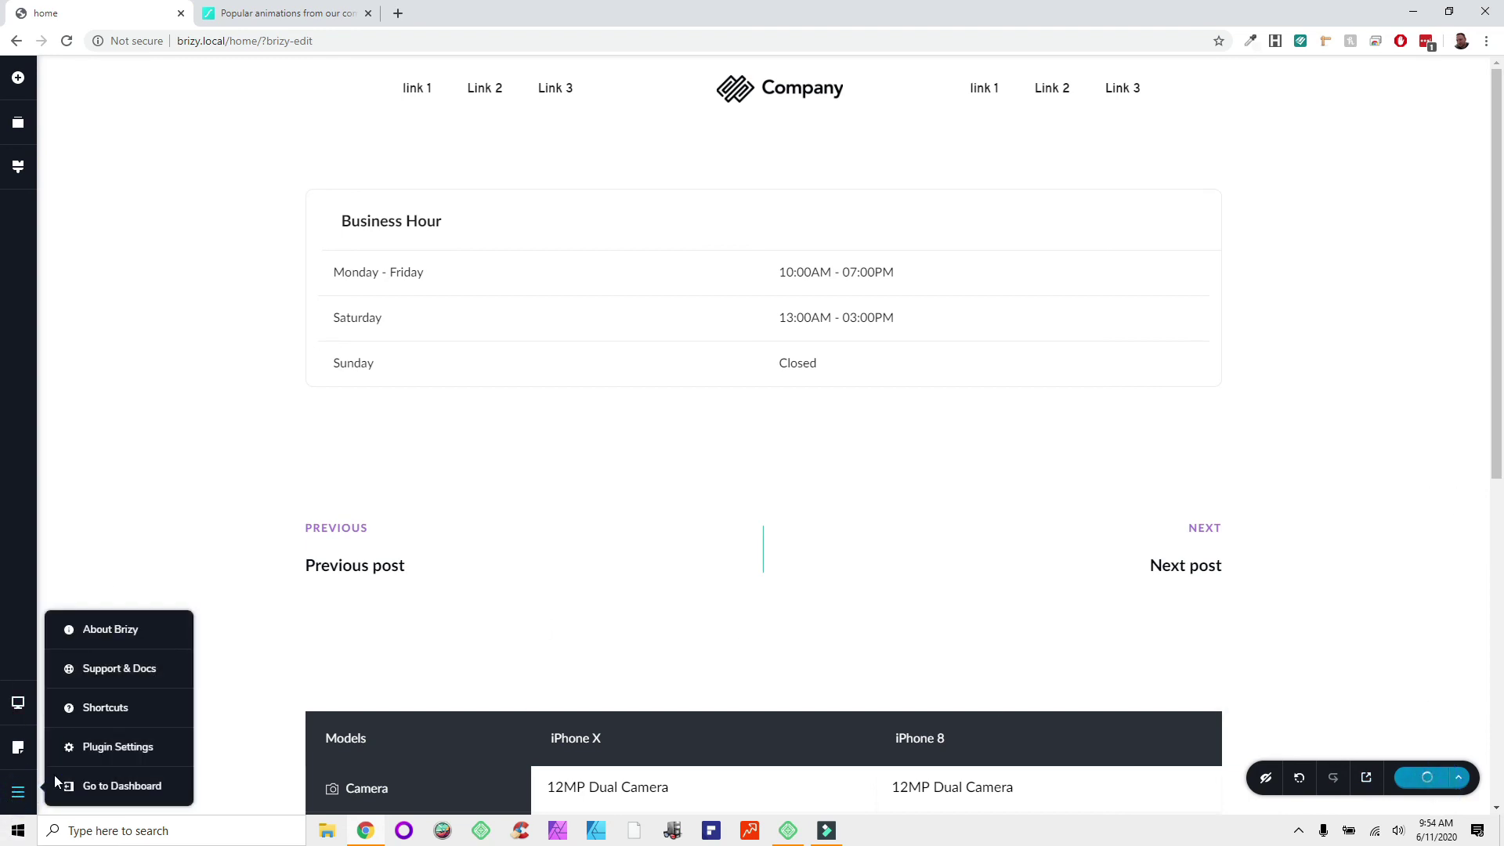
{"action": "left_click", "coordinate": [102, 786]}
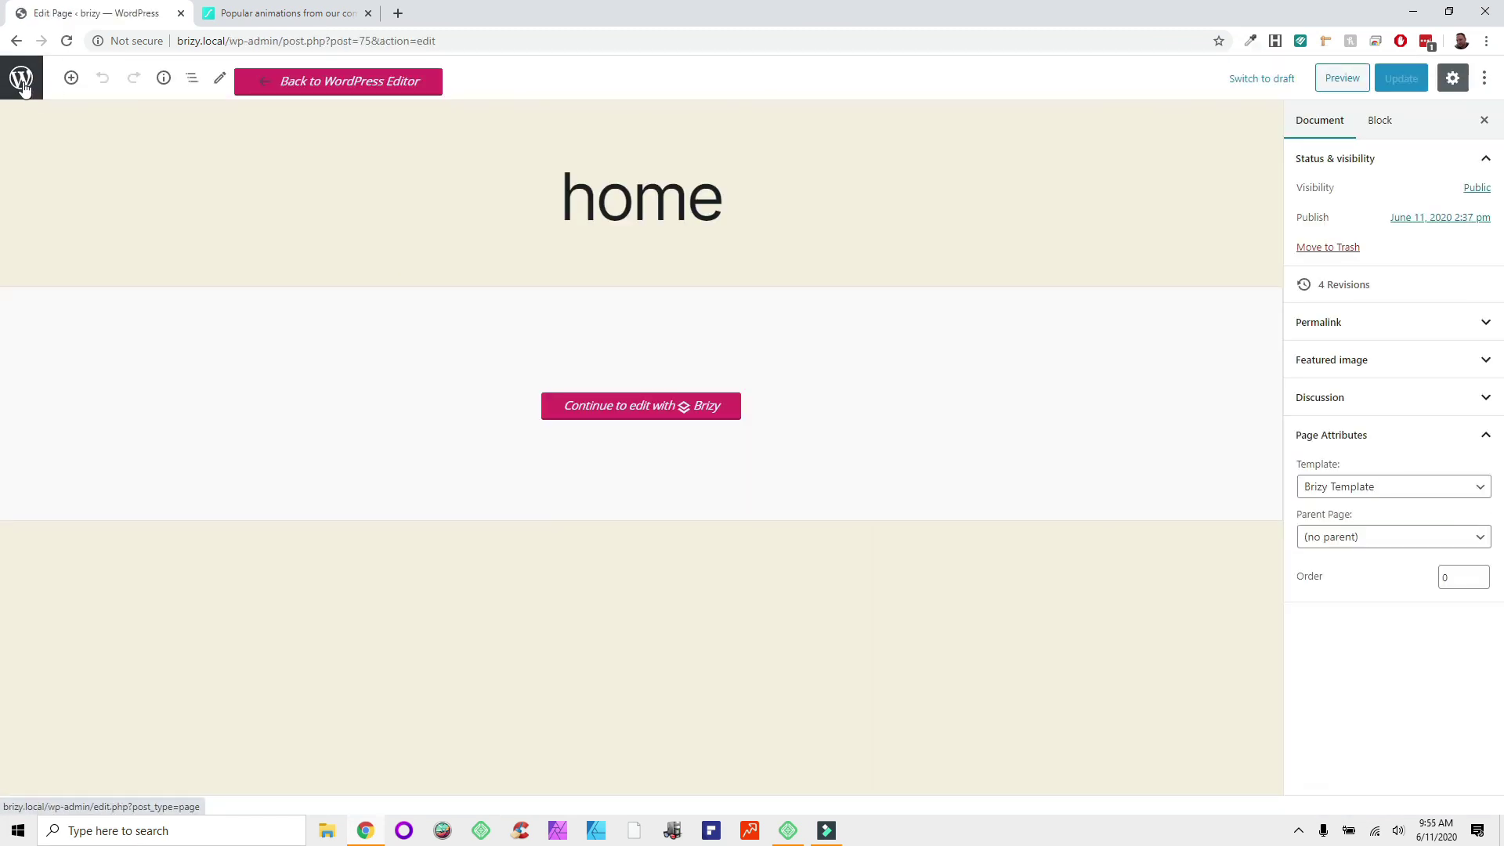
Step: Open the Privacy Policy page for editing, set its template to Brizy Template, and publish it
{"action": "left_click", "coordinate": [21, 78]}
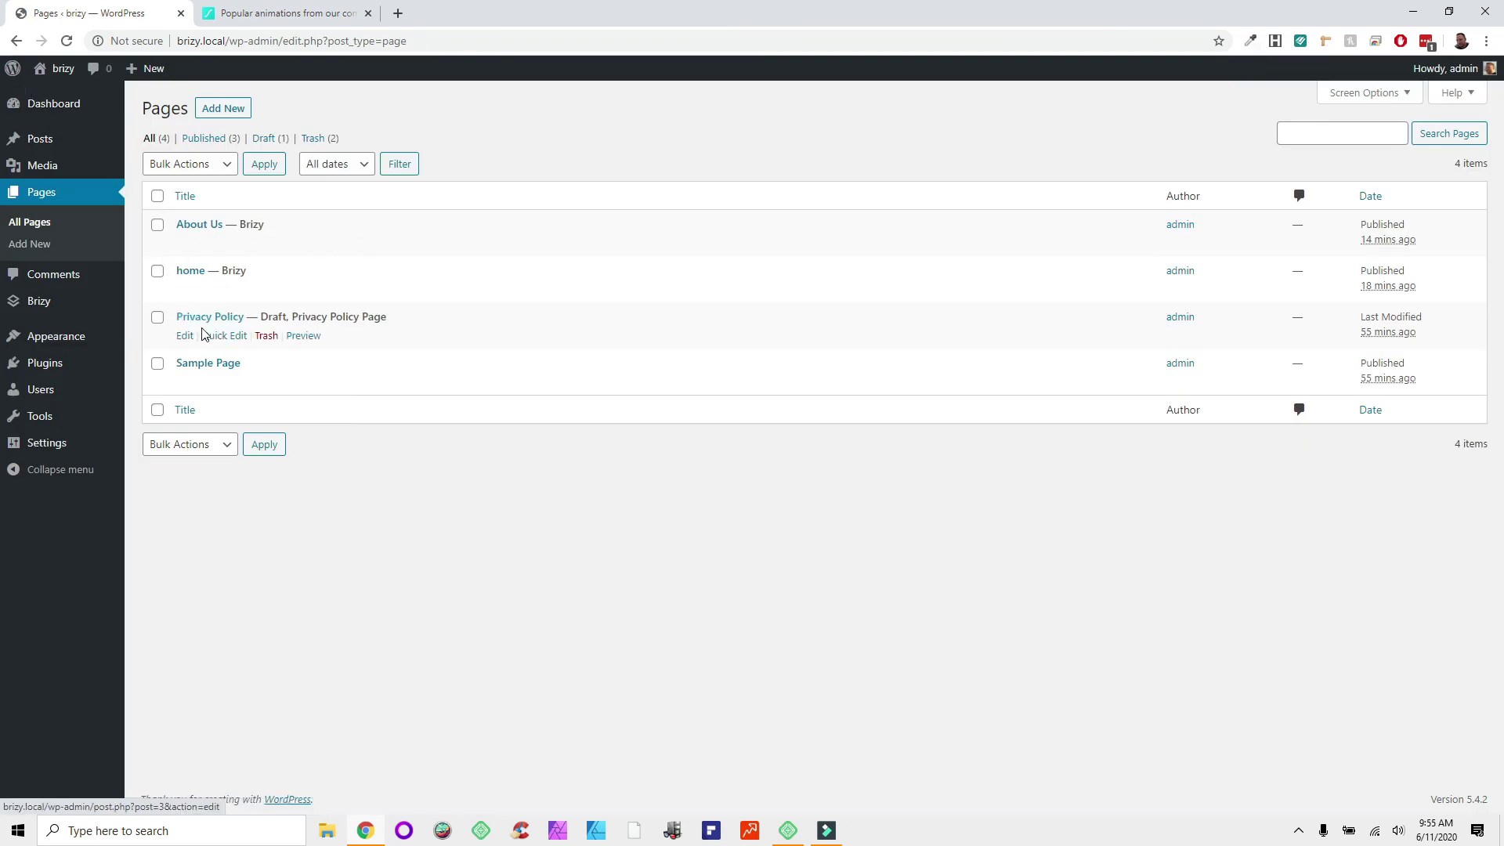
{"action": "left_click", "coordinate": [186, 338]}
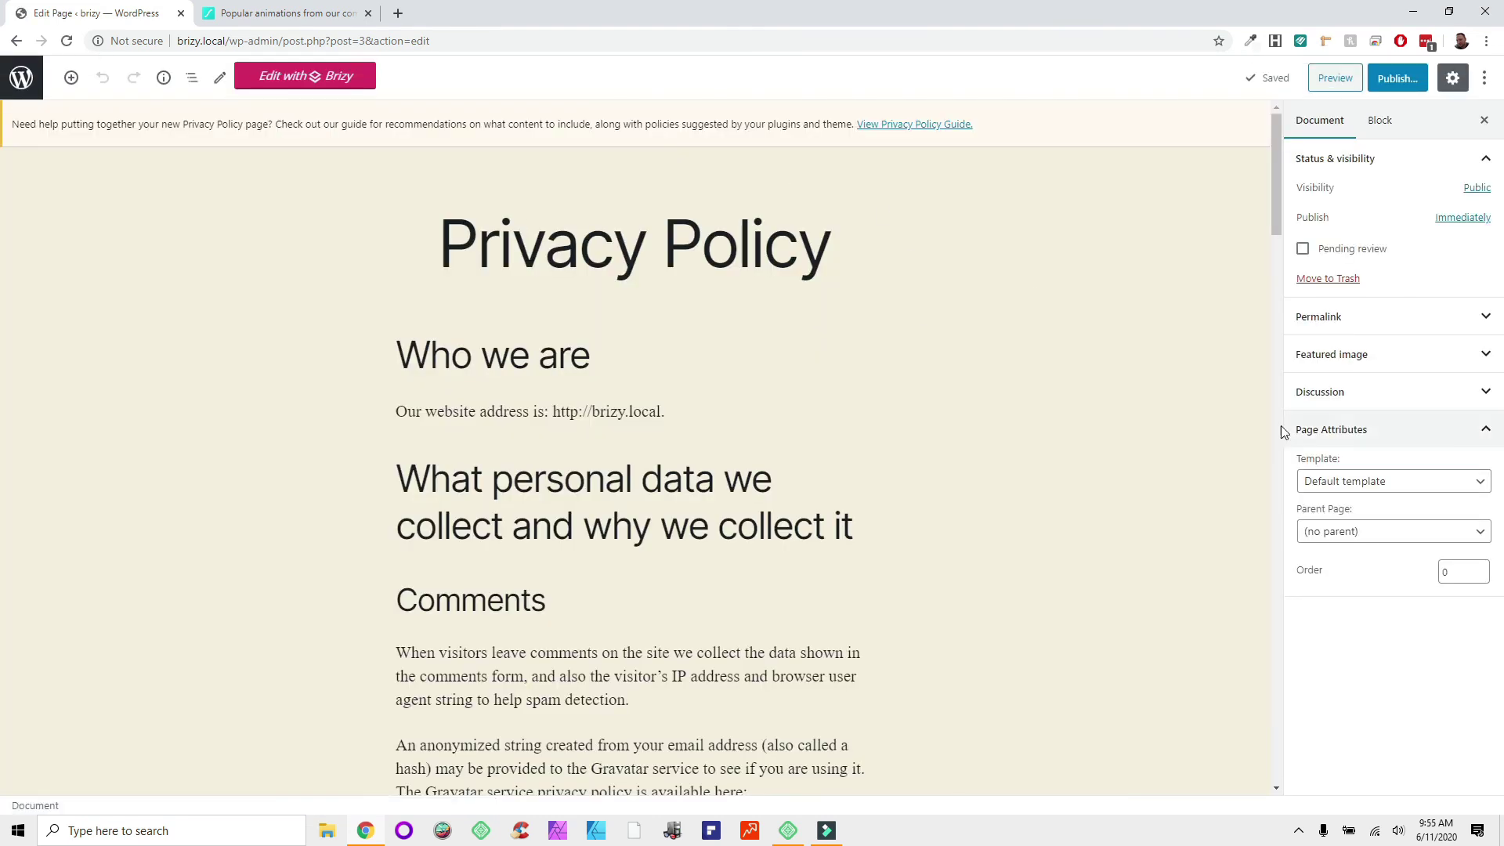
{"action": "left_click", "coordinate": [1342, 481]}
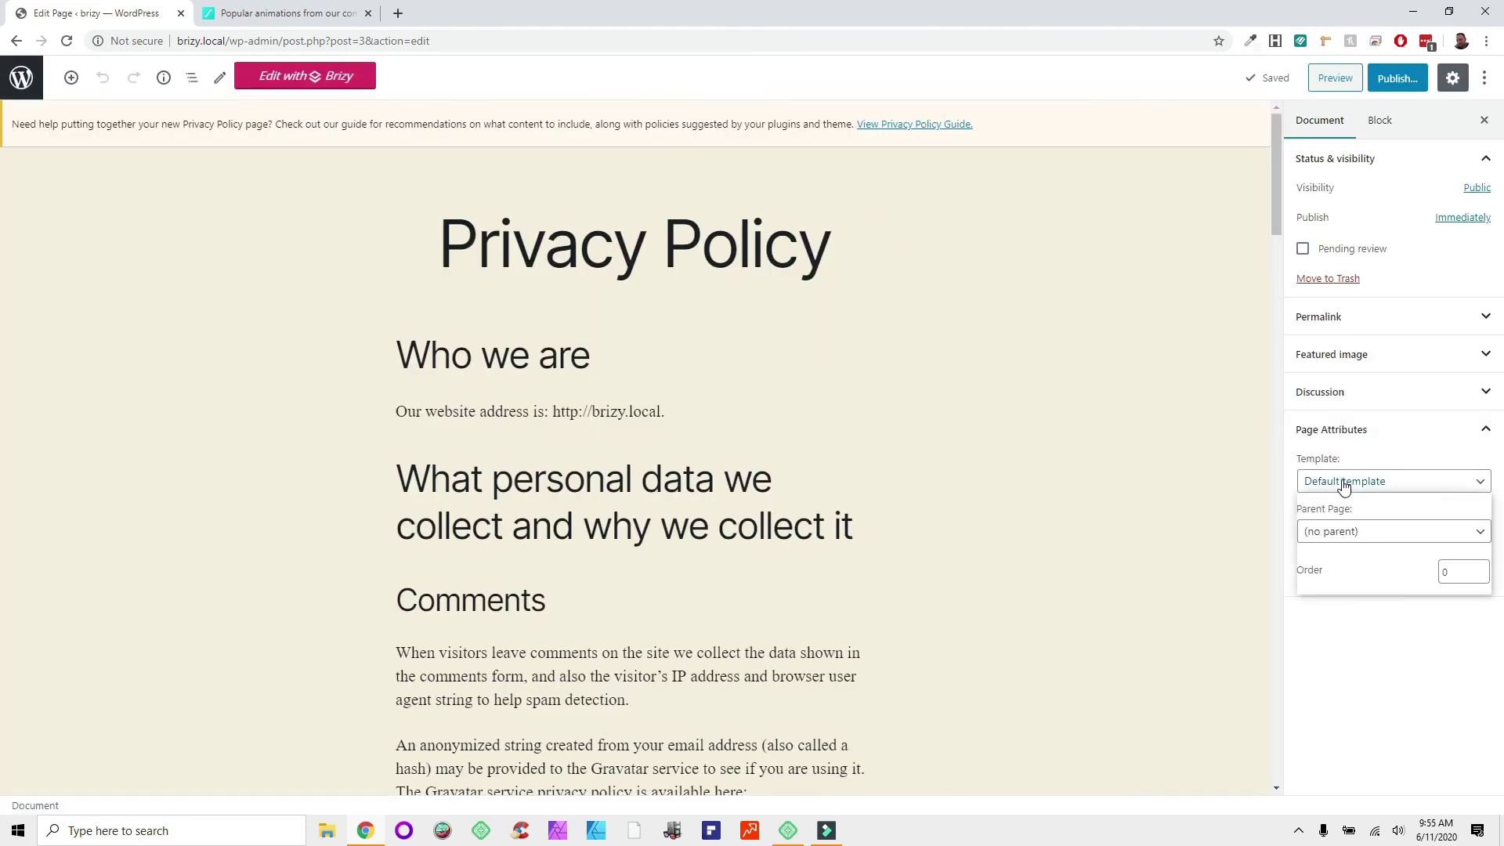
{"action": "left_click", "coordinate": [1341, 582]}
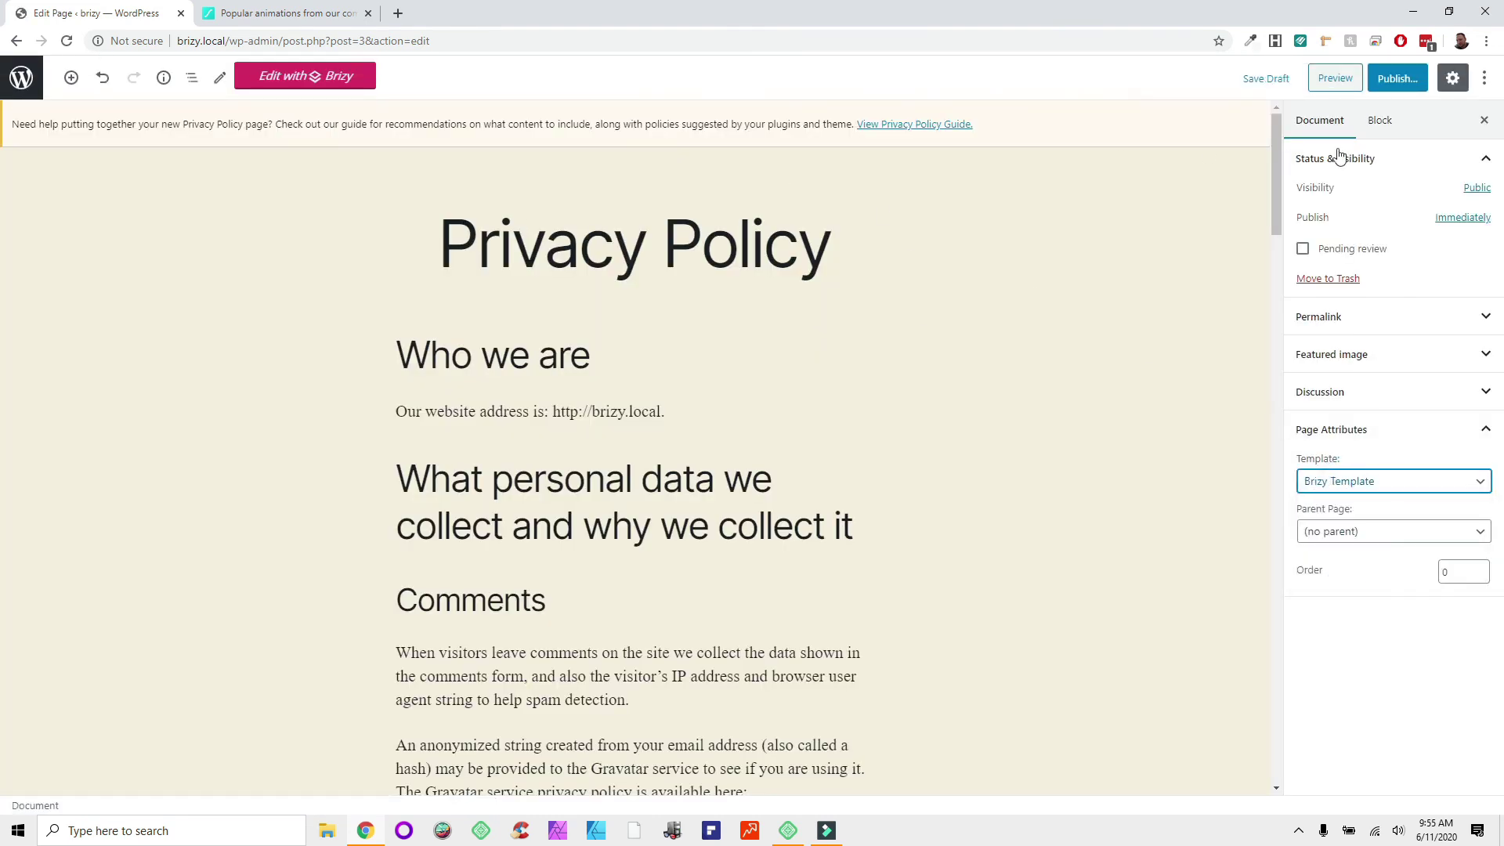
{"action": "left_click", "coordinate": [1400, 86]}
{"action": "left_click", "coordinate": [1396, 85]}
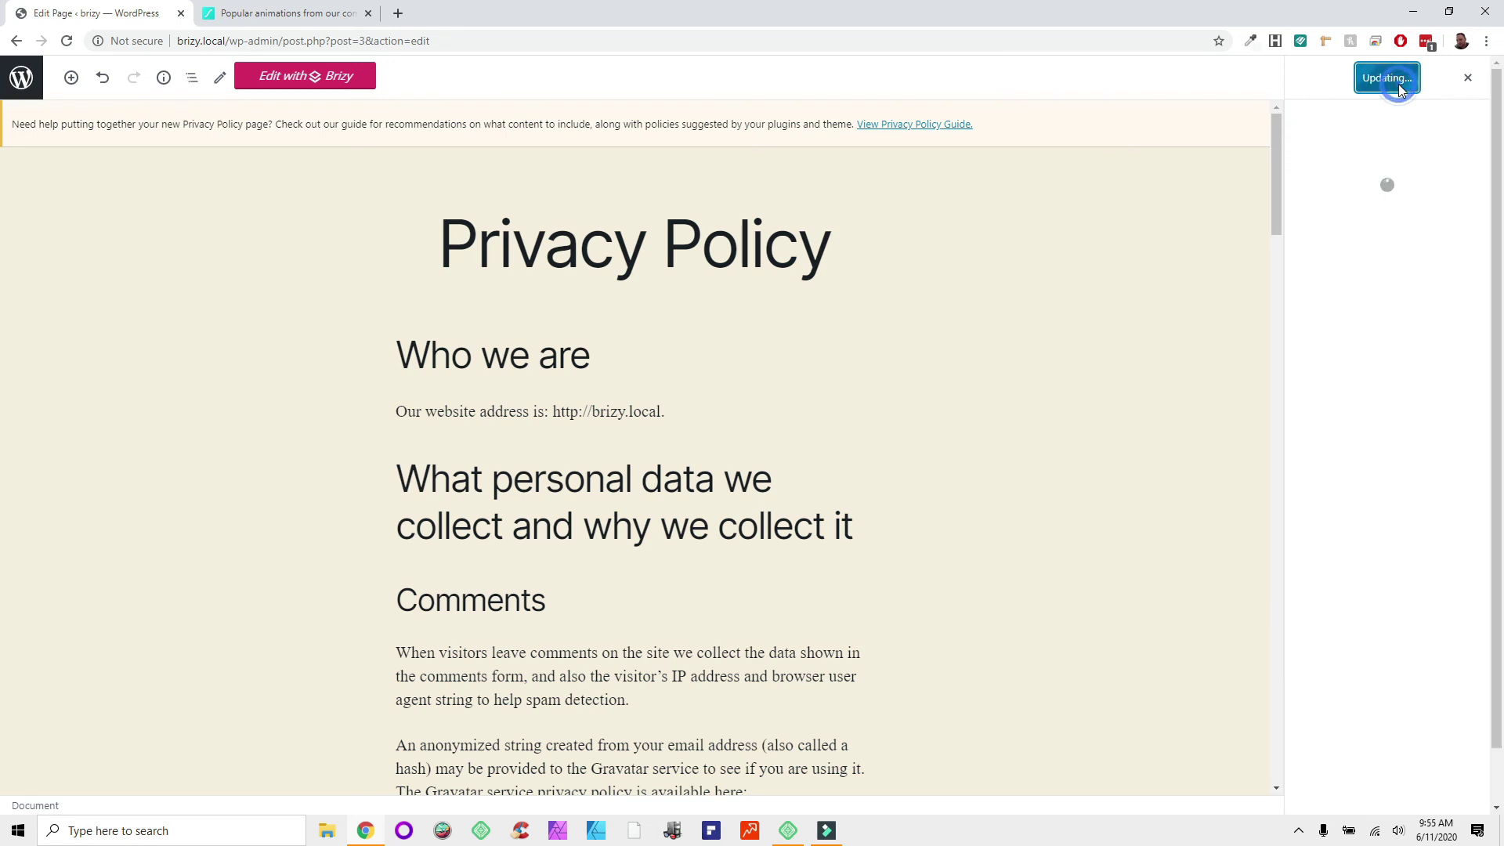
Step: Open the Privacy Policy page in the Brizy editor and bring up the global blocks available for a new block
{"action": "left_click", "coordinate": [292, 81]}
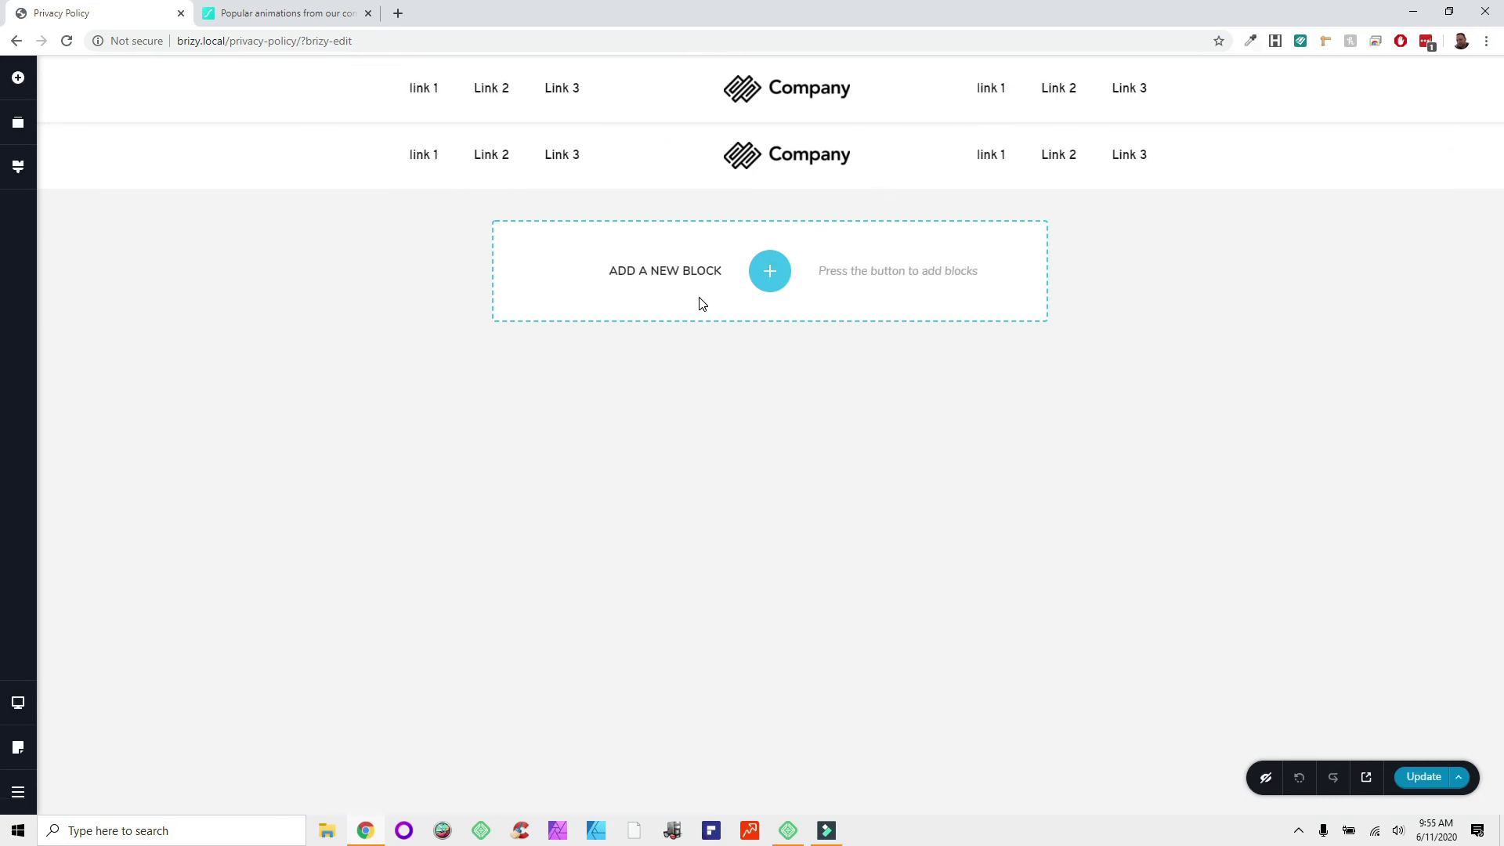
{"action": "left_click", "coordinate": [770, 271]}
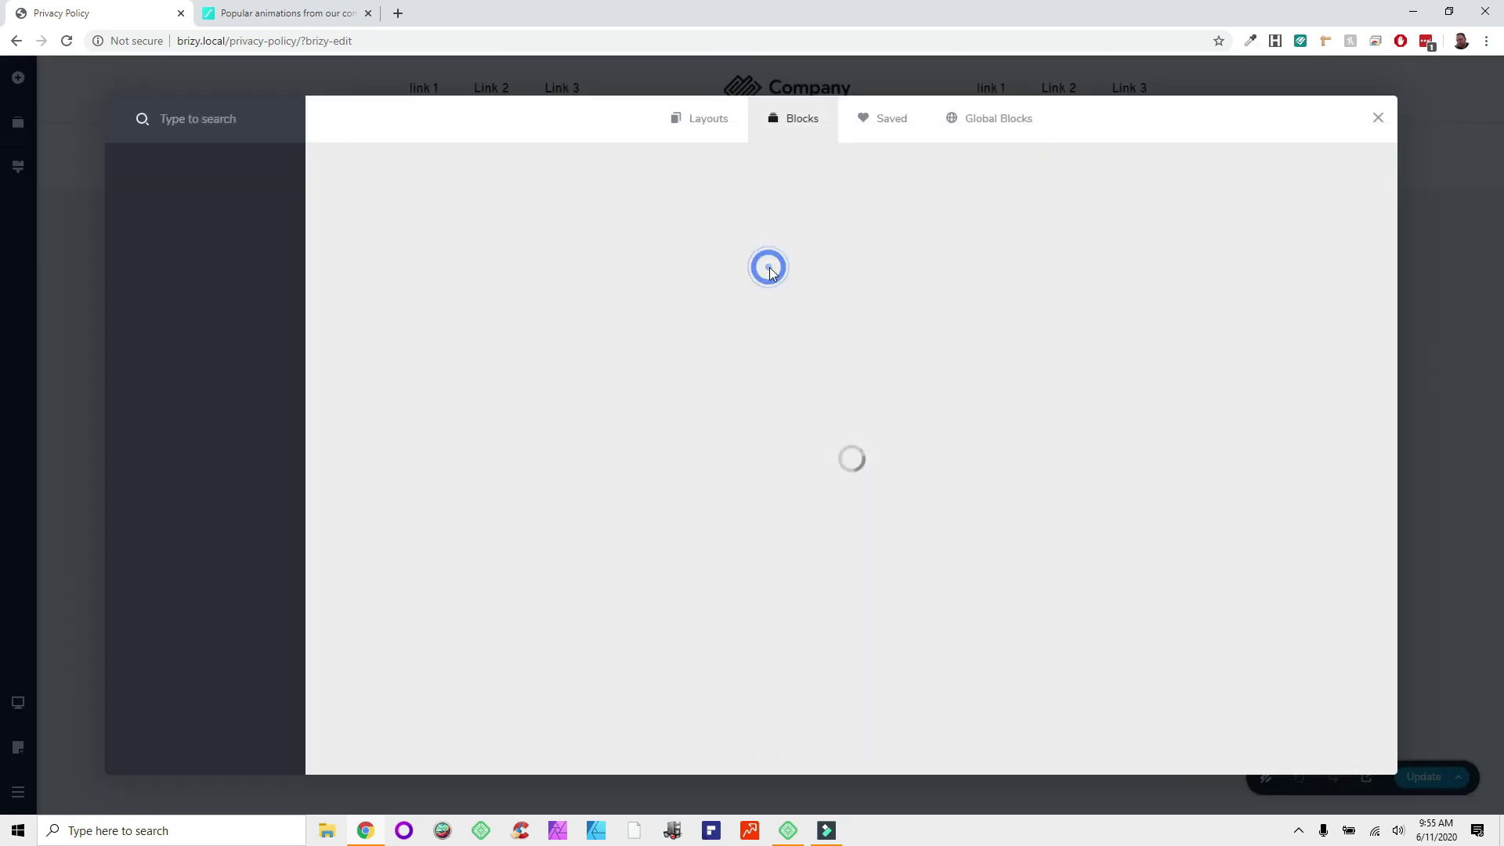
{"action": "left_click", "coordinate": [978, 119]}
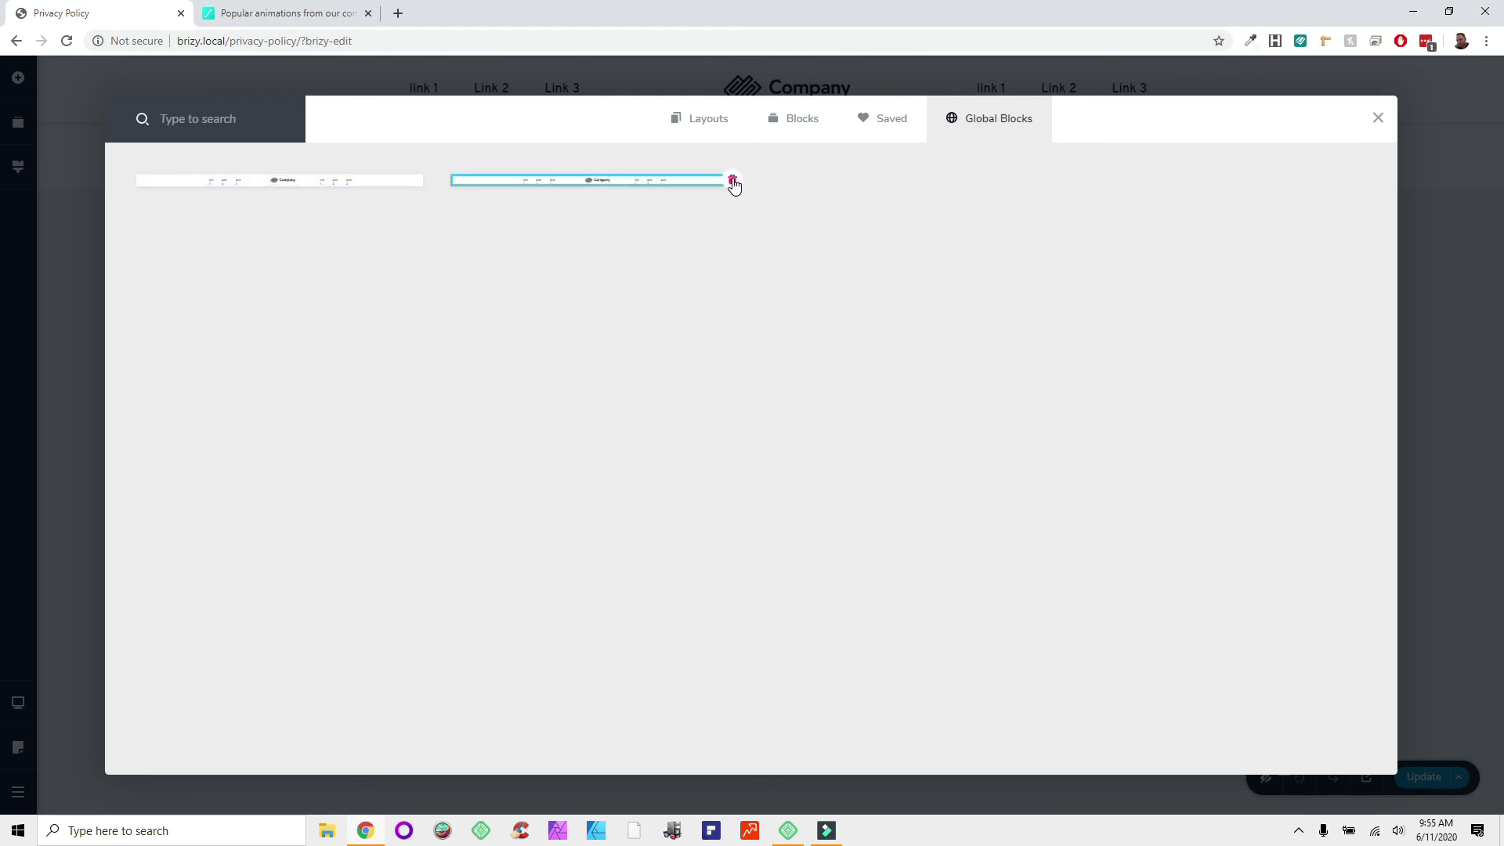
Step: Try to delete the second header block from the global blocks library
{"action": "left_click", "coordinate": [733, 182]}
{"action": "left_click", "coordinate": [733, 182]}
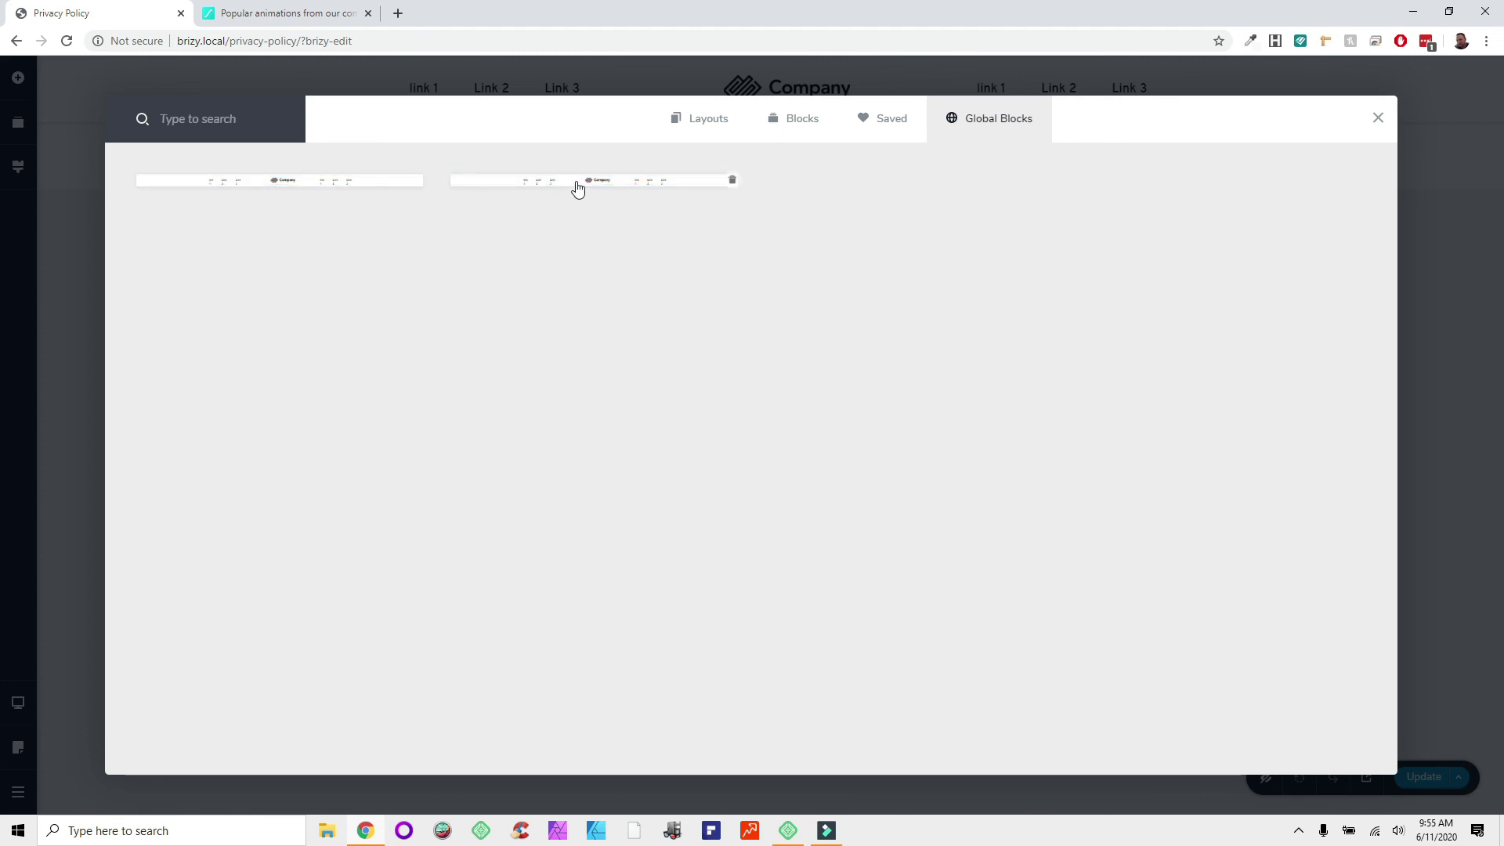
{"action": "left_click", "coordinate": [733, 181]}
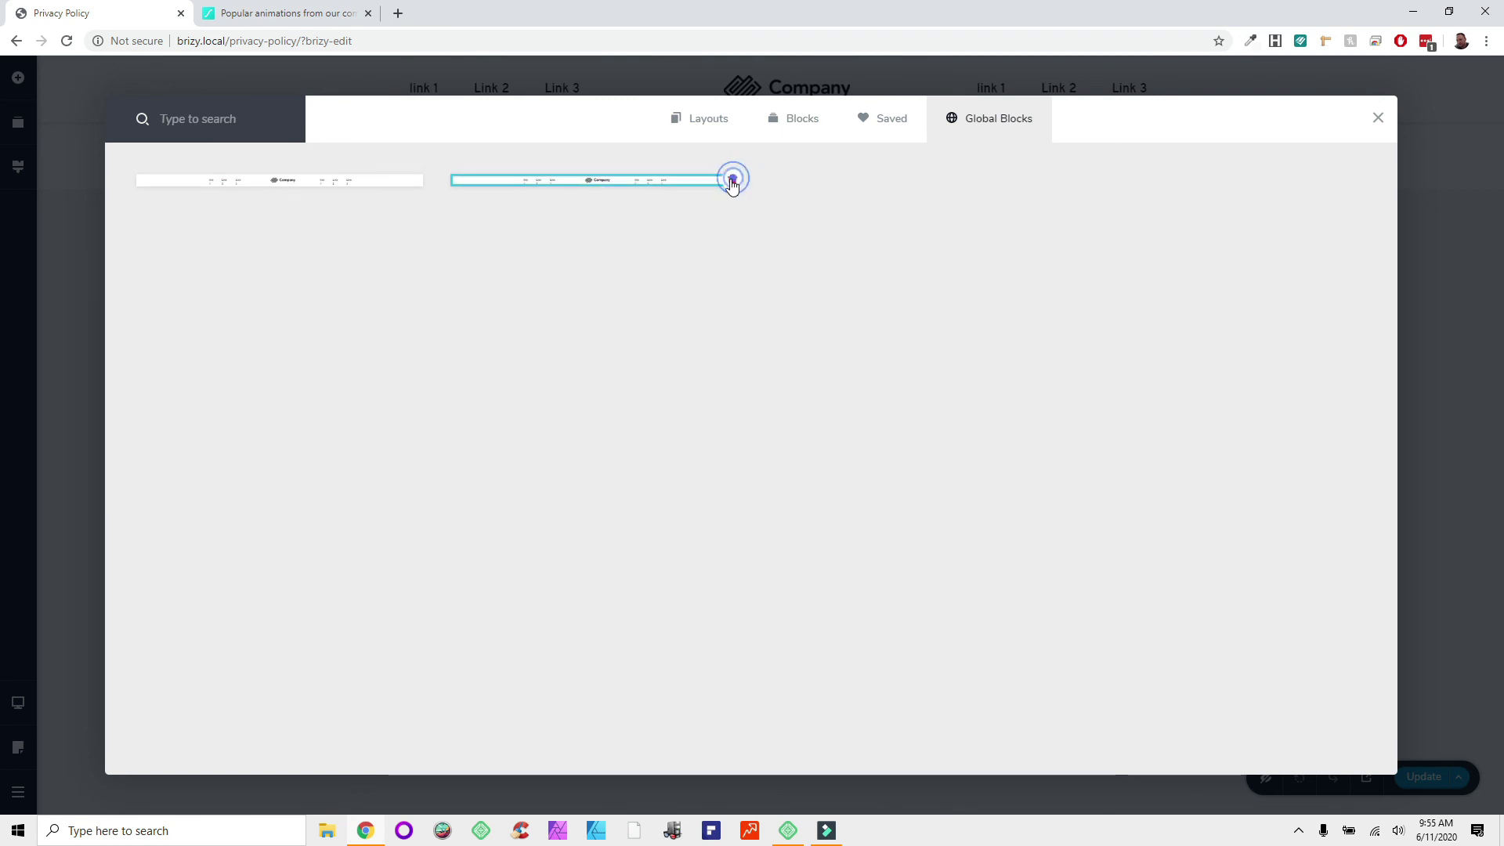
{"action": "left_click", "coordinate": [732, 182]}
{"action": "left_click", "coordinate": [732, 182]}
{"action": "left_click", "coordinate": [658, 184]}
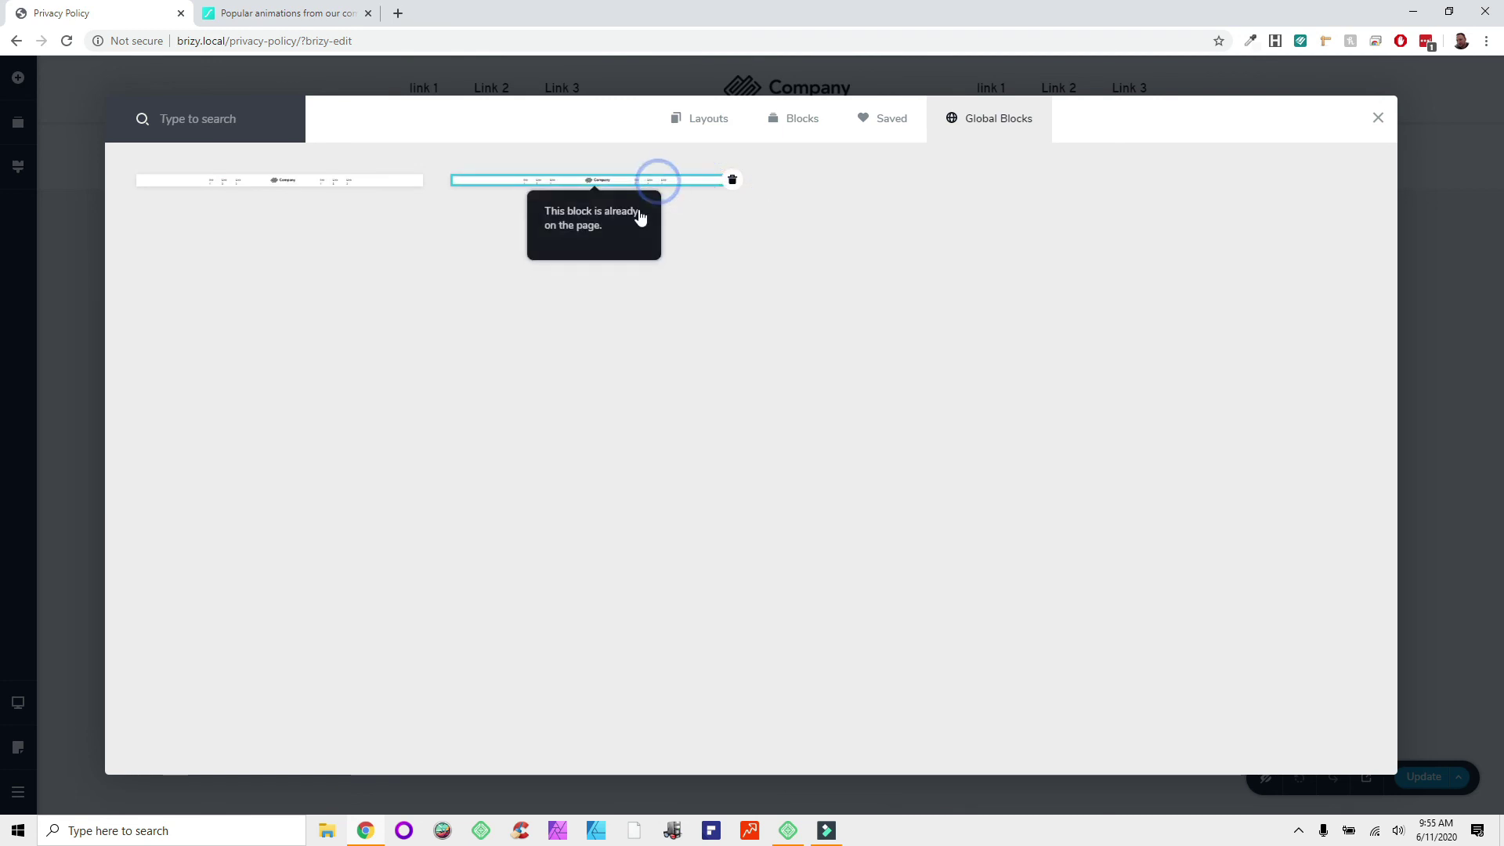
{"action": "left_click", "coordinate": [732, 182]}
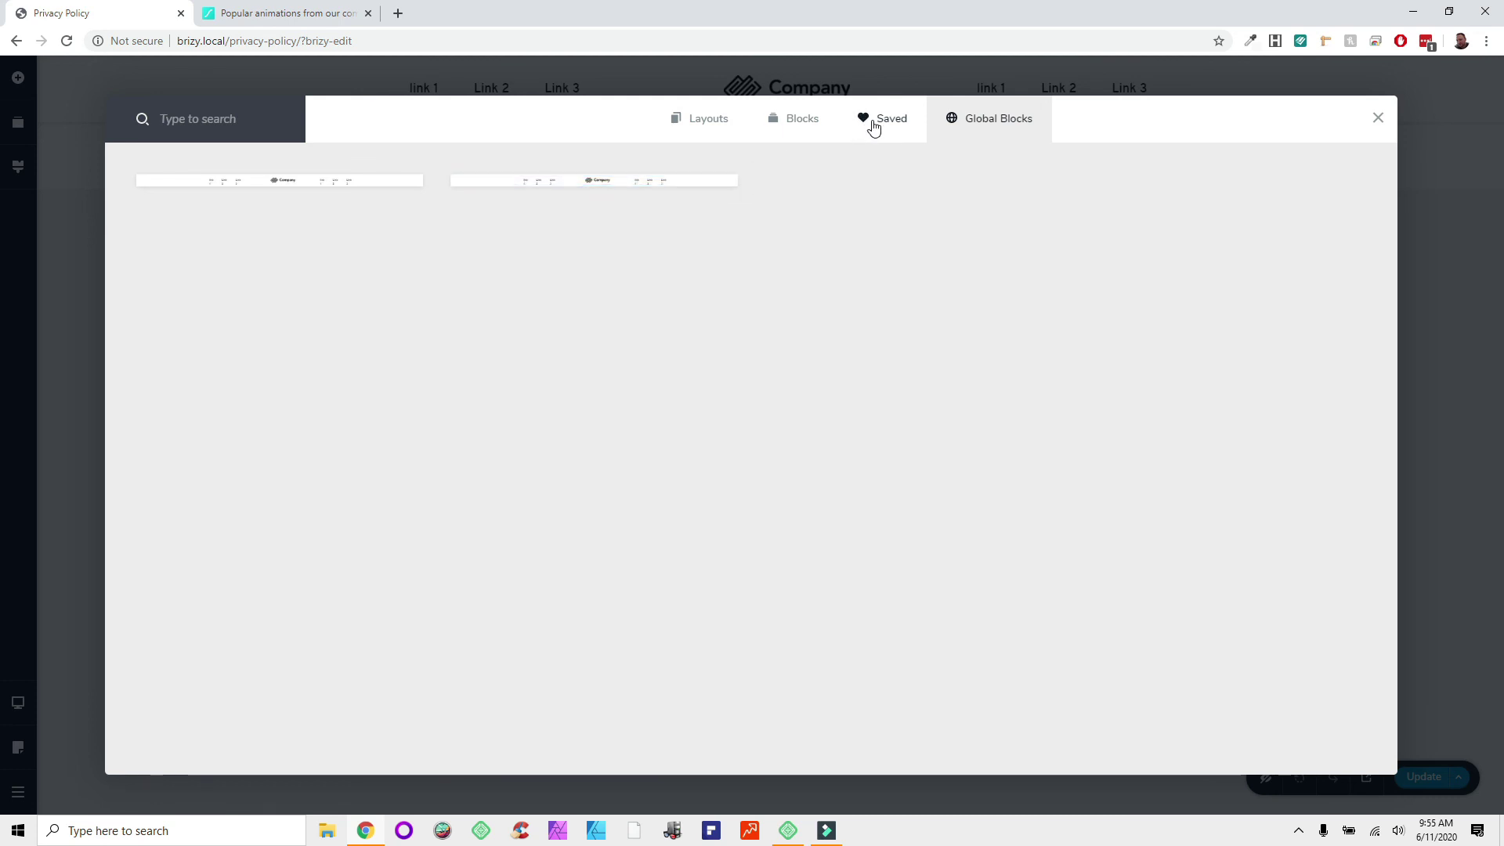
Step: Examine the library's ready-made blocks, block kit options, page layouts and saved blocks
{"action": "left_click", "coordinate": [797, 119]}
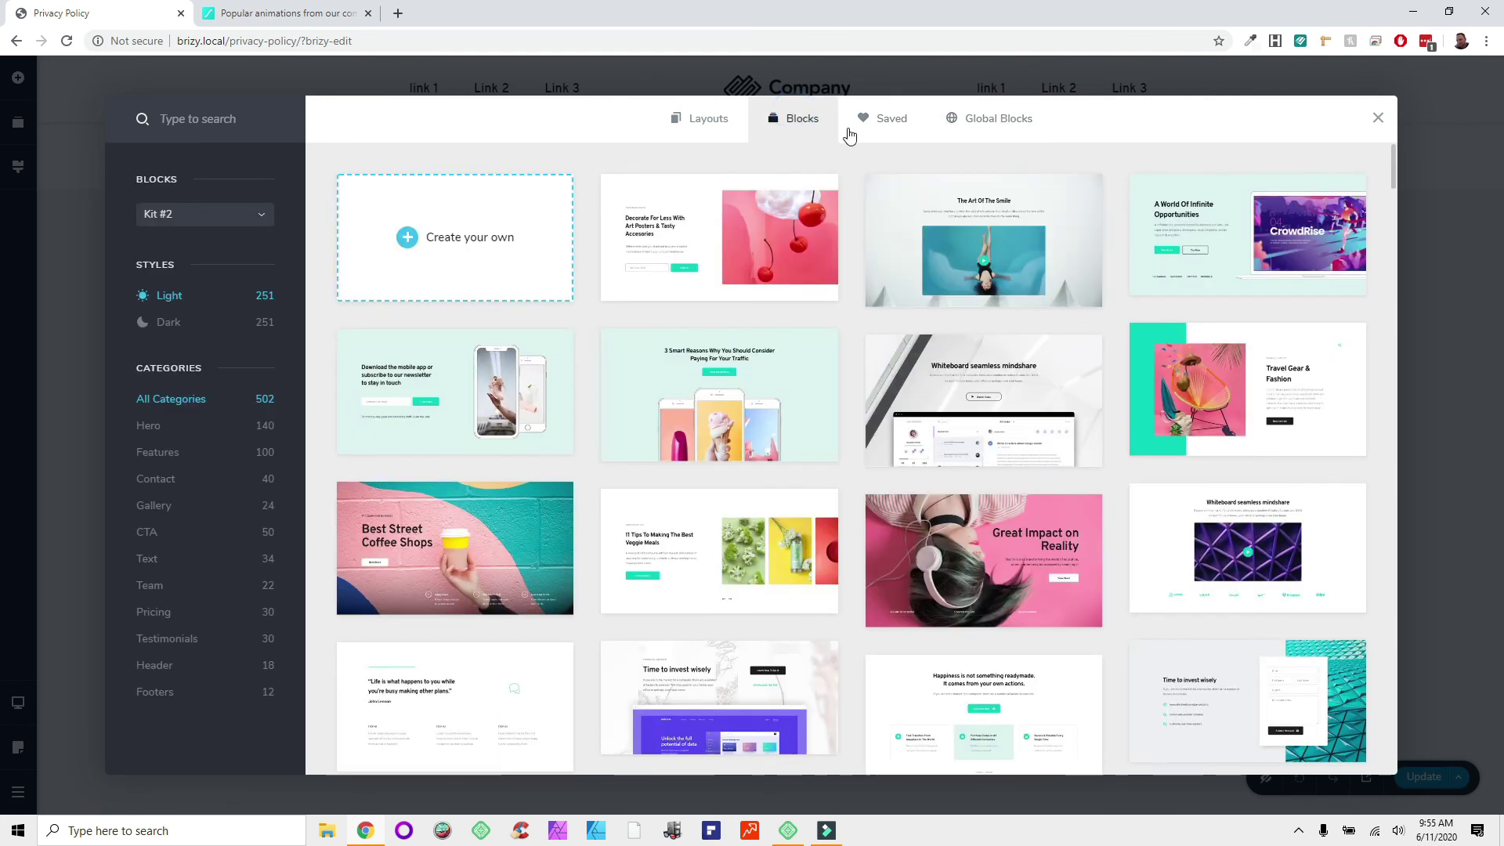
{"action": "left_click", "coordinate": [854, 124]}
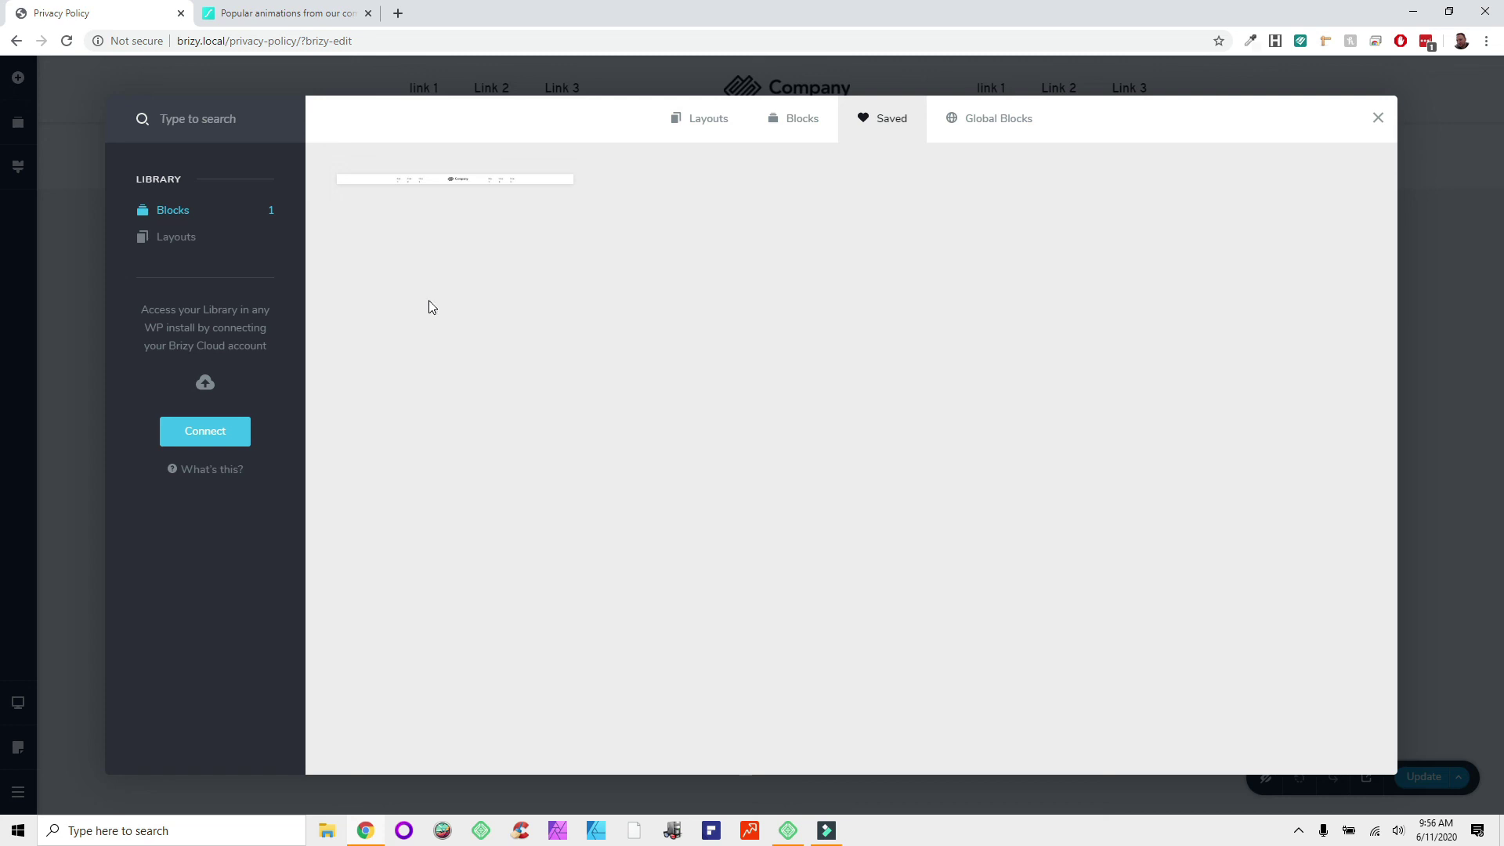
{"action": "left_click", "coordinate": [699, 124]}
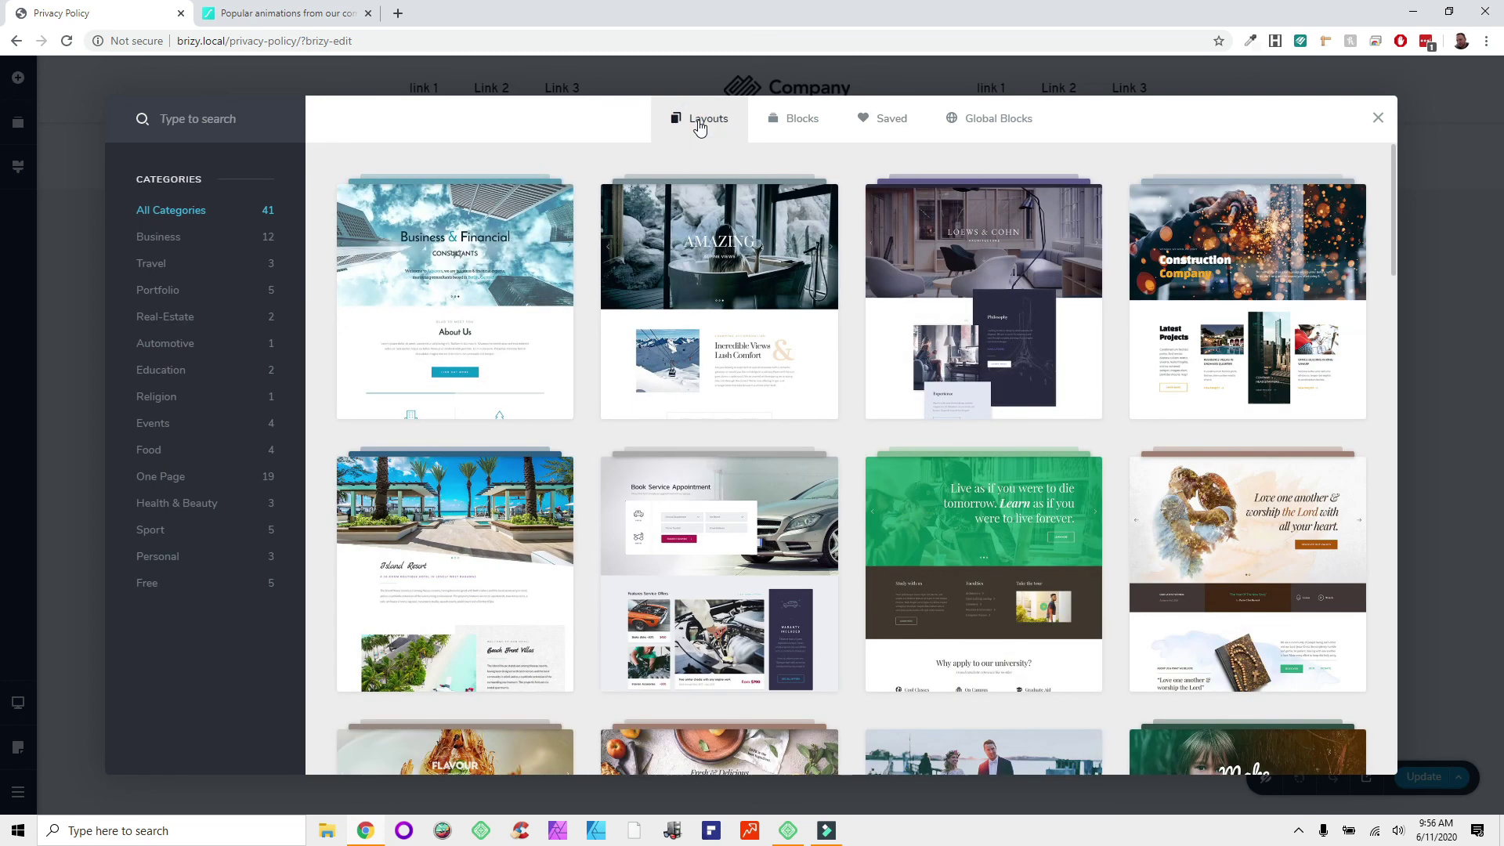
{"action": "left_click", "coordinate": [796, 123]}
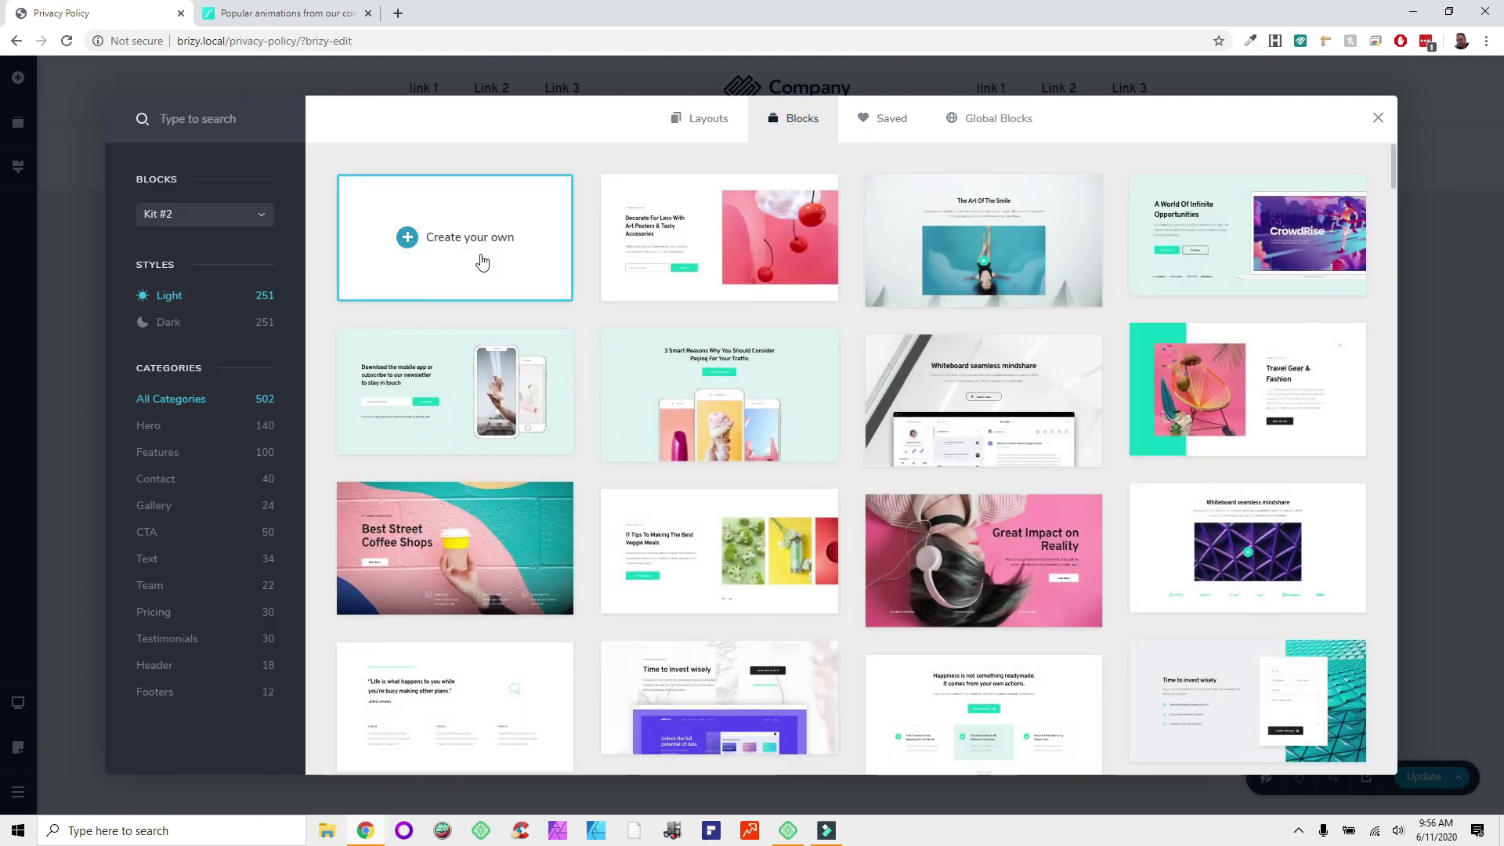
{"action": "left_click", "coordinate": [225, 215]}
{"action": "left_click", "coordinate": [213, 205]}
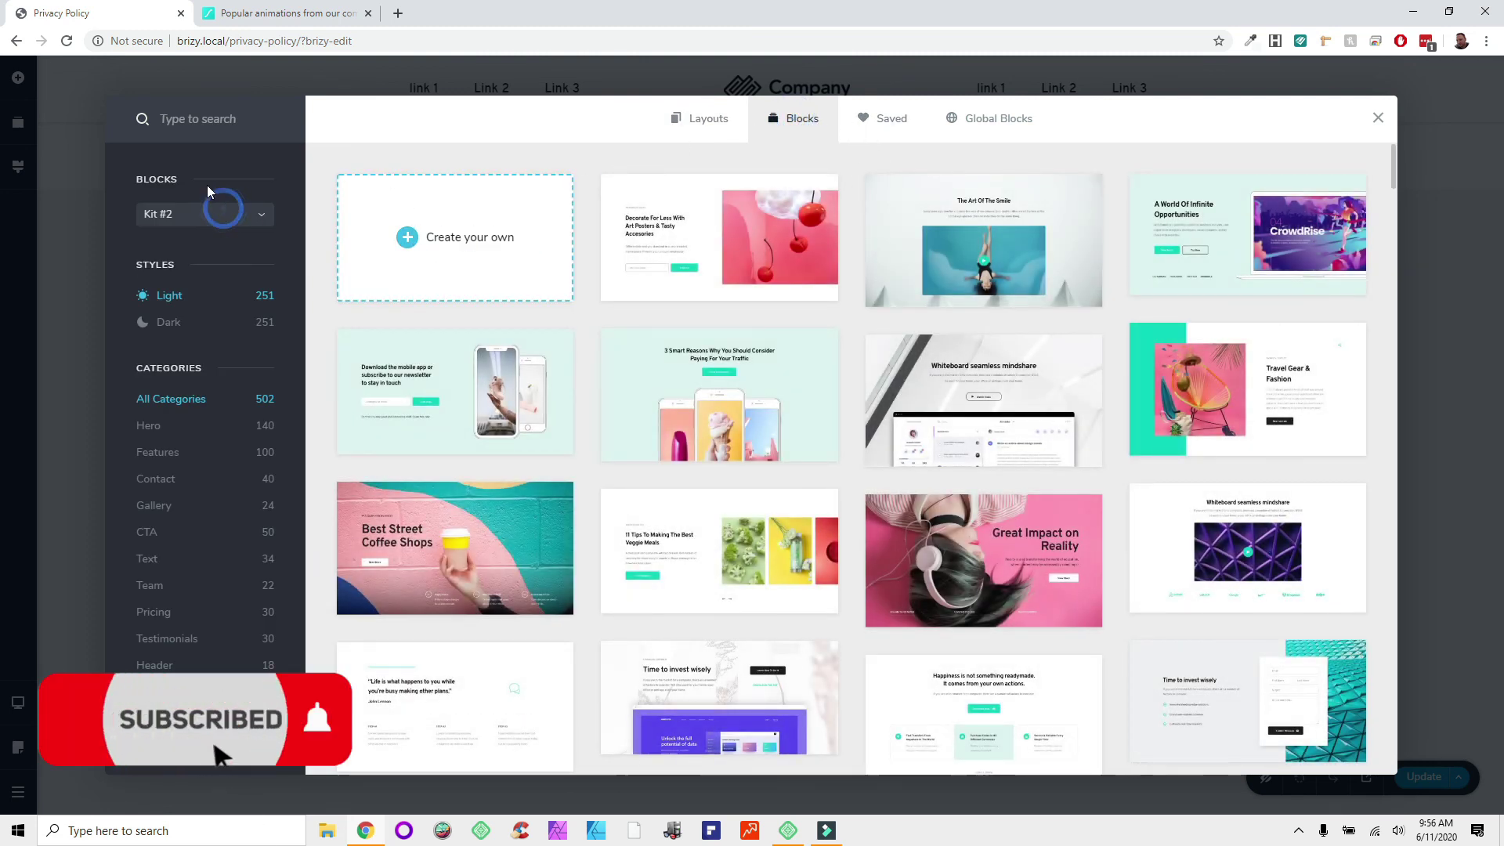
{"action": "left_click", "coordinate": [973, 124]}
{"action": "left_click", "coordinate": [893, 120]}
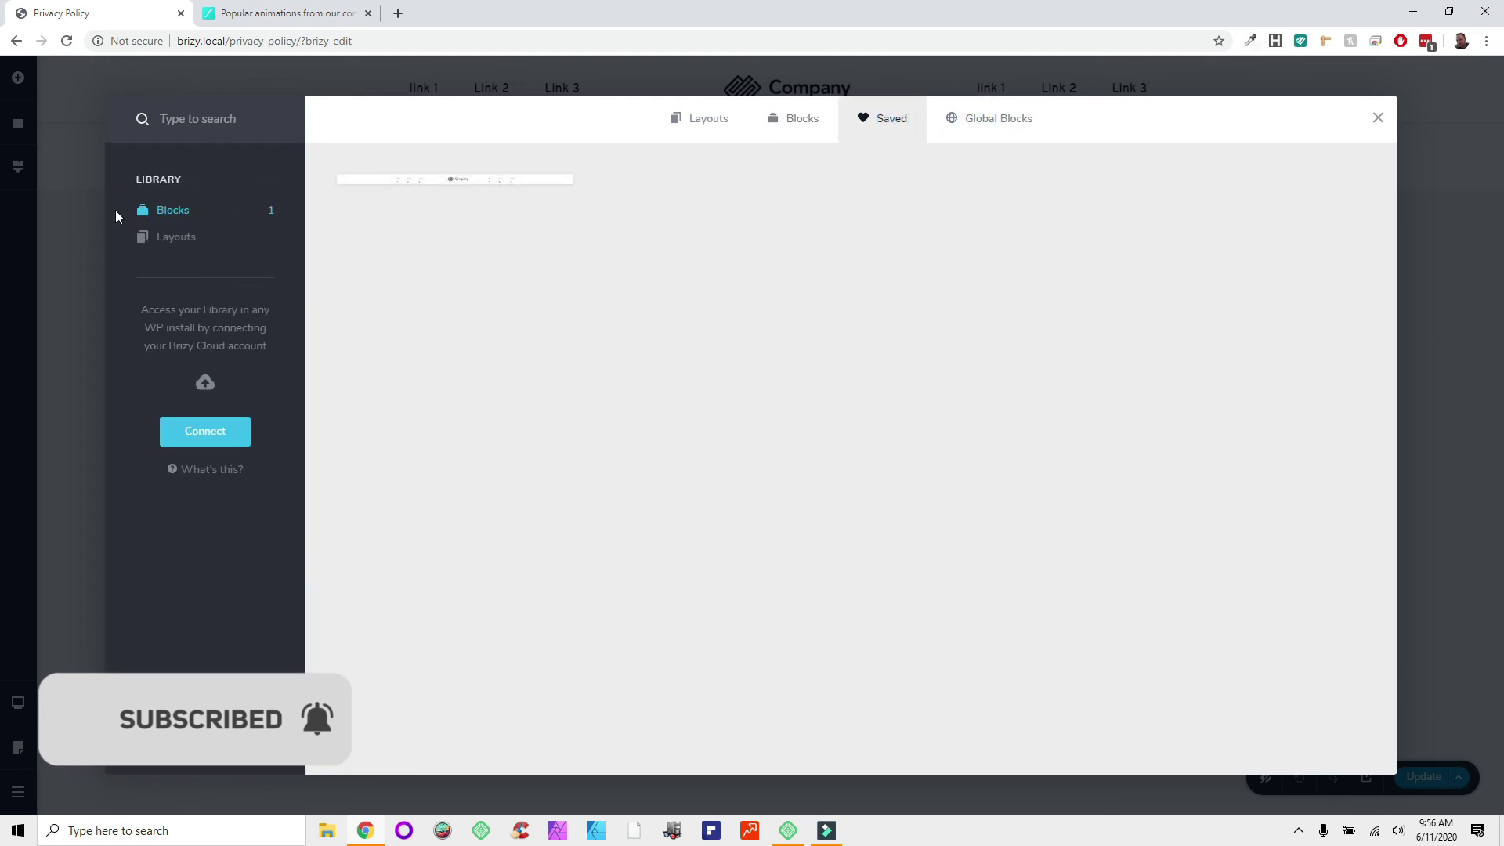
{"action": "left_click", "coordinate": [791, 122]}
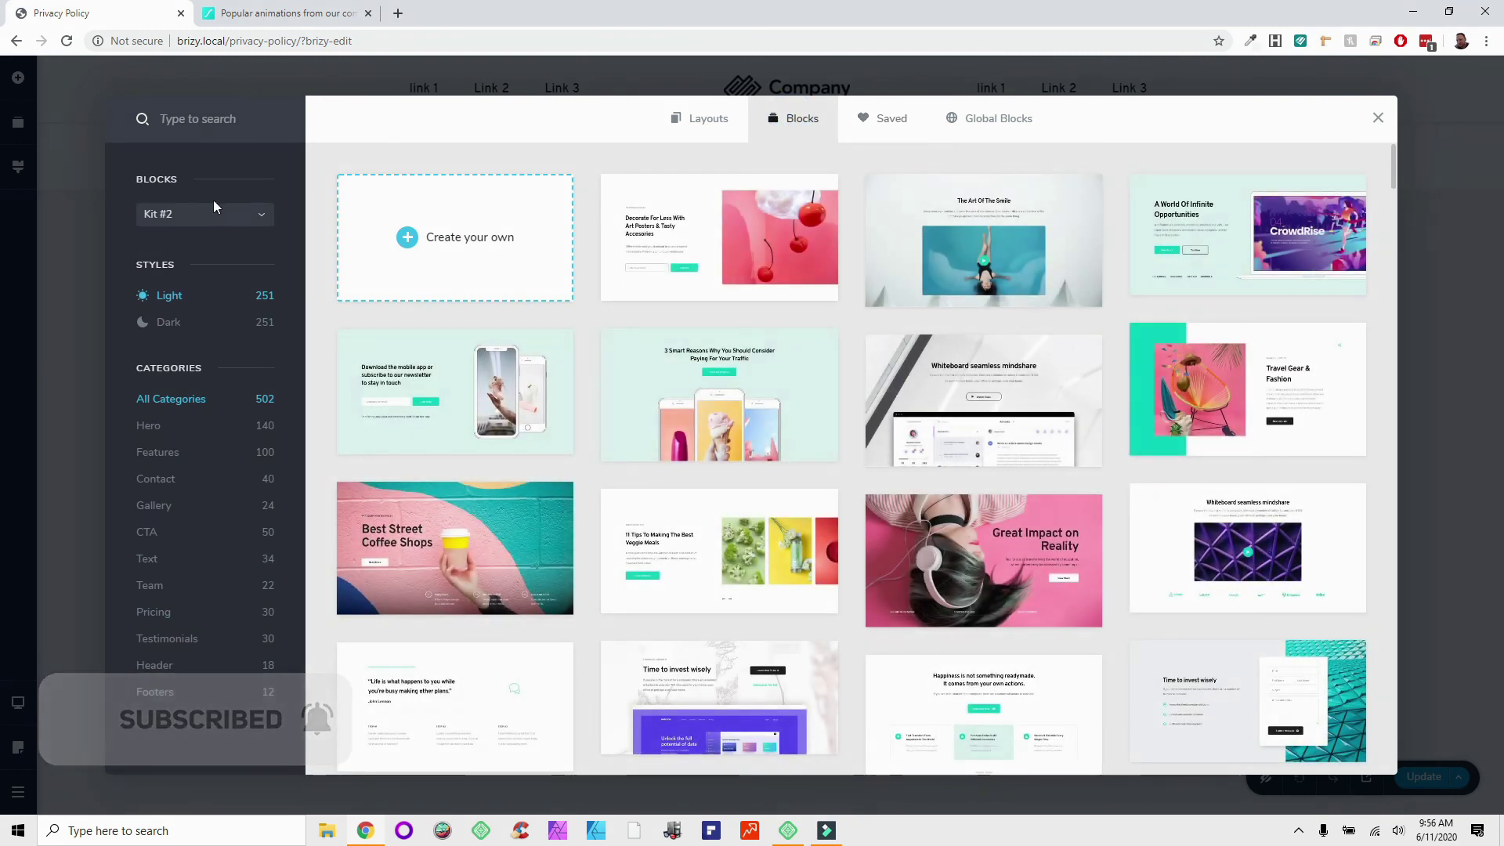
{"action": "left_click", "coordinate": [188, 221]}
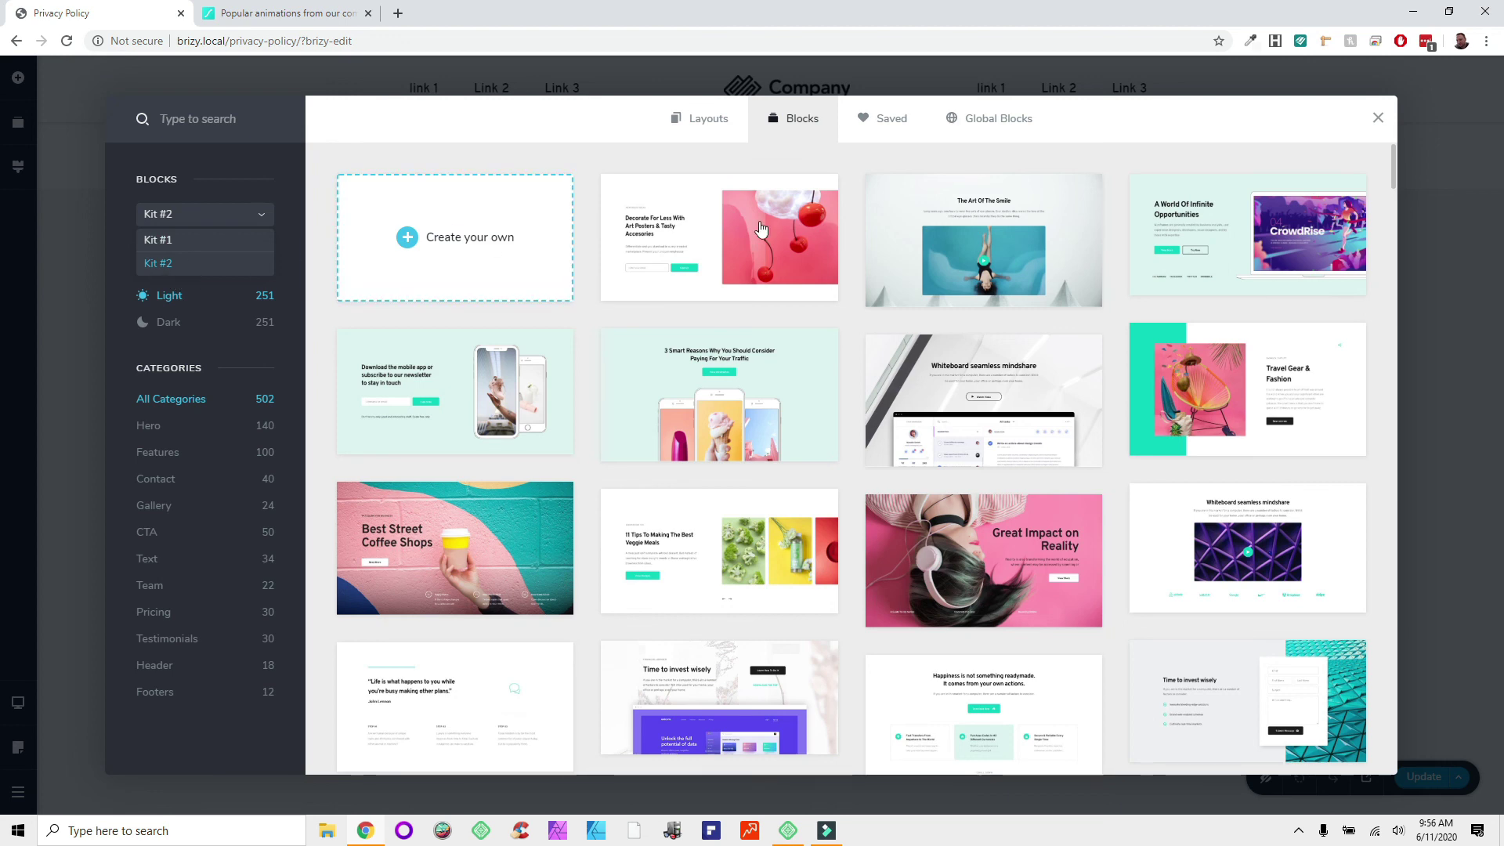
{"action": "scroll", "coordinate": [936, 616], "scroll_direction": "down", "scroll_amount": 8}
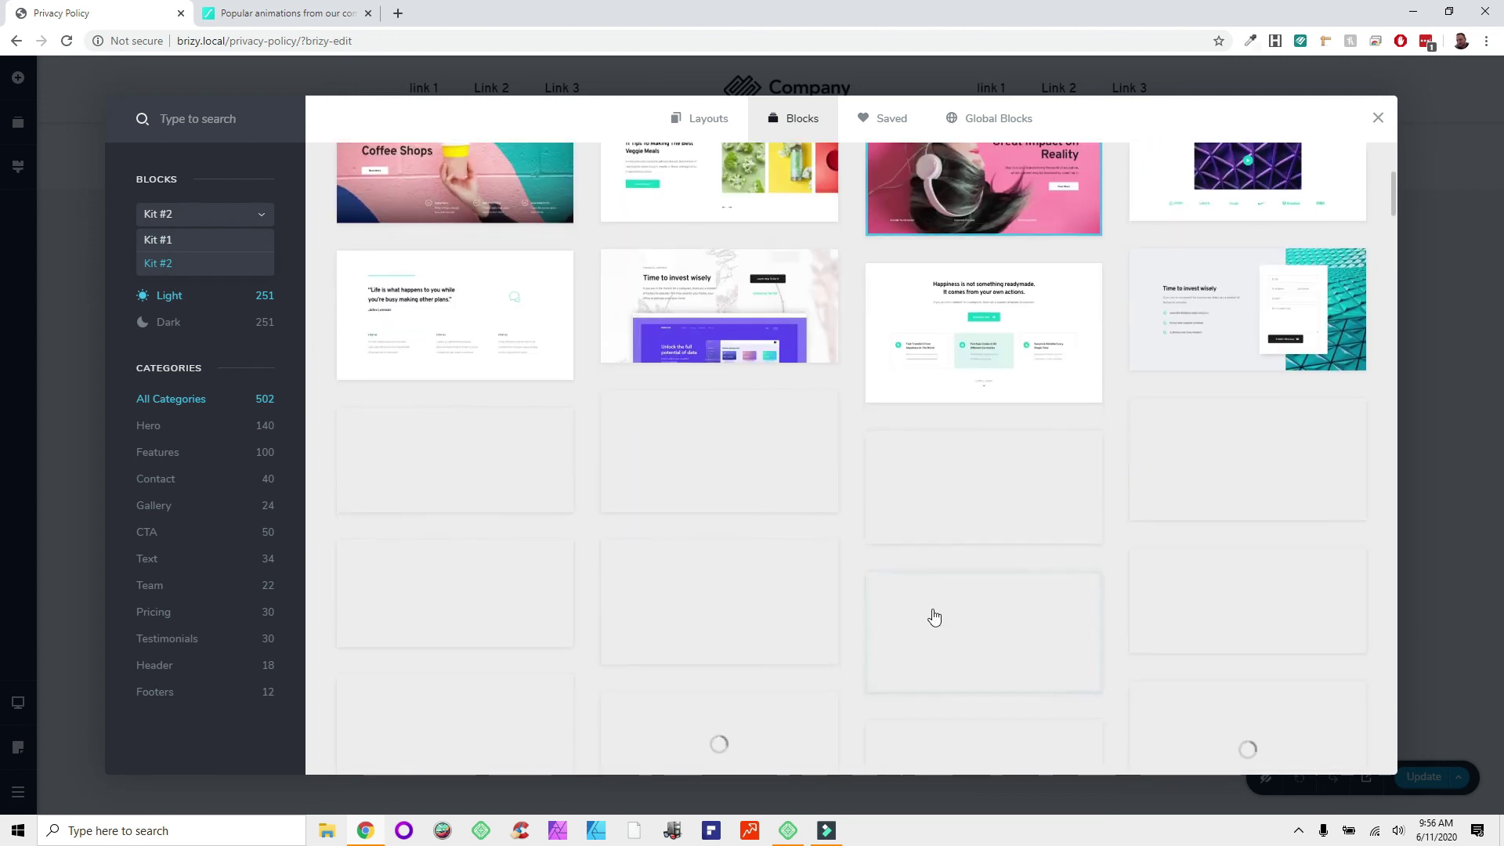
{"action": "scroll", "coordinate": [913, 604], "scroll_direction": "up", "scroll_amount": 8}
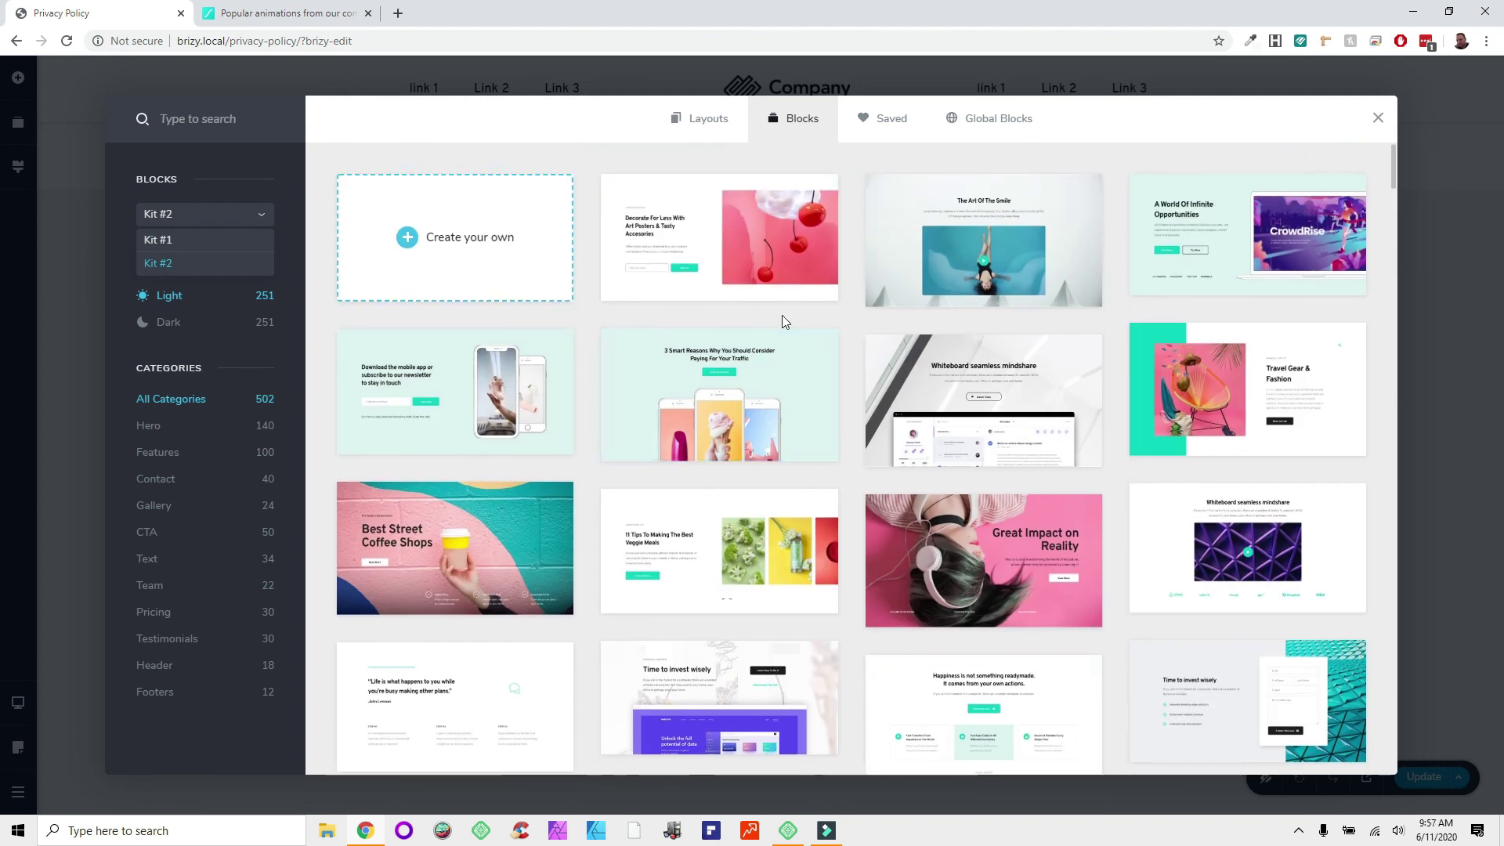
{"action": "left_click", "coordinate": [869, 119]}
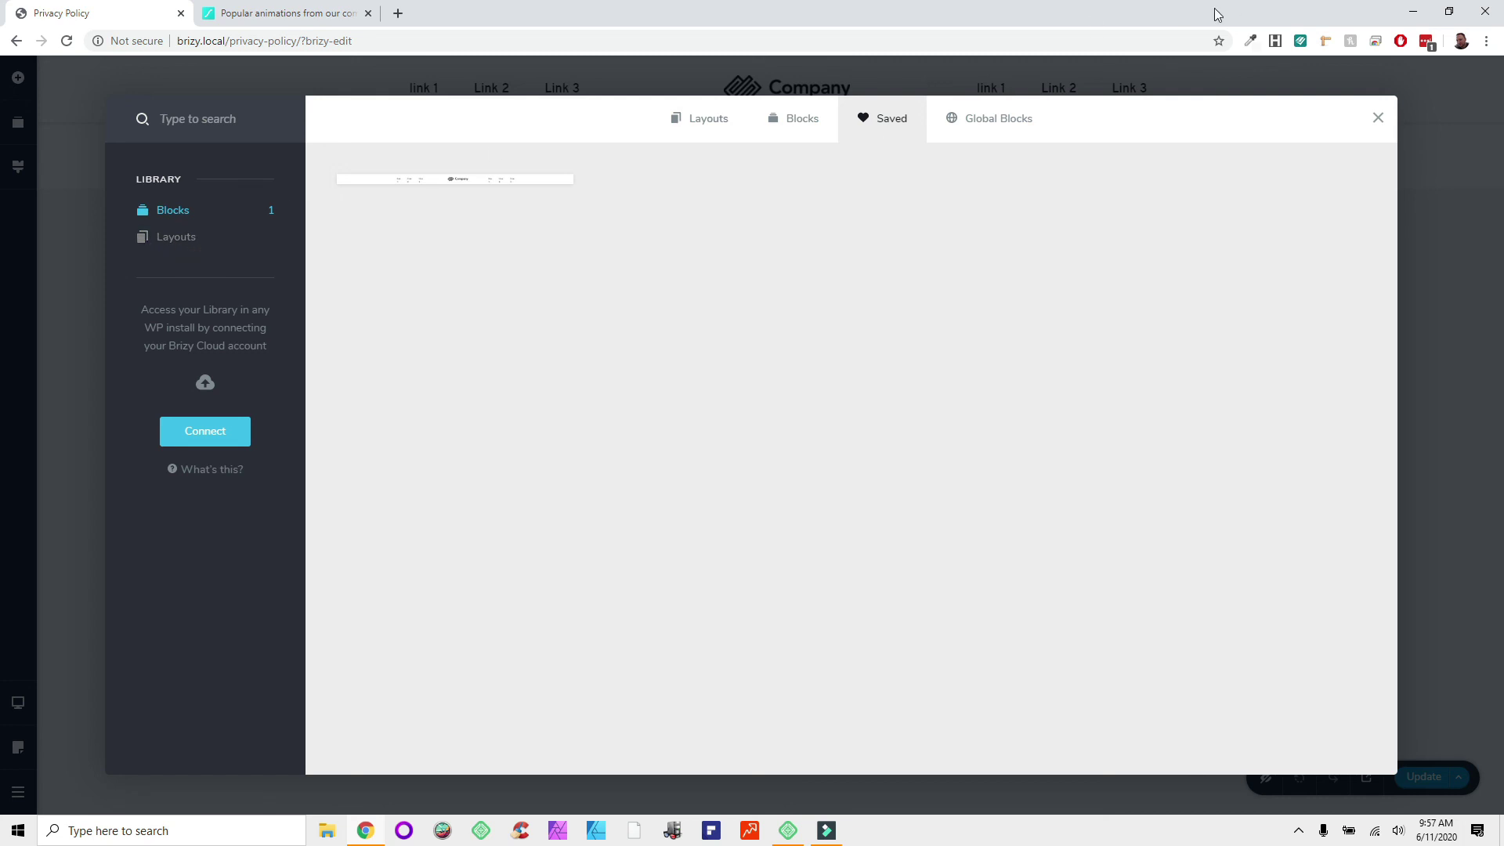
Step: Close the block library and delete the second header block from the Privacy Policy page
{"action": "left_click", "coordinate": [1376, 119]}
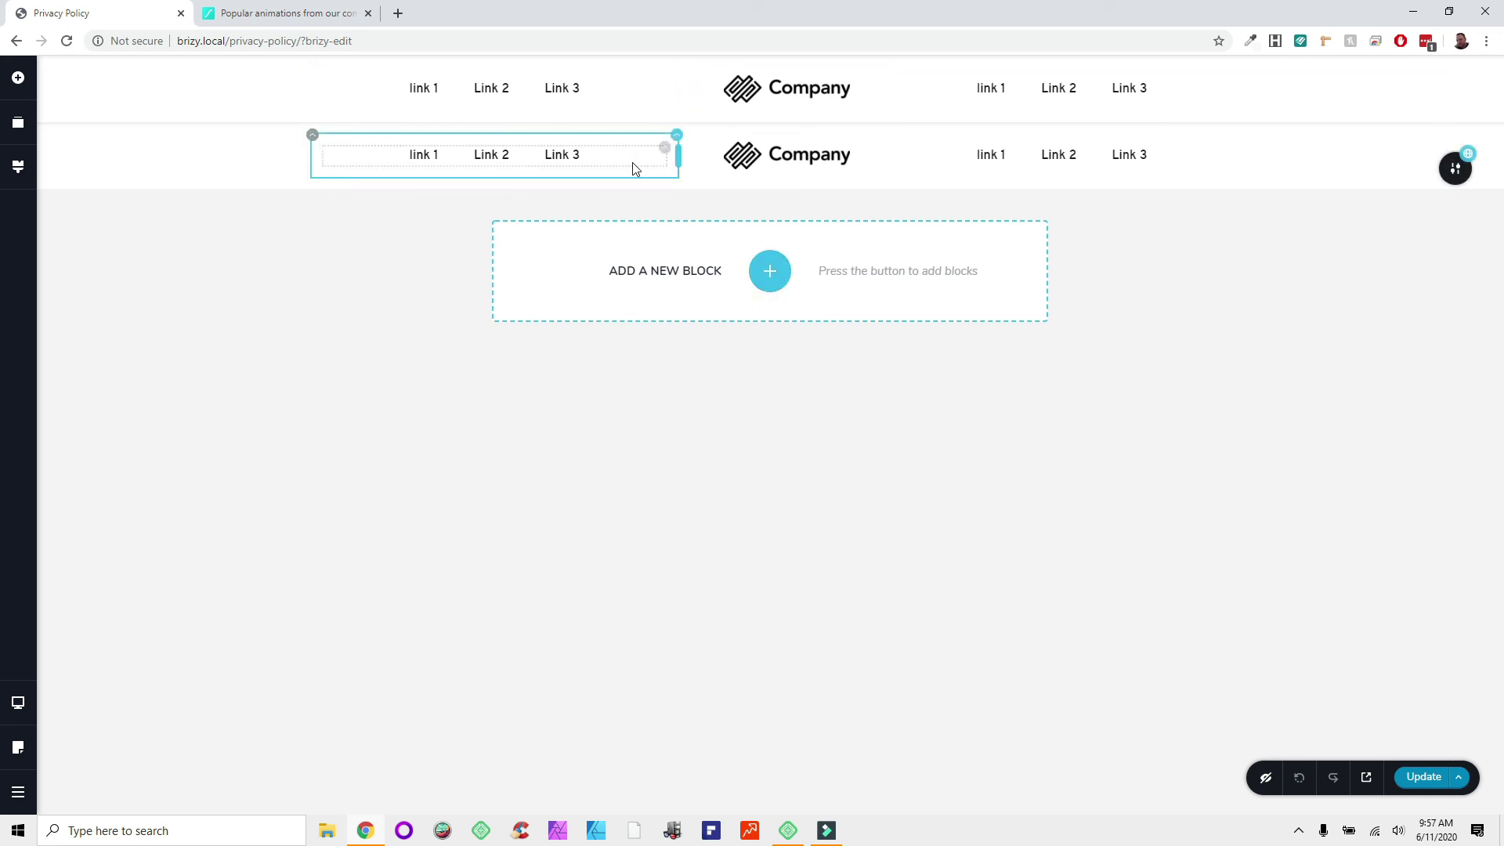
{"action": "left_click", "coordinate": [1457, 171]}
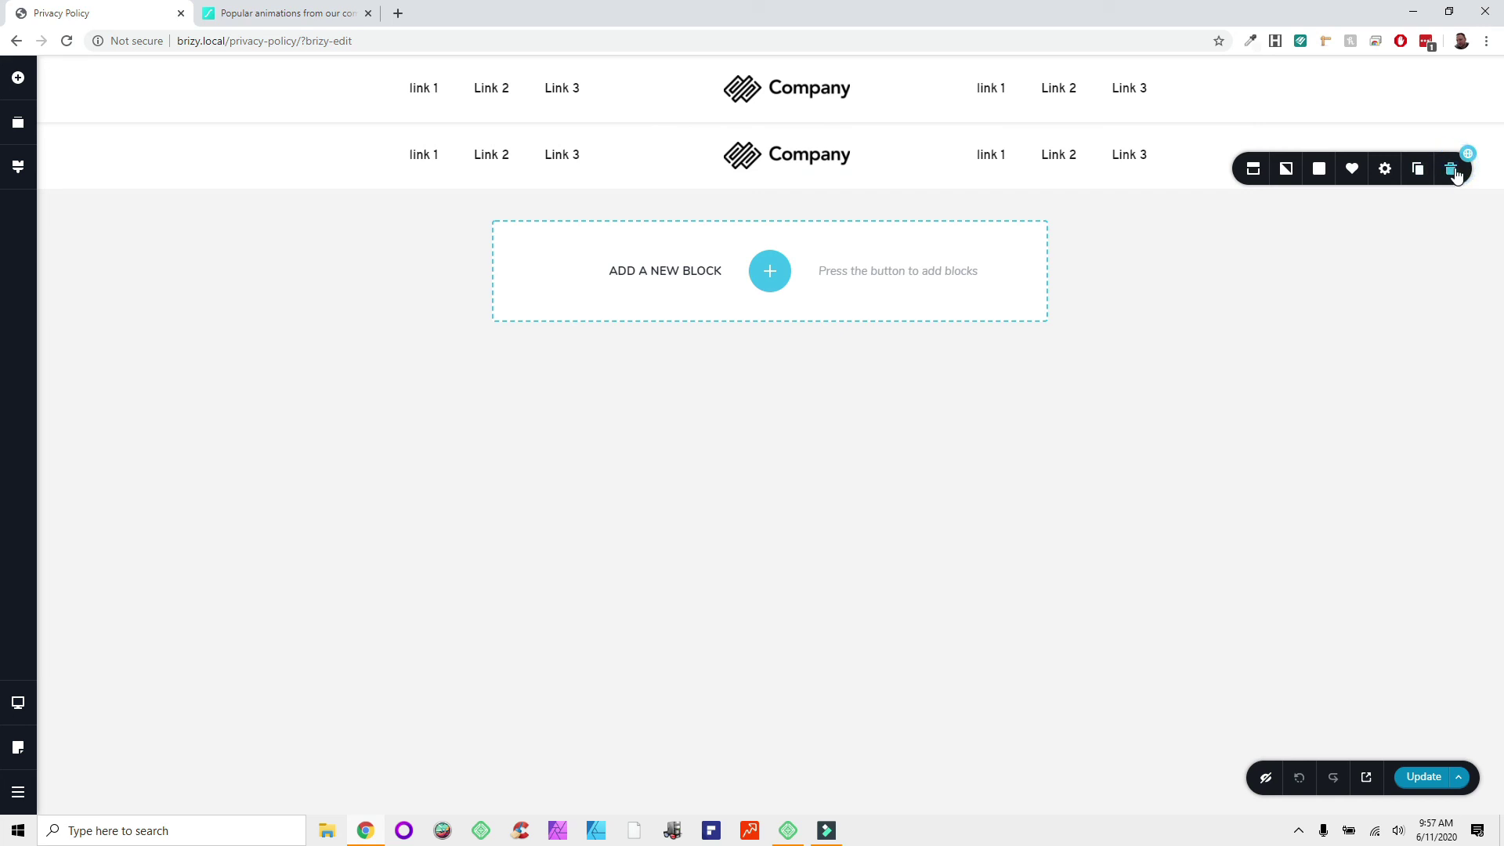
{"action": "left_click", "coordinate": [1418, 169]}
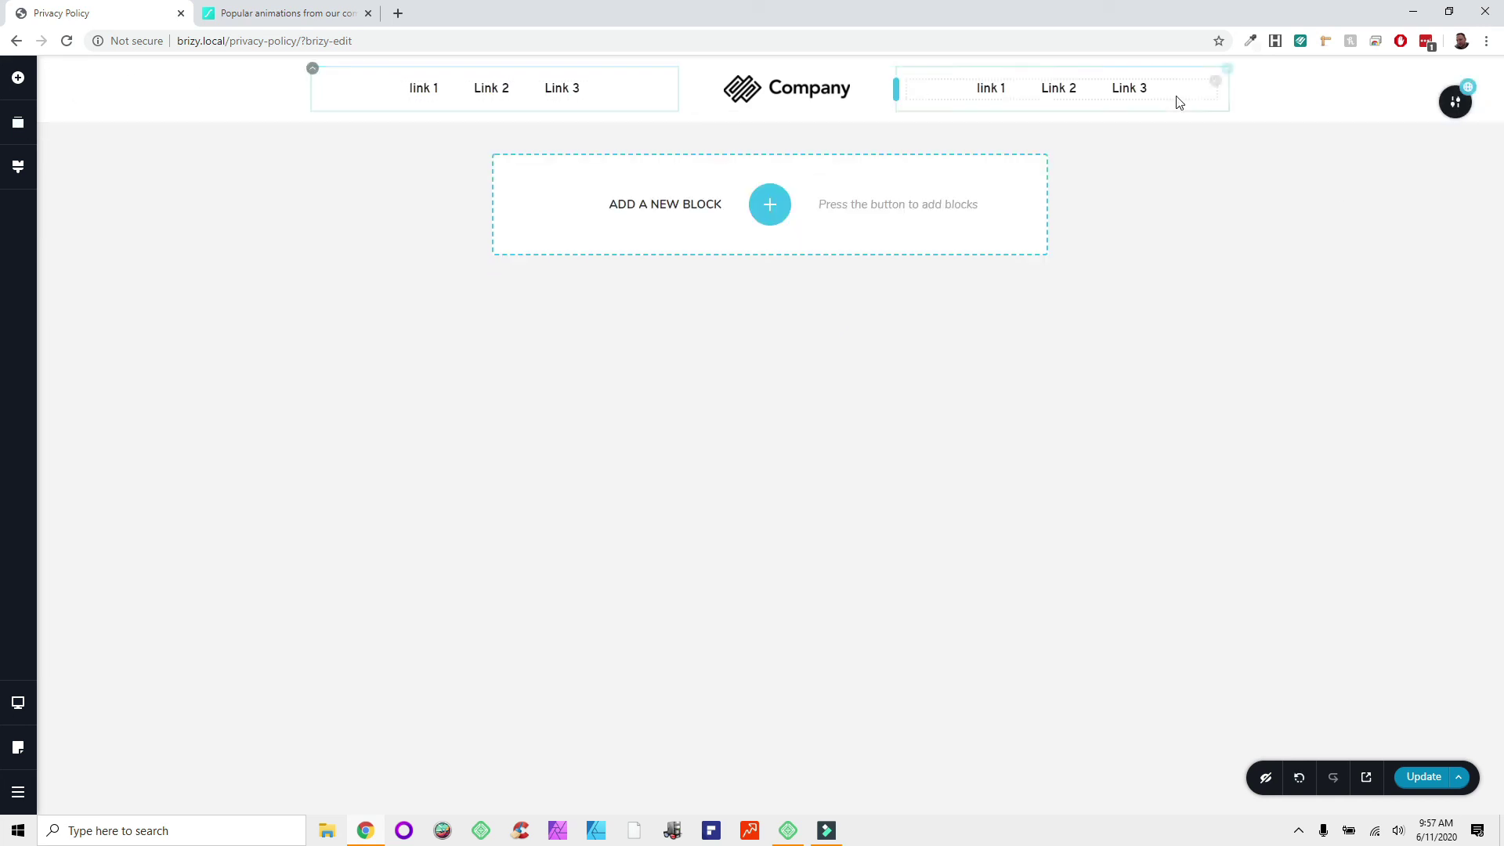